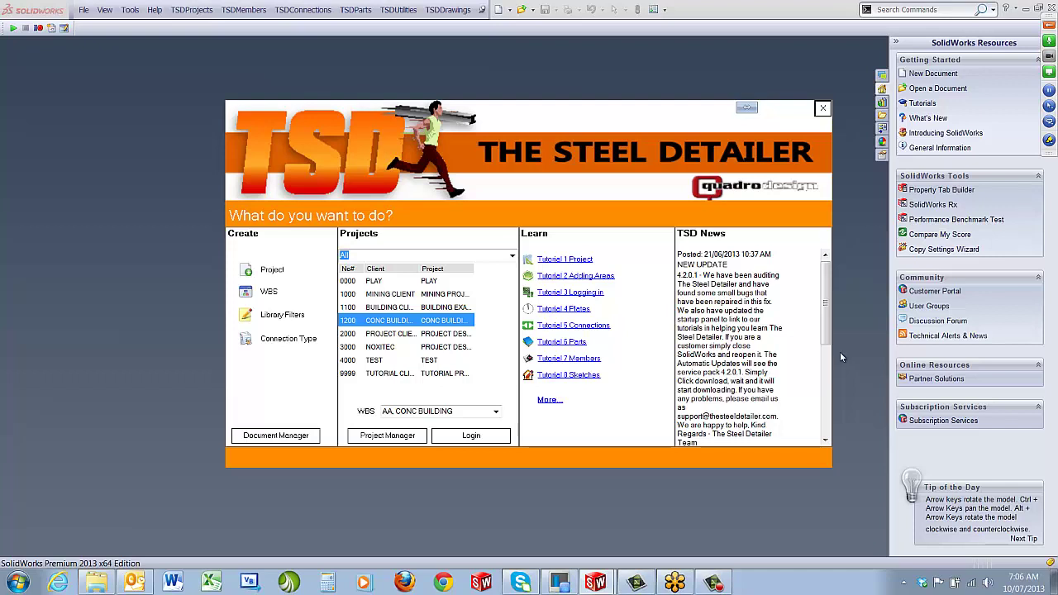
Step: Log in to the 1200 CONC BUILDING project with WBS AA and open the frame's sketch part 1200-AAFR001D01
left_click(465, 439)
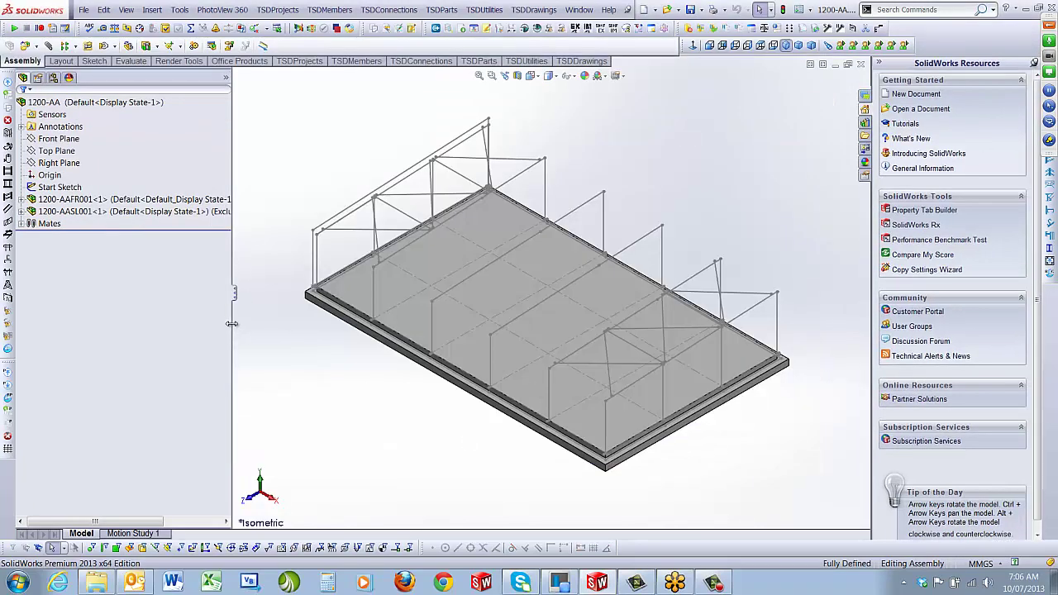
left_click_drag(233, 323, 141, 323)
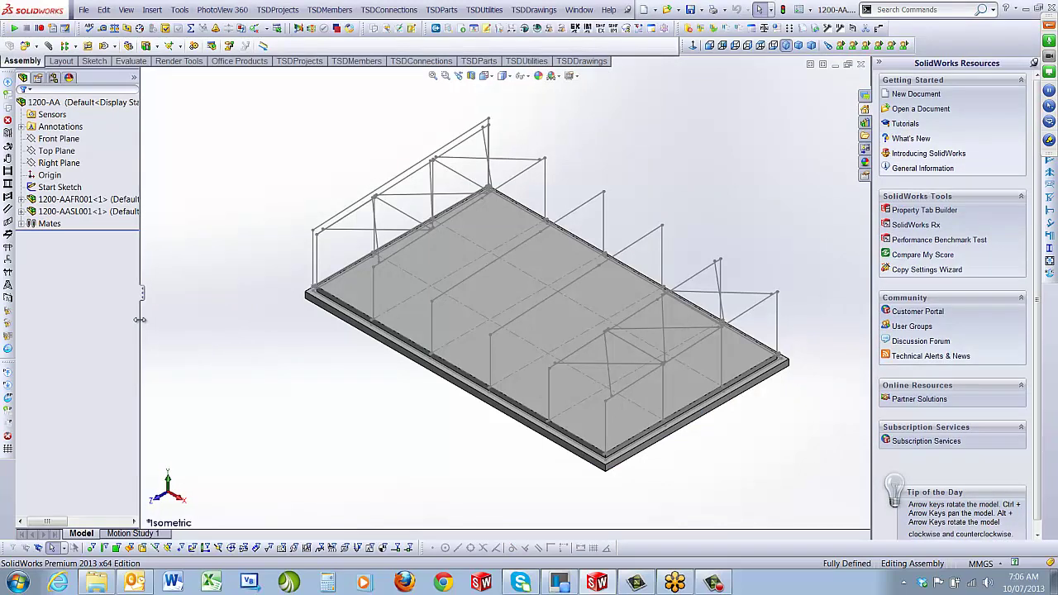
left_click(68, 201)
left_click(22, 199)
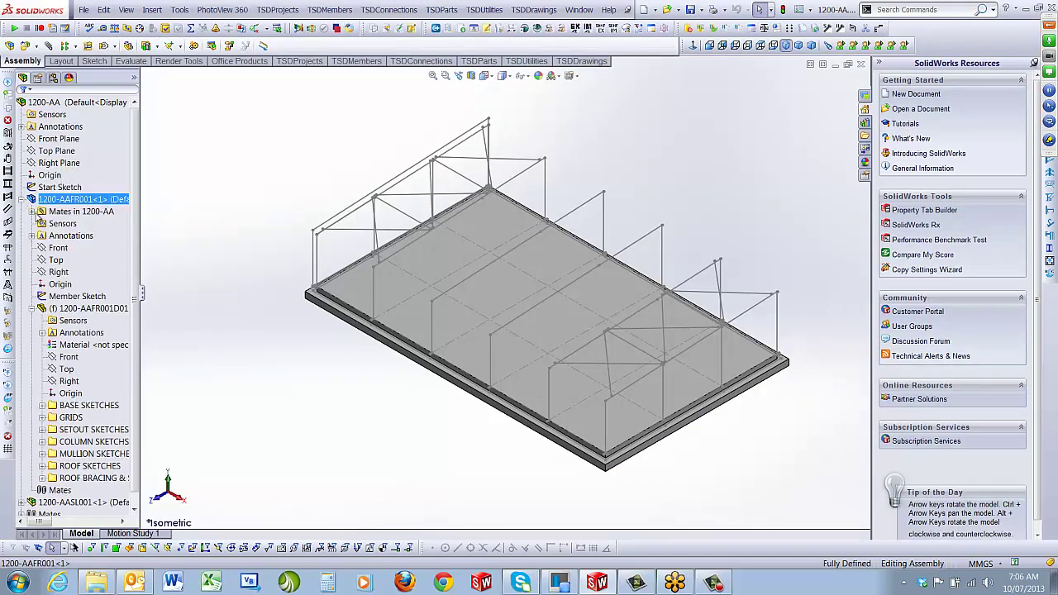
left_click(83, 308)
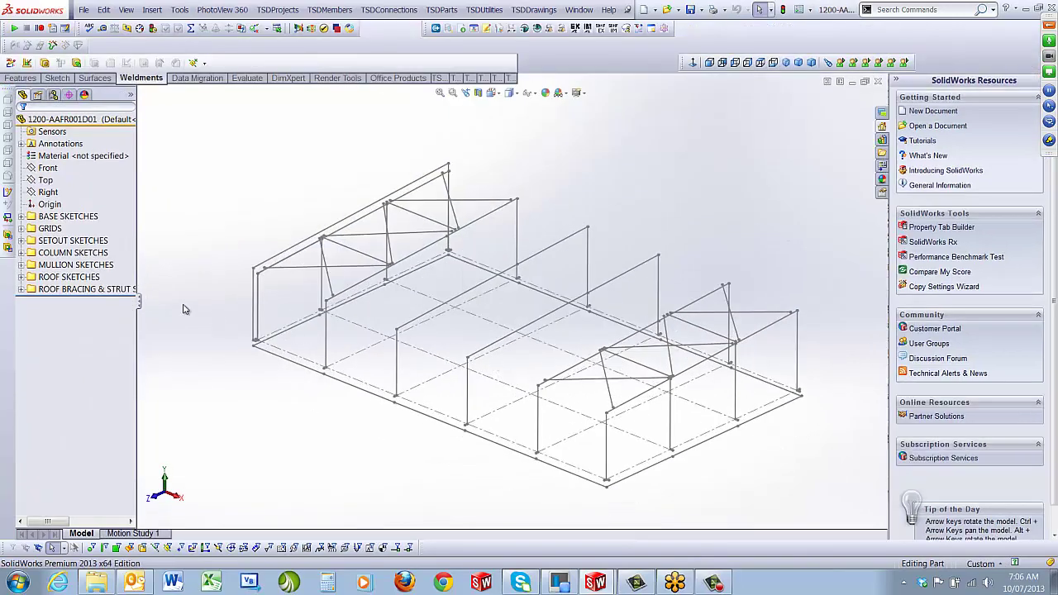
Step: Review the frame part's base sketches: external edge, grid, first floor panel plane, footing plane and first floor panel sketch, and close the part
left_click(22, 217)
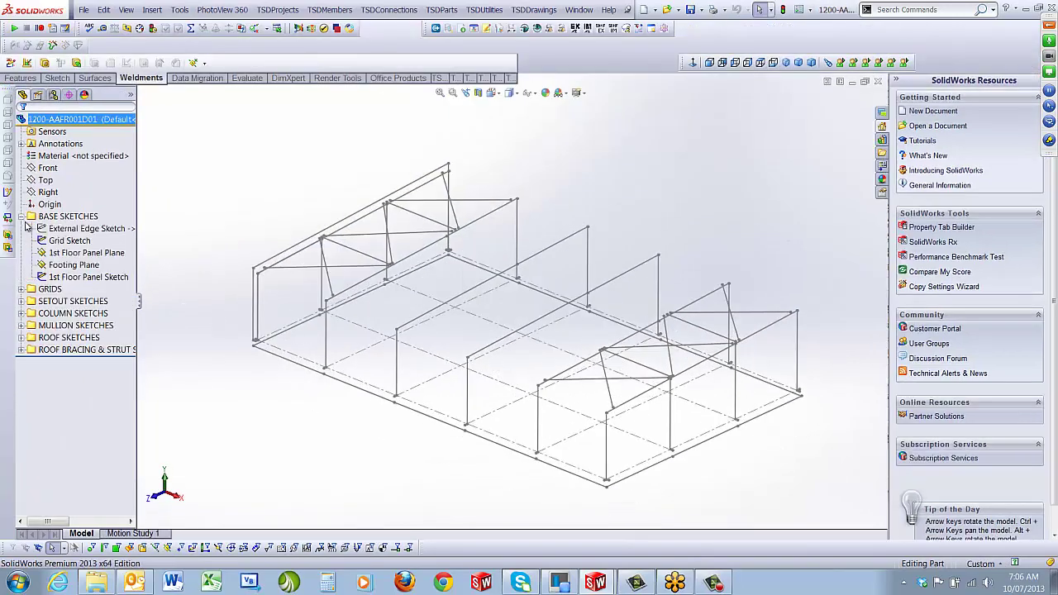
left_click(80, 229)
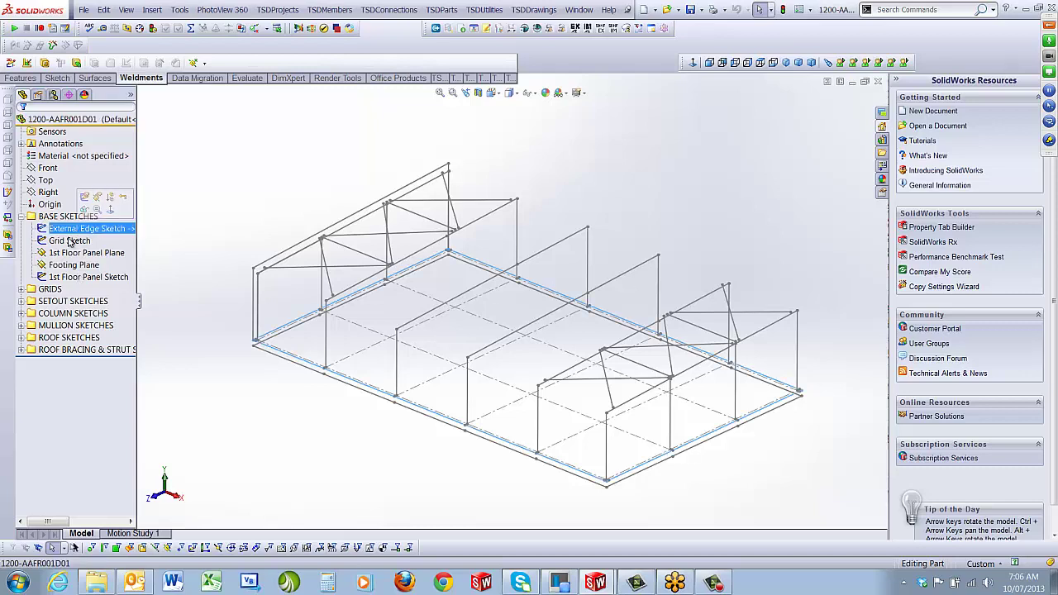
left_click(69, 240)
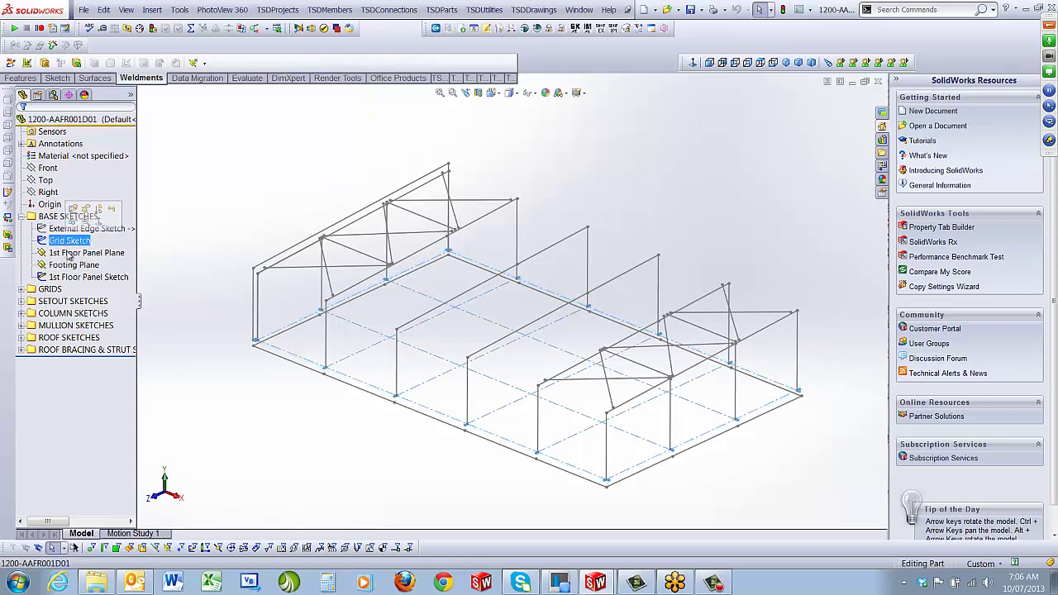
left_click(70, 253)
left_click(74, 264)
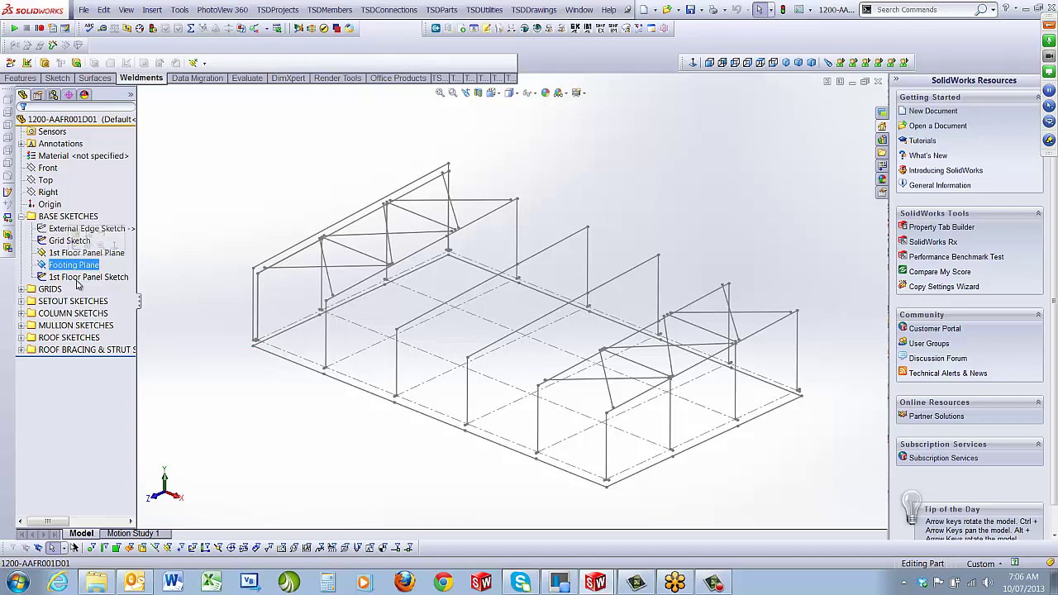
left_click(79, 277)
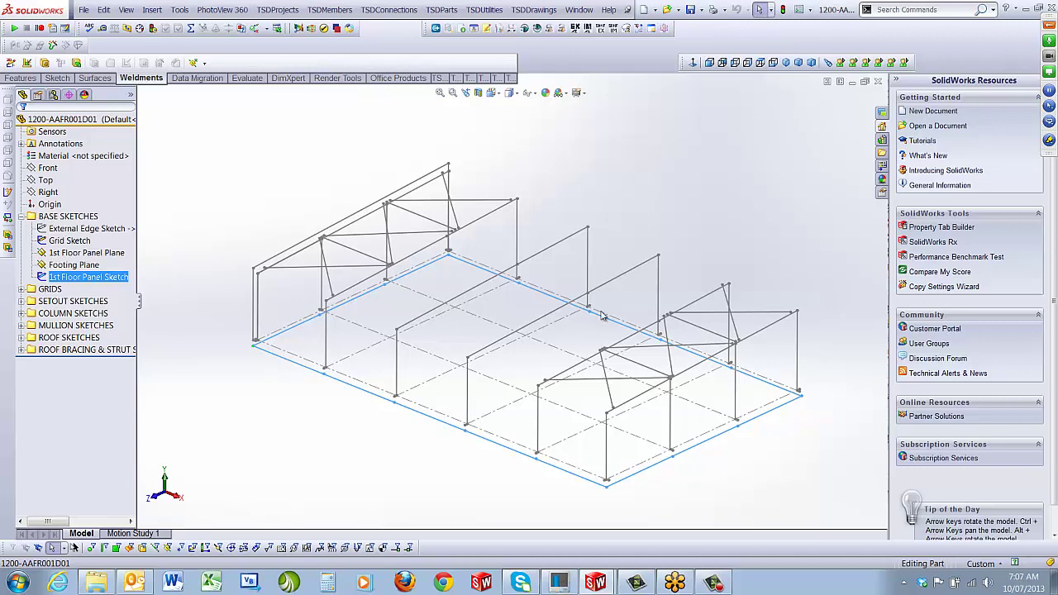
left_click(878, 82)
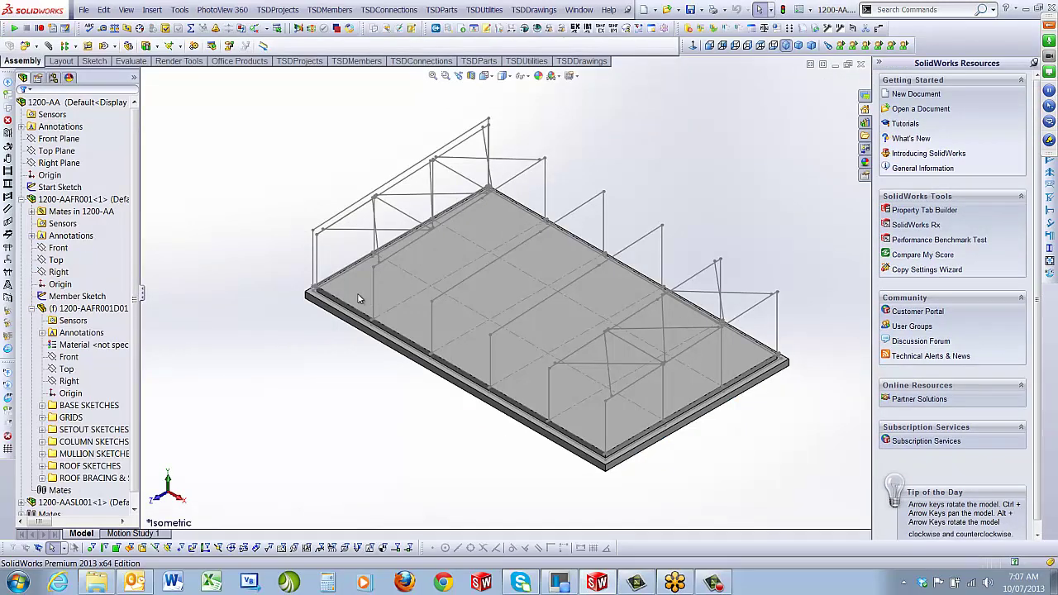
Step: Examine the slab assembly 1200-AASL001, its features and its stepped corner against the frame sketches, and return to the isometric view
left_click(20, 199)
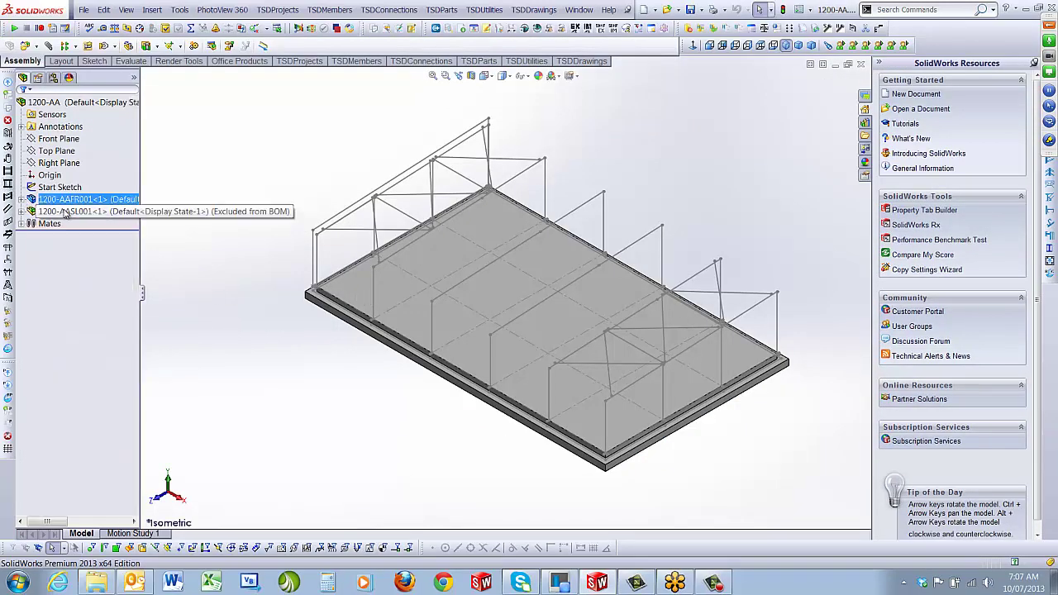
left_click(65, 212)
left_click(25, 211)
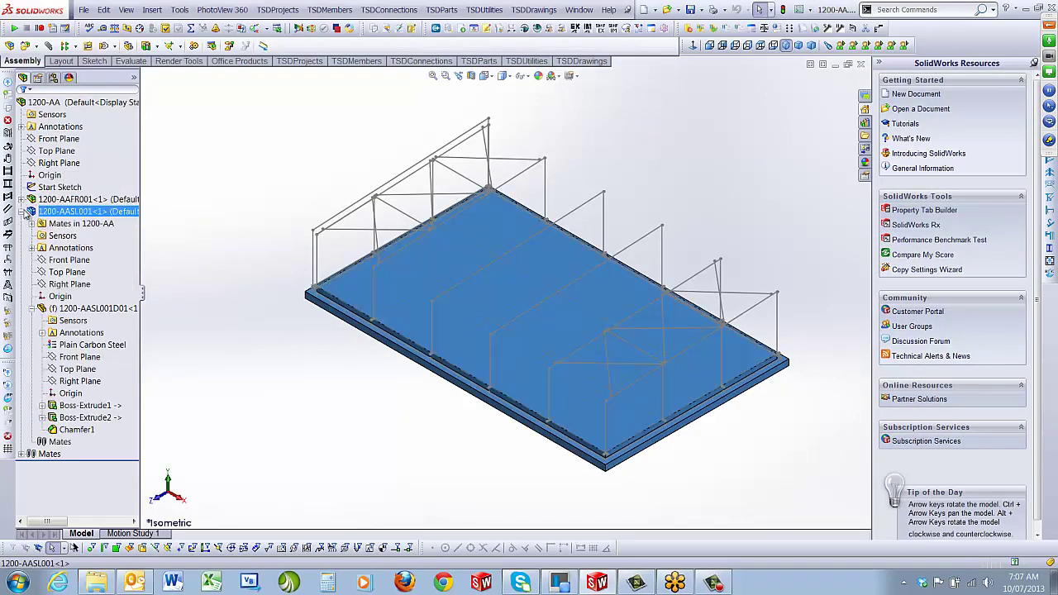
scroll(377, 283, "down", 5)
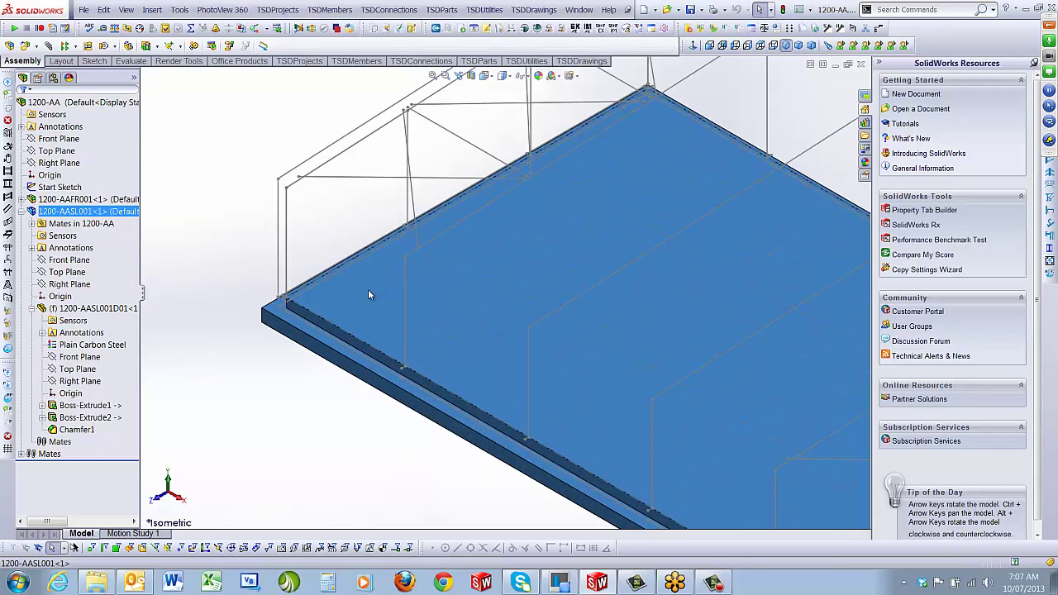
scroll(356, 306, "down", 2)
middle_click_drag(359, 297, 285, 169)
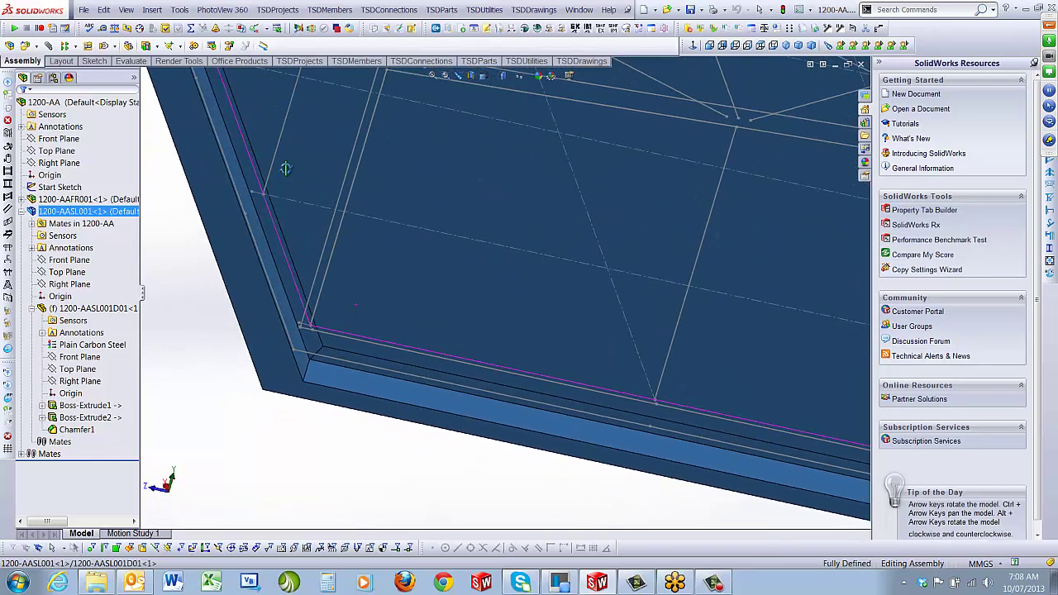
middle_click_drag(285, 169, 283, 182)
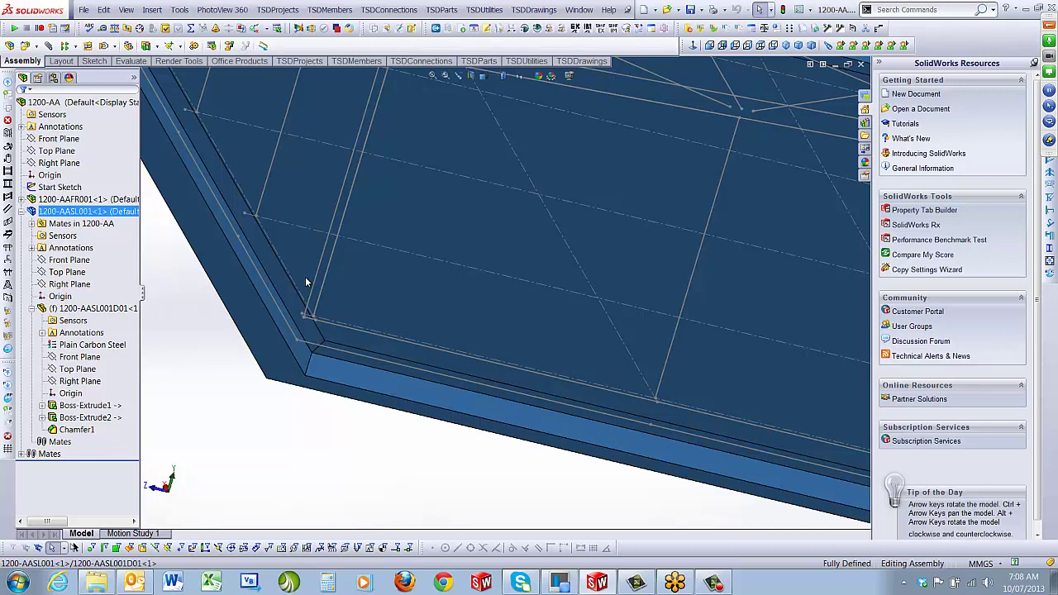
left_click(785, 45)
left_click(205, 213)
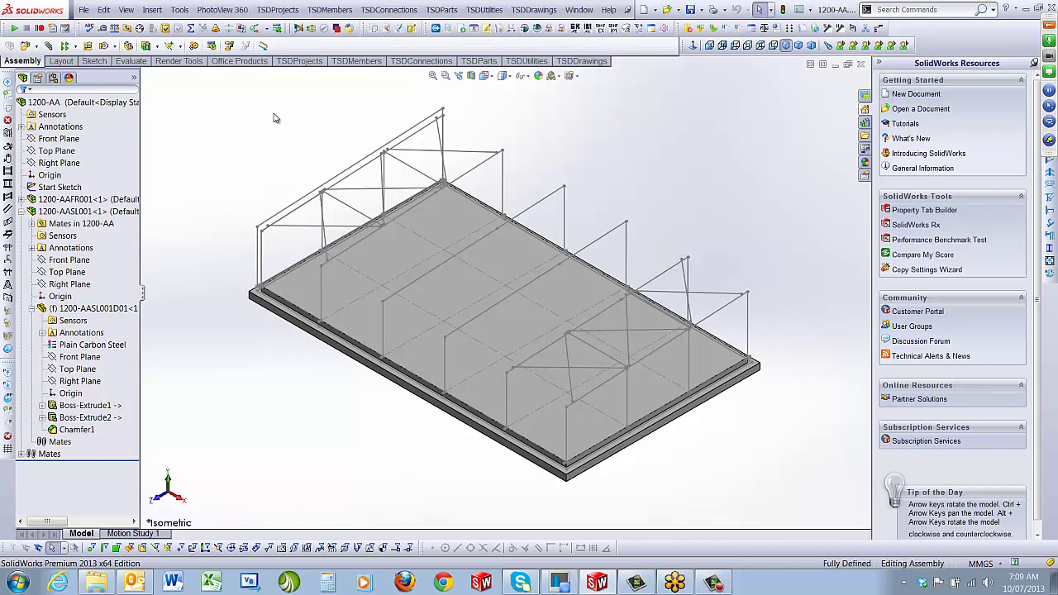
Step: Insert a CIVIL concrete panel from supplier TILT onto the sketch segment of the end bay along the slab's long edge
left_click(325, 10)
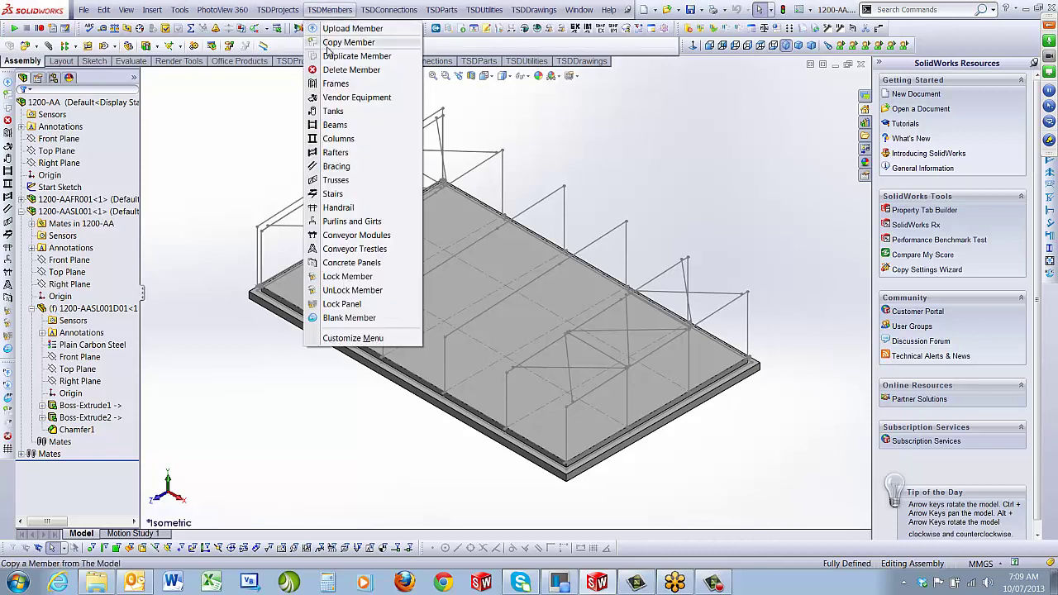
left_click(351, 263)
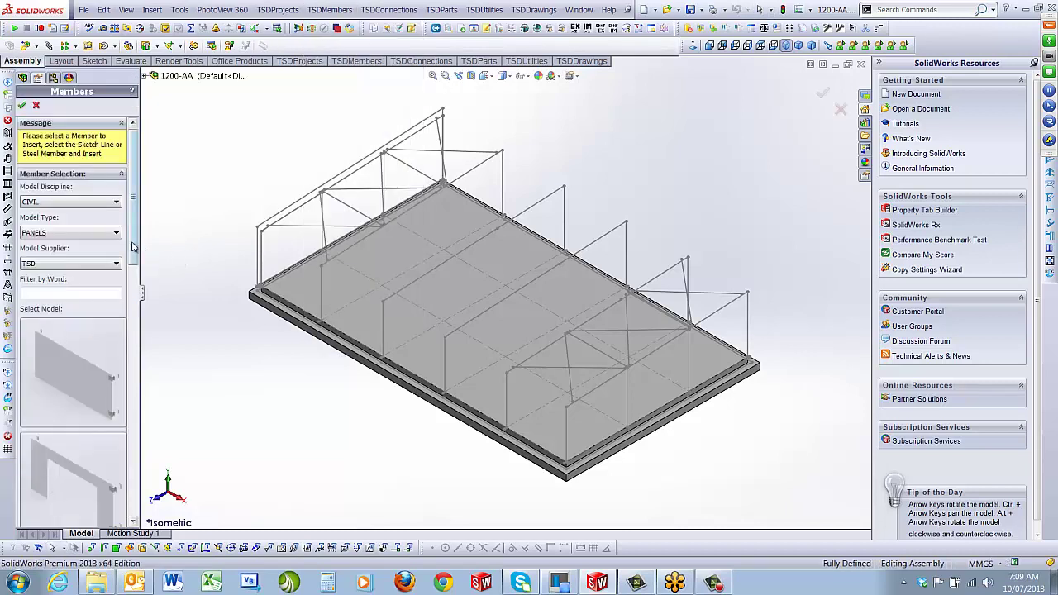
mouse_move(133, 248)
left_mouse_down()
mouse_move(127, 469)
mouse_move(126, 233)
left_mouse_up()
left_click(110, 265)
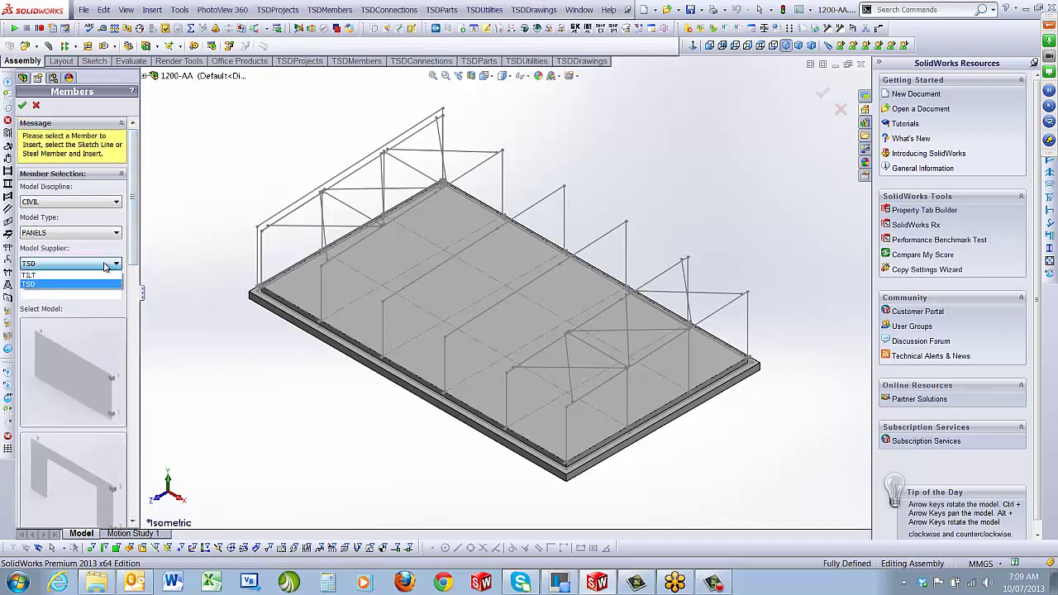
left_click(49, 276)
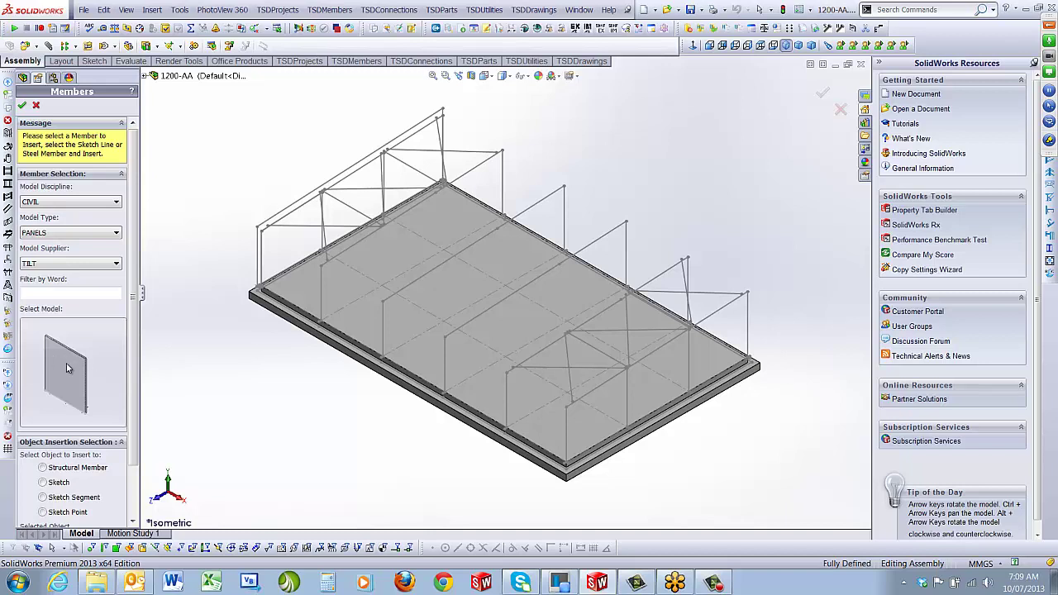
left_click(80, 366)
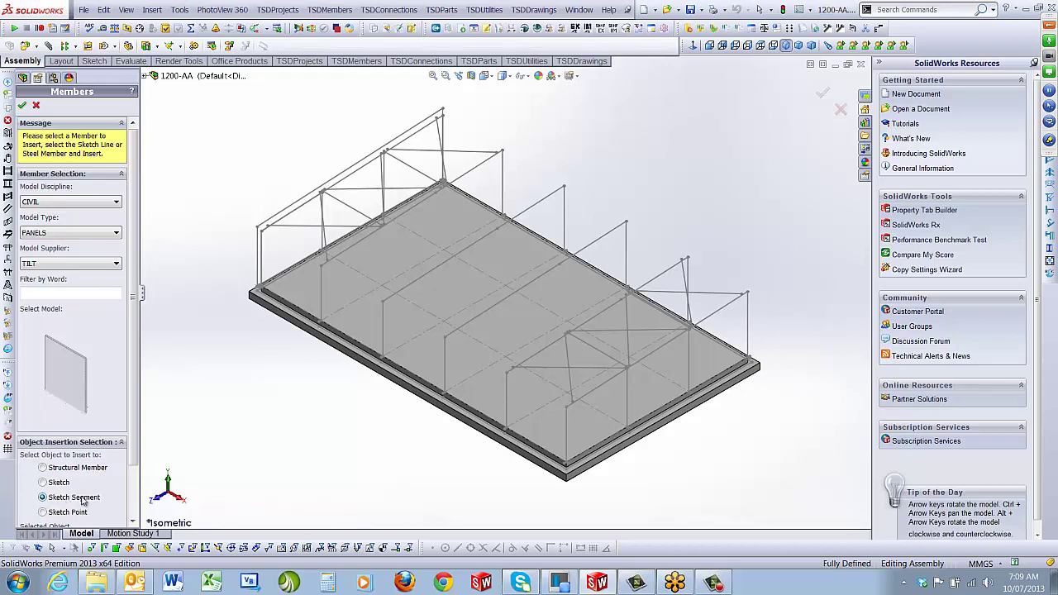
left_click(293, 313)
left_click(824, 90)
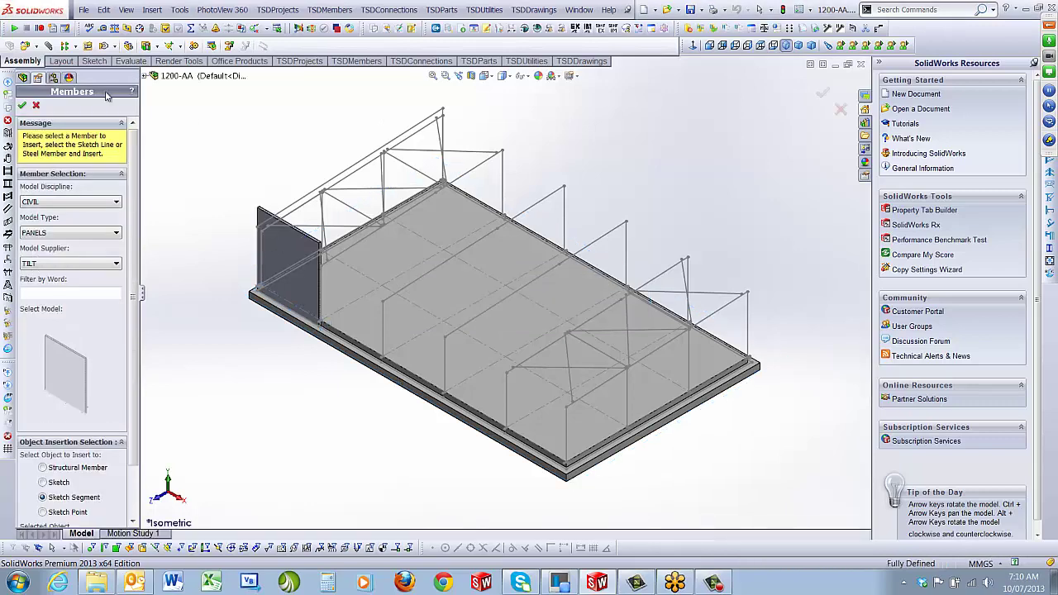
left_click(36, 105)
Step: Open the inserted concrete panel assembly 1200-AACP001 in its own window
scroll(289, 256, "down", 8)
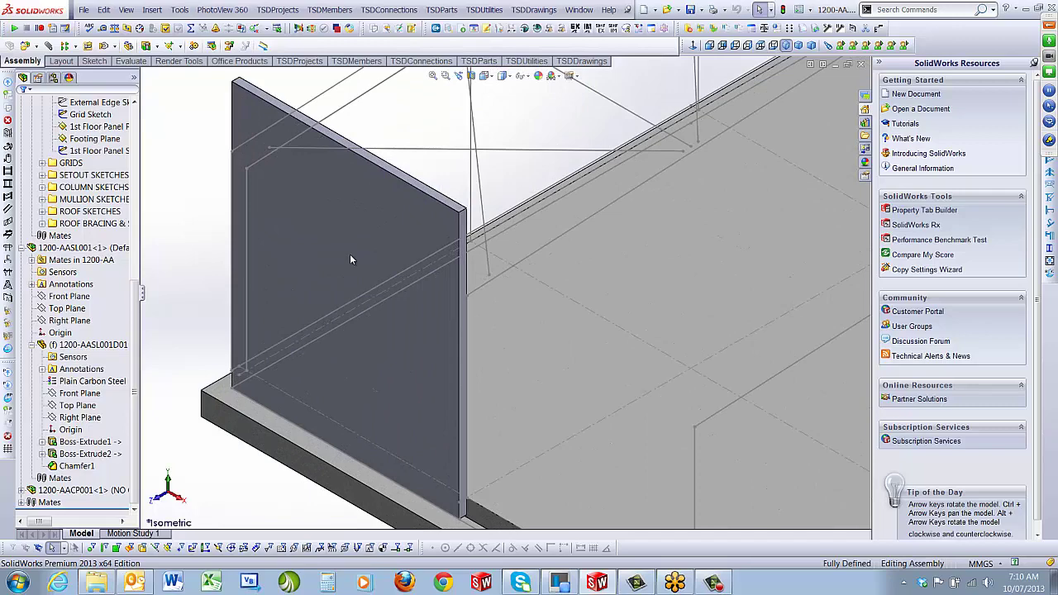
left_click(349, 254)
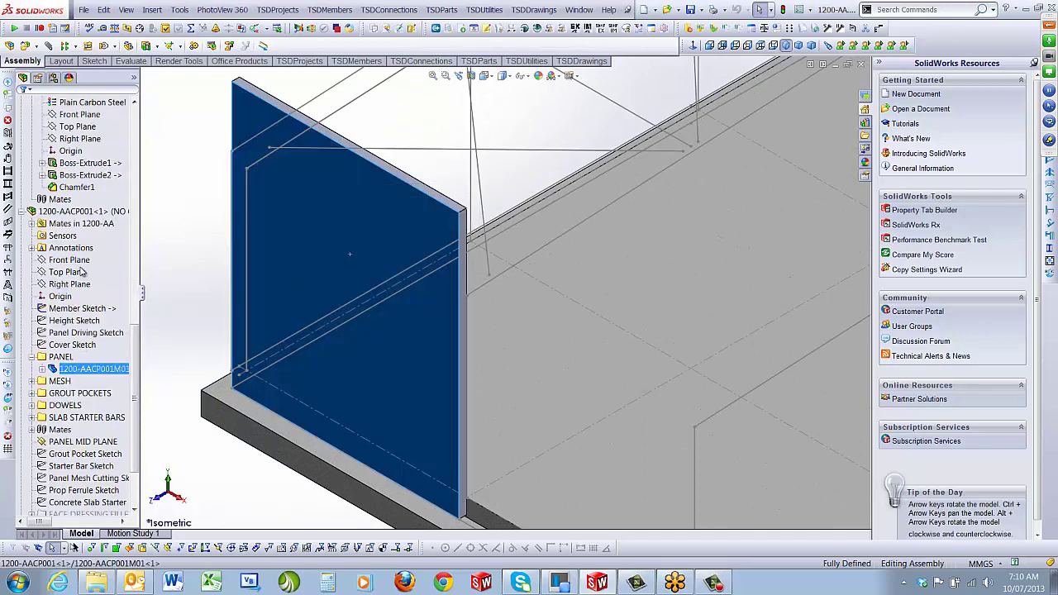
left_click(81, 214)
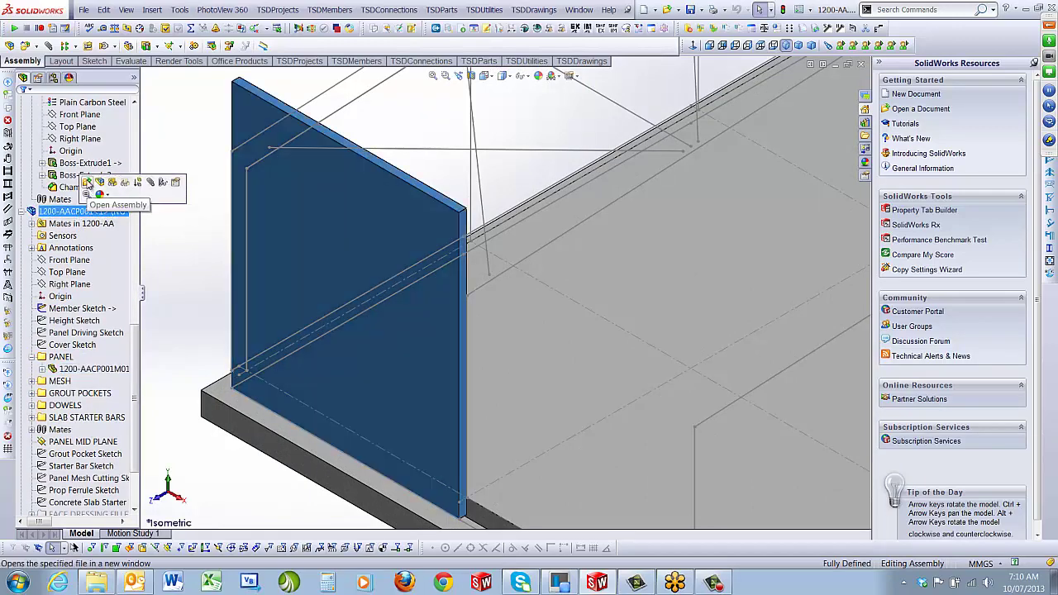
left_click(87, 182)
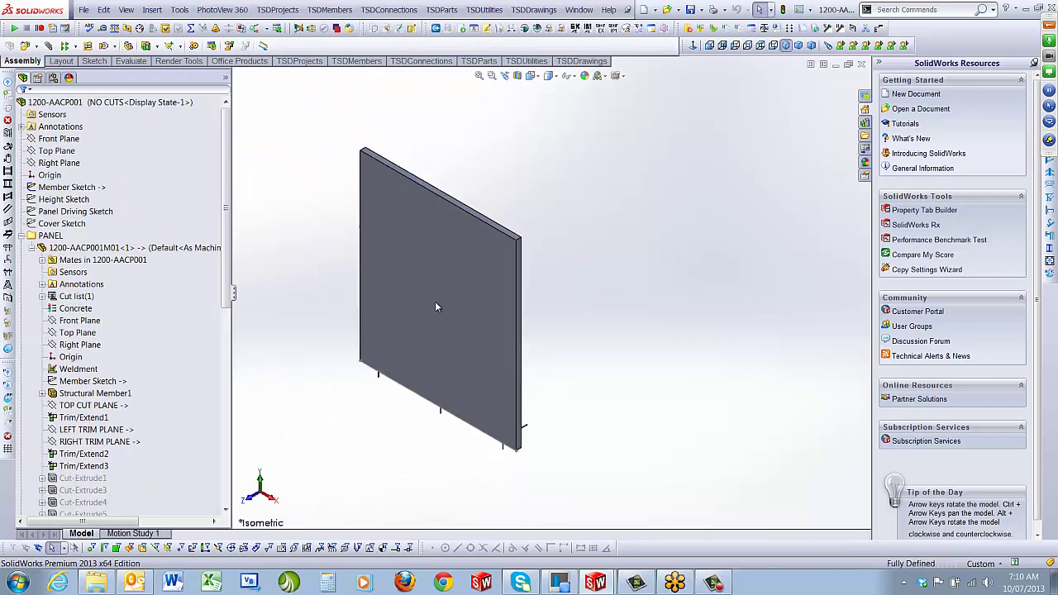
Step: Collapse the panel folder and examine the panel's Member, Height, Panel Driving and Cover sketches in the model
left_click(30, 248)
left_click(21, 236)
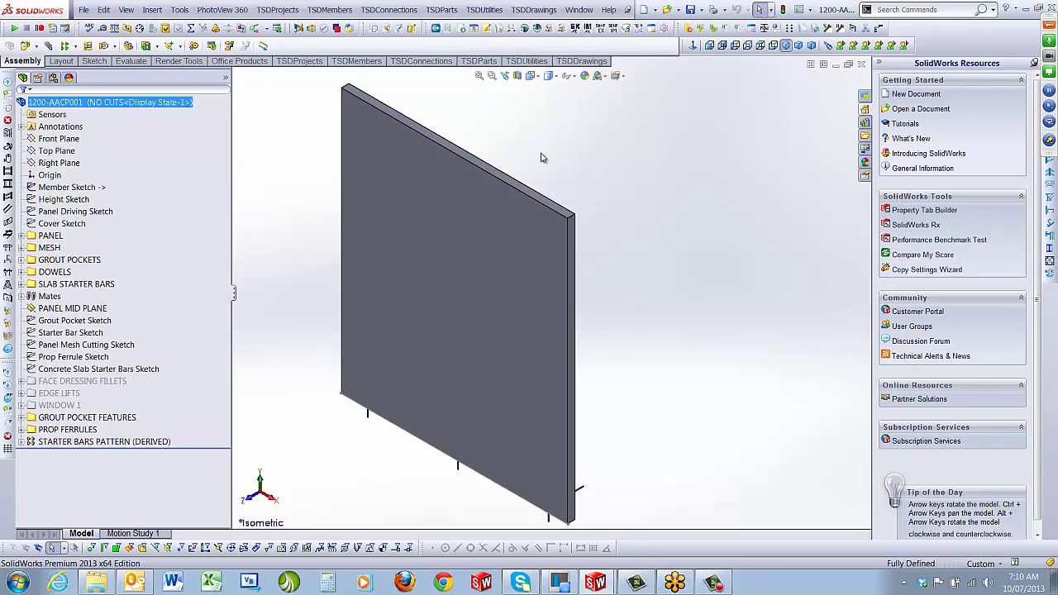
left_click(89, 189)
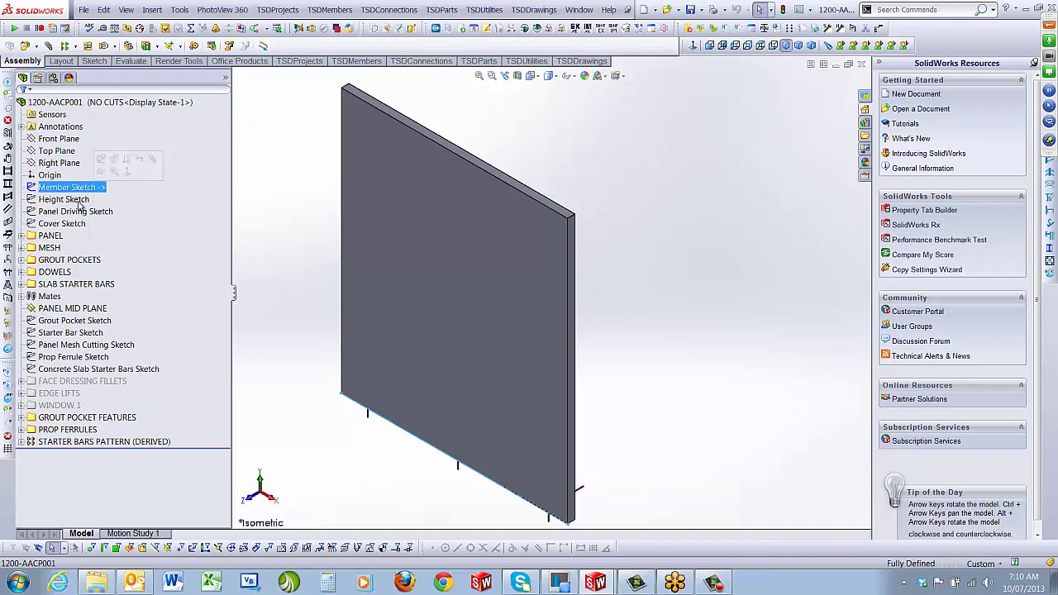
left_click(79, 201)
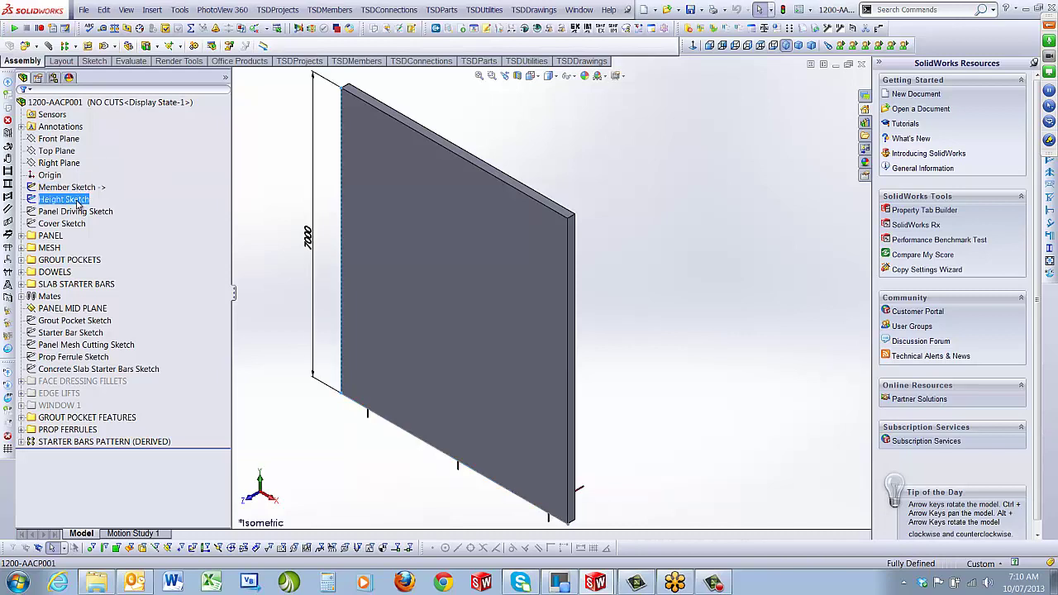
left_click(75, 213)
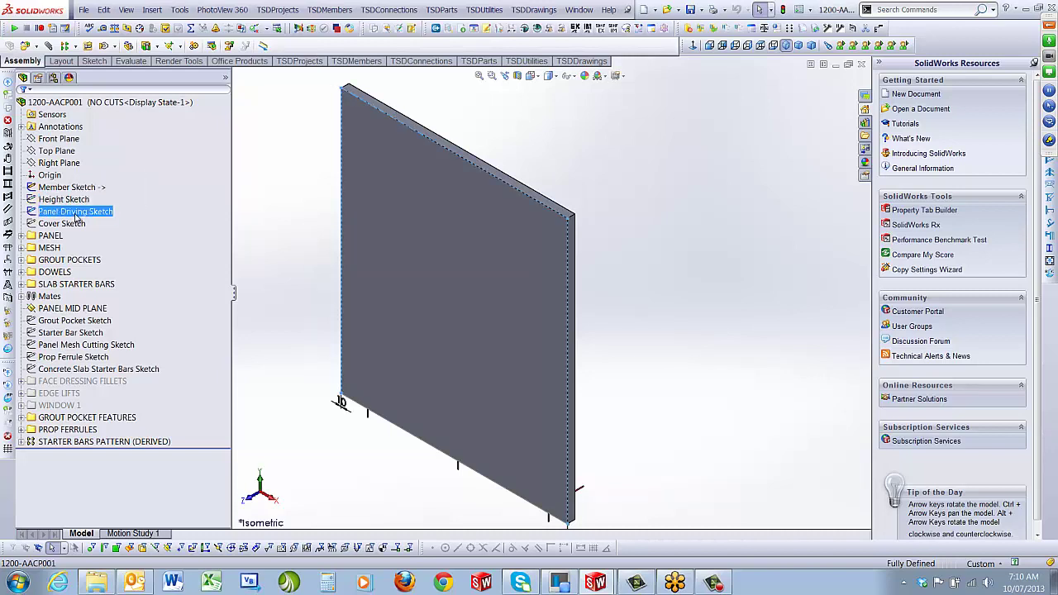
scroll(672, 299, "up", 2)
scroll(628, 298, "down", 1)
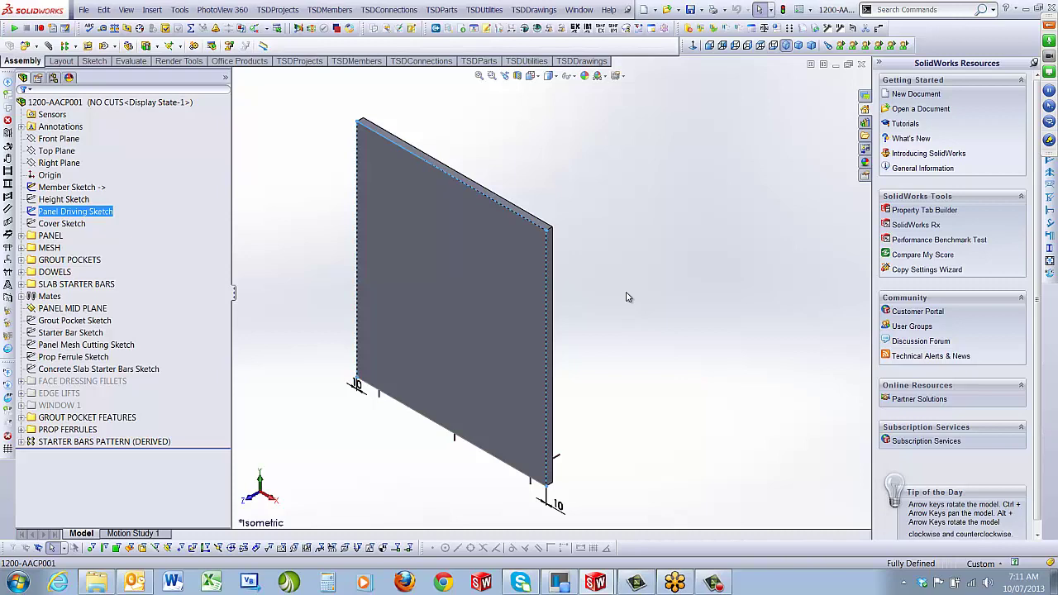
left_click(73, 225)
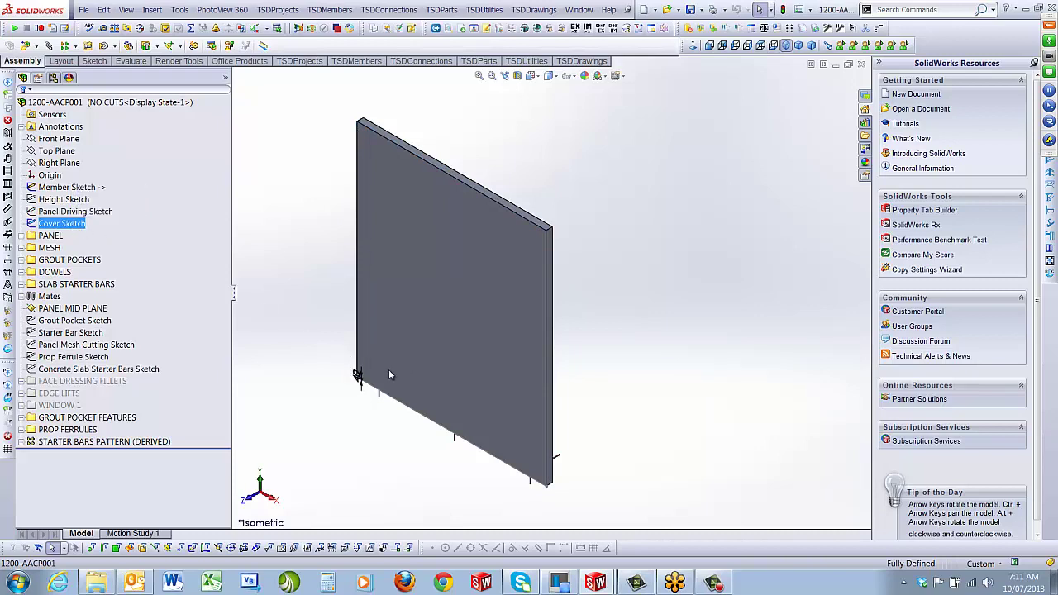
scroll(389, 376, "down", 5)
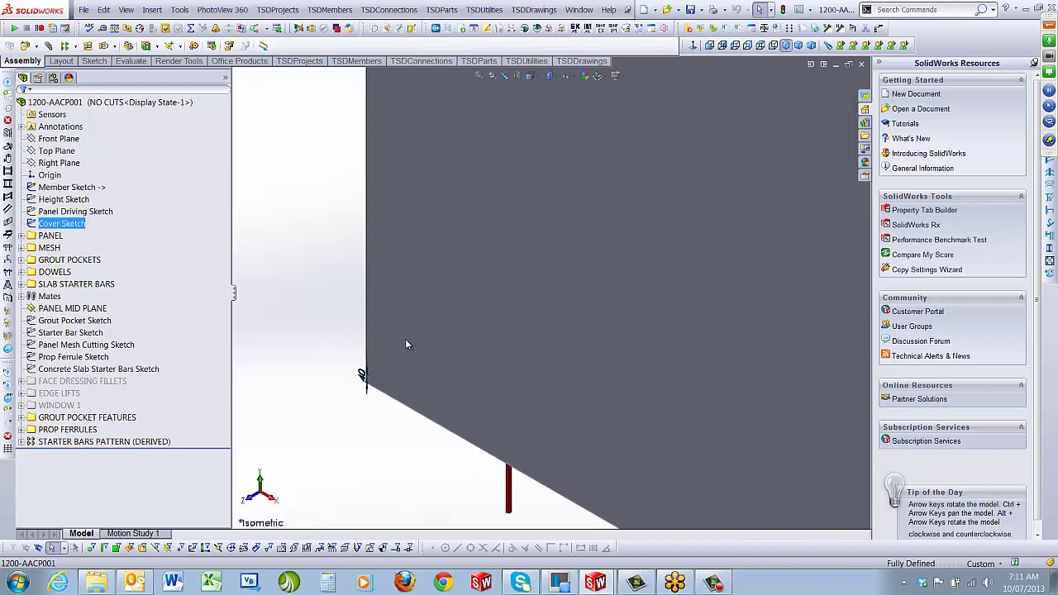
left_click(478, 74)
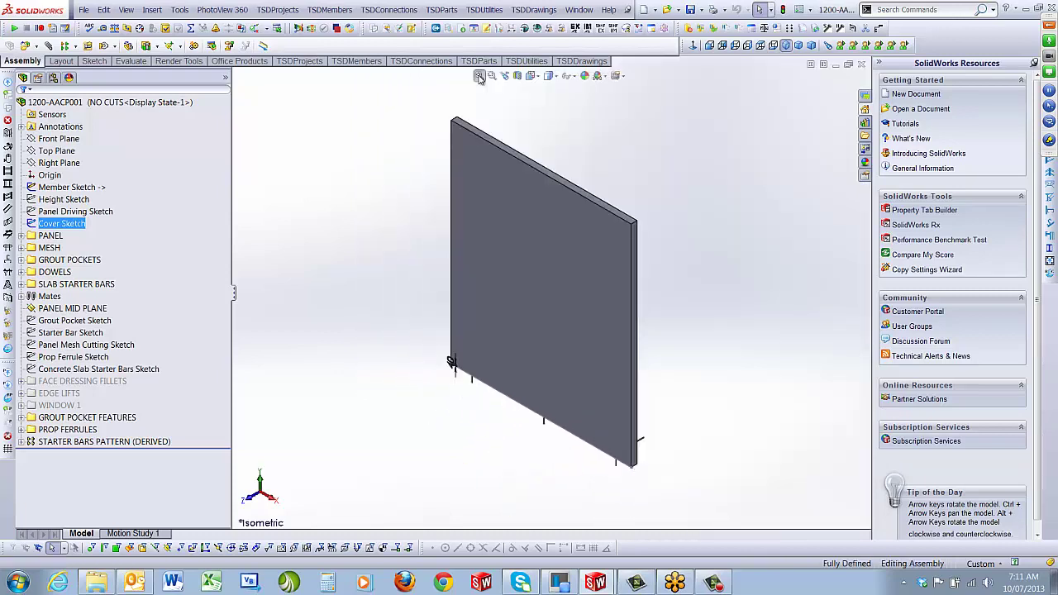
left_click(671, 272)
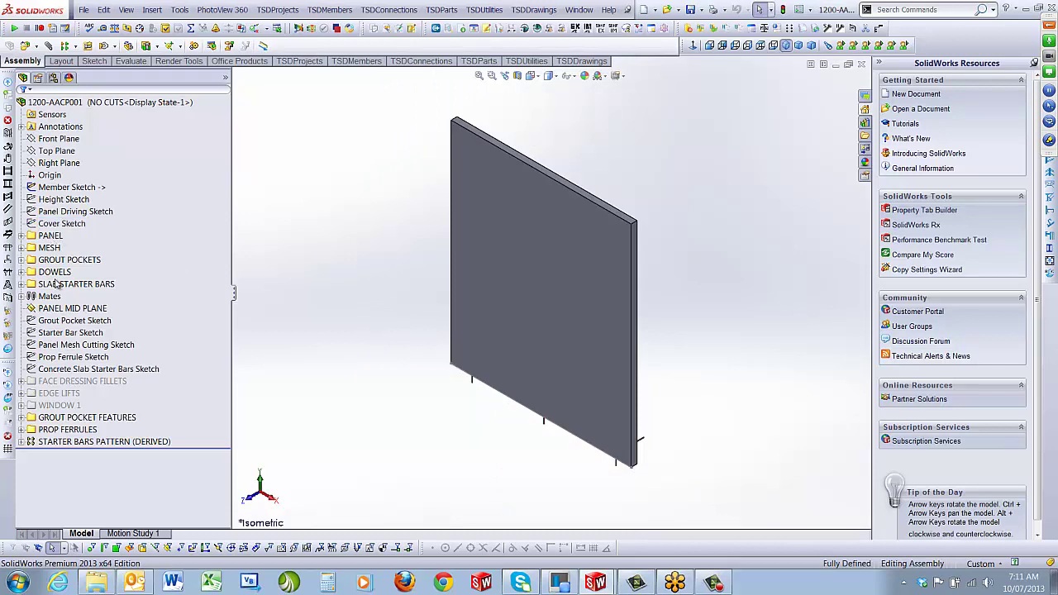
Step: Examine the Grout Pocket Sketch along the panel's base and display its dimensions
left_click(59, 323)
scroll(570, 418, "down", 2)
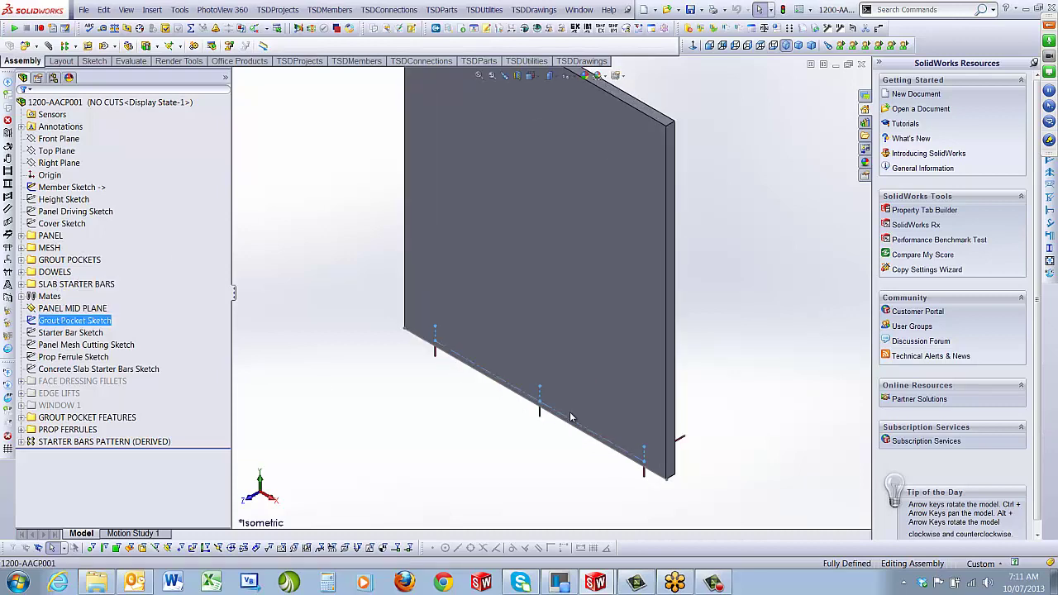
double_click(86, 323)
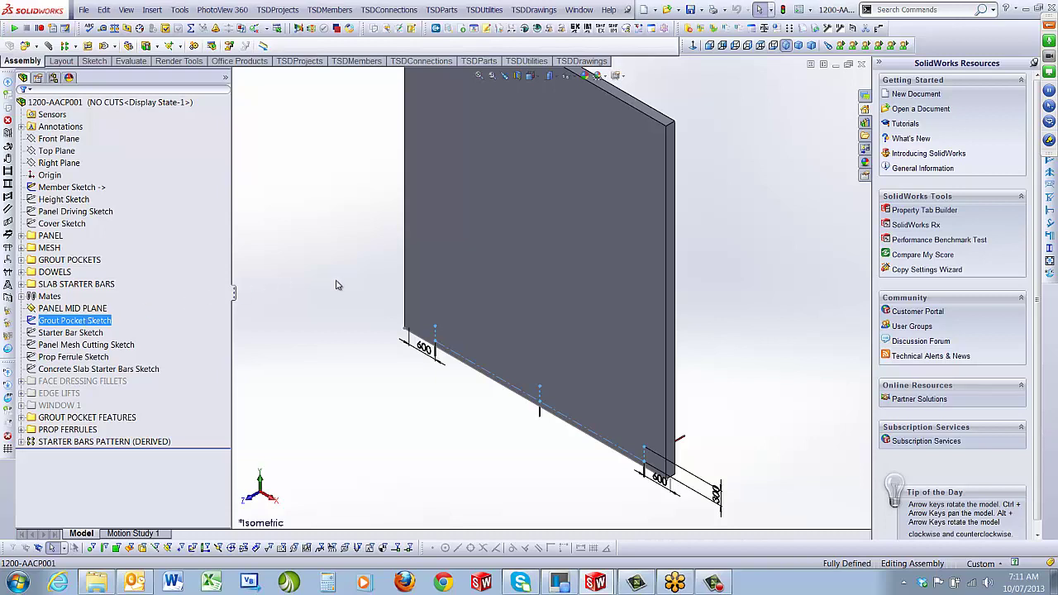
Step: Examine the Starter Bar, Panel Mesh Cutting, Prop Ferrule and Concrete Slab Starter Bars sketches on the panel
left_click(70, 332)
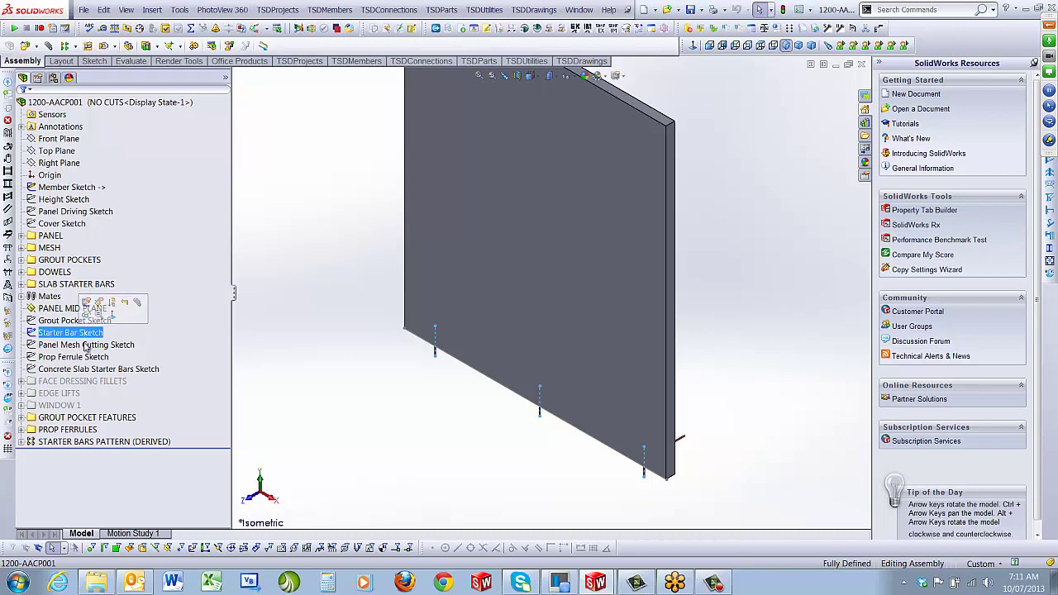
left_click(85, 347)
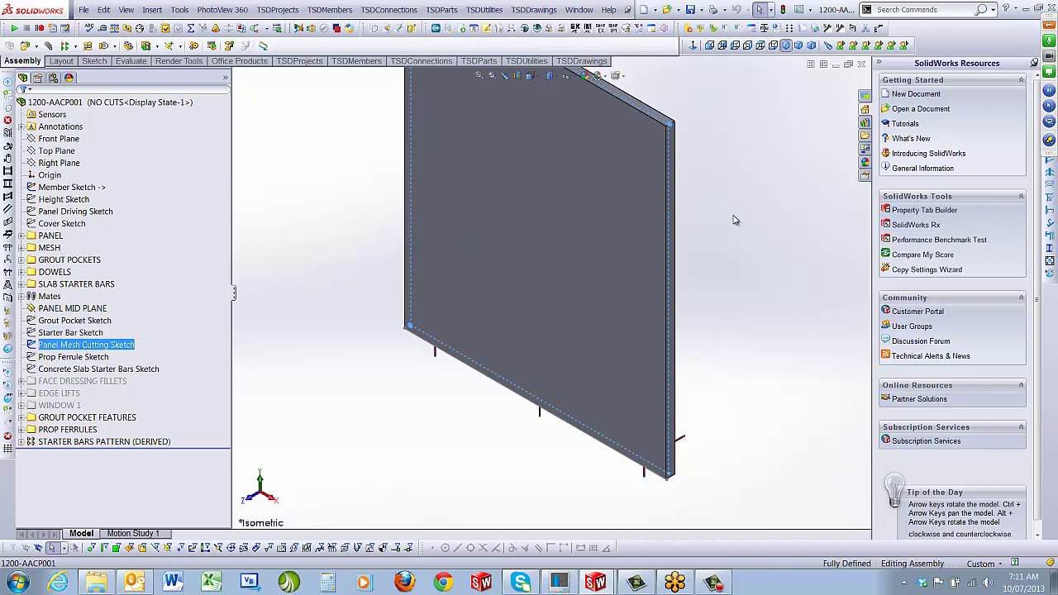
key("f")
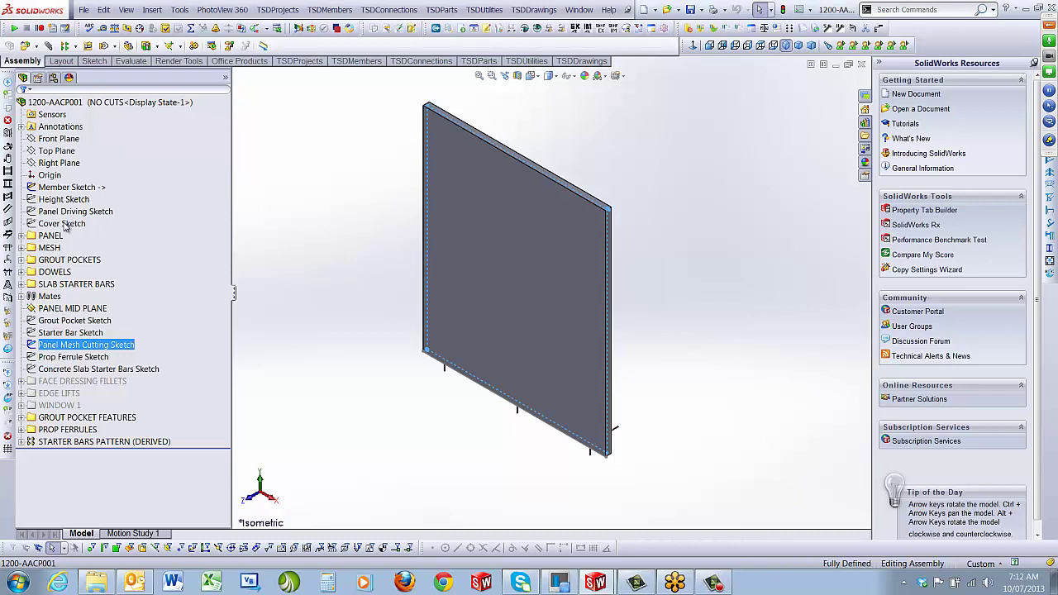
left_click(87, 357)
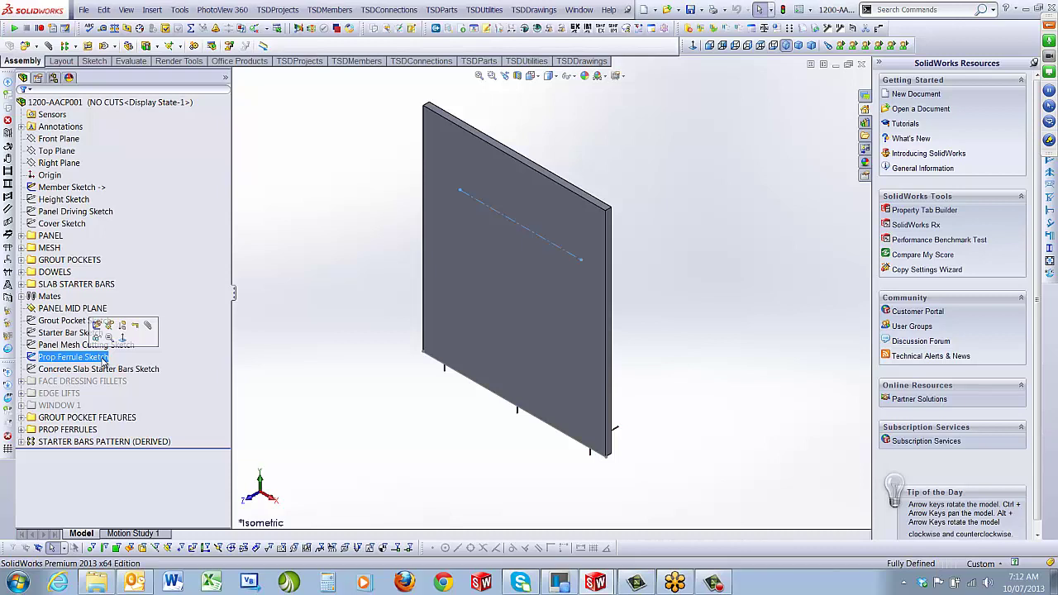
left_click(96, 370)
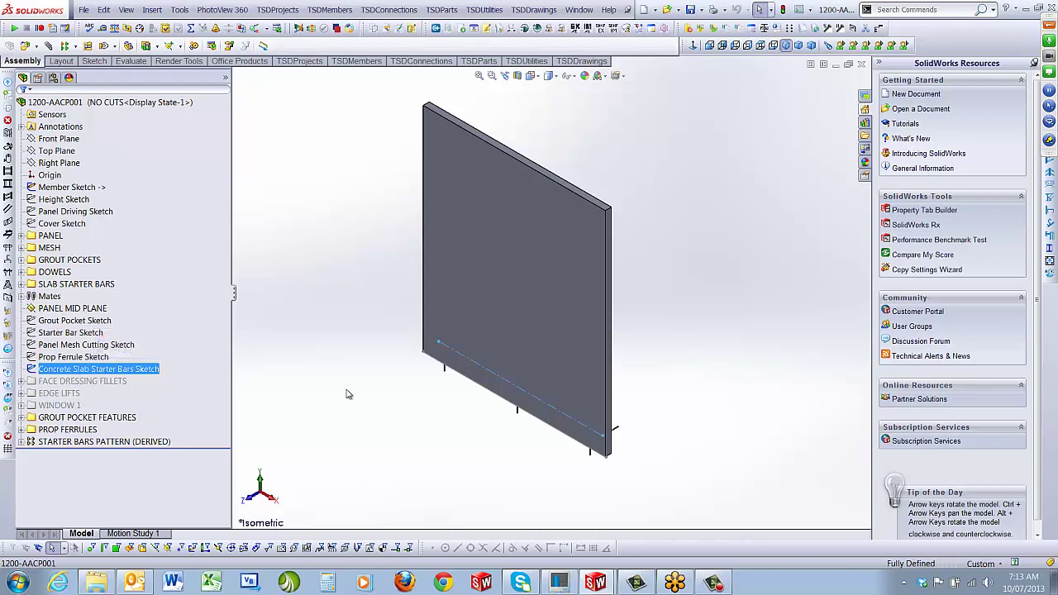
Step: Examine the derived starter bar pattern and the dowels at the panel's base from behind and below, and return to the isometric view
left_click(656, 403)
scroll(558, 391, "down", 3)
middle_click_drag(557, 391, 485, 373)
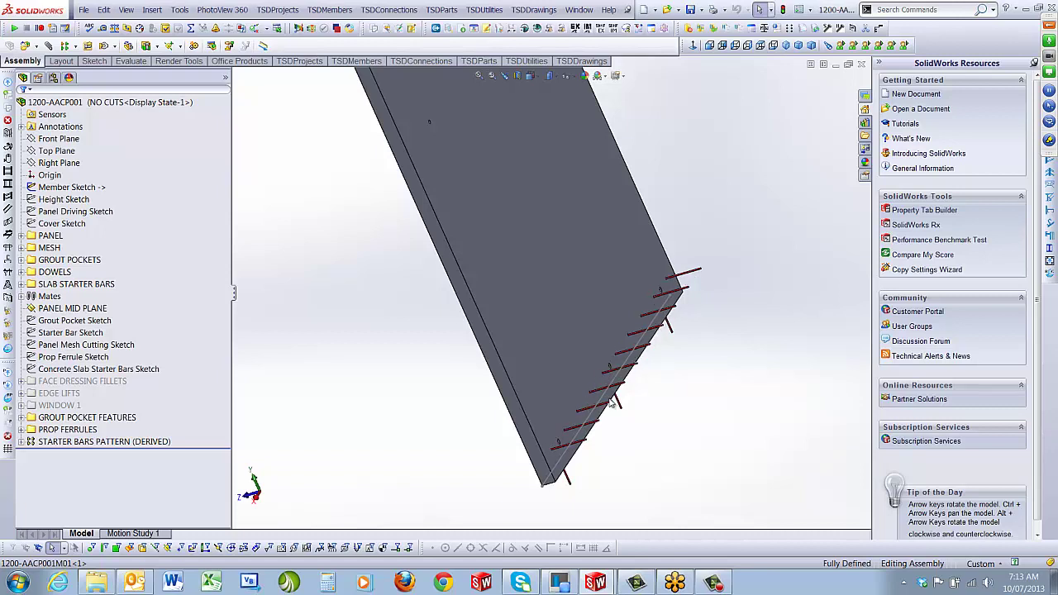
left_click(81, 444)
left_click(379, 427)
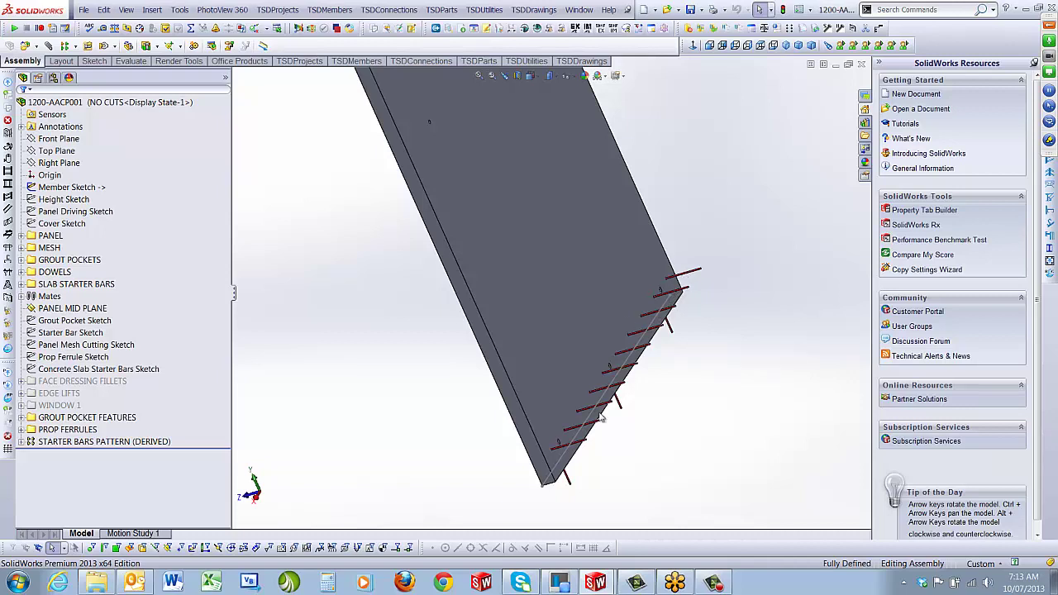
middle_click_drag(583, 364, 561, 301)
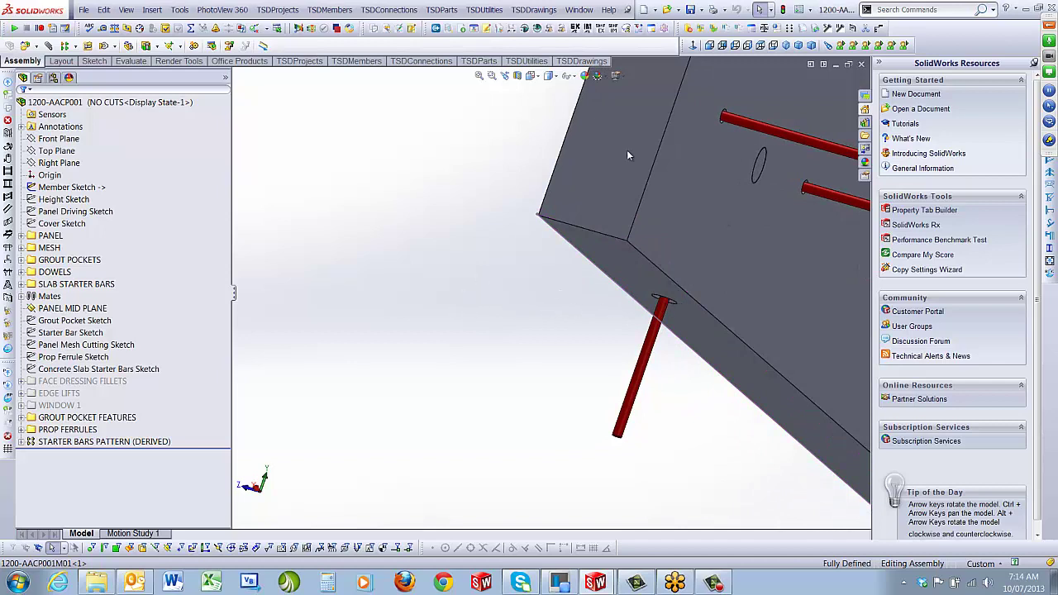
left_click(786, 45)
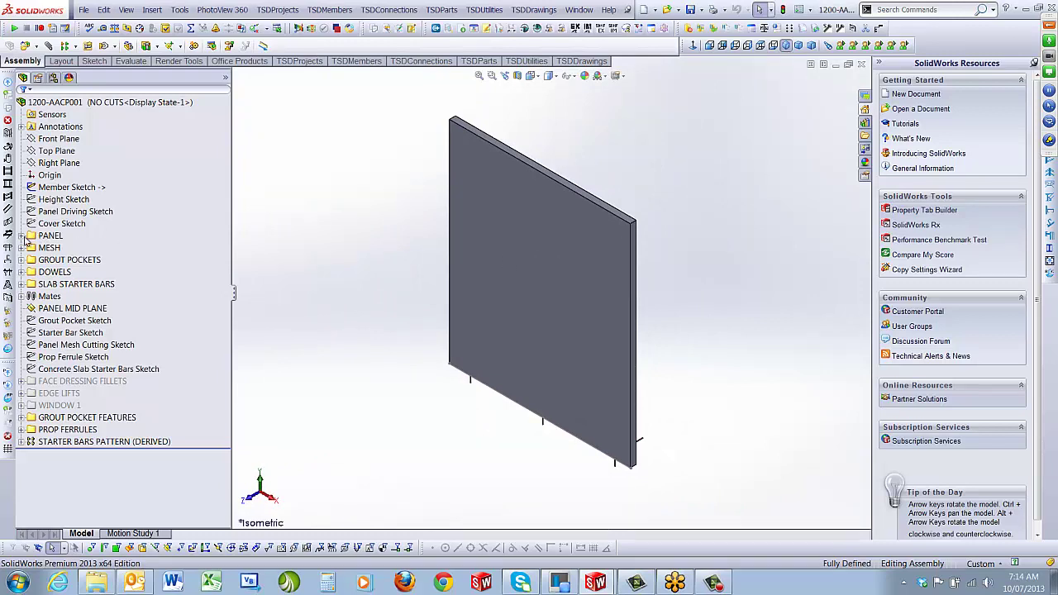
Step: Open the panel part 1200-AACP001M01 from the PANEL folder in its own window
left_click(56, 237)
left_click(20, 236)
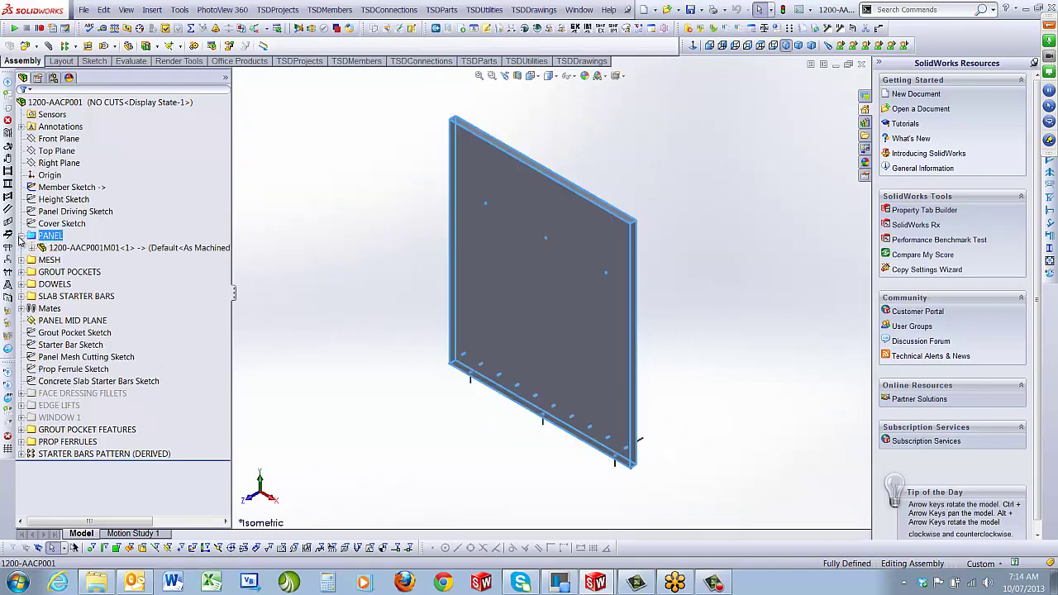
left_click(74, 248)
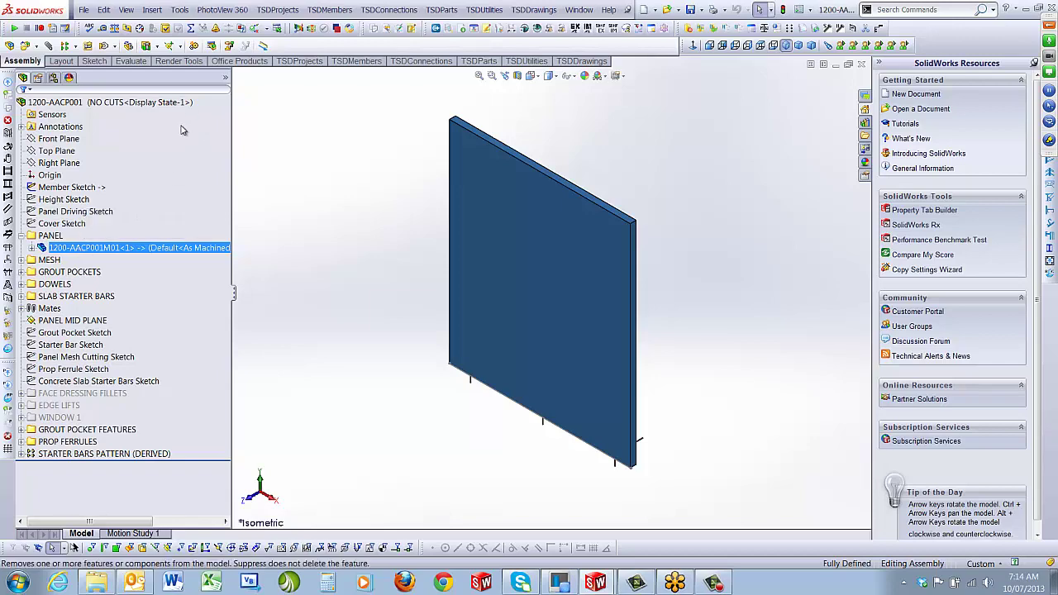
right_click(94, 247)
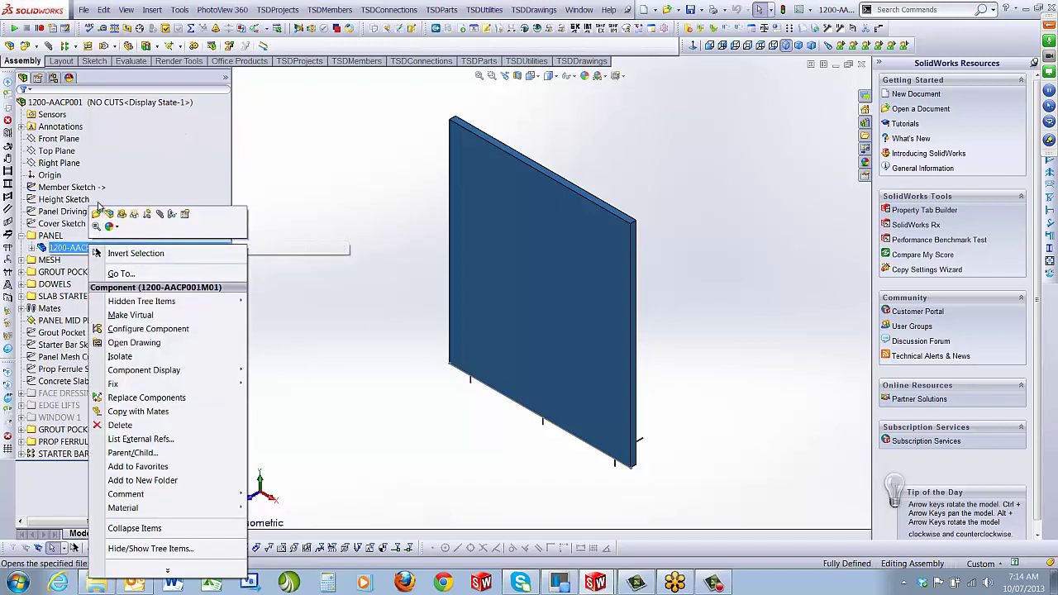
left_click(97, 213)
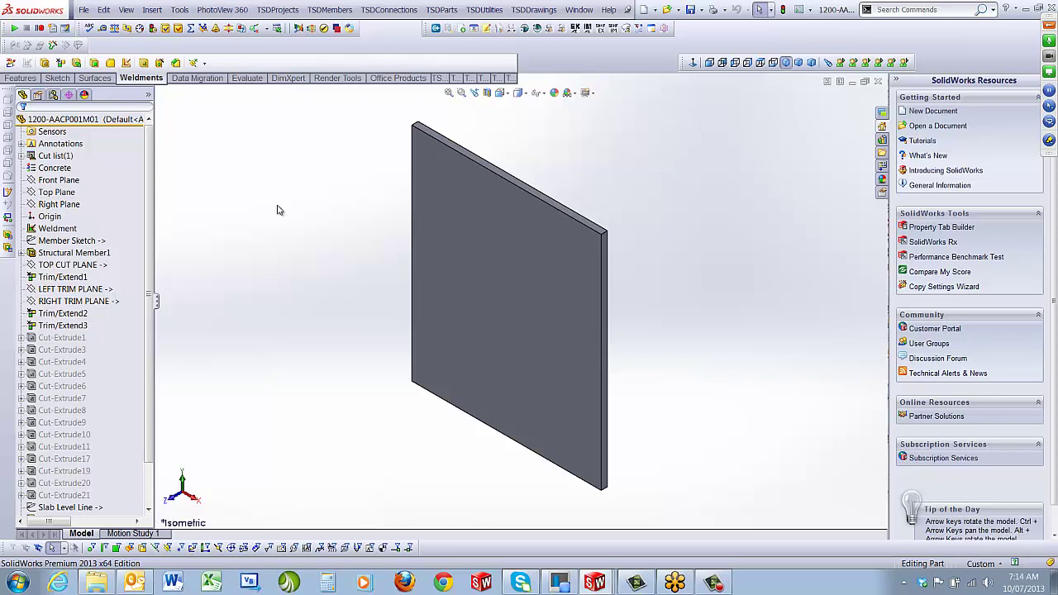
Step: Review the Structural Member sizes offered for CONCRETE PANELS under the CONCRETE standard, and leave the command without creating a member
left_click(46, 64)
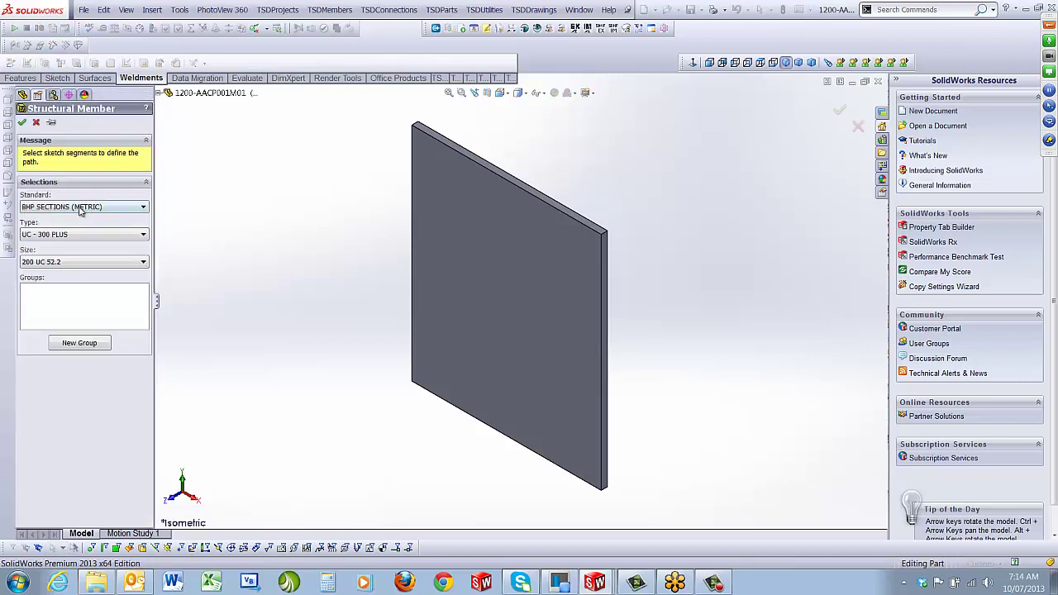
left_click(78, 207)
left_click(78, 236)
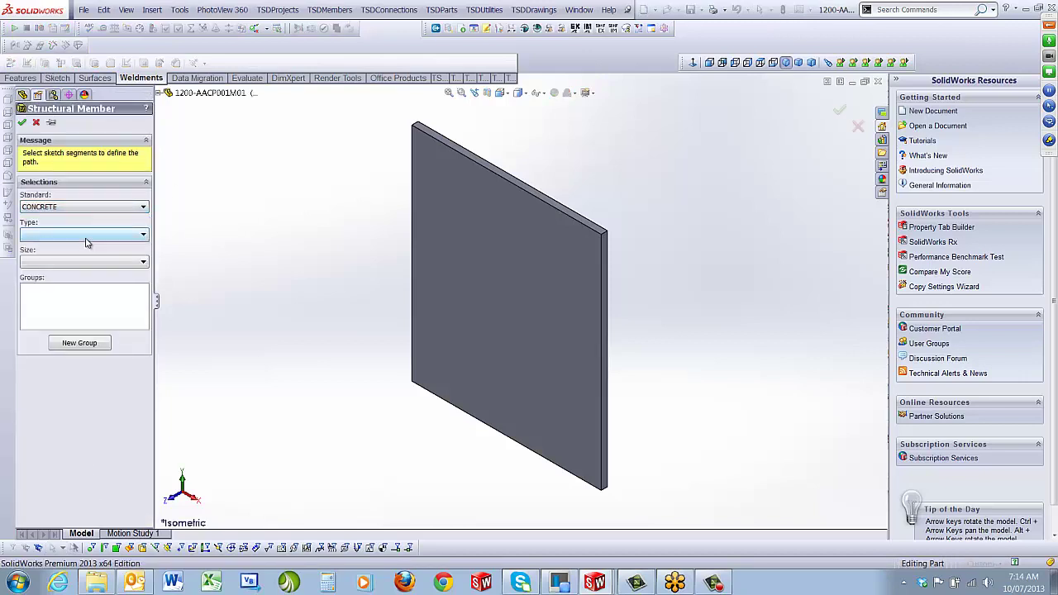
left_click(83, 235)
left_click(82, 247)
left_click(86, 261)
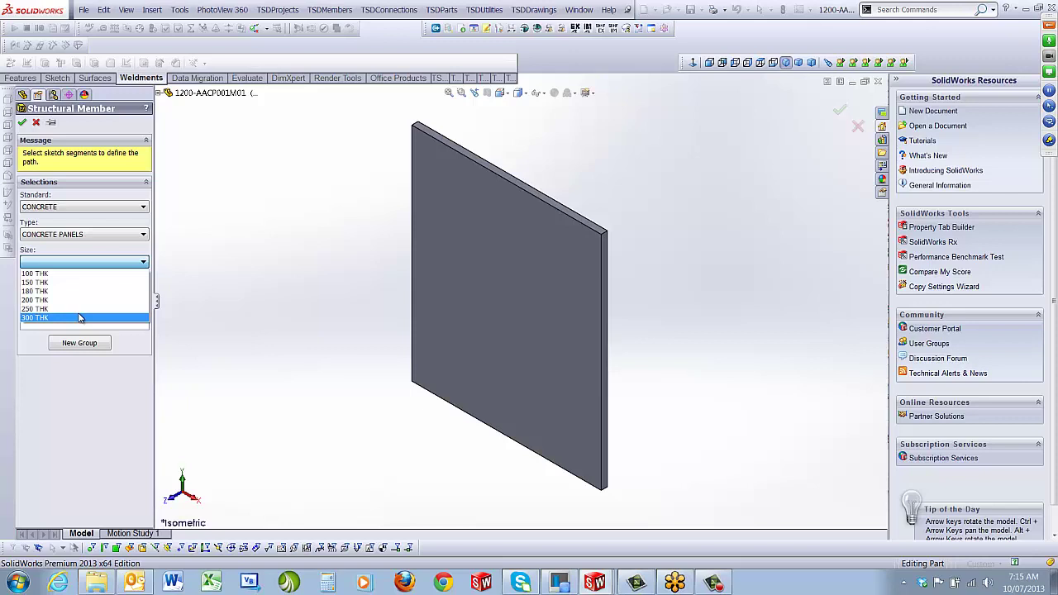
left_click(35, 124)
left_click(35, 124)
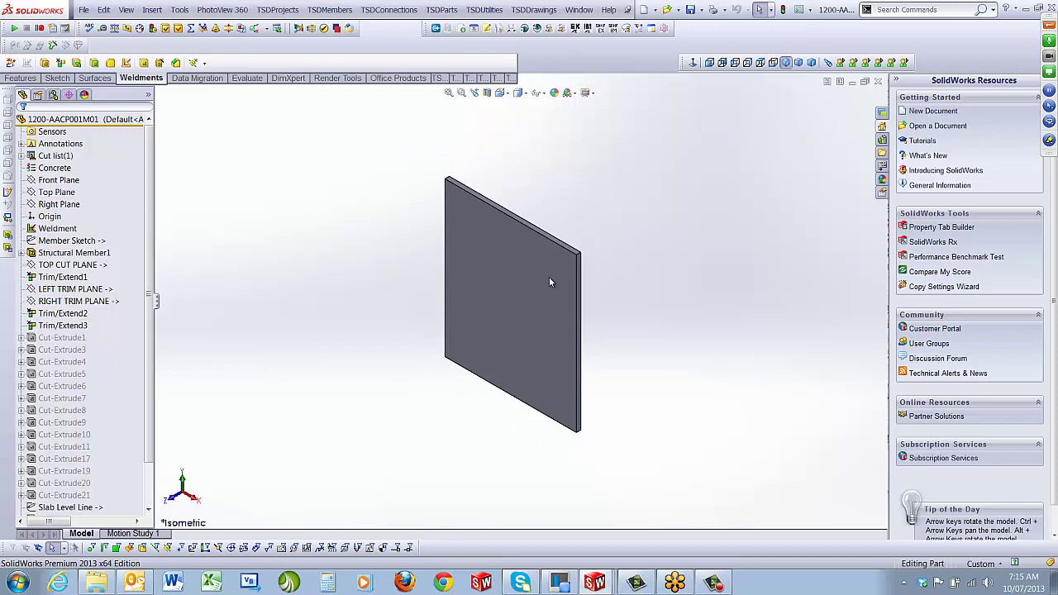
Step: Inspect the untrimmed panel by rolling the feature history back to just after Structural Member1 and forward again to the end
scroll(154, 378, "down", 2)
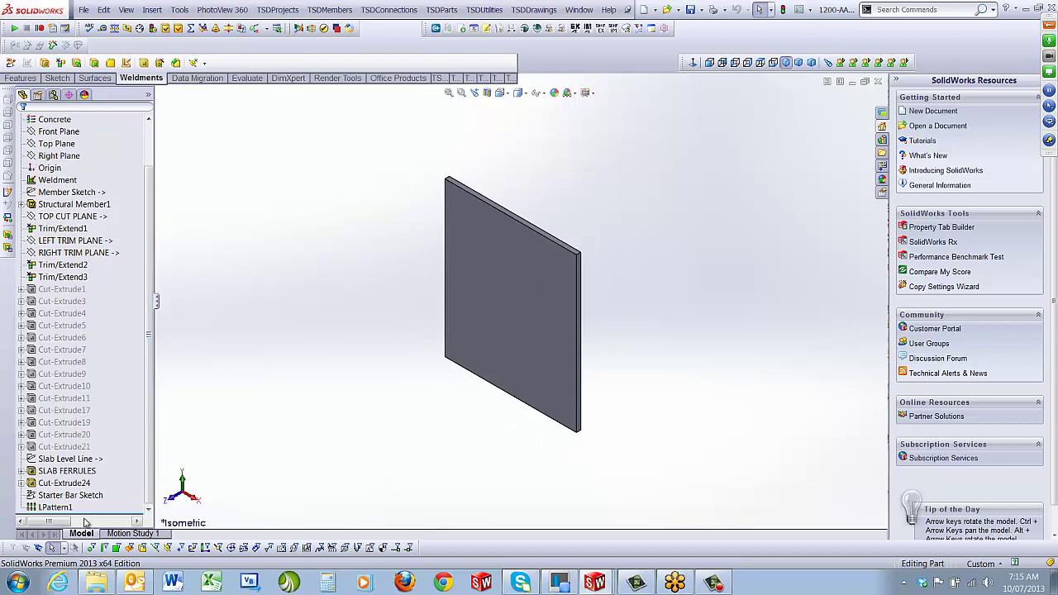
mouse_move(95, 513)
left_mouse_down()
mouse_move(103, 212)
mouse_move(107, 198)
mouse_move(120, 217)
mouse_move(125, 208)
left_mouse_up()
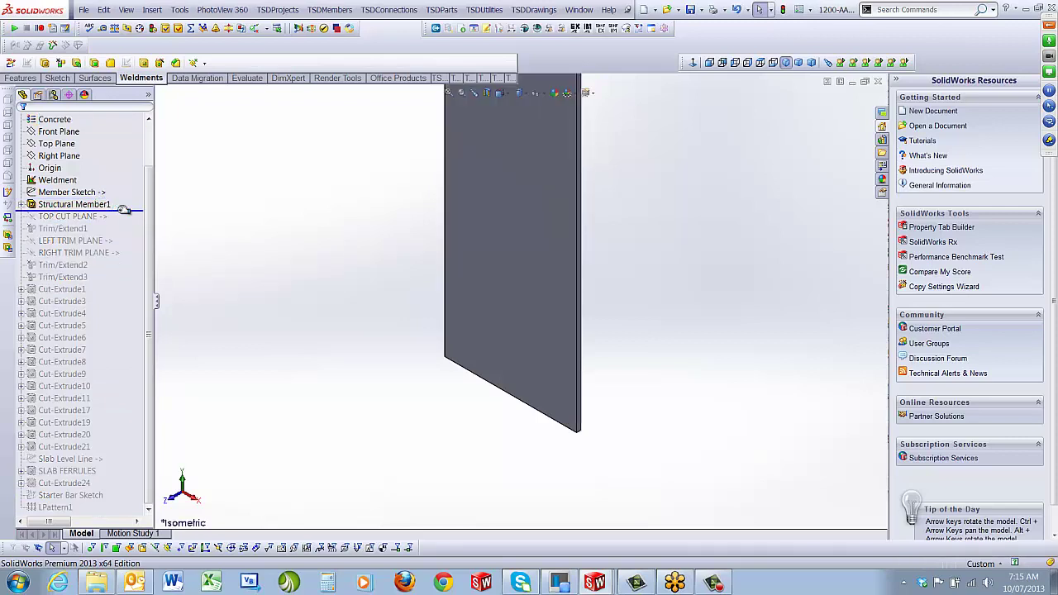
scroll(586, 235, "up", 7)
scroll(589, 227, "down", 3)
scroll(533, 239, "down", 1)
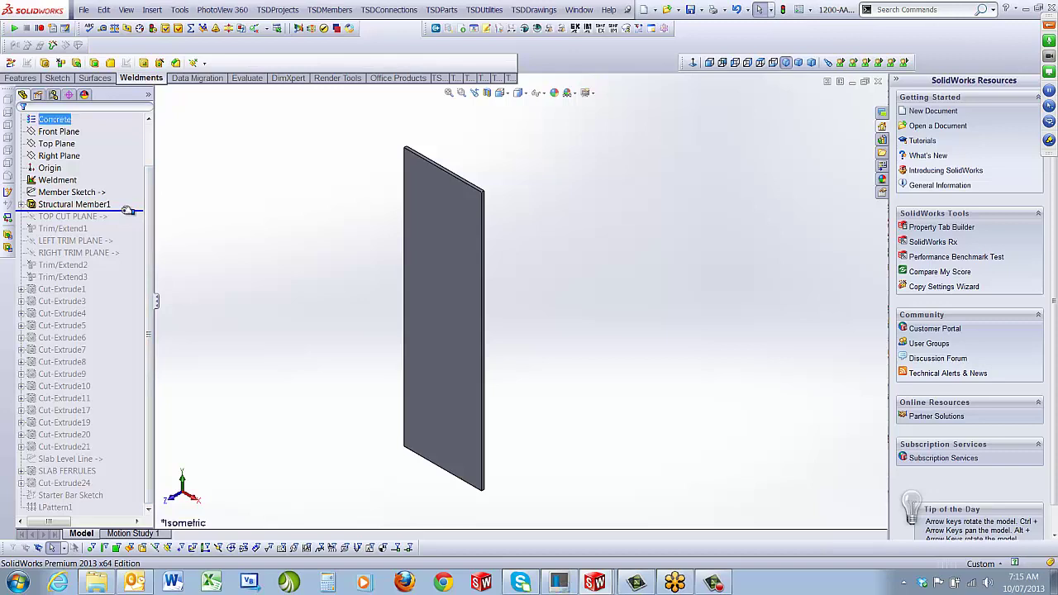
left_click_drag(128, 210, 124, 522)
left_click_drag(117, 511, 117, 514)
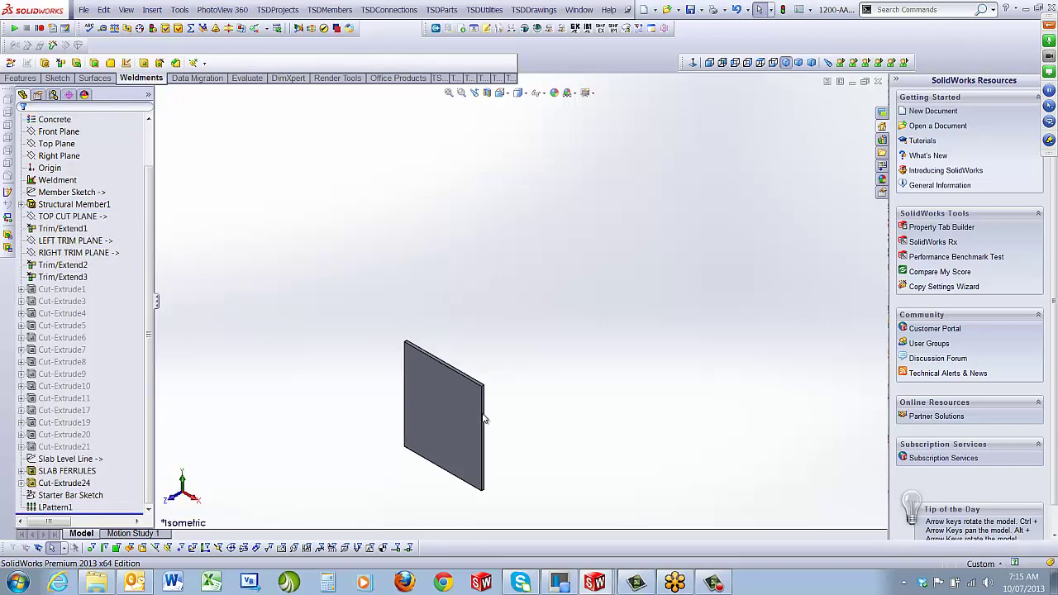
scroll(473, 438, "down", 4)
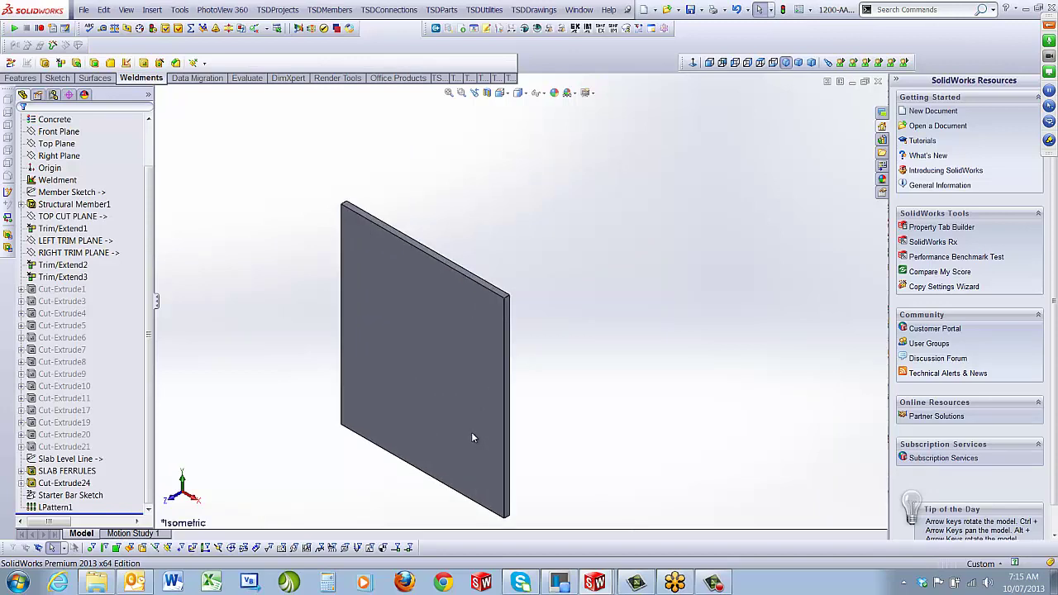
scroll(473, 437, "down", 1)
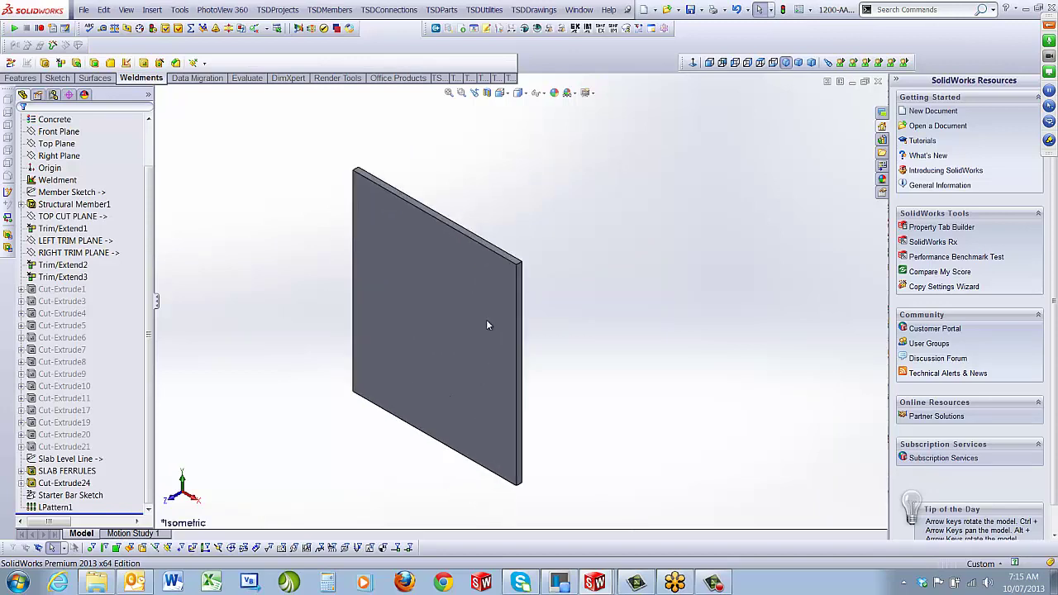
Step: Check the thickness options in the panel's existing Structural Member1 definition and leave it without changes
right_click(432, 251)
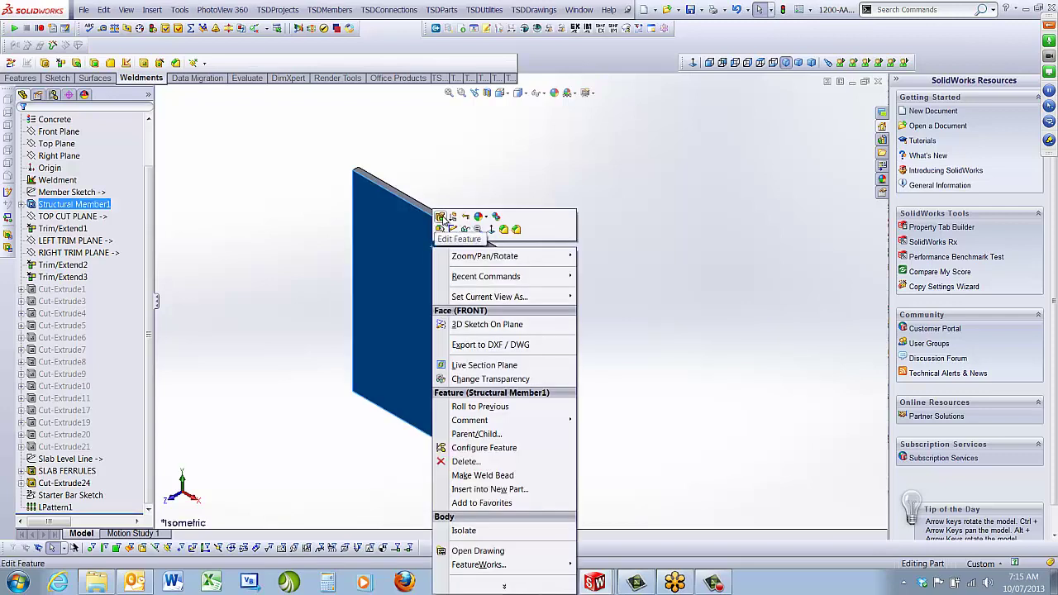
left_click(440, 216)
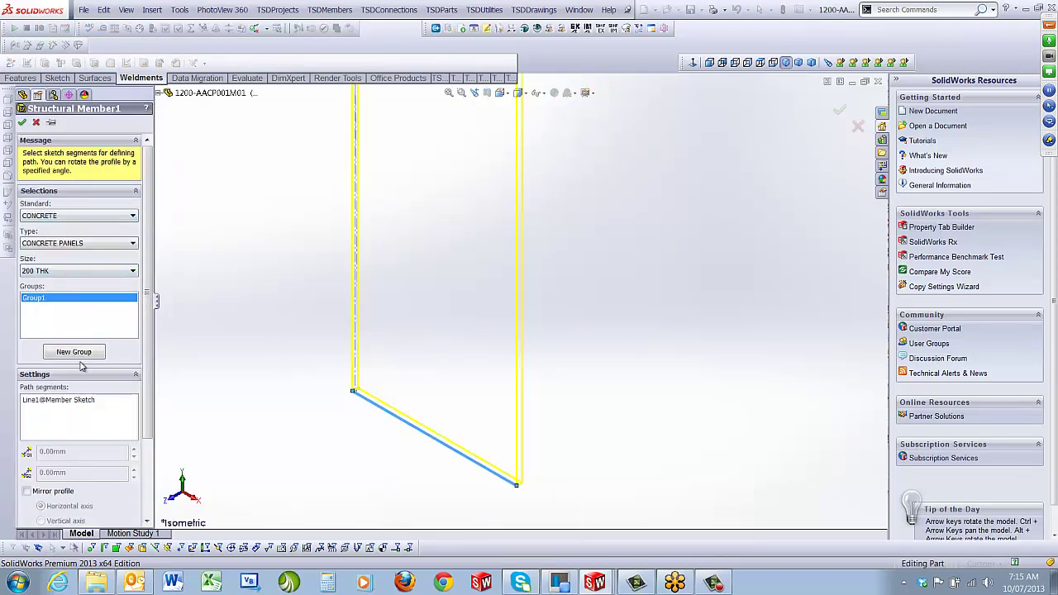
left_click(71, 271)
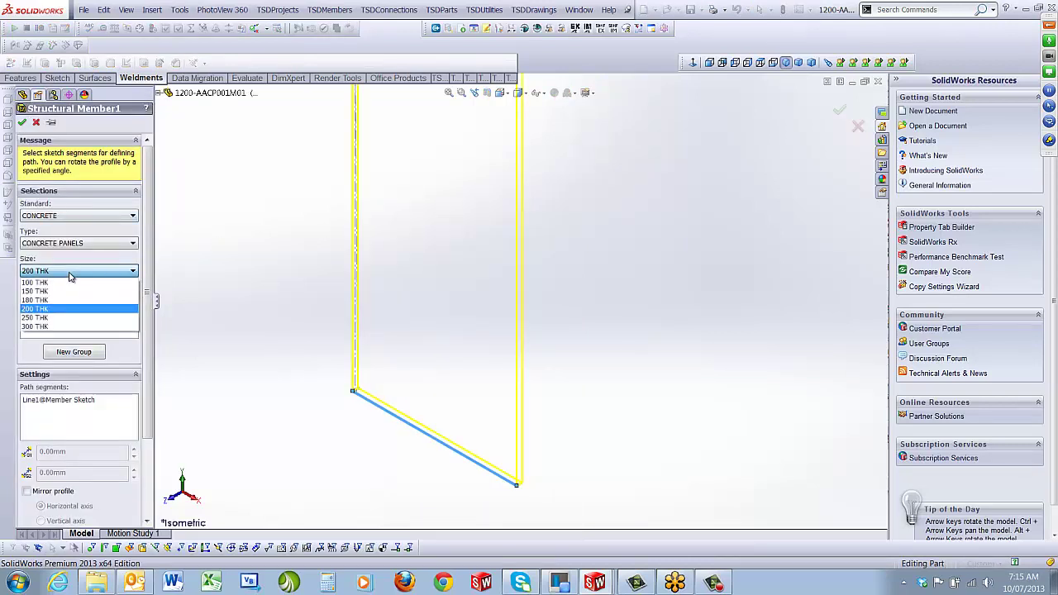
left_click(71, 273)
left_click(37, 122)
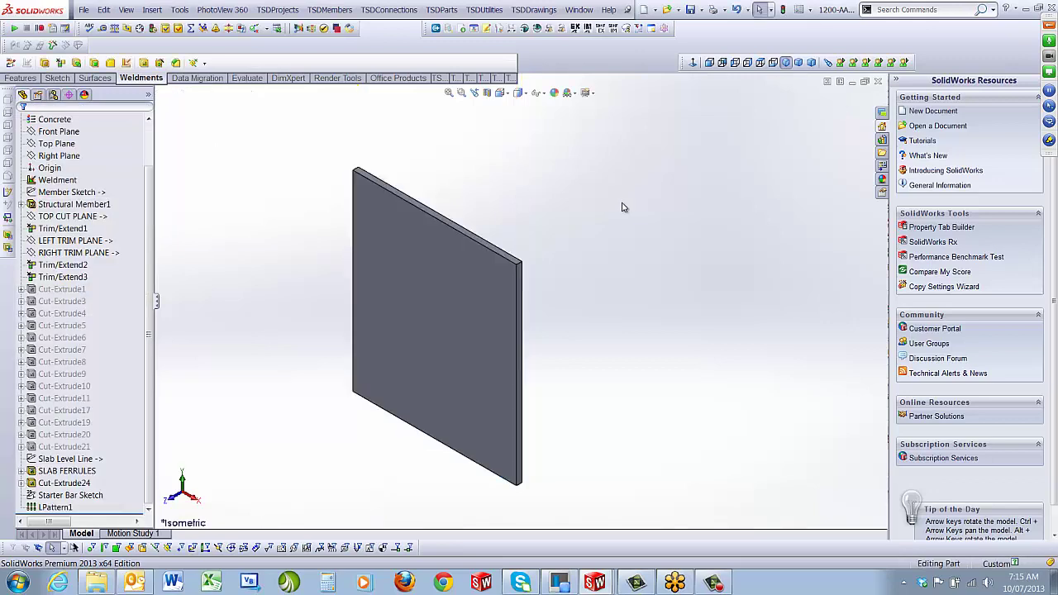
Step: Close the panel part and return to the panel assembly
left_click(877, 81)
key("Return")
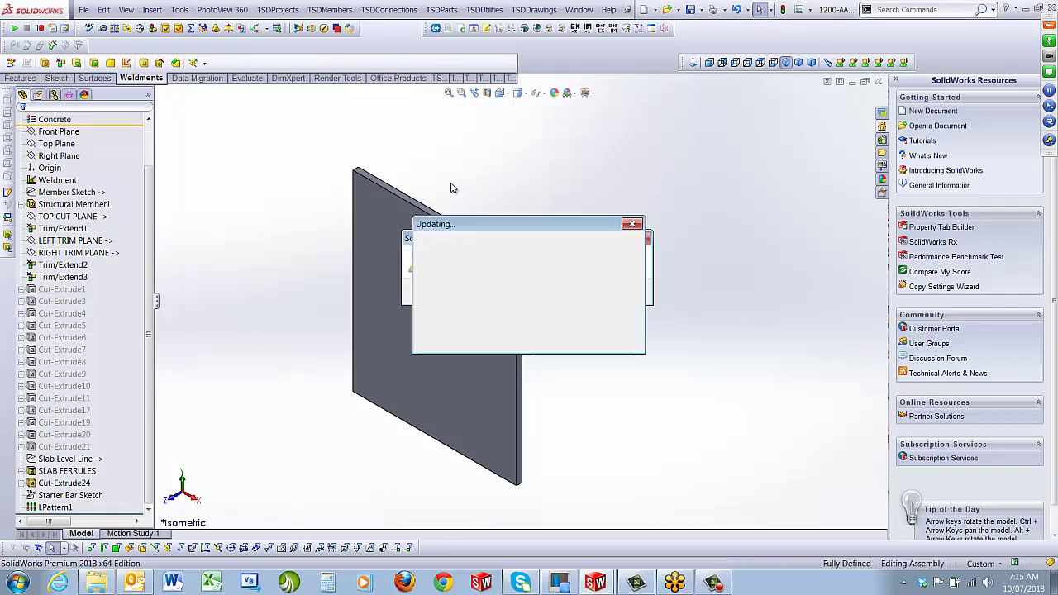
left_click(493, 188)
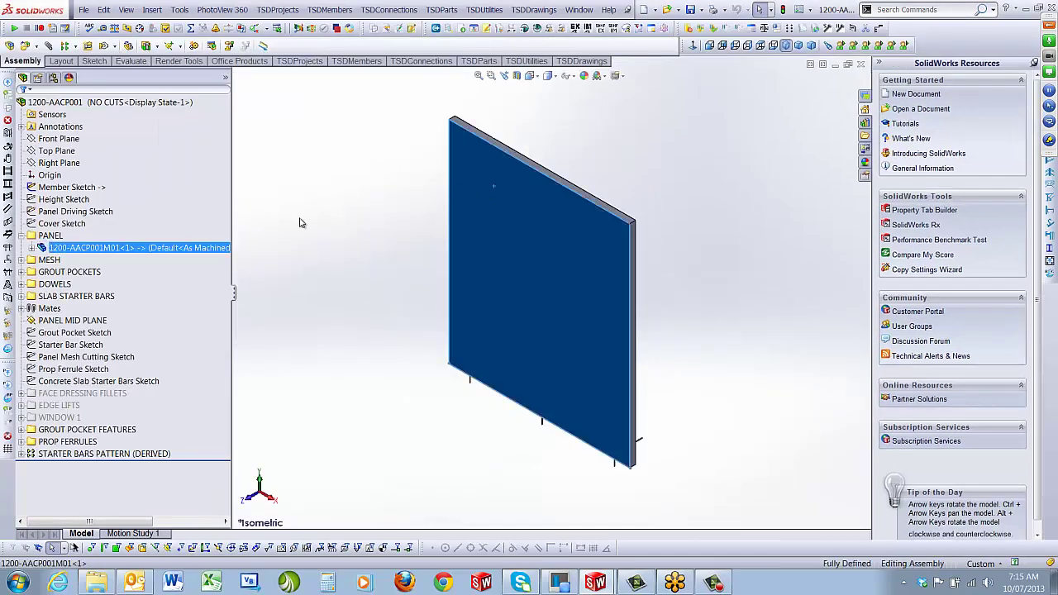
Step: Expand the MESH folder, make the concrete panel component transparent, and view the reinforcing mesh from the front
left_click(21, 260)
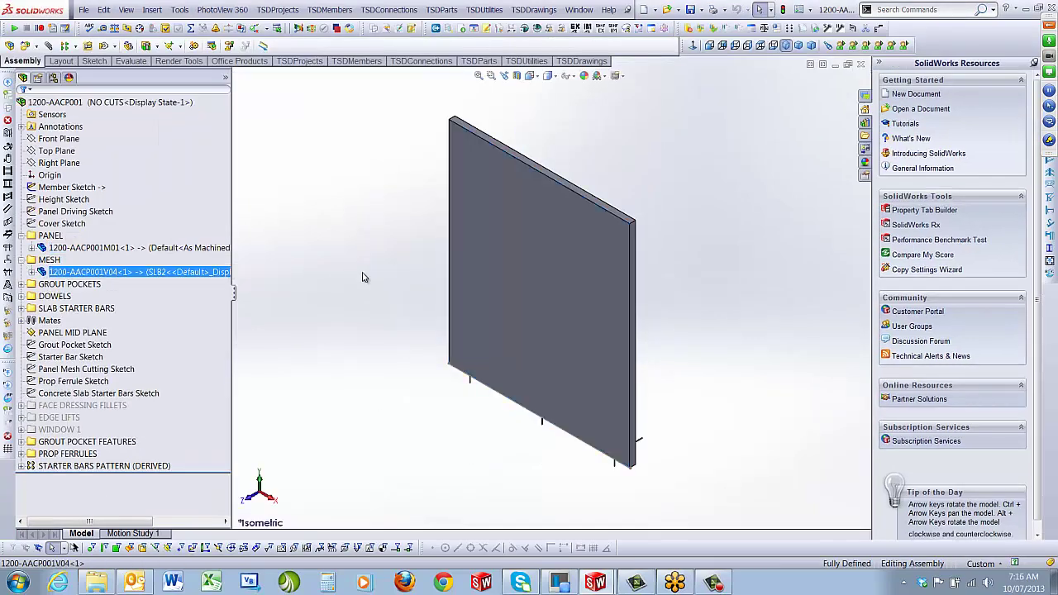
right_click(537, 213)
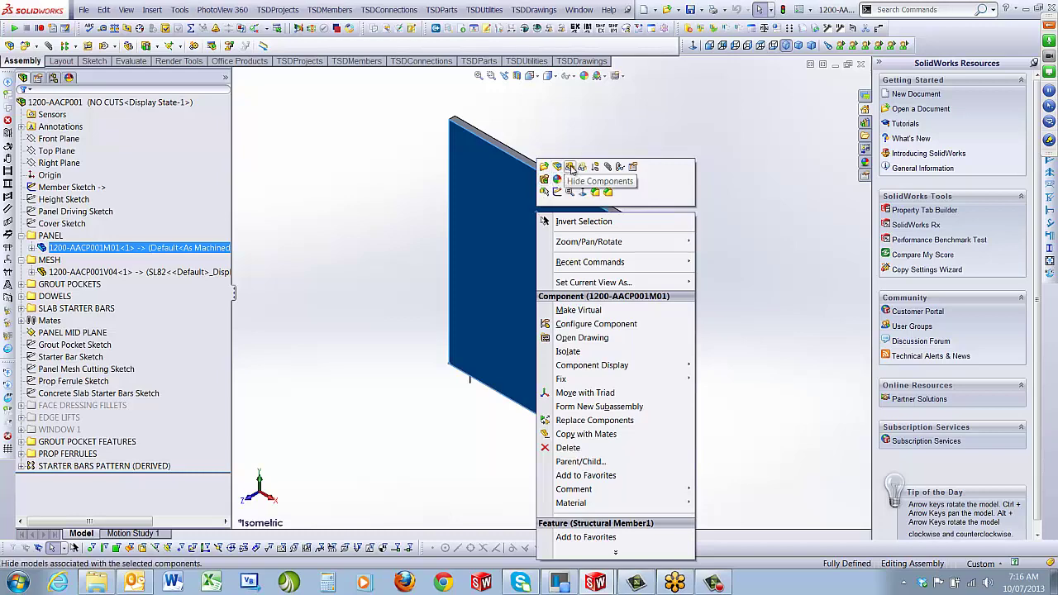
left_click(582, 168)
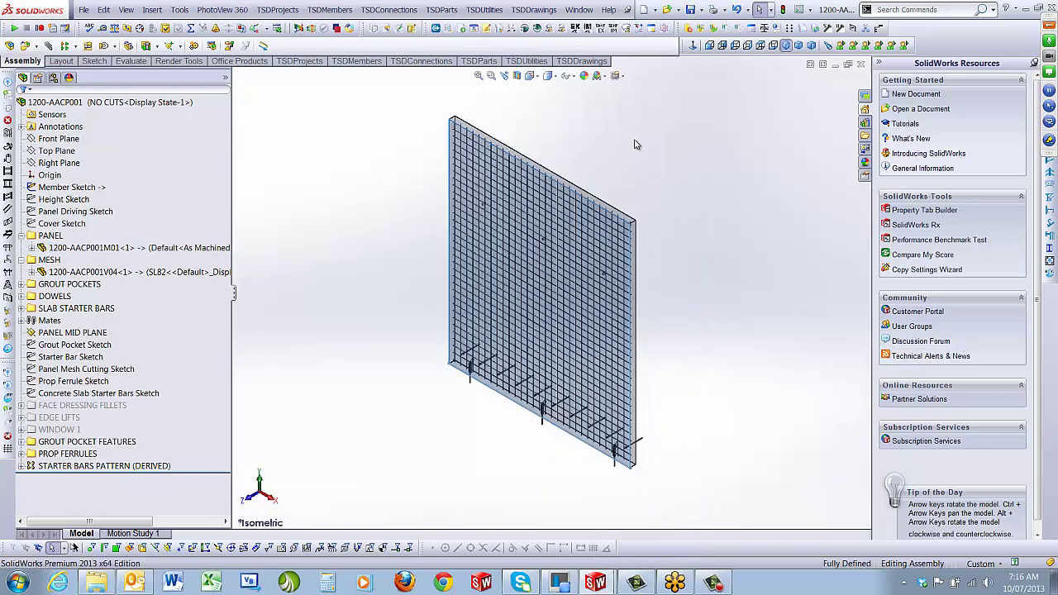
left_click(710, 45)
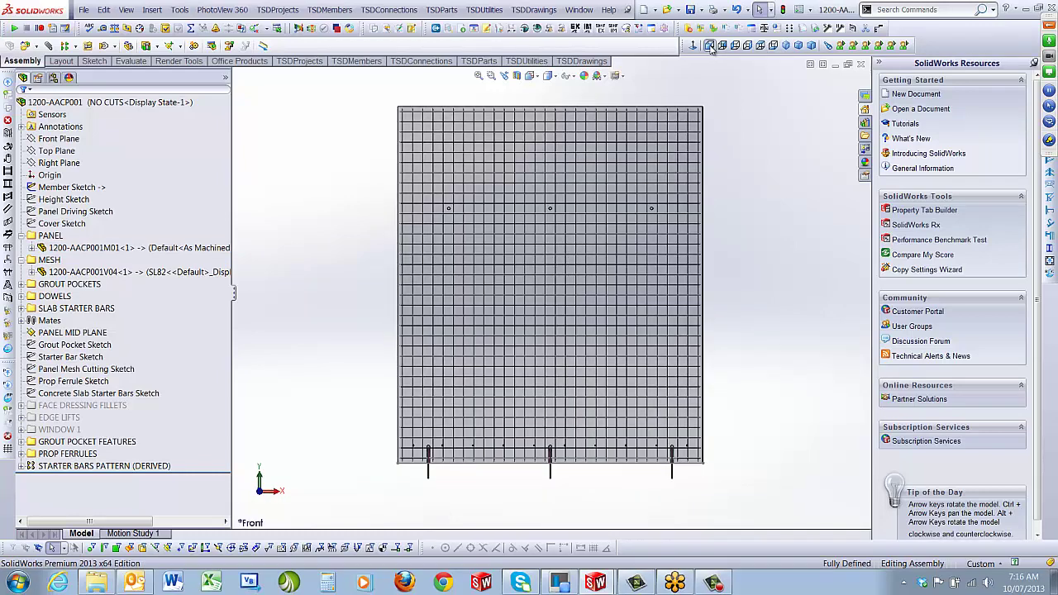
Step: Examine the Cover Sketch dimension near the panel's lower-left corner
scroll(427, 457, "down", 8)
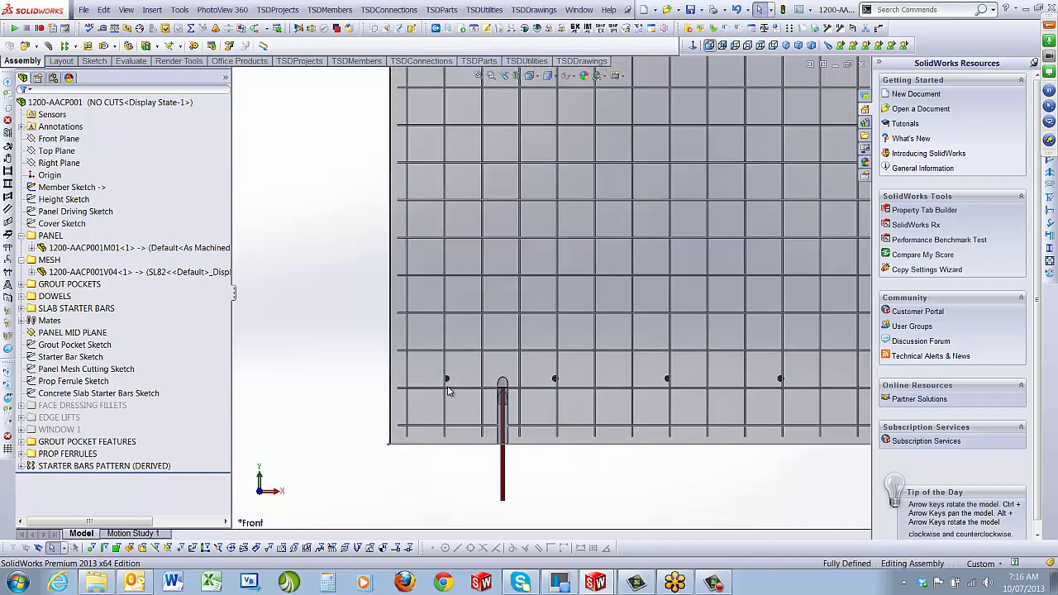
left_click(66, 223)
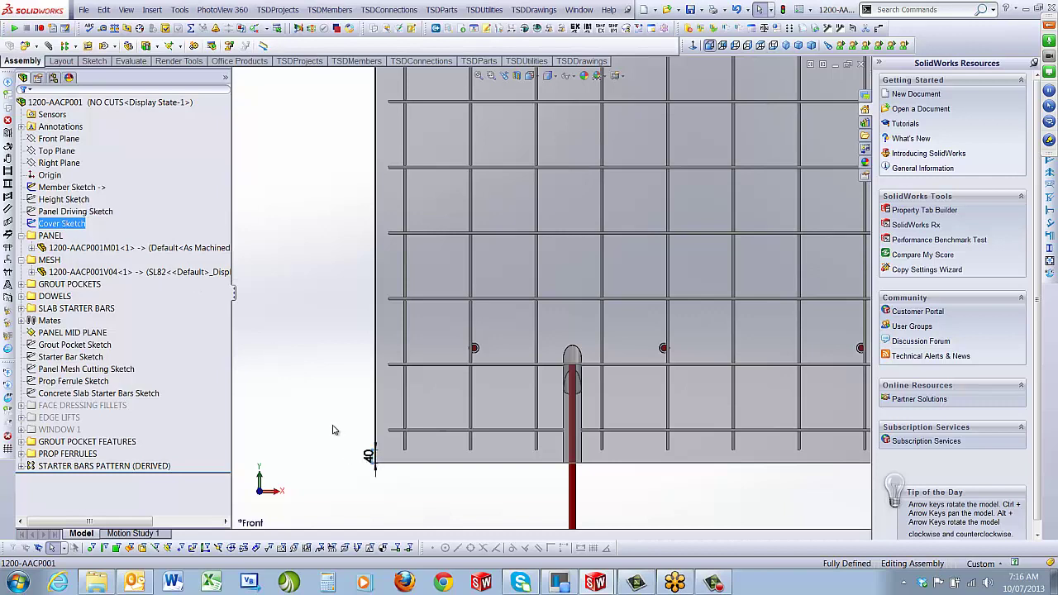
left_click(309, 397)
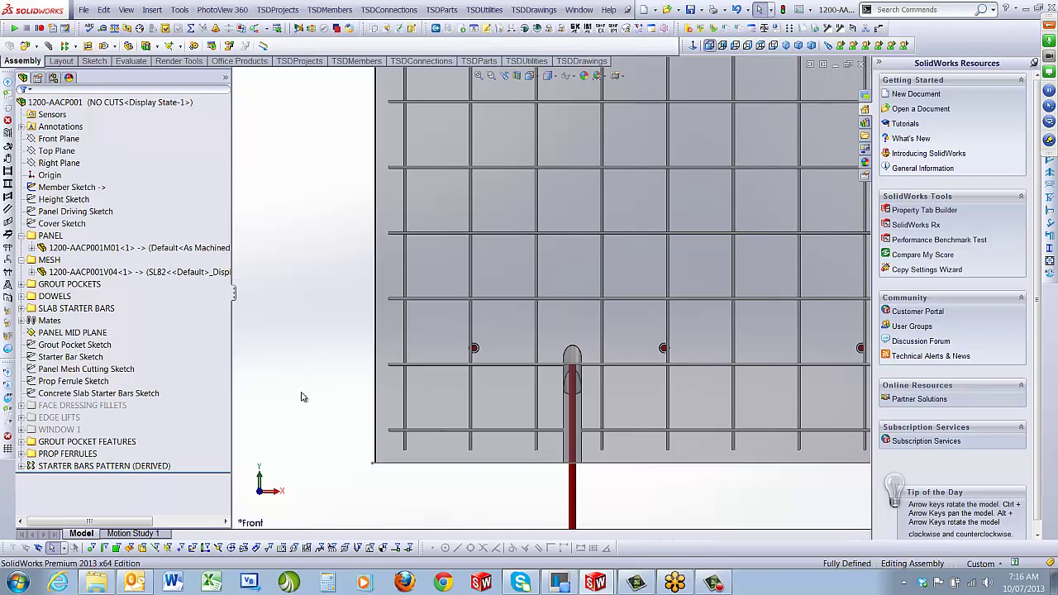
Step: Compare the Panel Mesh Cutting Sketch outline with the trimmed mesh ends at the panel's lower-left corner and return to the whole panel
left_click(95, 370)
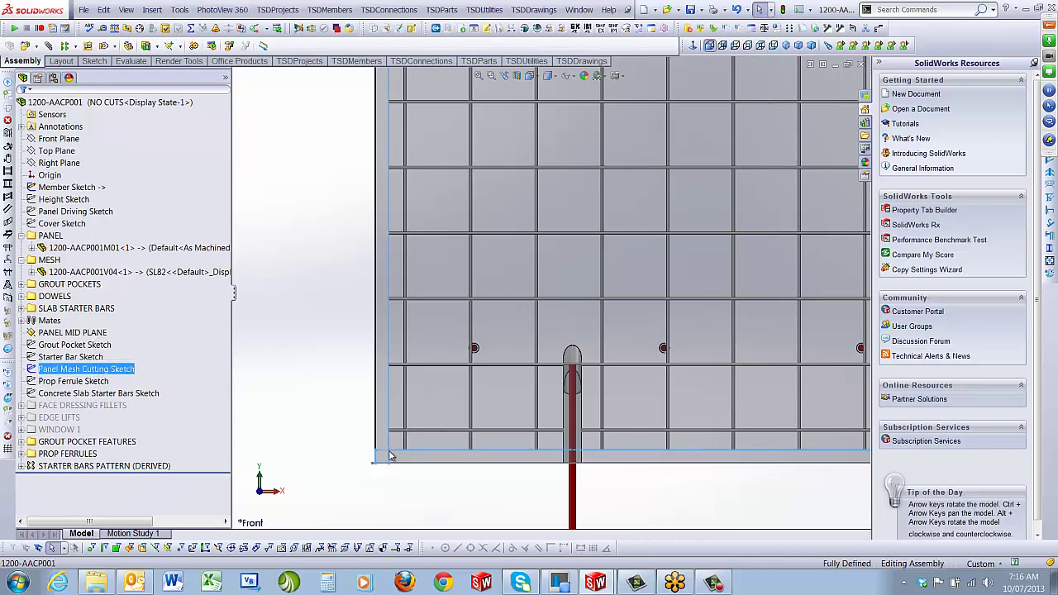
scroll(393, 463, "down", 8)
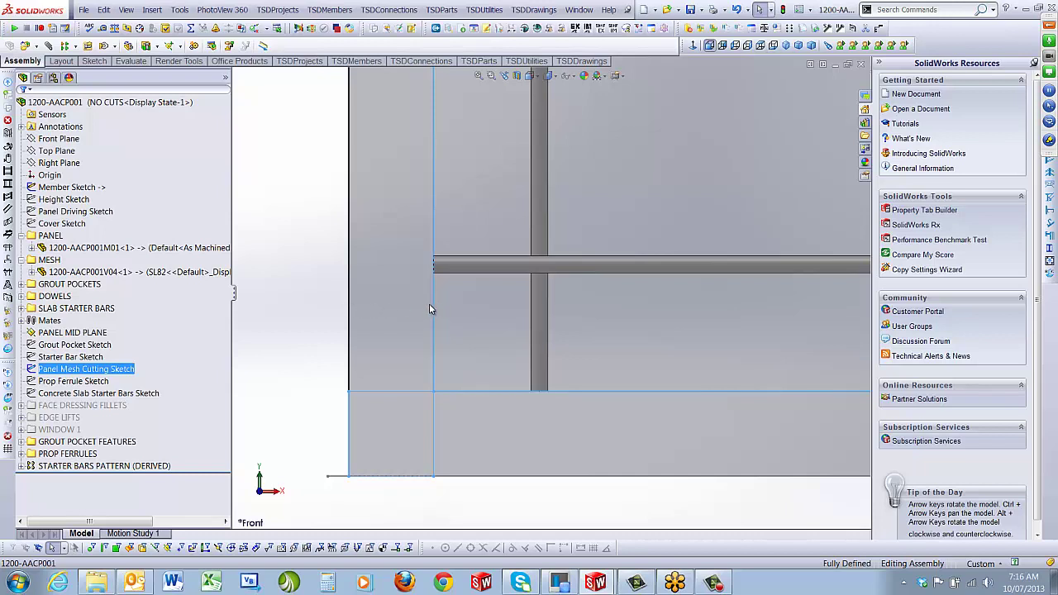
left_click(338, 295)
scroll(799, 202, "up", 5)
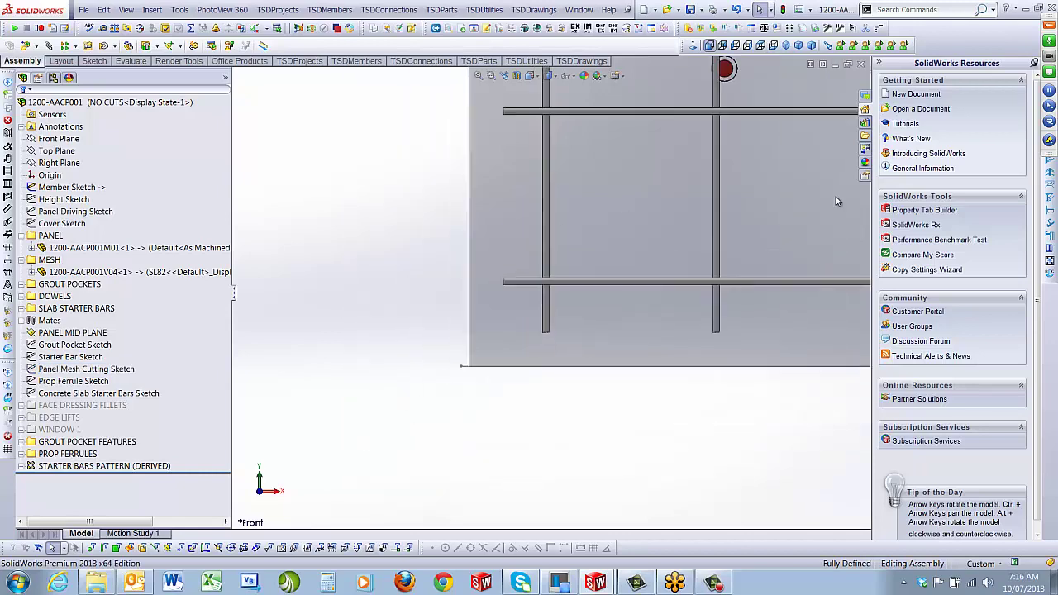
scroll(798, 202, "up", 8)
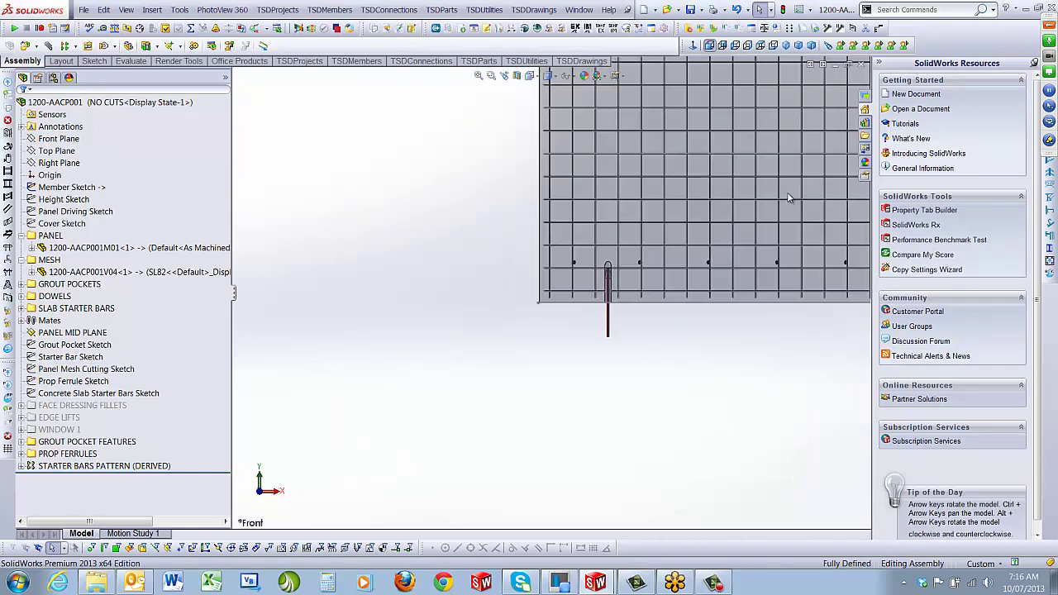
scroll(716, 149, "down", 3)
scroll(645, 136, "up", 2)
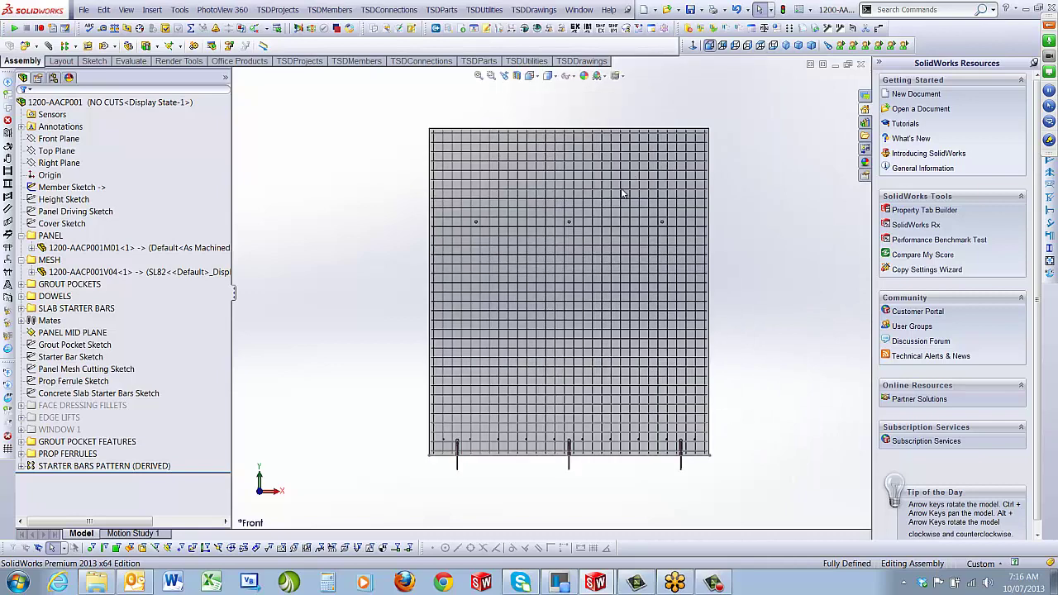
scroll(586, 269, "down", 1)
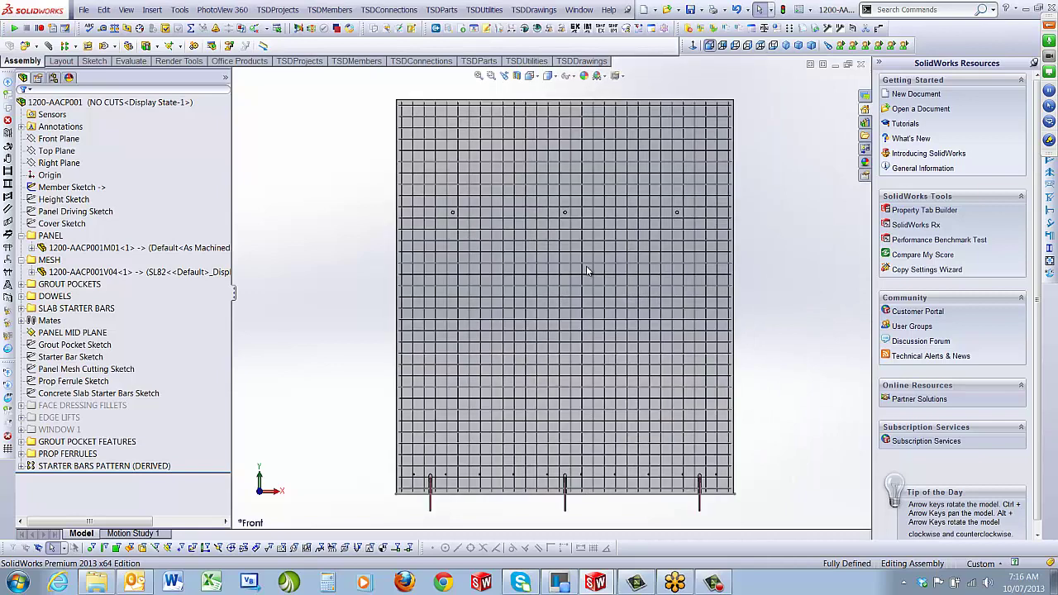
Step: Expand the GROUT POCKETS folder and highlight the first grout pocket component in the model
left_click(22, 284)
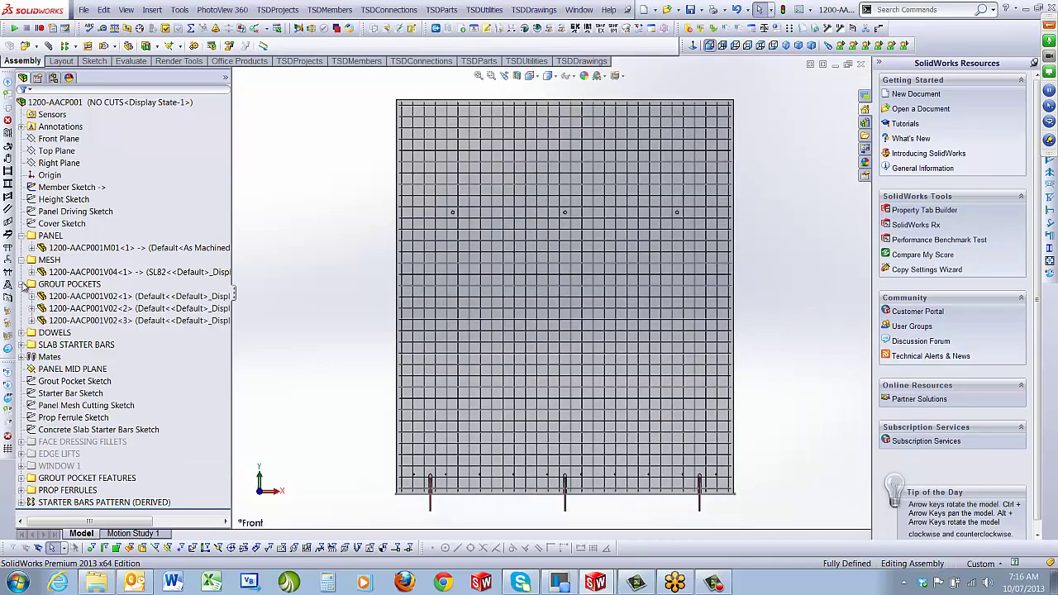
left_click(128, 298)
left_click(120, 273)
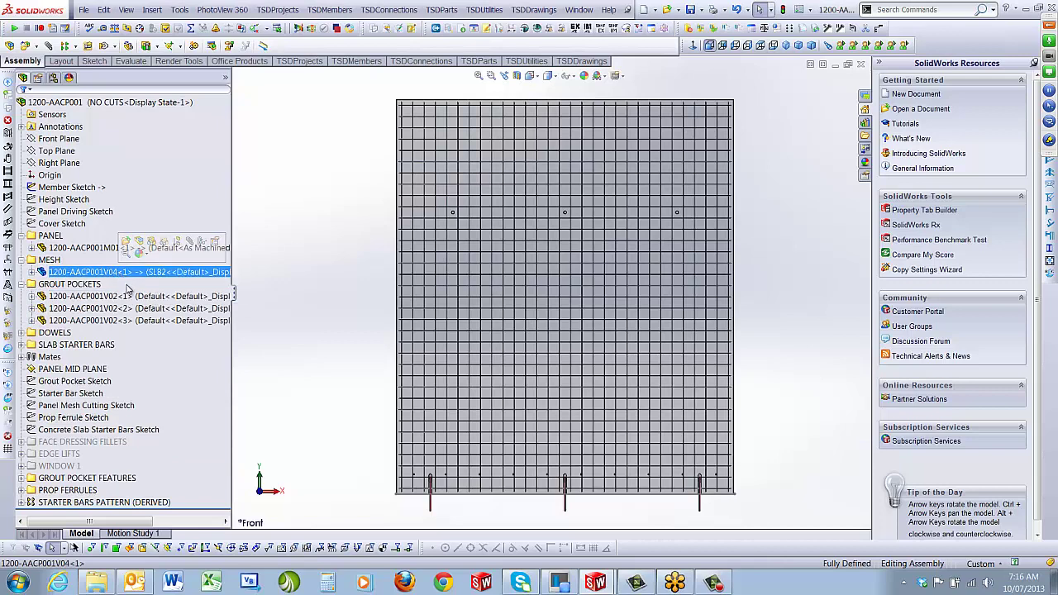
left_click(128, 298)
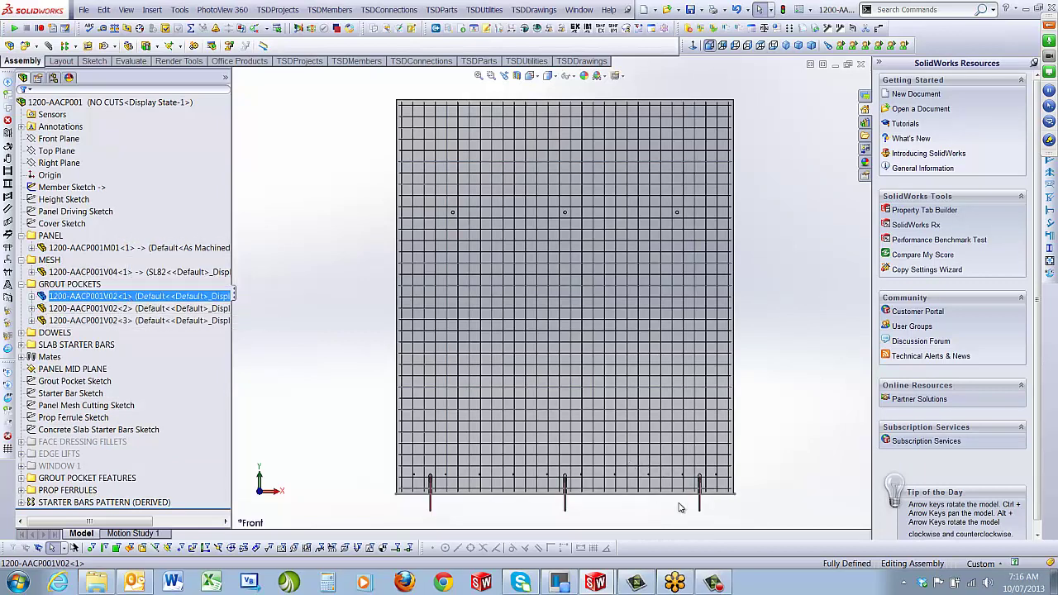
Step: Inspect the grout pocket at the panel's bottom edge up close, including its relation to the dowel and mesh
middle_click_drag(690, 468, 639, 481)
scroll(663, 481, "down", 8)
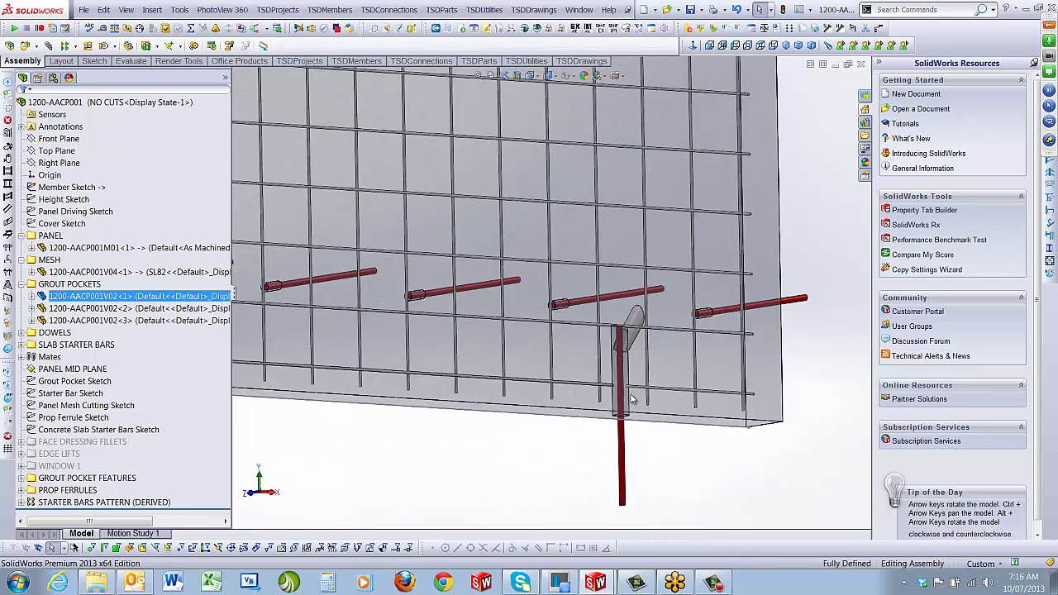
middle_click_drag(637, 344, 624, 334)
scroll(625, 334, "down", 2)
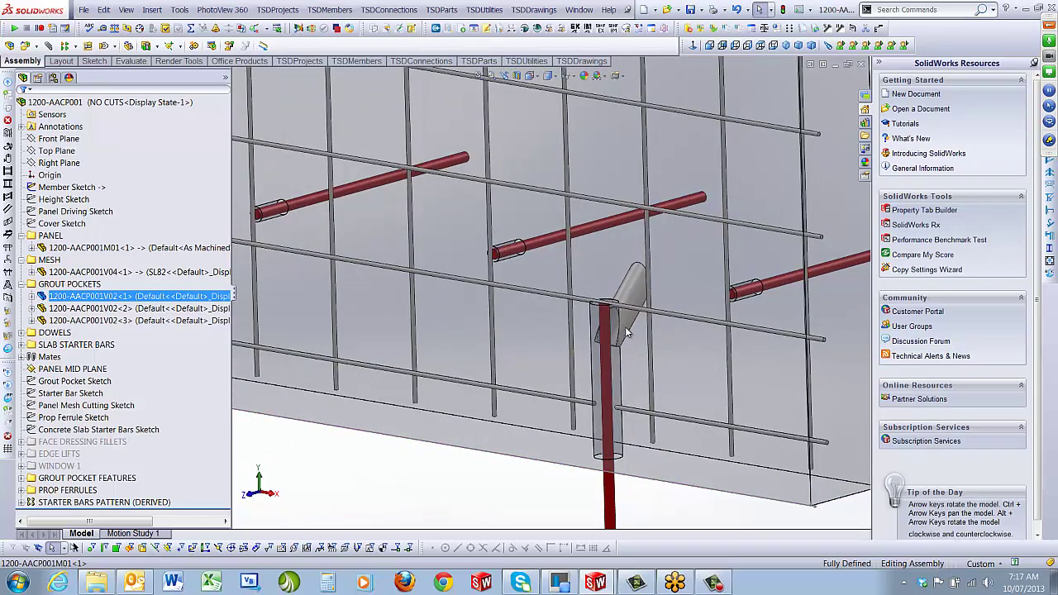
scroll(625, 330, "down", 2)
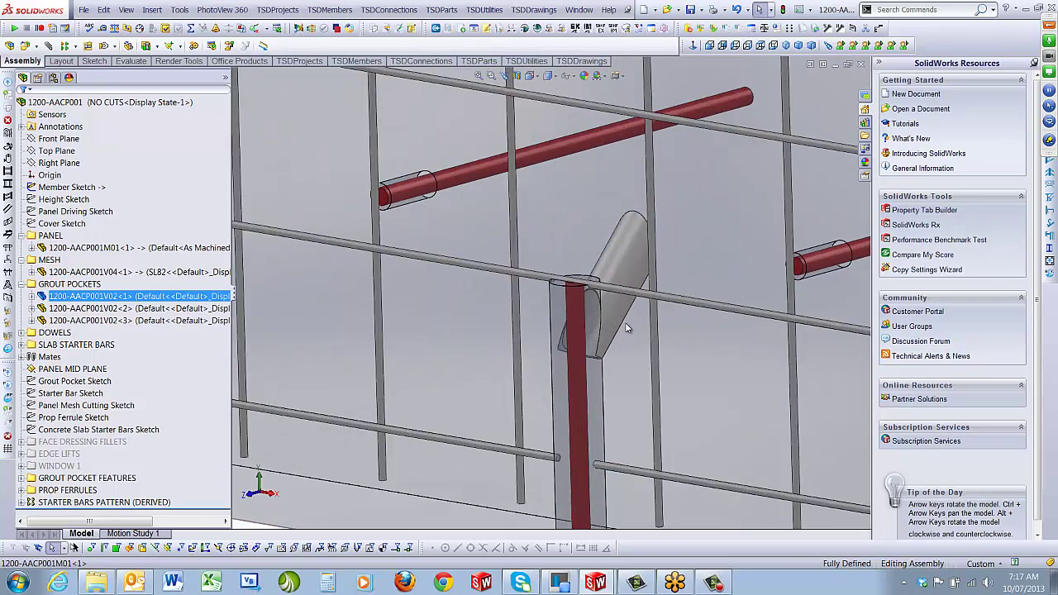
scroll(626, 328, "up", 2)
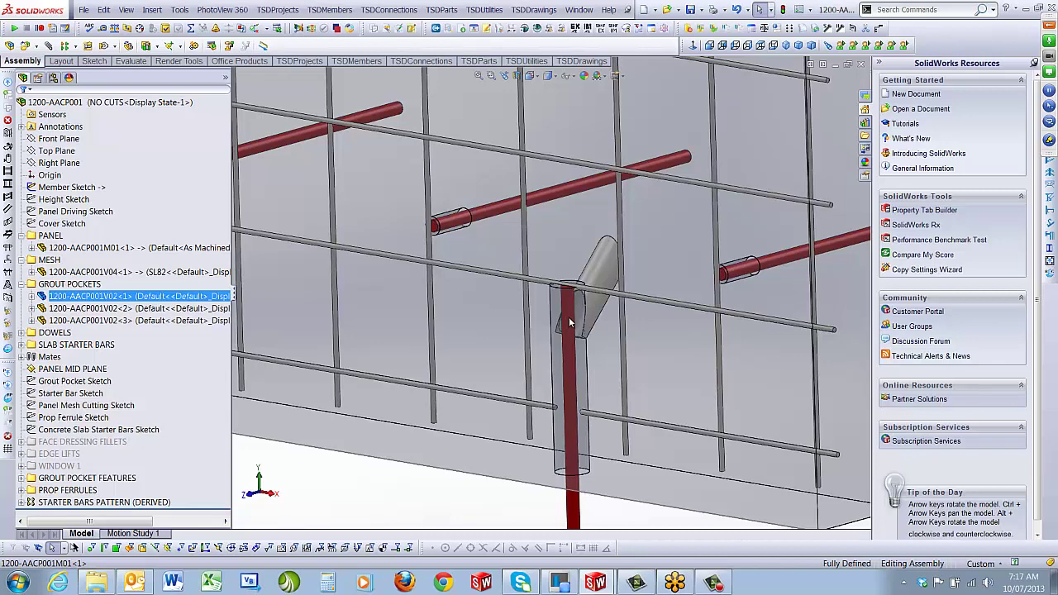
scroll(569, 316, "up", 5)
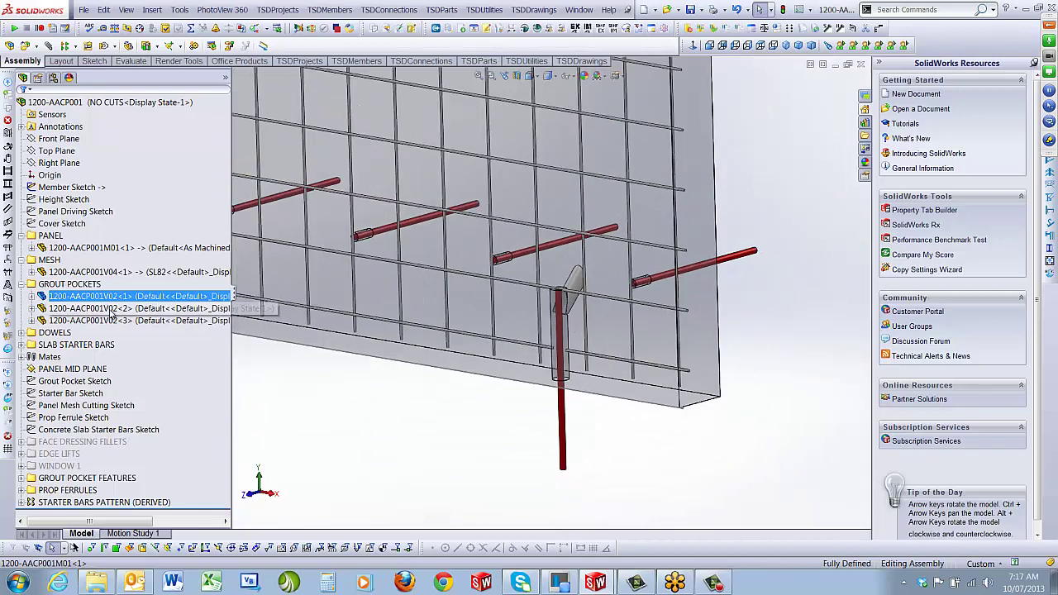
scroll(383, 288, "up", 3)
scroll(382, 289, "up", 3)
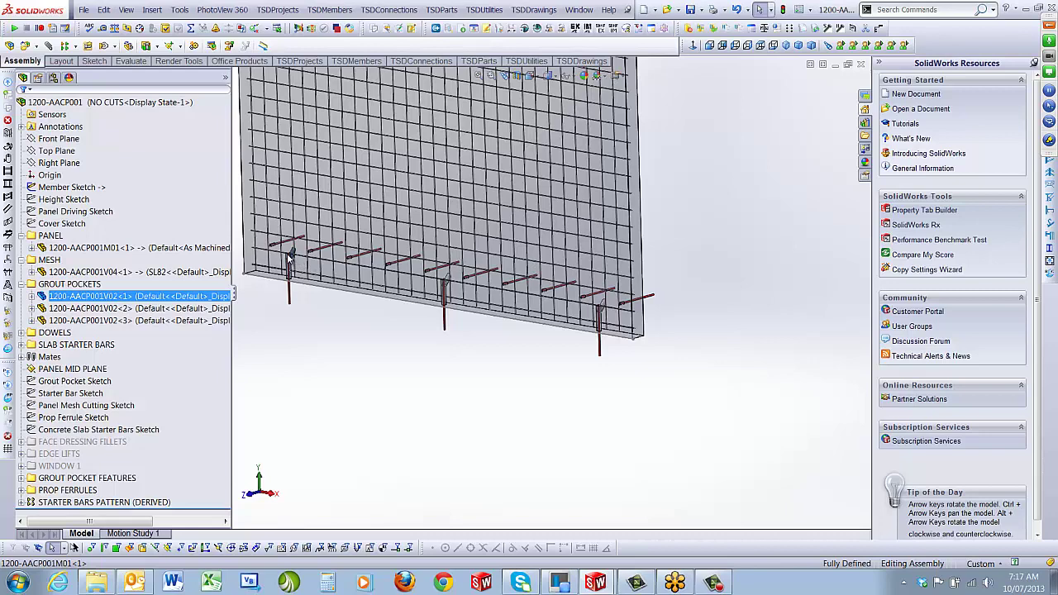
Step: Collapse the GROUT POCKETS folder, expand the DOWELS folder and inspect the first dowel in its grout pocket
left_click(33, 284)
left_click(21, 283)
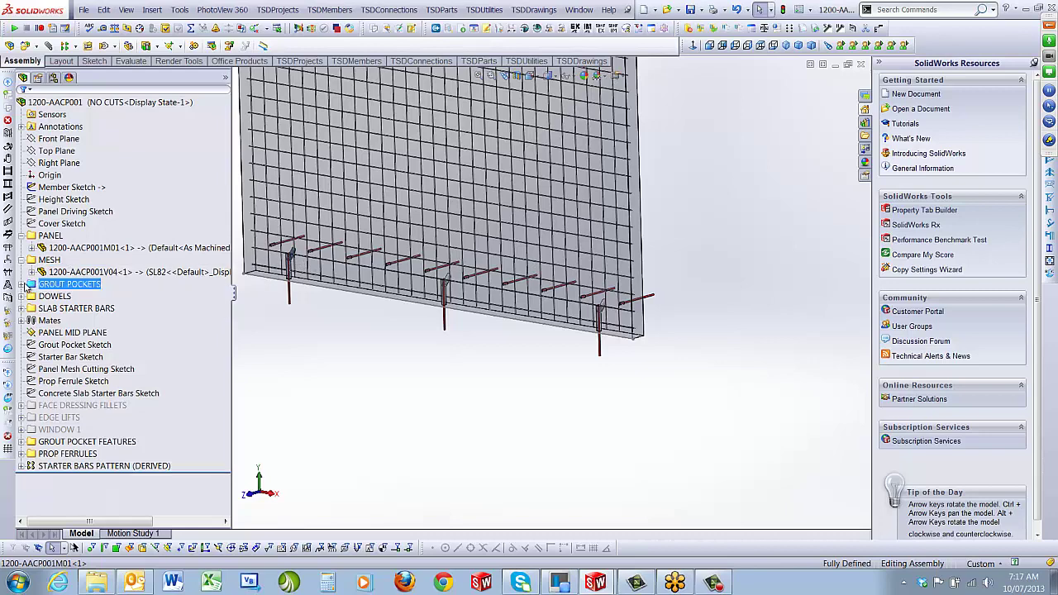
left_click(21, 295)
left_click(91, 309)
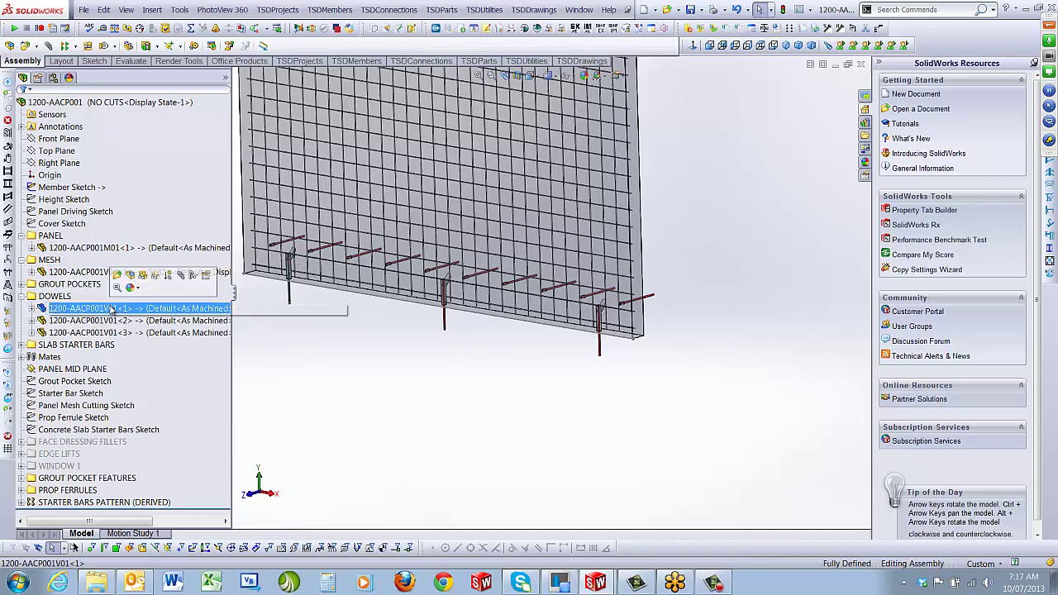
scroll(256, 283, "down", 5)
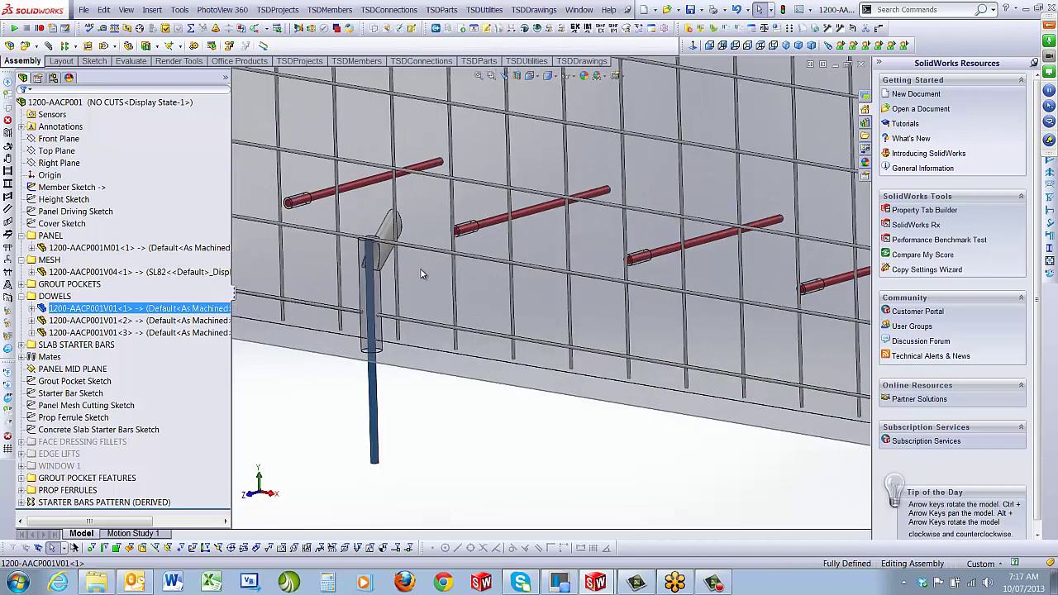
scroll(421, 274, "up", 6)
scroll(625, 290, "down", 2)
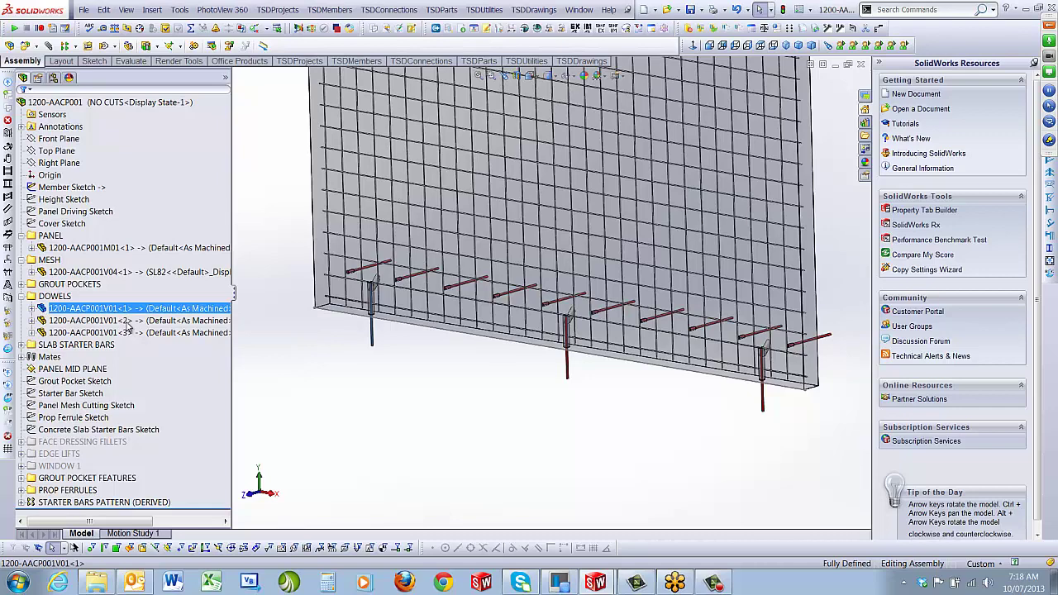
Step: Expand the SLAB STARTER BARS folder and inspect the first starter bar and its ferrule from several angles
left_click(20, 345)
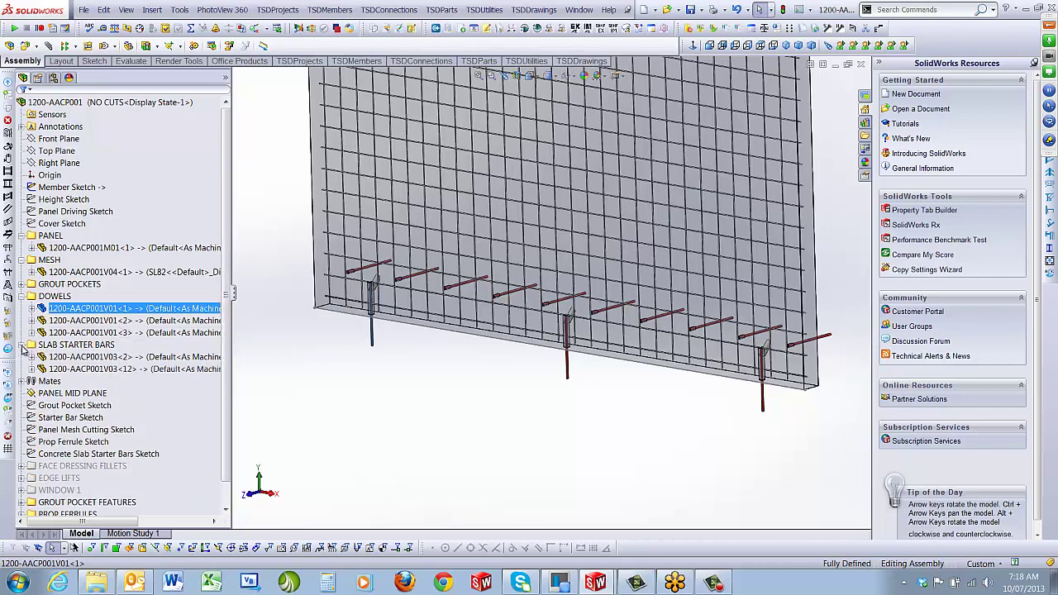
left_click(87, 357)
scroll(785, 322, "down", 5)
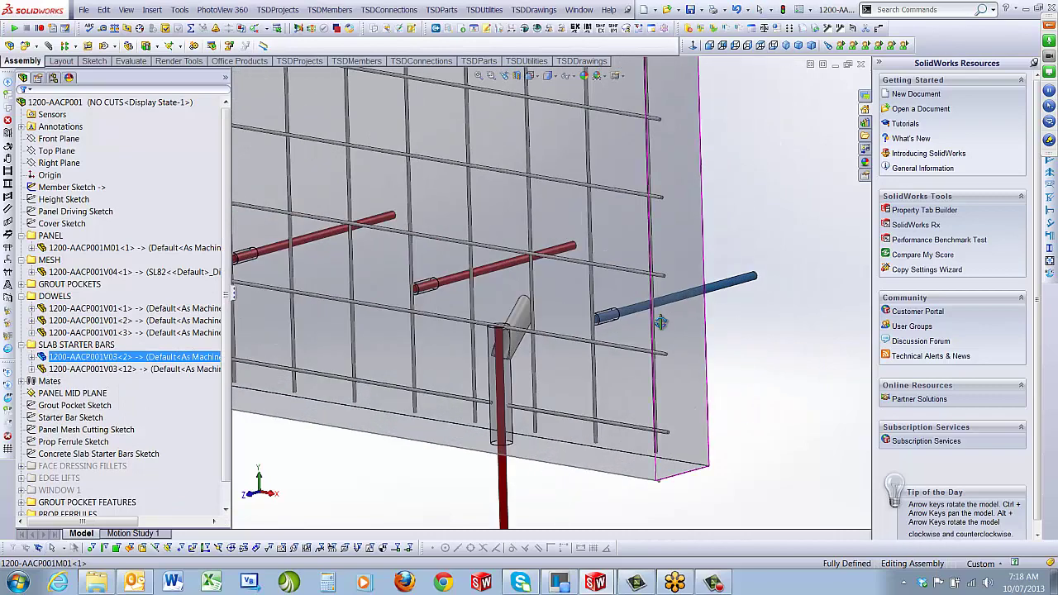
middle_click_drag(661, 322, 367, 265)
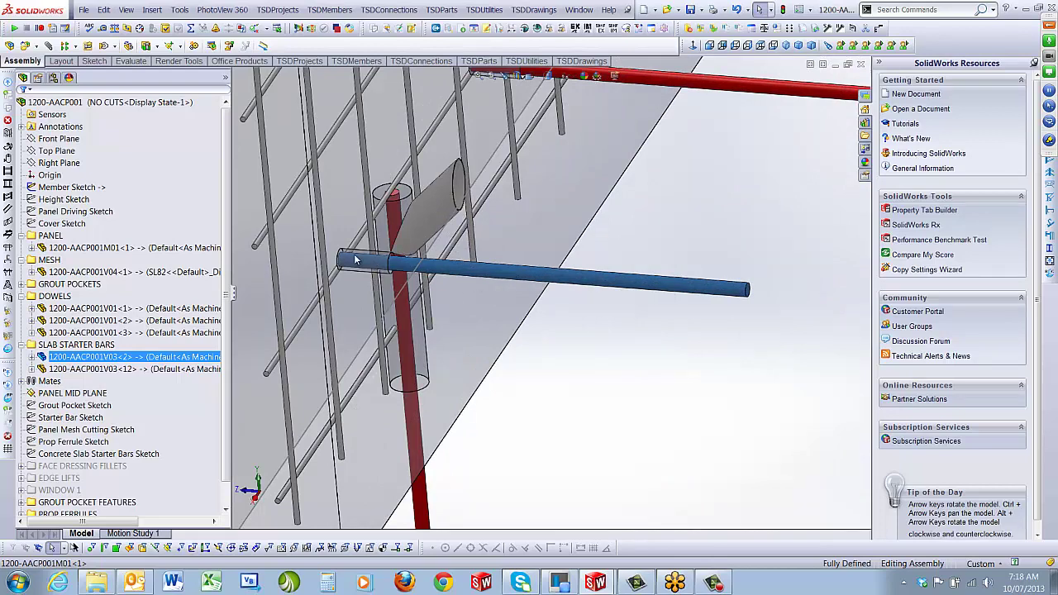
scroll(570, 276, "up", 1)
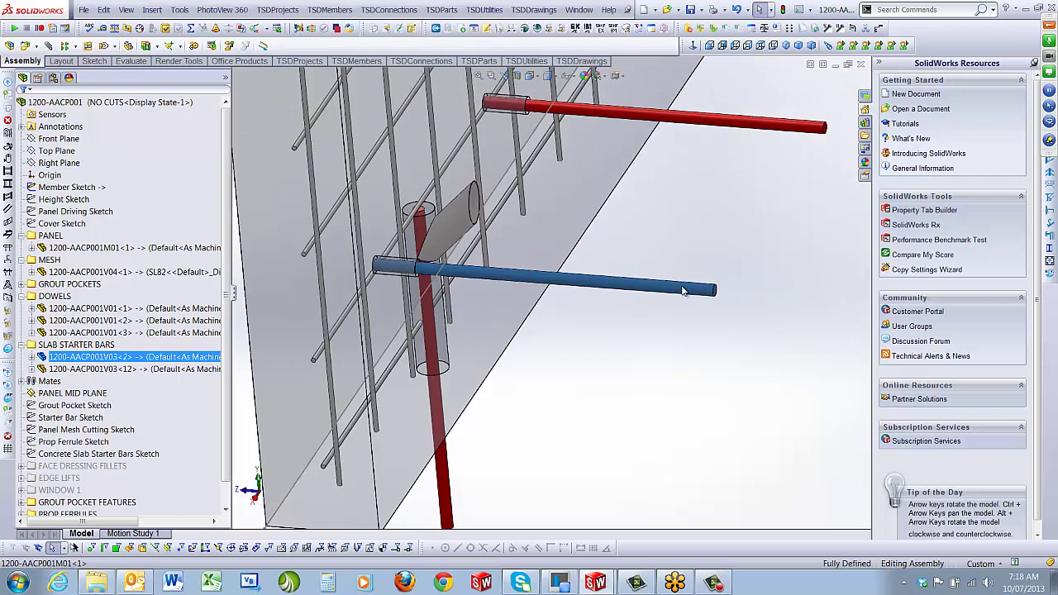
scroll(682, 289, "up", 2)
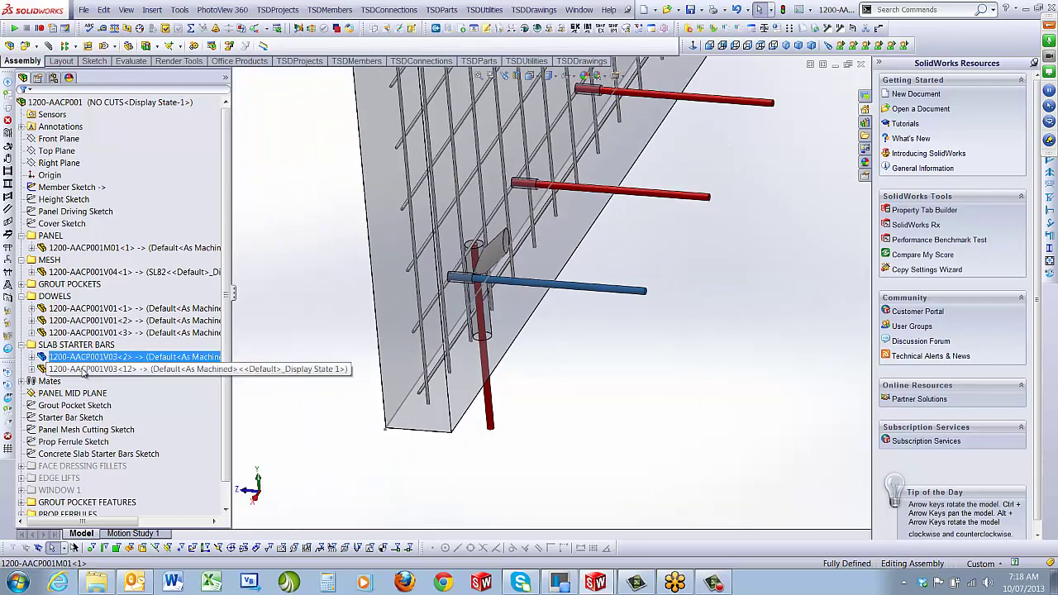
left_click(611, 349)
middle_click_drag(611, 349, 542, 290)
key("f")
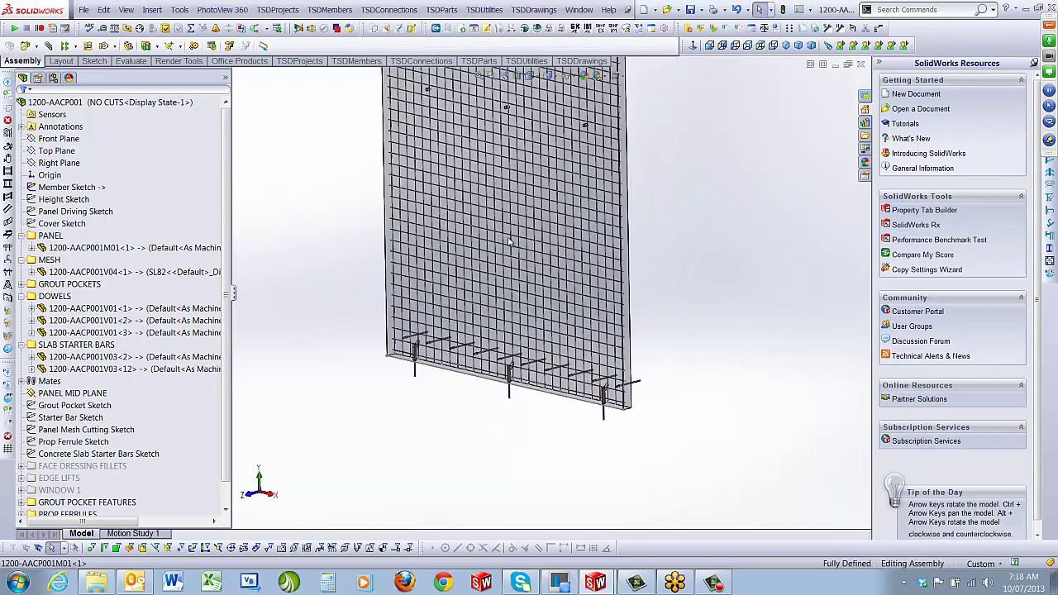
Step: Collapse the SLAB STARTER BARS and DOWELS folders and expand the FACE DRESSING FILLETS folder to review its suppressed features
left_click(22, 345)
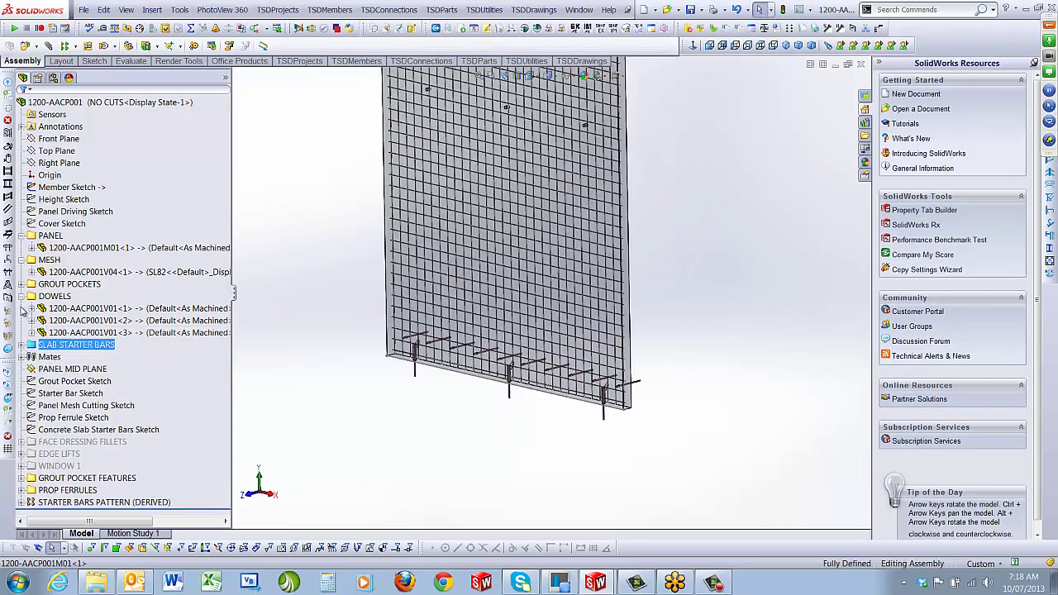
left_click(20, 297)
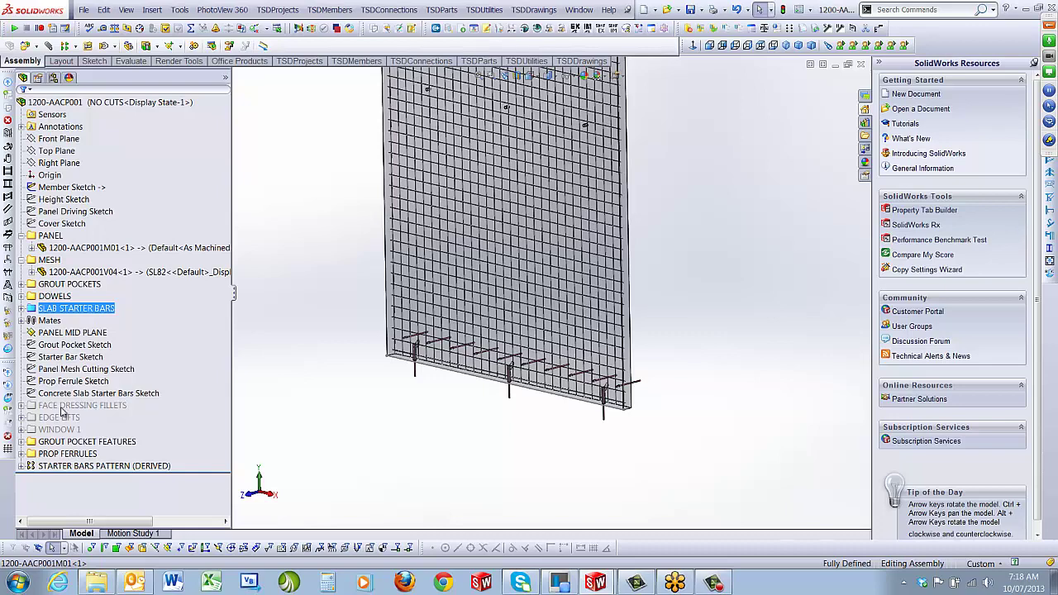
left_click(22, 405)
scroll(171, 404, "down", 3)
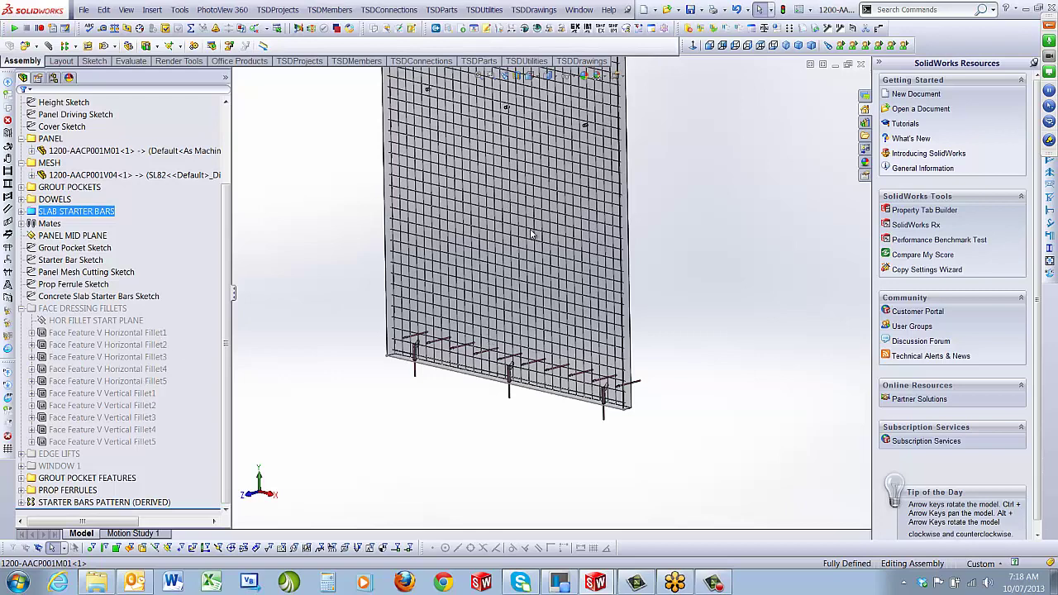
scroll(585, 187, "up", 3)
scroll(583, 183, "down", 2)
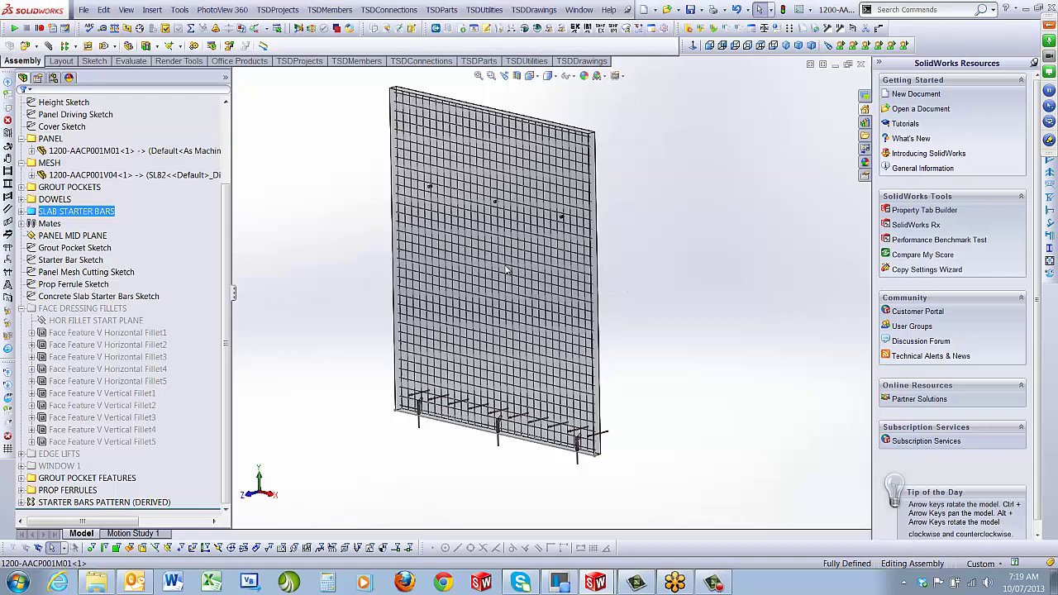
Step: Turn off the panel's transparency and check the entity name of its front face in the face properties, leaving them unchanged
right_click(468, 156)
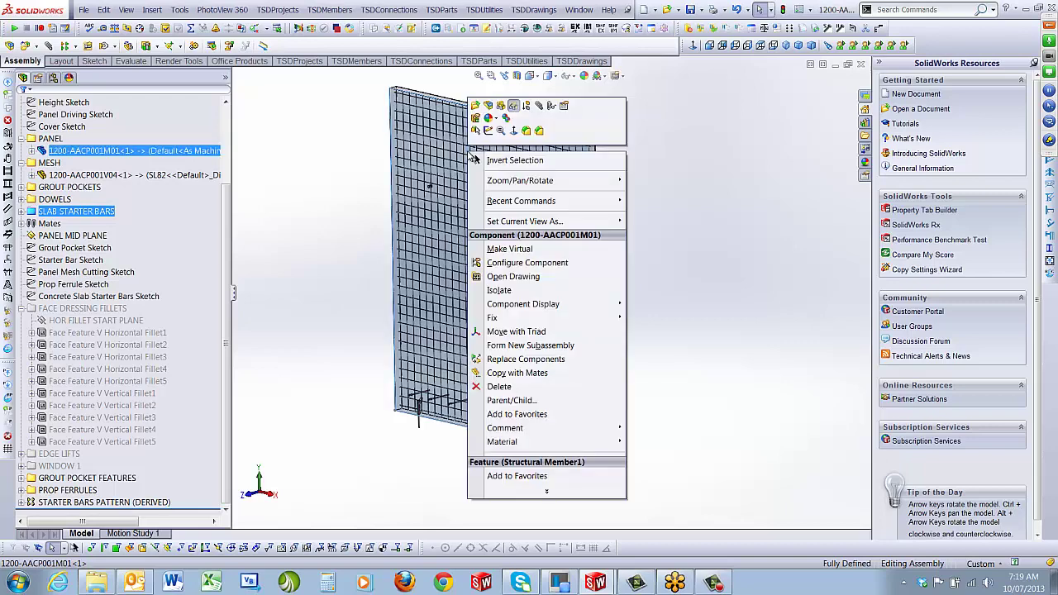
left_click(537, 112)
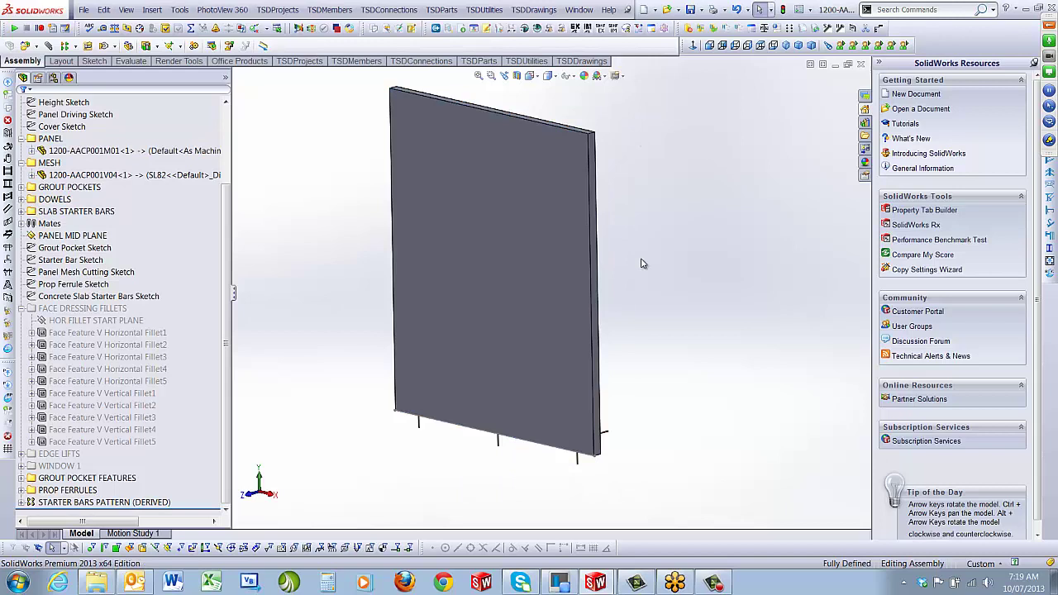
right_click(530, 208)
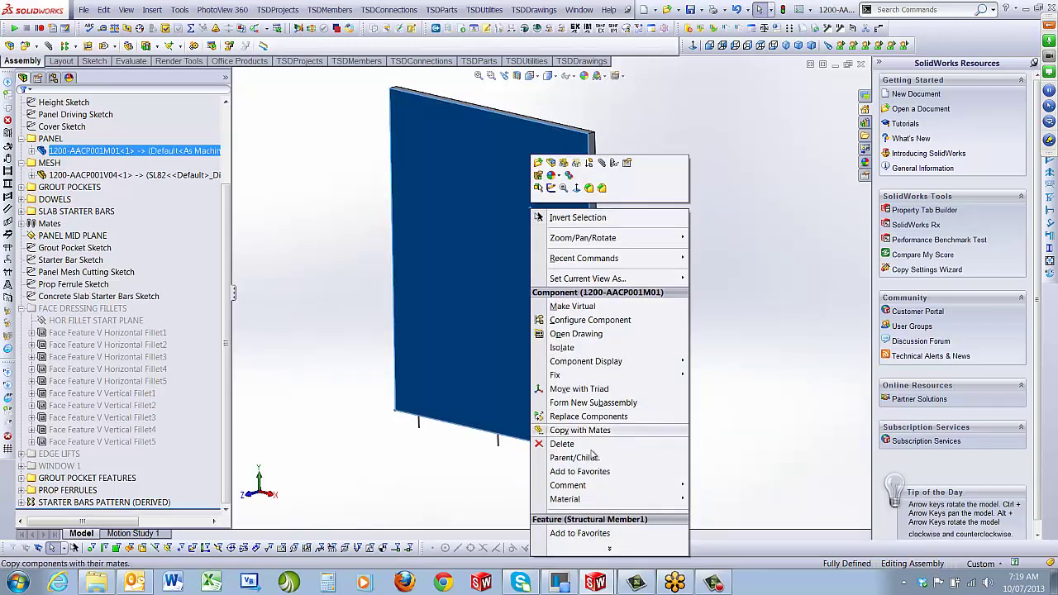
left_click(578, 549)
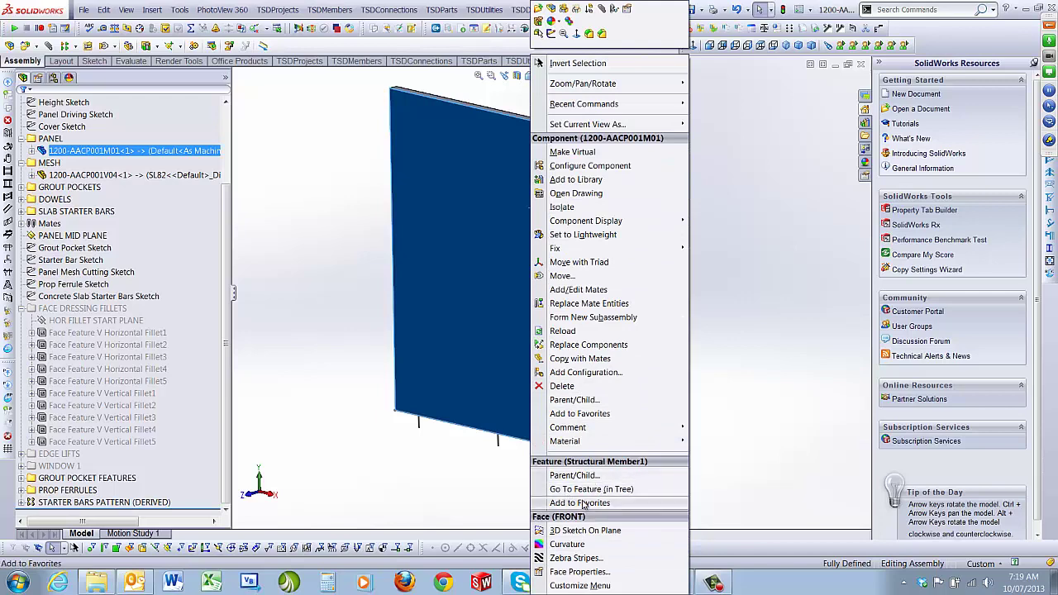
left_click(579, 572)
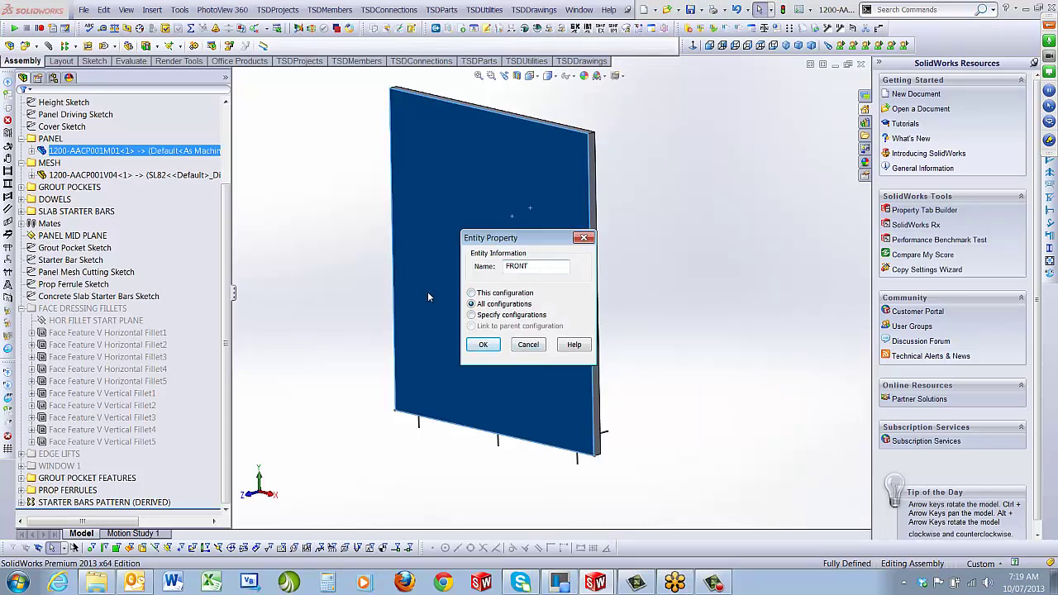
left_click(526, 345)
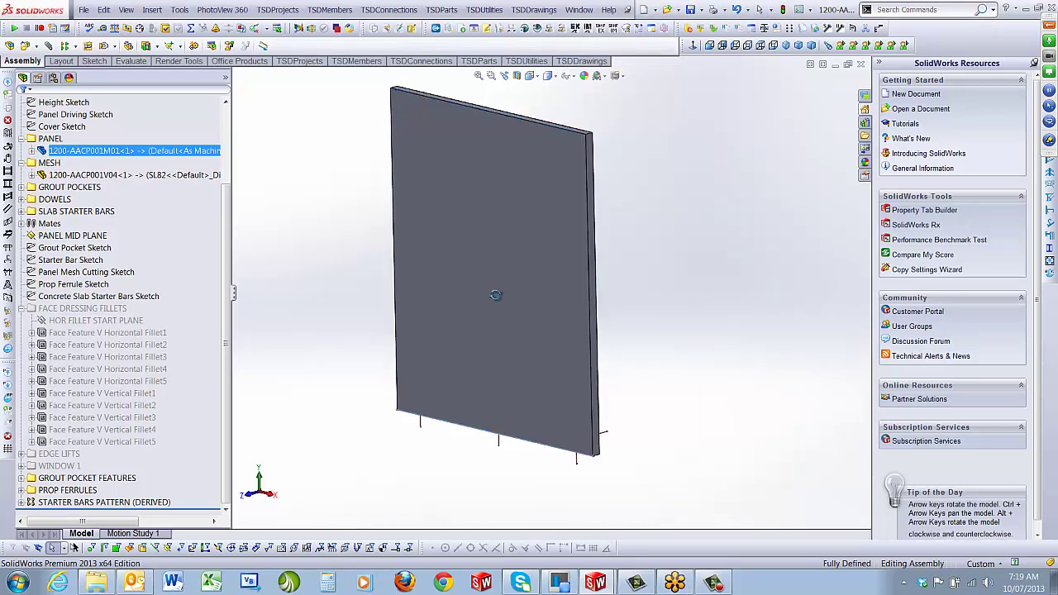
Step: Check the entity name of the panel's rear face in its face properties, and return to the previous view
middle_click_drag(520, 346, 490, 286)
right_click(496, 262)
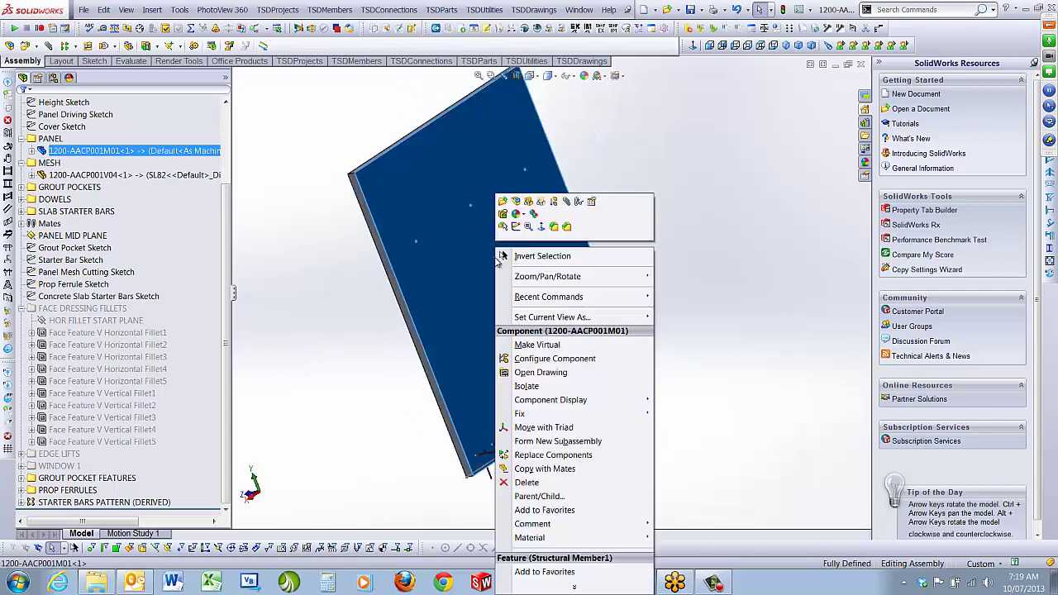
left_click(575, 582)
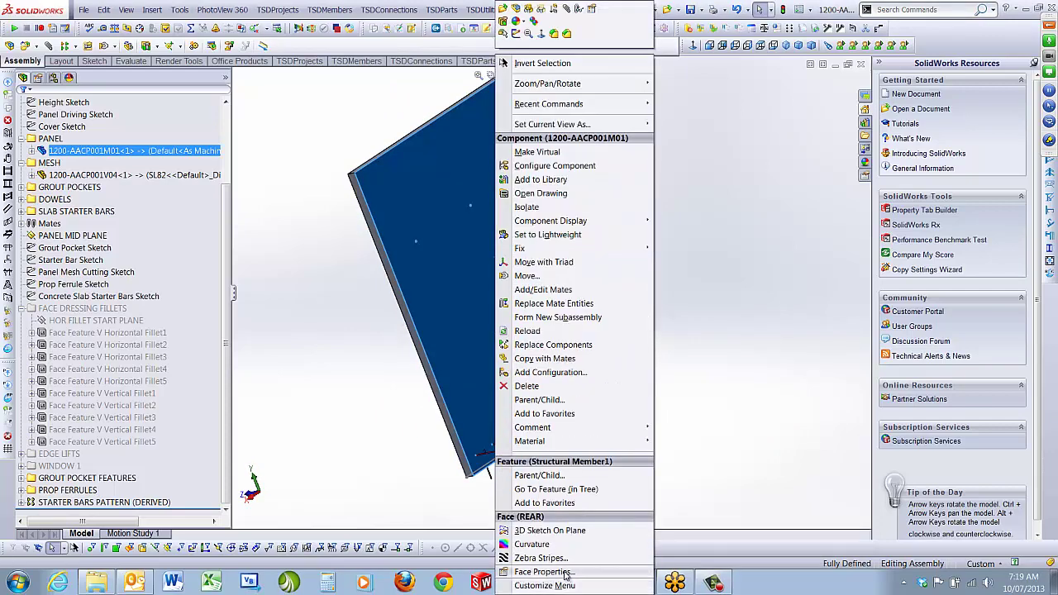
left_click(567, 572)
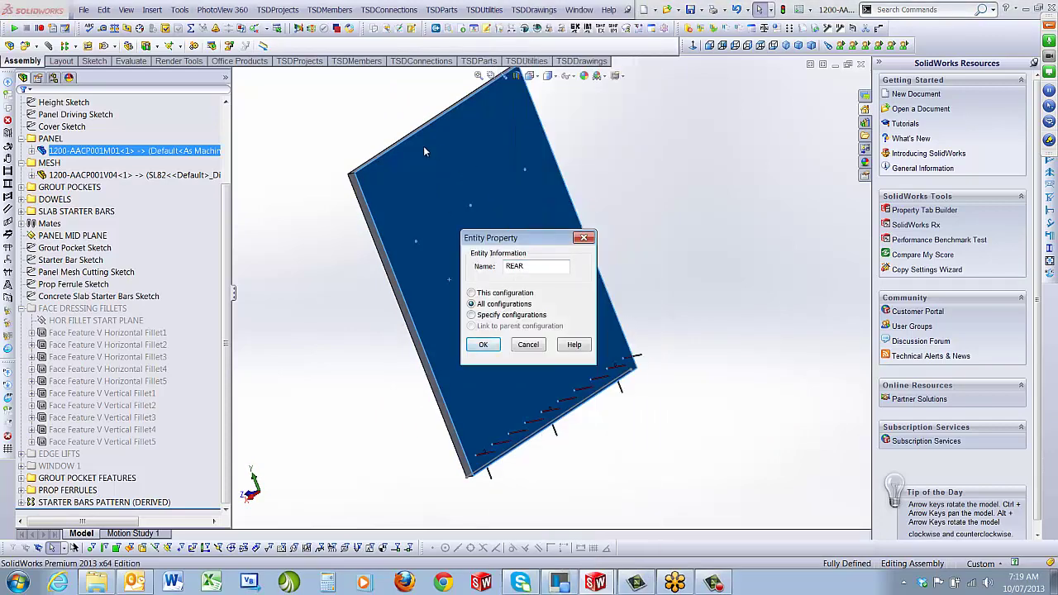
left_click(528, 345)
left_click(528, 345)
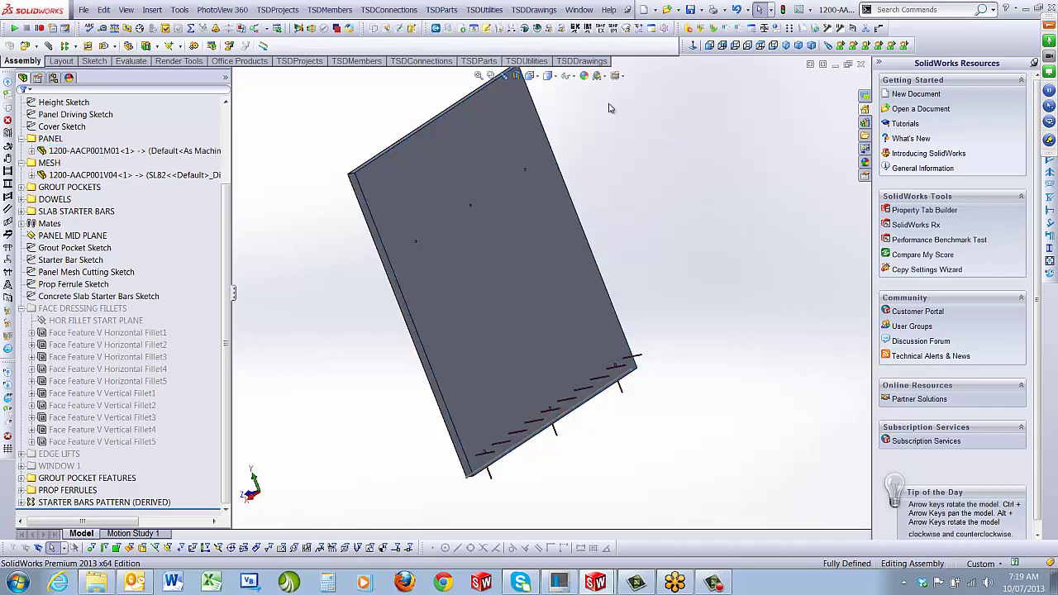
left_click(503, 77)
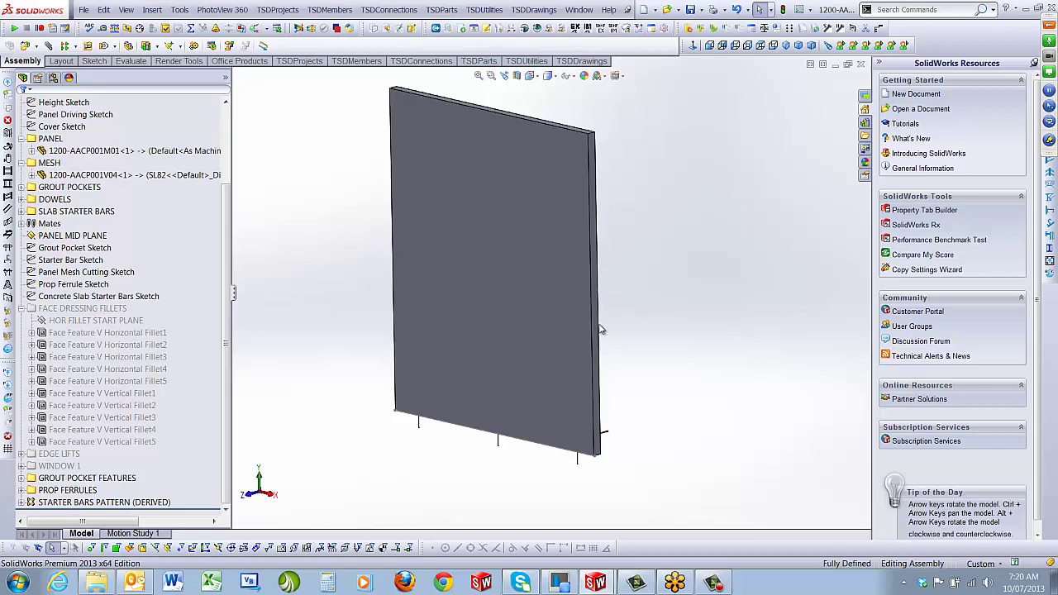
Step: Collapse the FACE DRESSING FILLETS folder and review the suppressed features in the EDGE LIFTS and WINDOW 1 folders
left_click(499, 318)
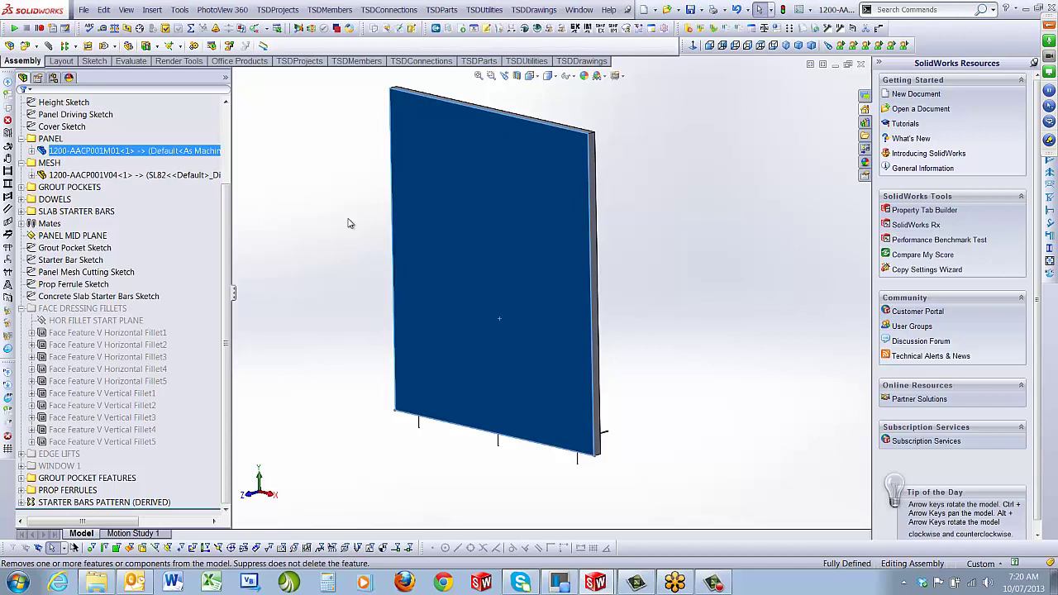
left_click(22, 308)
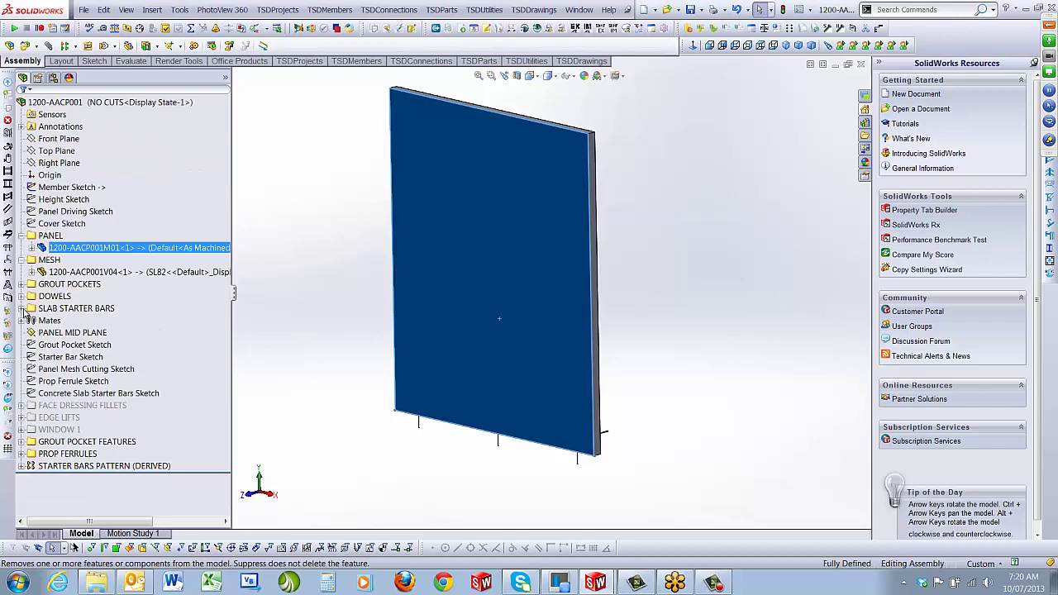
left_click(21, 417)
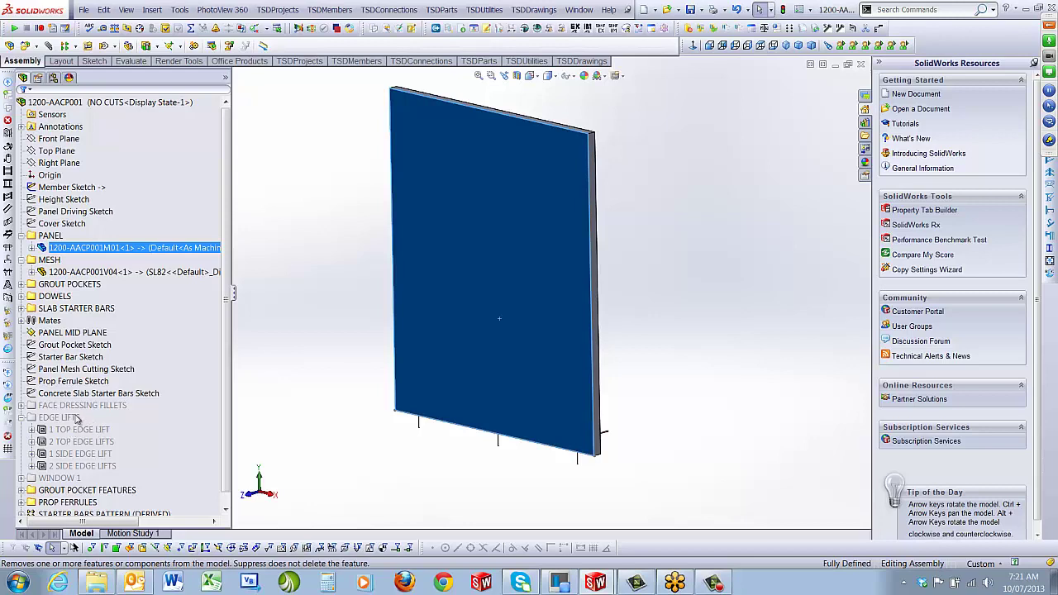
left_click(22, 418)
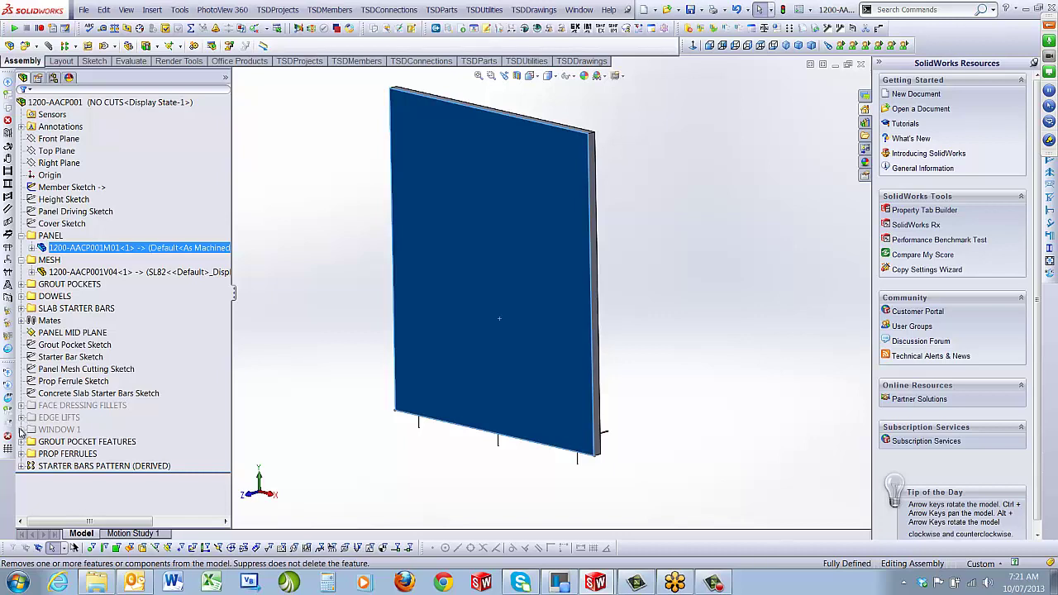
left_click(21, 430)
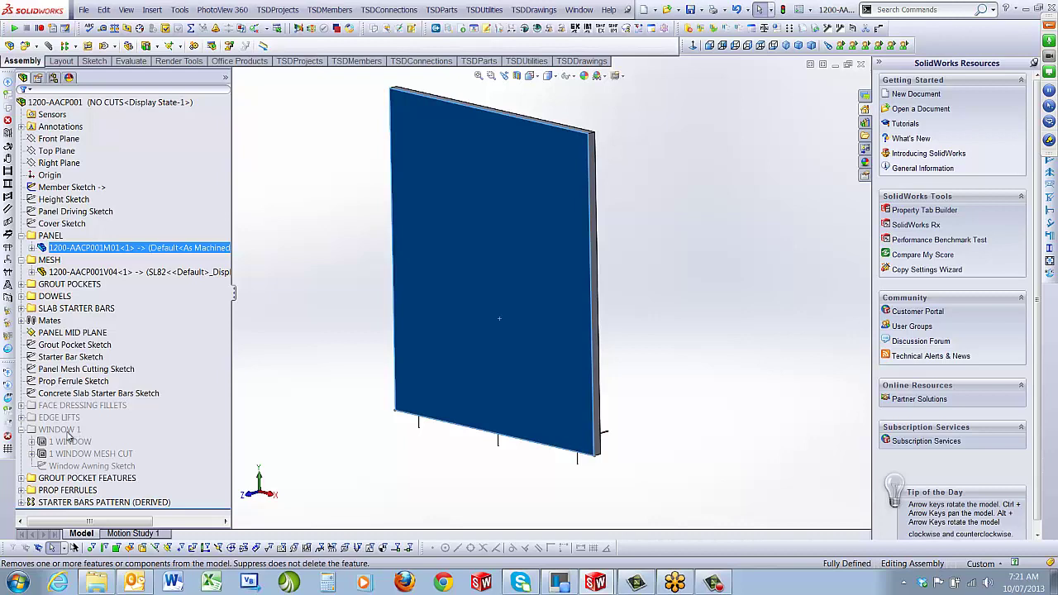
Step: Activate the panel assembly's 1 WINDOW configuration and return to the feature tree
left_click(53, 78)
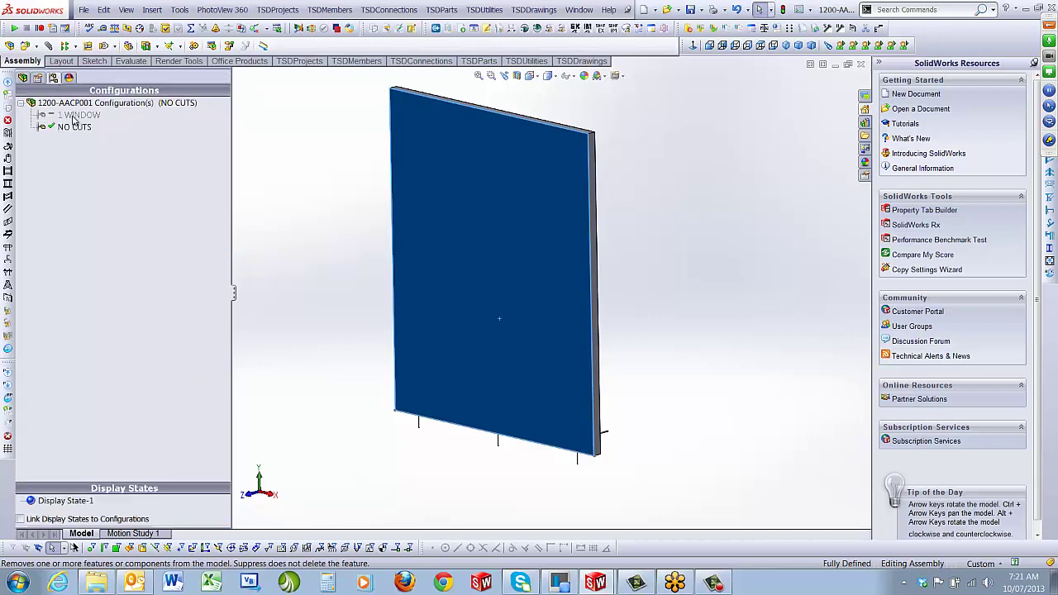
double_click(74, 115)
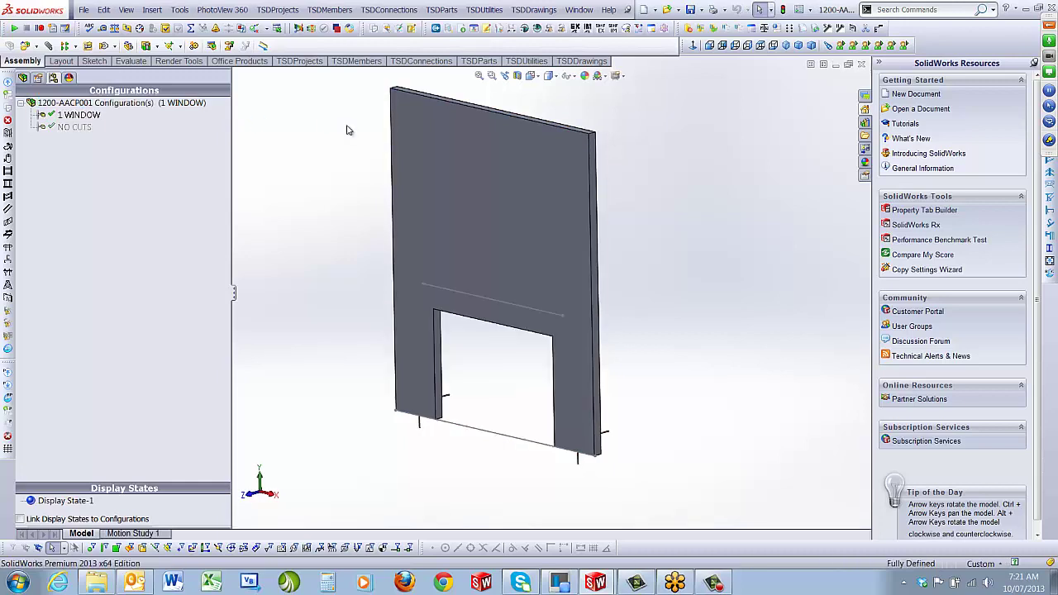
left_click(23, 77)
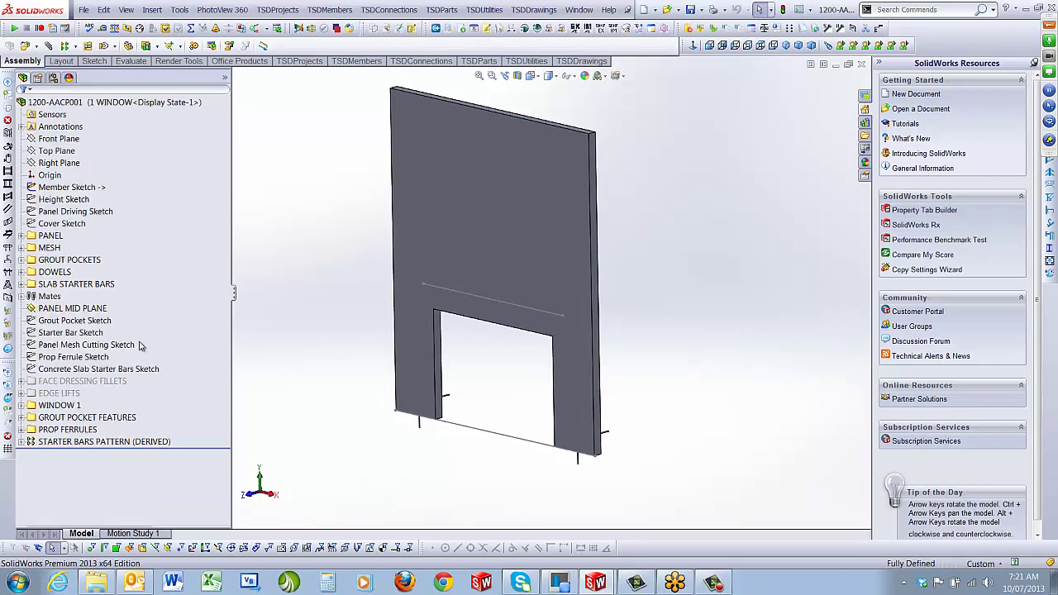
Step: Expand the WINDOW 1 folder, examine the dimensions of the Window Awning Sketch, and collapse the folder
left_click(22, 406)
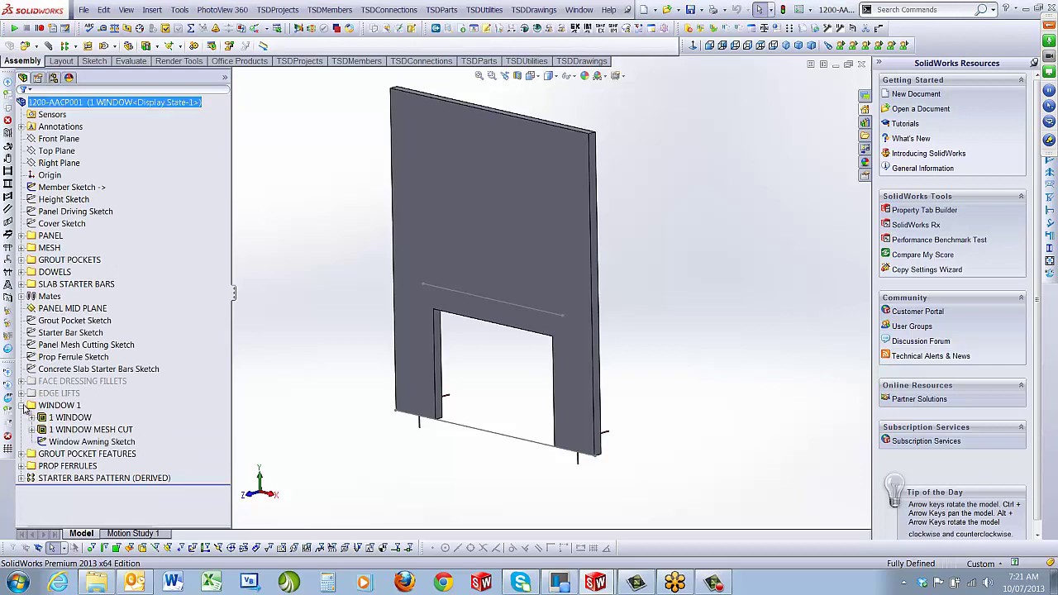
left_click(87, 442)
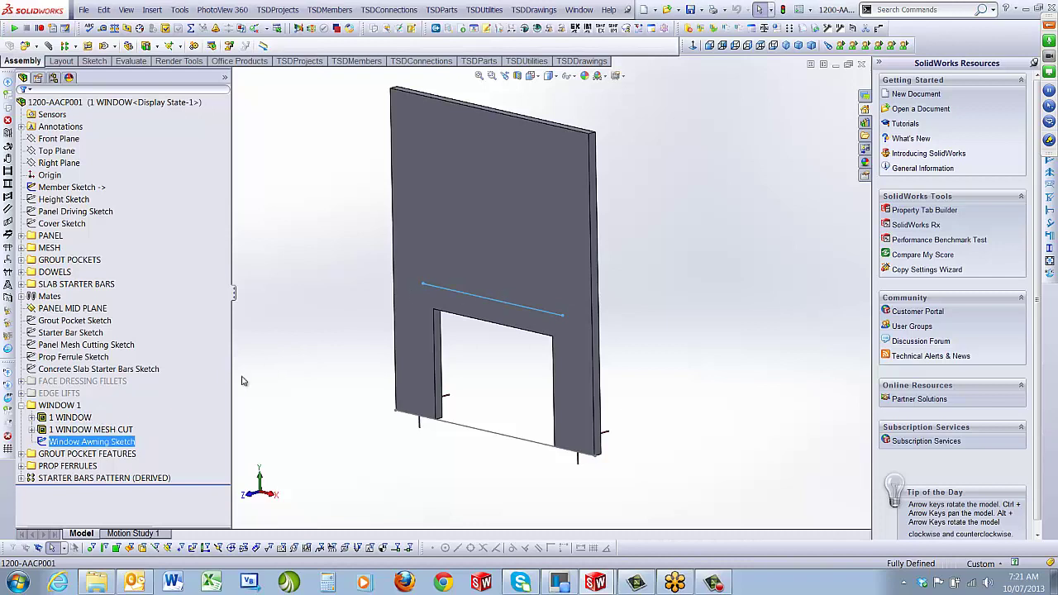
double_click(122, 444)
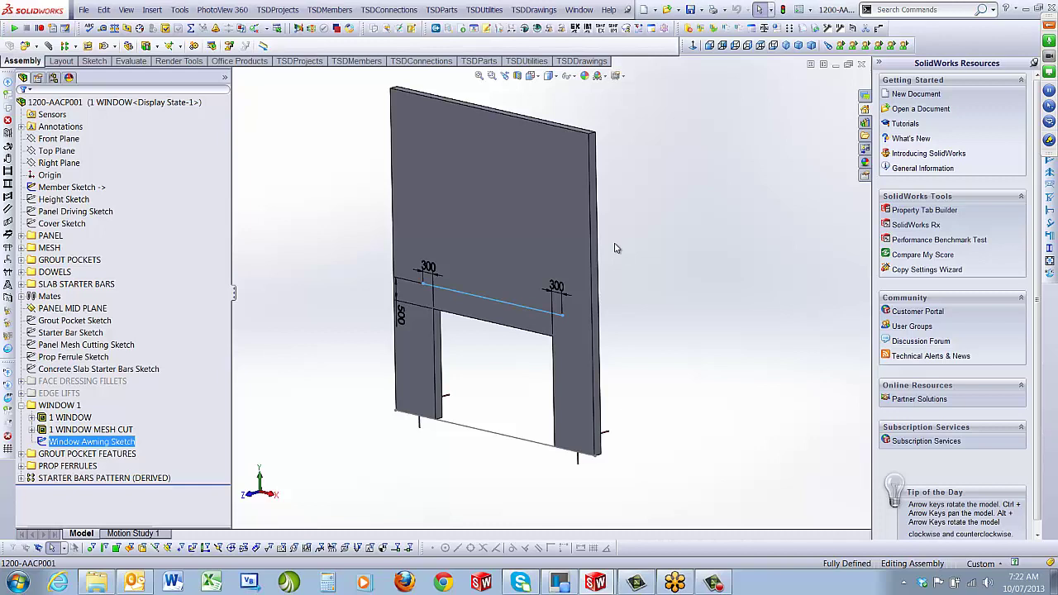
left_click(328, 239)
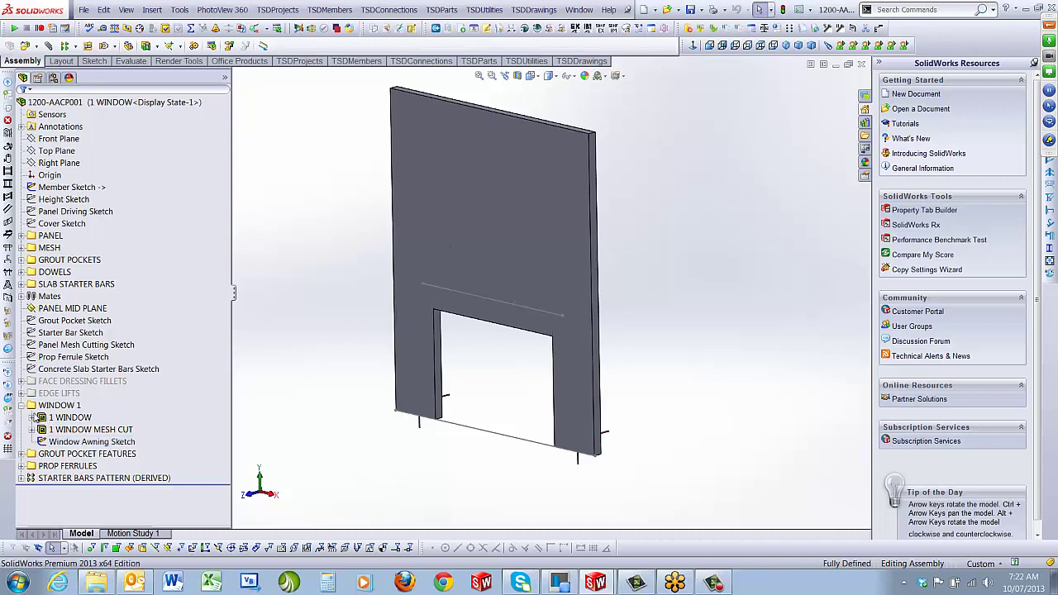
left_click(22, 405)
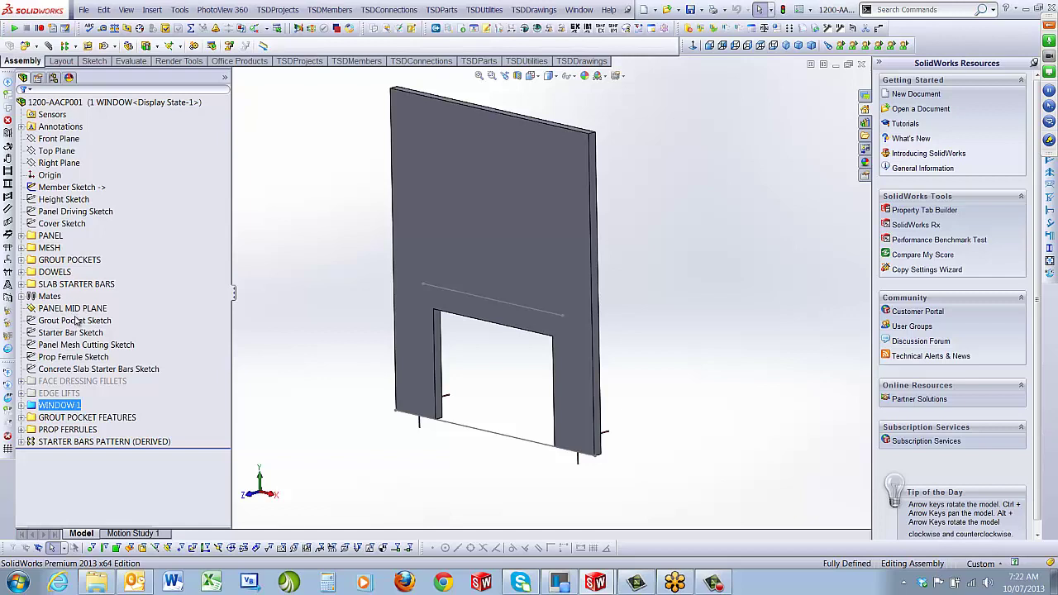
Step: Open the 1 WINDOW cut's definition to examine its sketch and the feature scope's option to propagate to parts, and cancel the edit
left_click(22, 406)
left_click(68, 417)
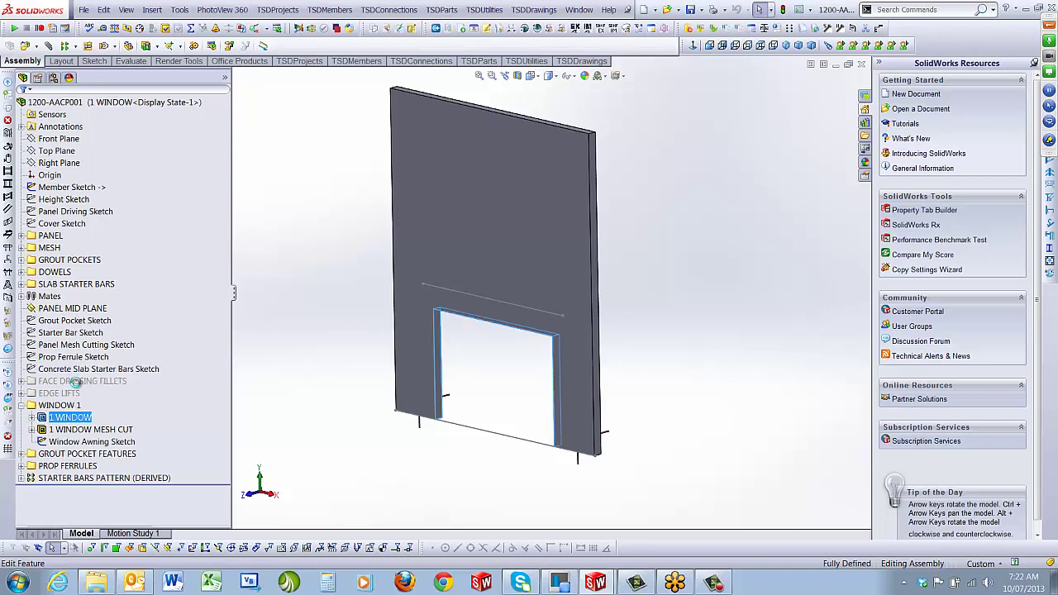
left_click(74, 382)
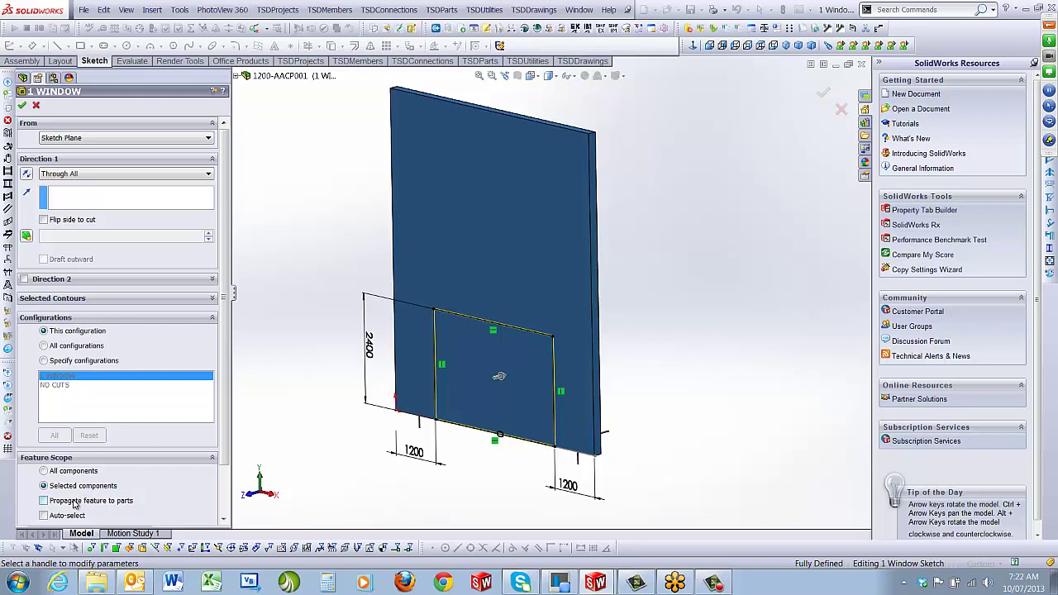
left_click(74, 499)
left_click(37, 105)
Step: Open the concrete panel part in its own window to examine its feature list, and close it again
right_click(556, 185)
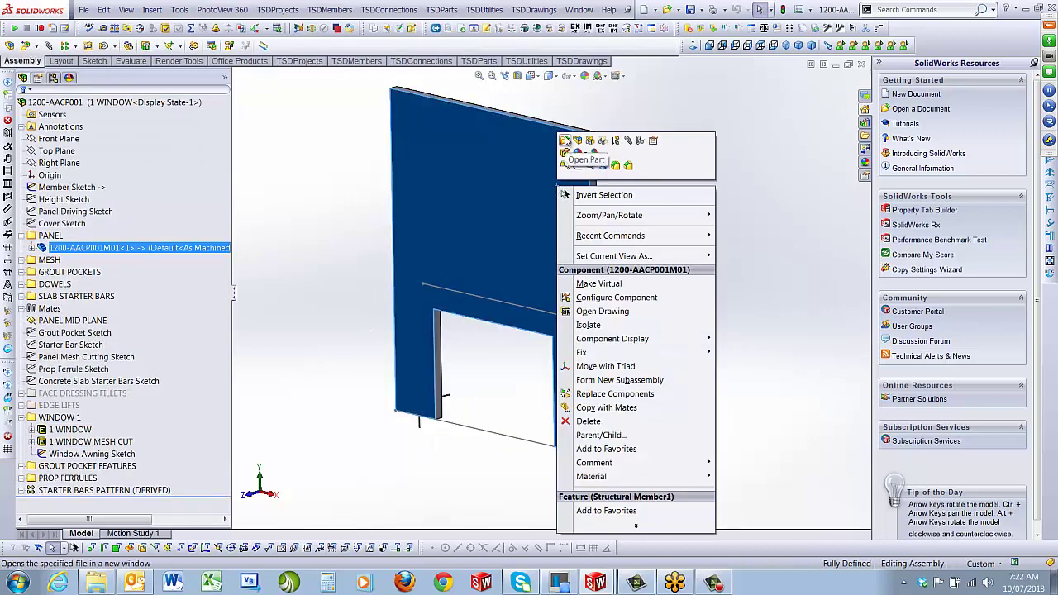
left_click(565, 140)
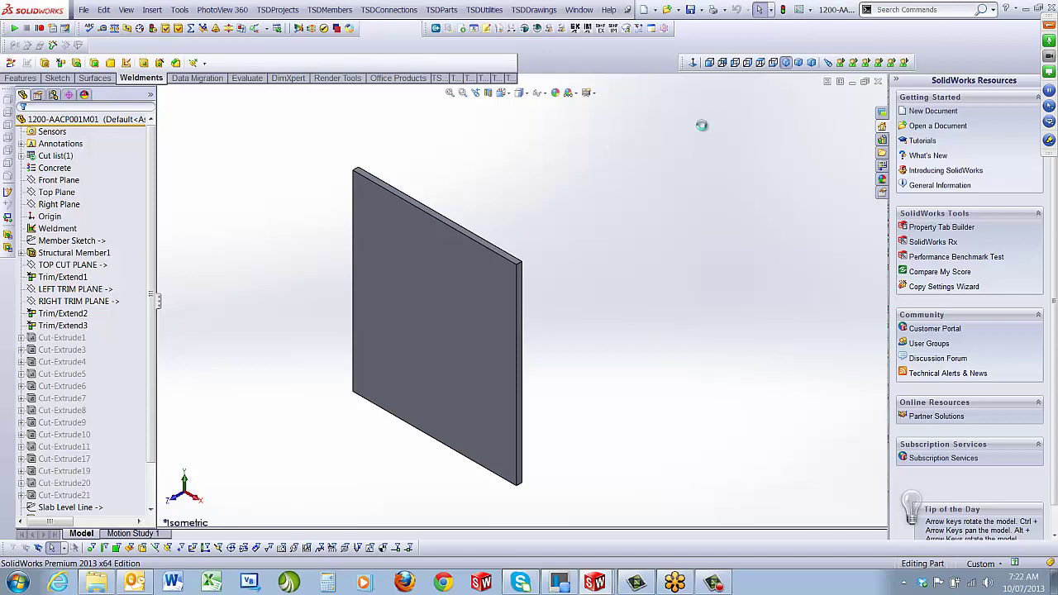
left_click(878, 83)
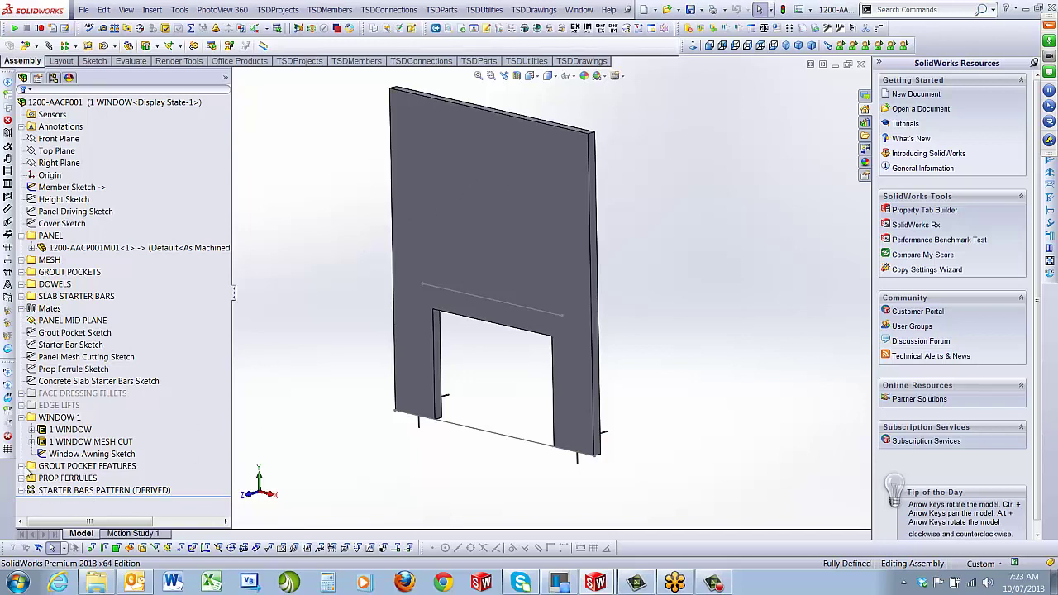
Step: Highlight the LEFT GROUT POCKET feature in the GROUT POCKET FEATURES folder, and the 1 WINDOW and 1 WINDOW MESH CUT features
left_click(21, 466)
left_click(88, 479)
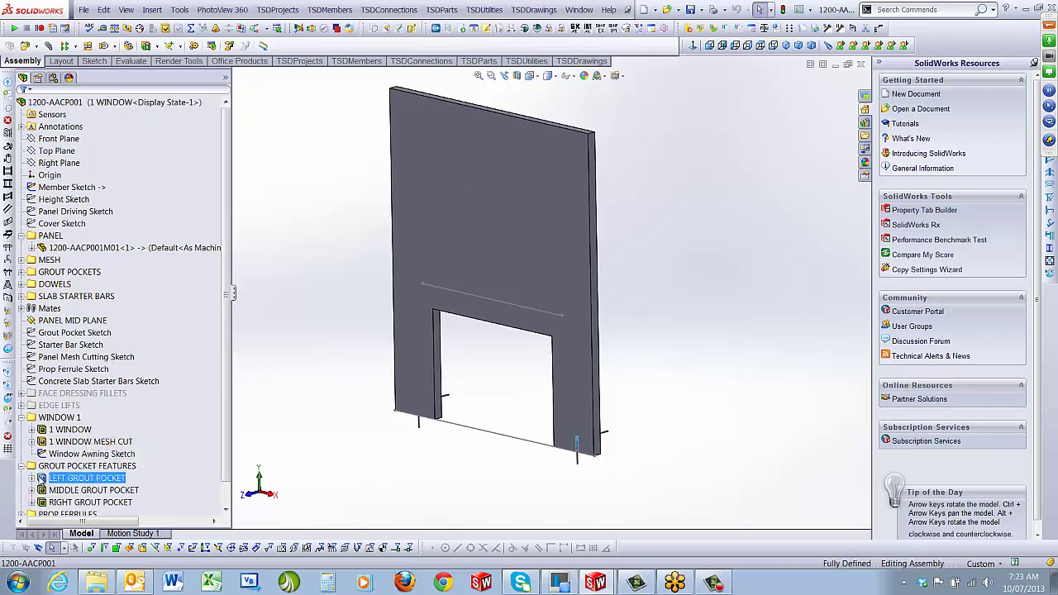
left_click(21, 466)
left_click(83, 429)
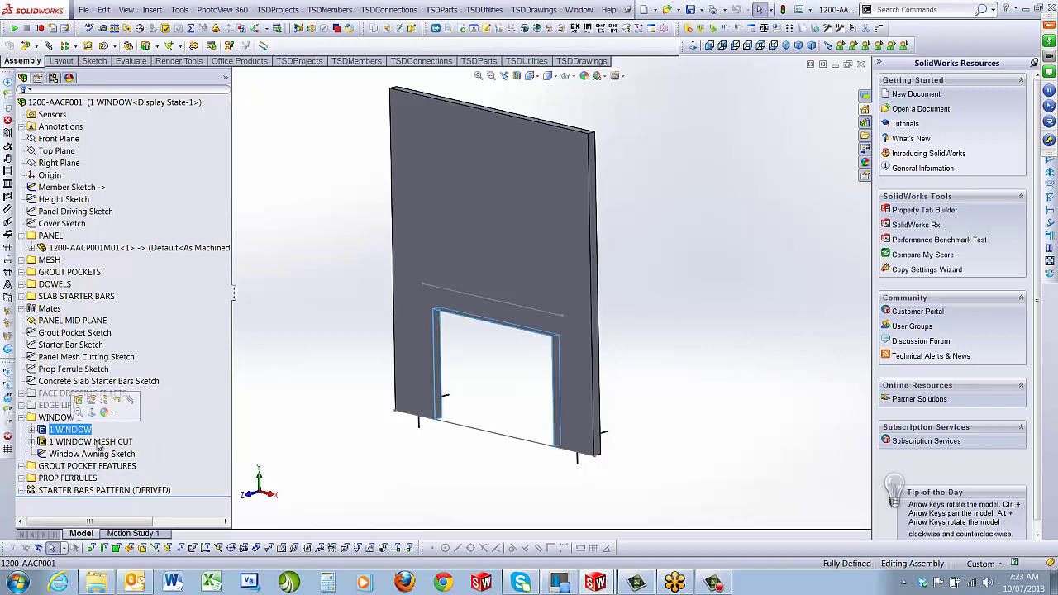
left_click(96, 443)
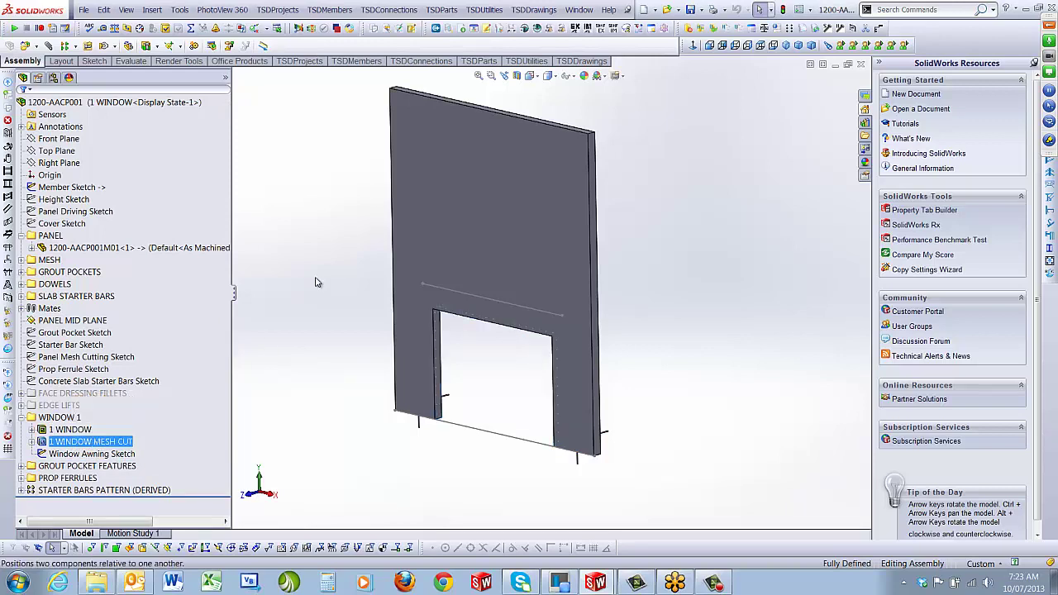
left_click(321, 280)
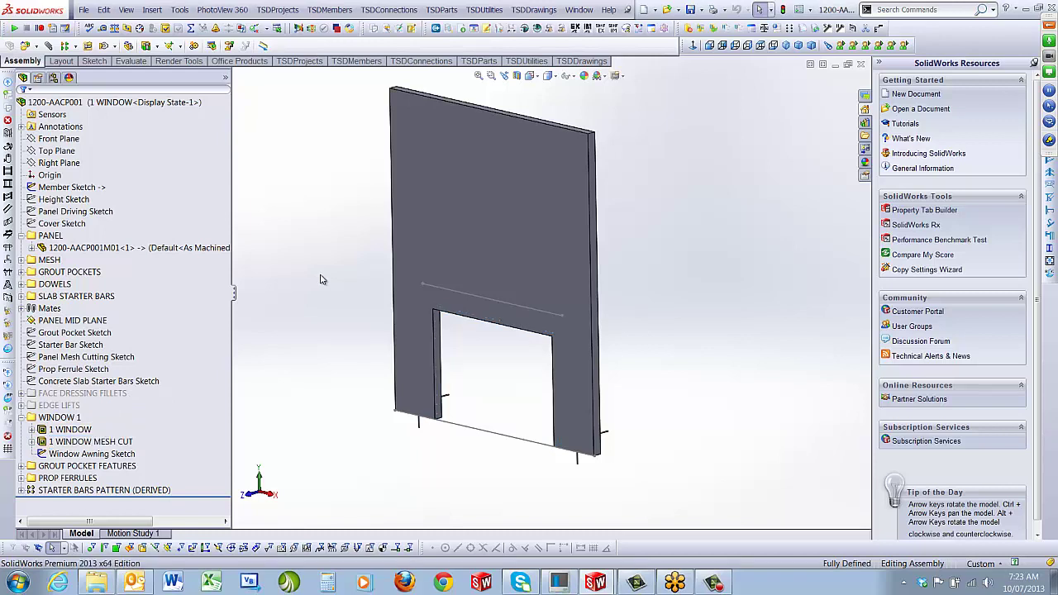
Step: Make the concrete panel transparent and show the assembly from the front to examine the mesh cut around the window opening
right_click(549, 166)
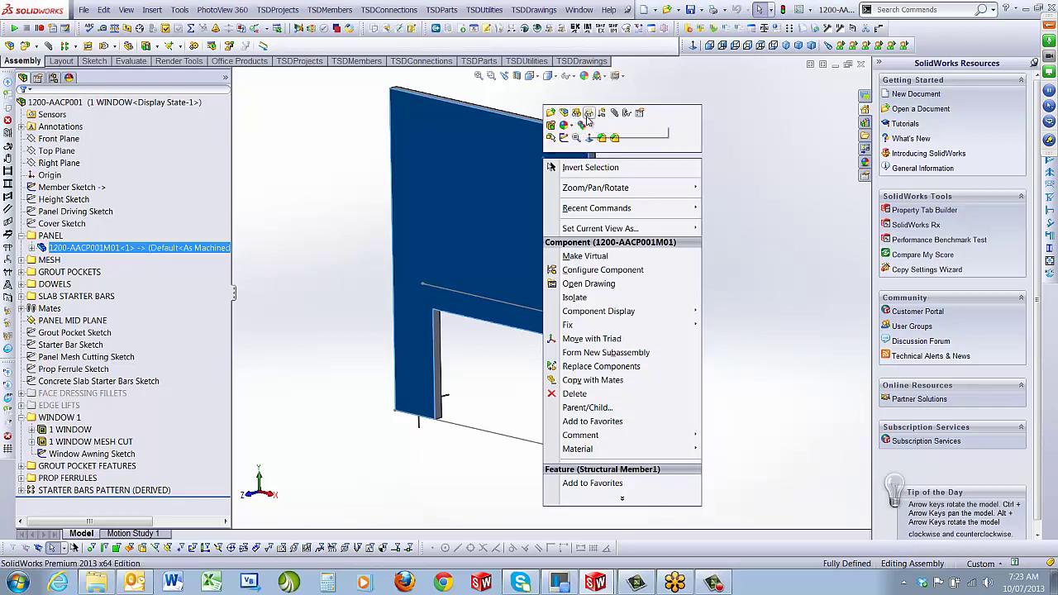
left_click(587, 114)
key("ctrl+1")
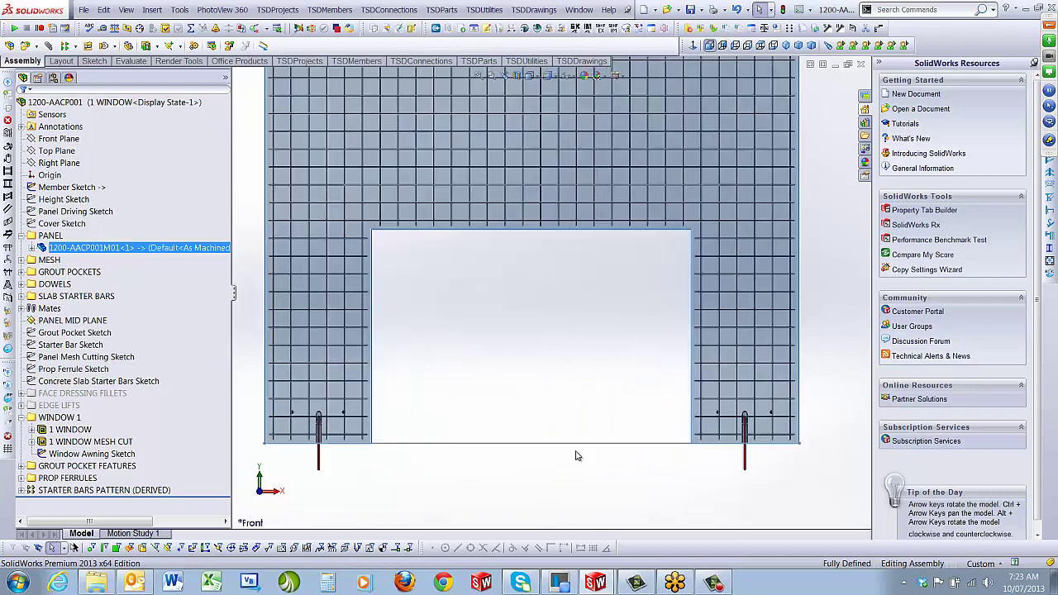
Step: Highlight the Cover Sketch, the Window Awning Sketch and the sketch under 1 WINDOW MESH CUT to examine the mesh clearance around the opening
scroll(486, 319, "up", 2)
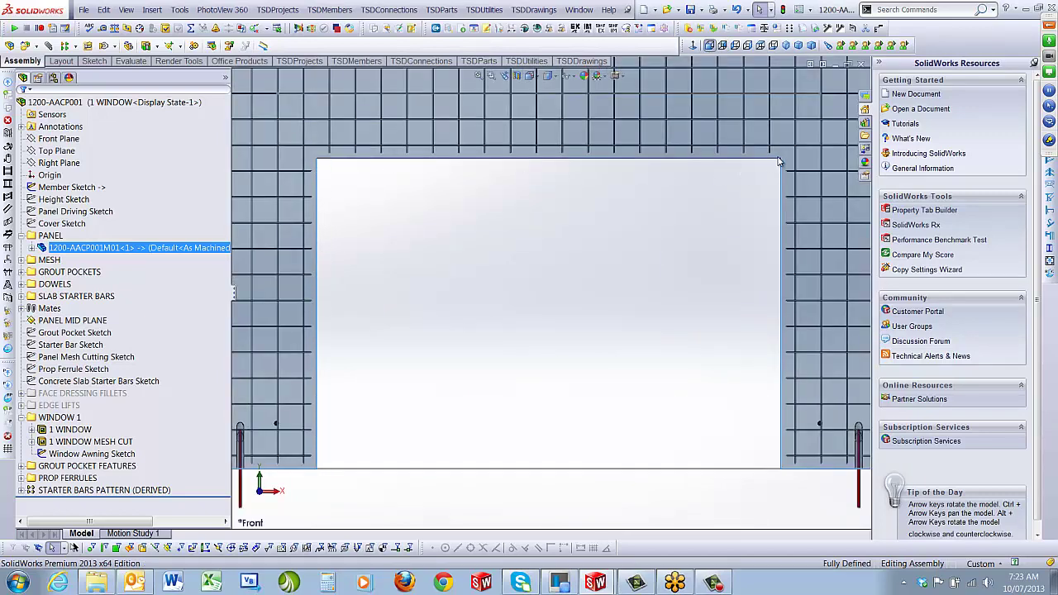
left_click(62, 224)
scroll(380, 388, "down", 3)
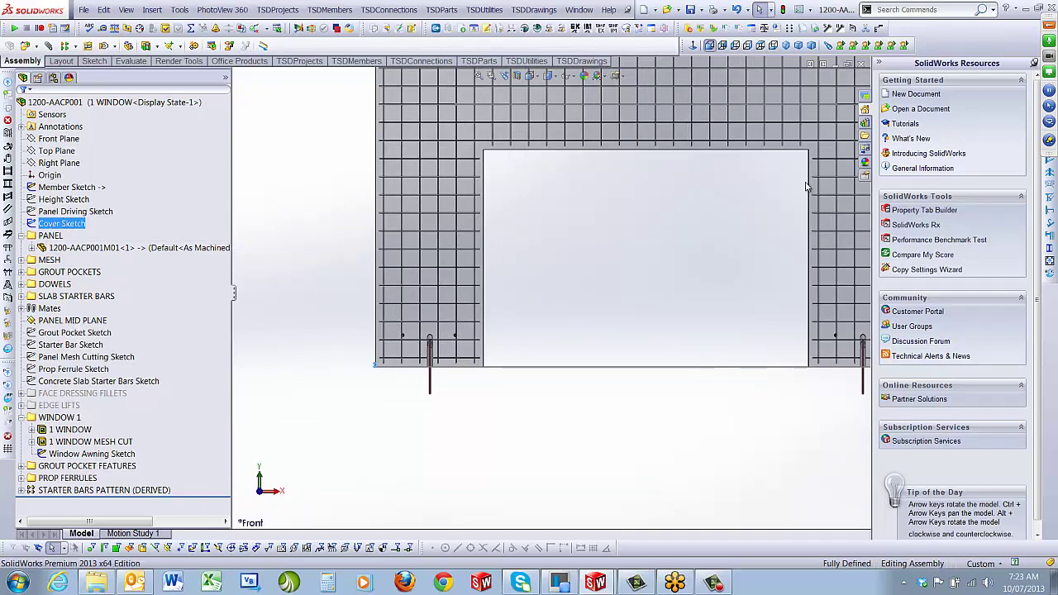
left_click(70, 454)
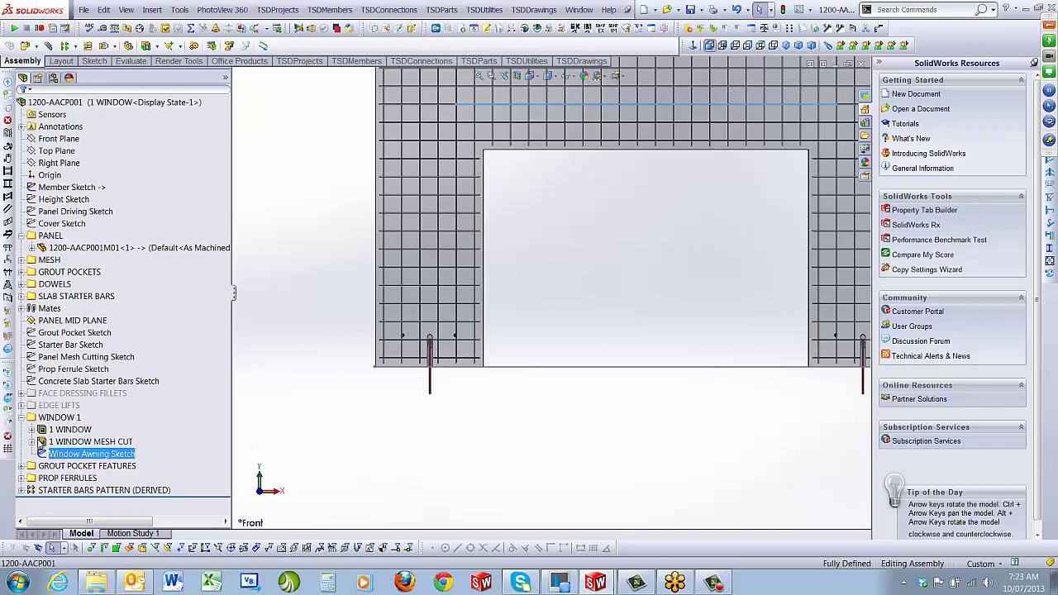
left_click(32, 442)
left_click(81, 453)
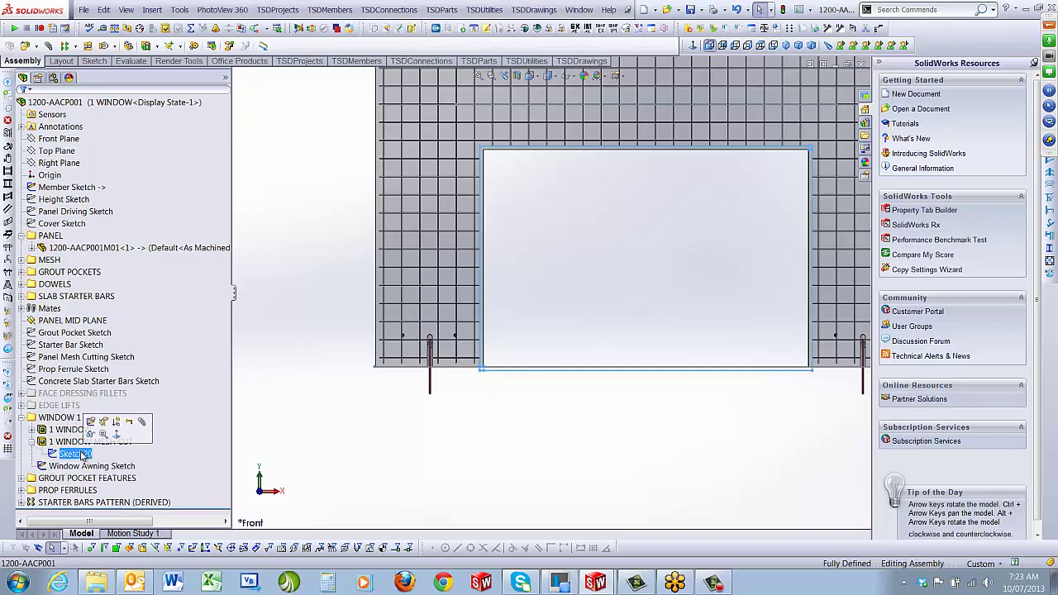
scroll(735, 219, "down", 2)
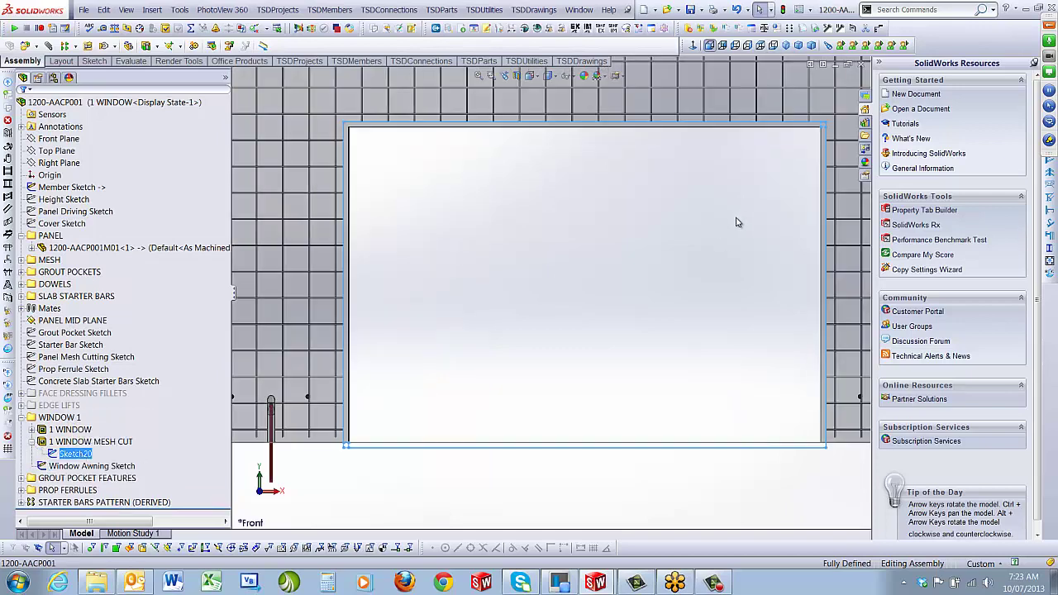
scroll(738, 221, "up", 2)
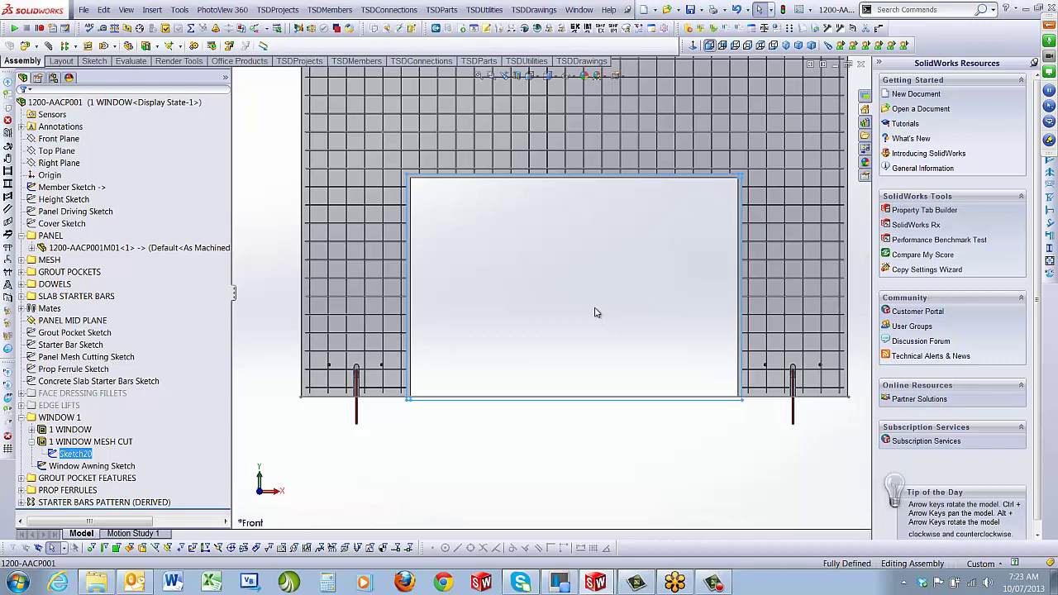
Step: Show the dimensions of the 1 WINDOW cut to examine the opening's height and its side offsets on the panel
left_click(67, 431)
double_click(67, 431)
scroll(609, 307, "down", 3)
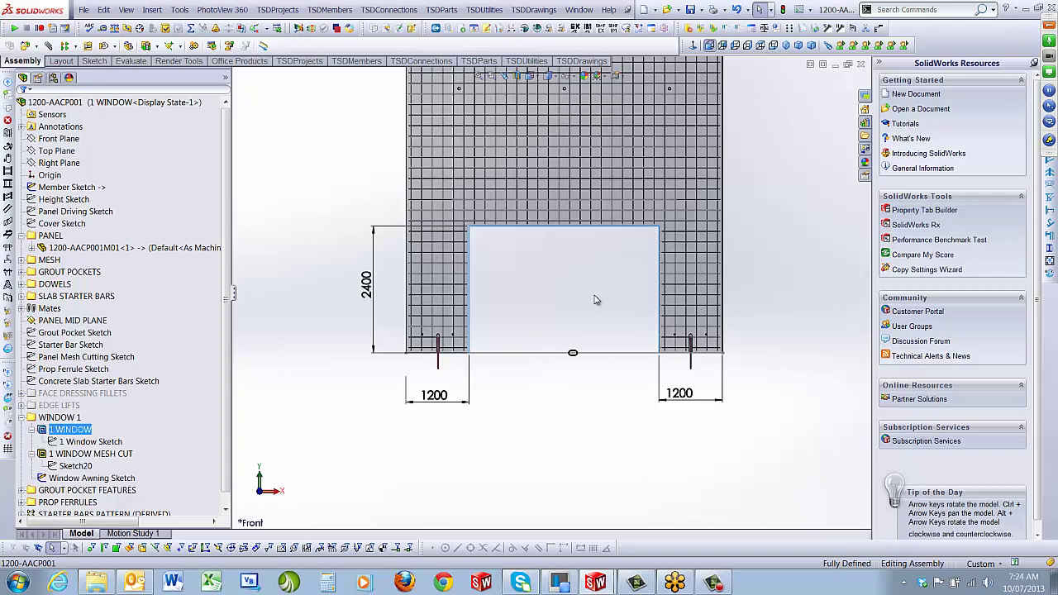
scroll(572, 195, "up", 4)
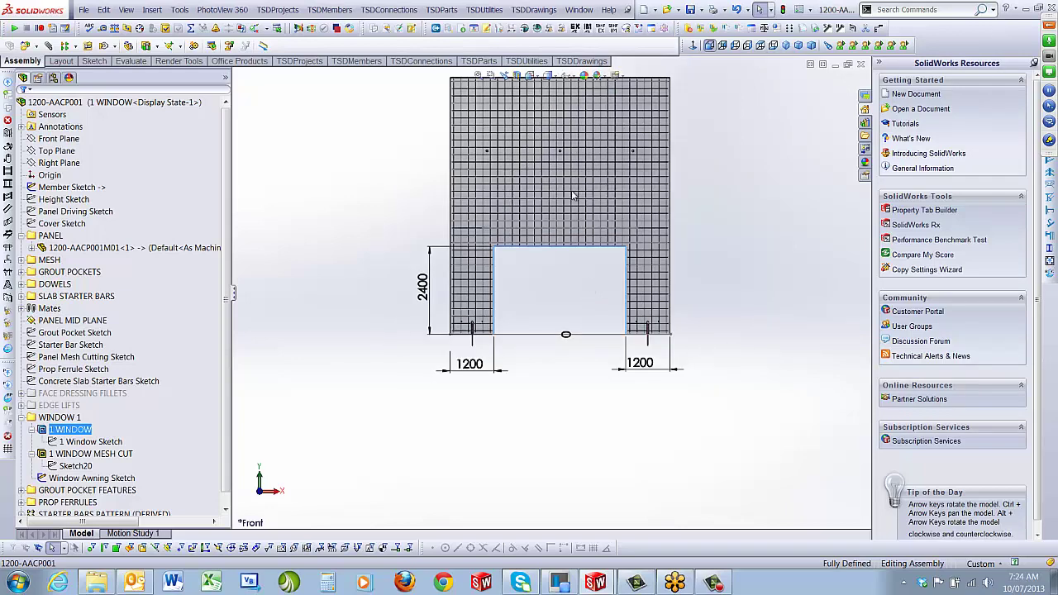
scroll(578, 124, "down", 1)
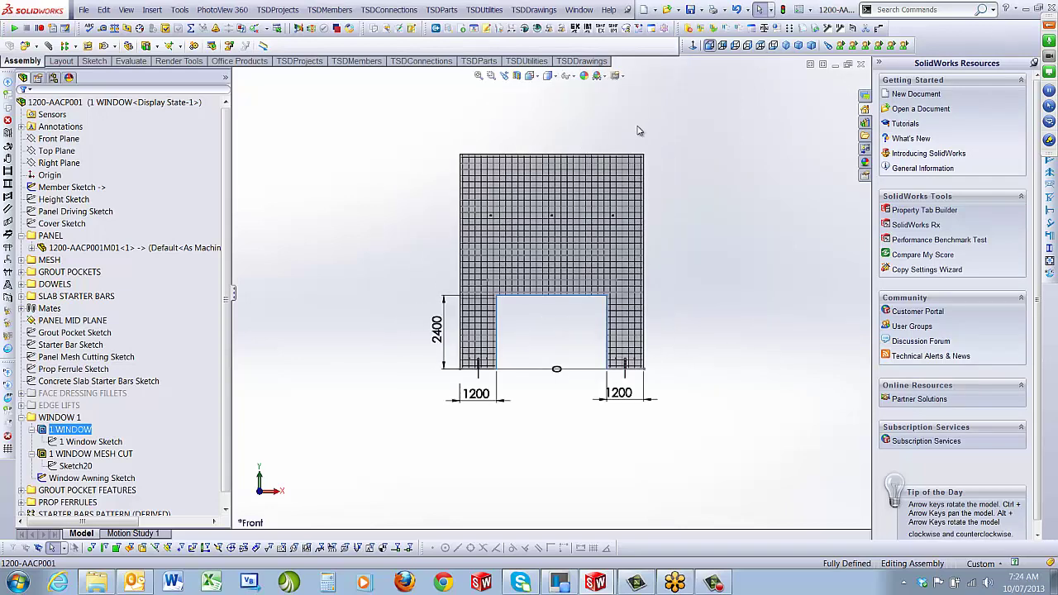
Step: Show the assembly in isometric view and turn off the concrete panel's transparency
left_click(786, 45)
right_click(564, 222)
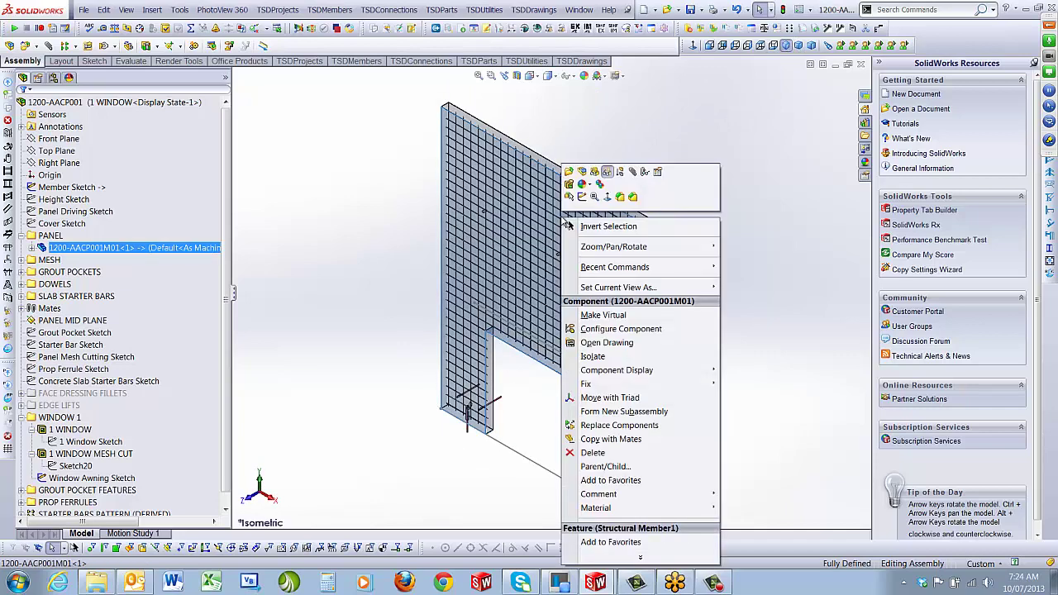
left_click(608, 173)
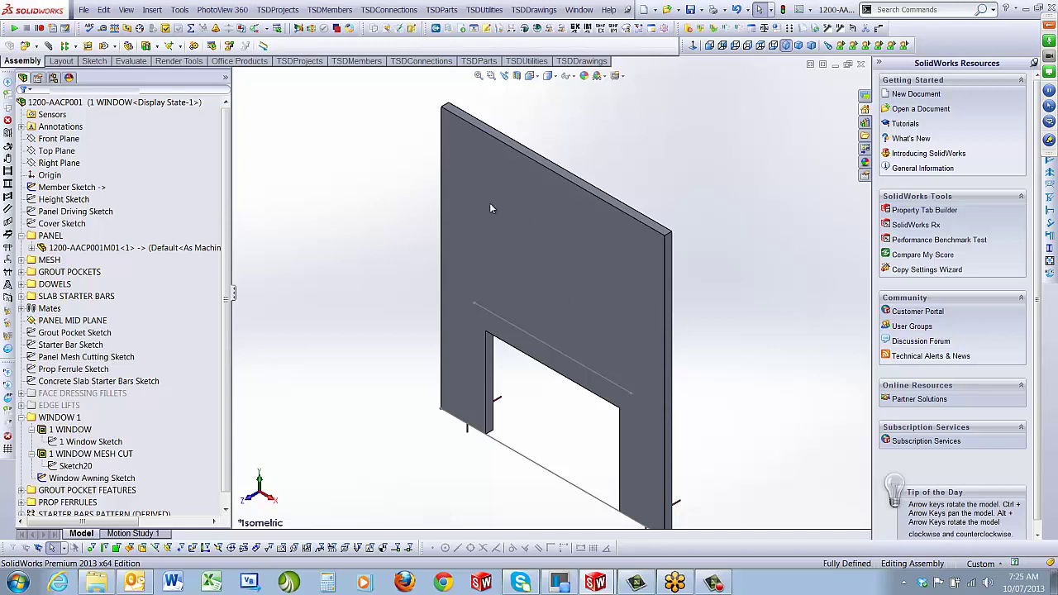
Step: Activate the assembly's NO CUTS configuration and return to the feature tree with the whole panel in view
left_click(70, 79)
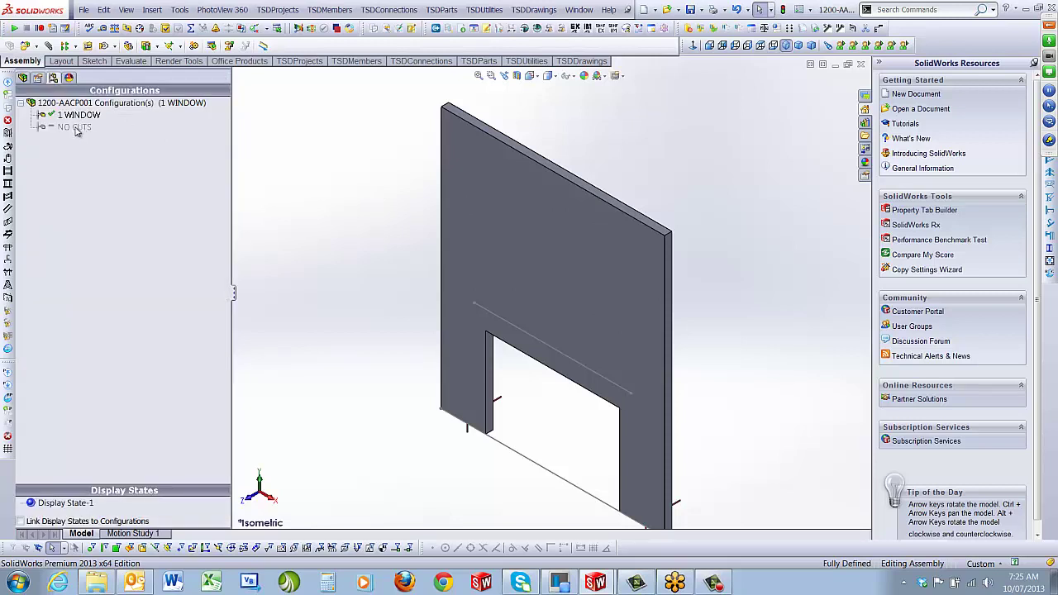
left_click(74, 128)
double_click(74, 127)
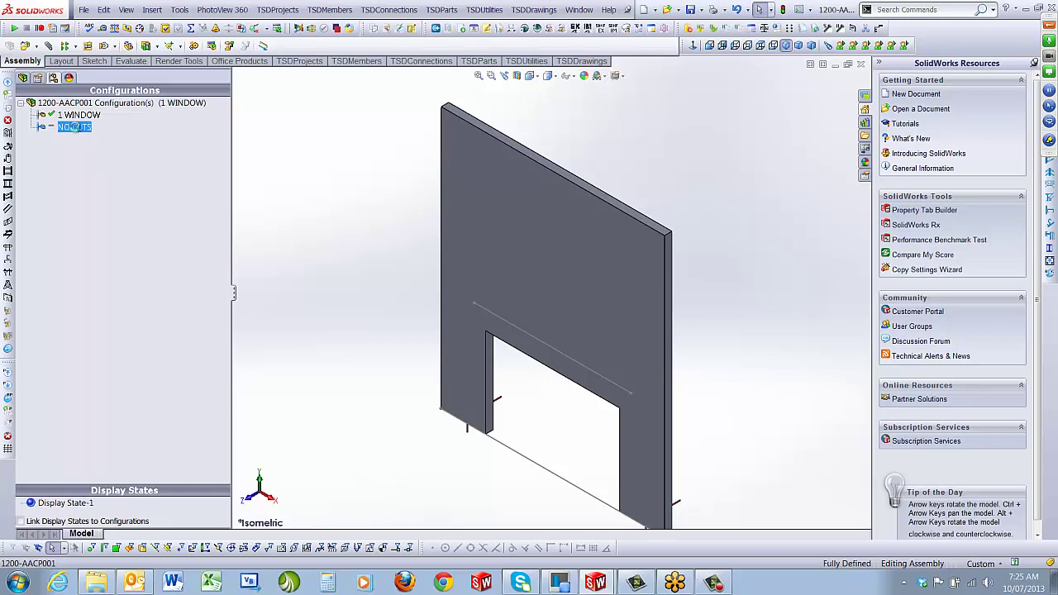
left_click(23, 78)
key("f")
scroll(666, 334, "down", 1)
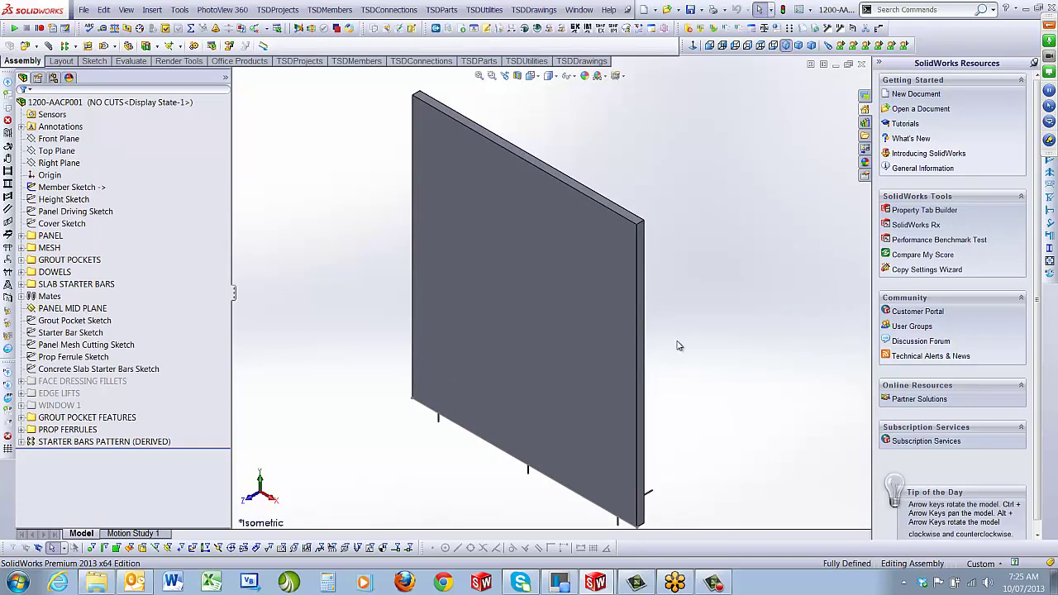
scroll(678, 341, "up", 1)
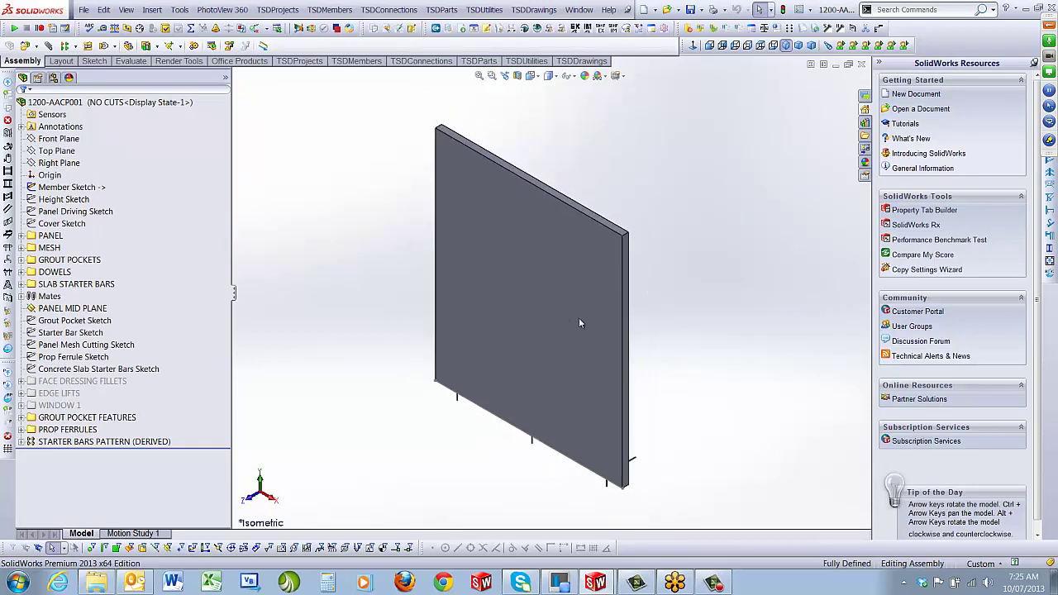
Step: Open the panel assembly's drawing and nudge the EQUISPACED dimension slightly down and the DOWEL TUBE TYPICAL note slightly up
right_click(693, 131)
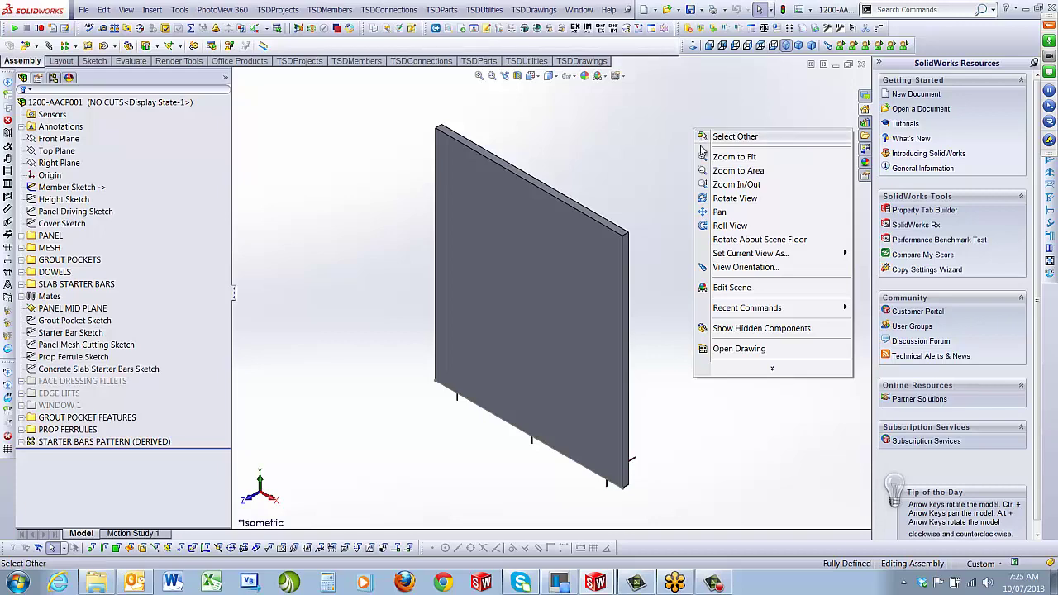
left_click(739, 349)
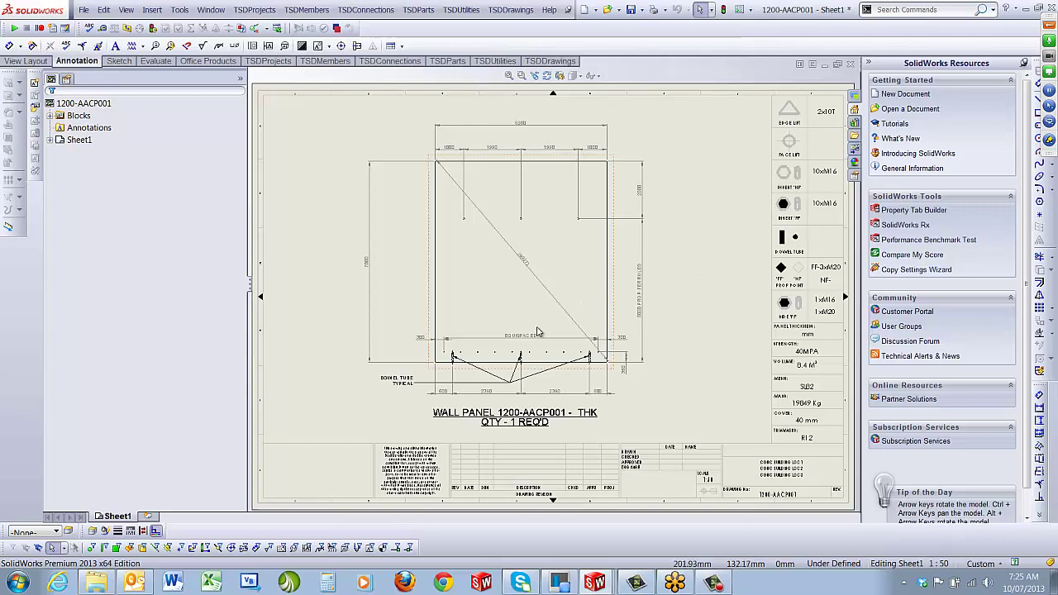
scroll(528, 335, "down", 2)
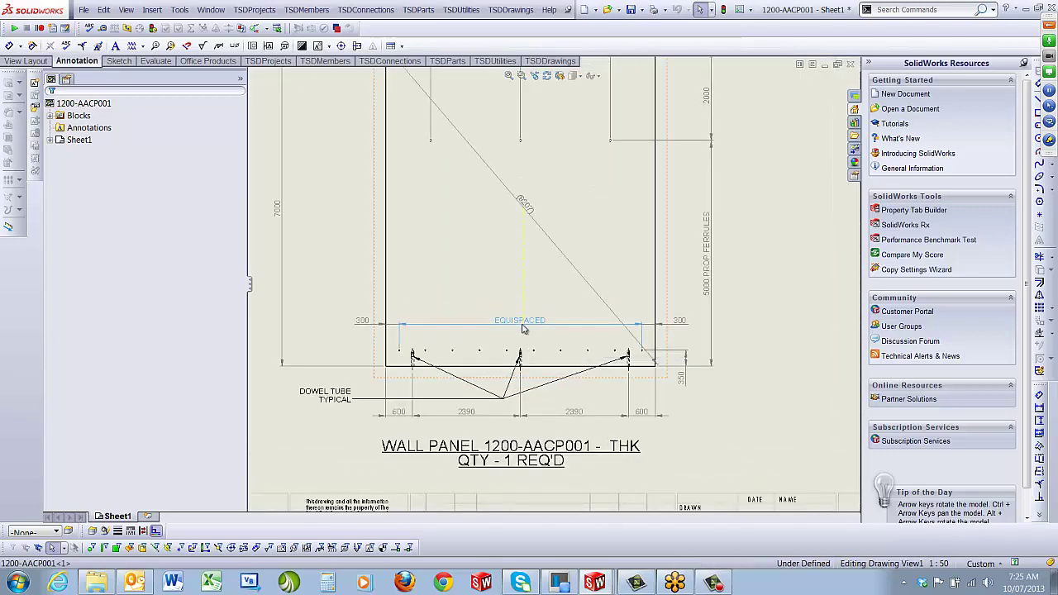
left_click(524, 330)
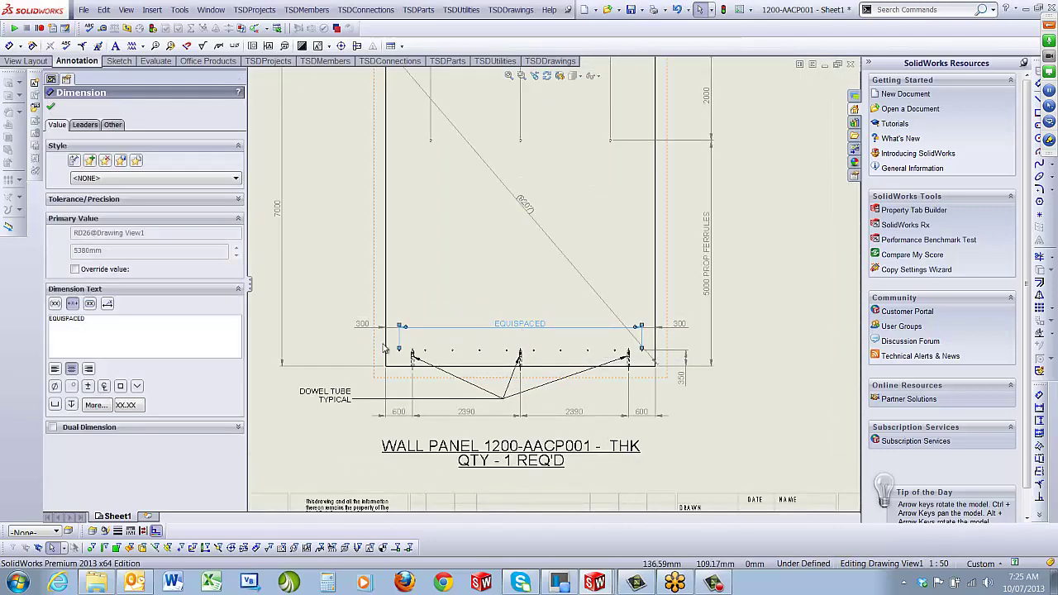
left_click(325, 392)
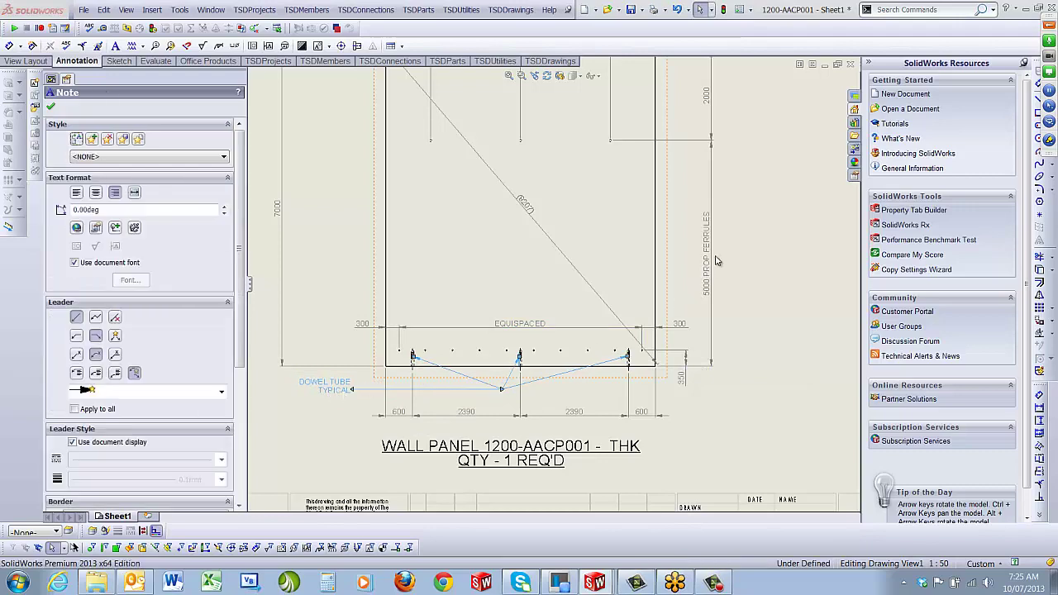
Step: Examine the prop ferrule positions and their dimensions in the upper part of the panel's drawing view
middle_click_drag(746, 218, 750, 341, "ctrl")
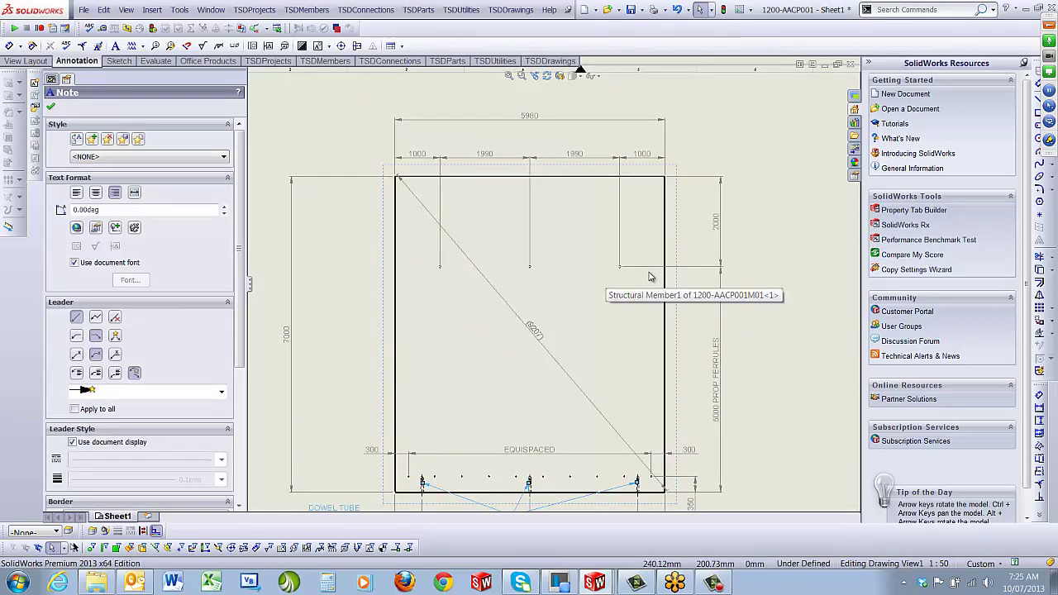
scroll(512, 264, "down", 3)
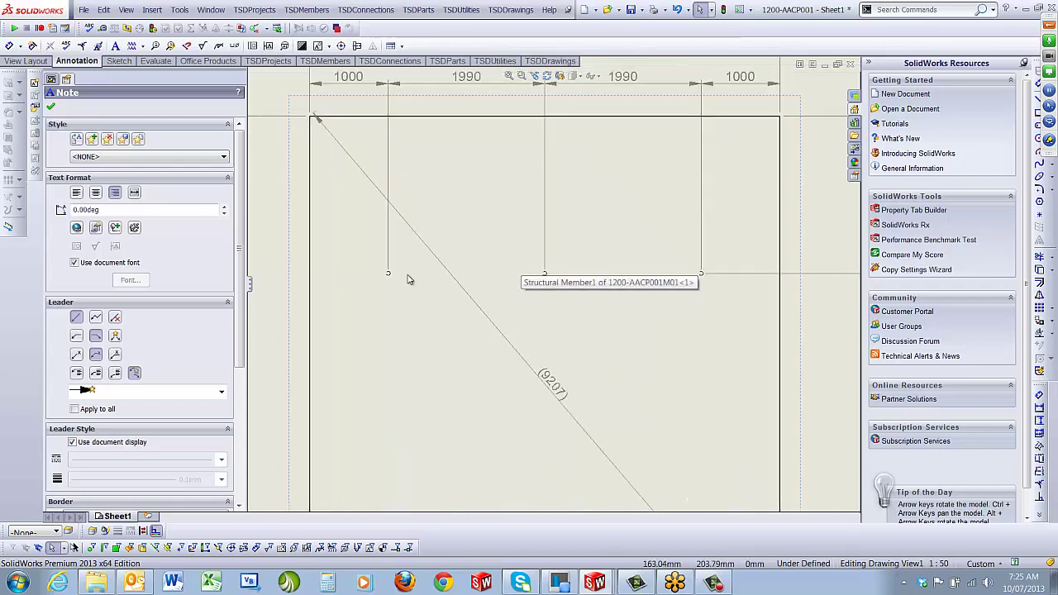
scroll(652, 277, "down", 2)
scroll(633, 273, "up", 4)
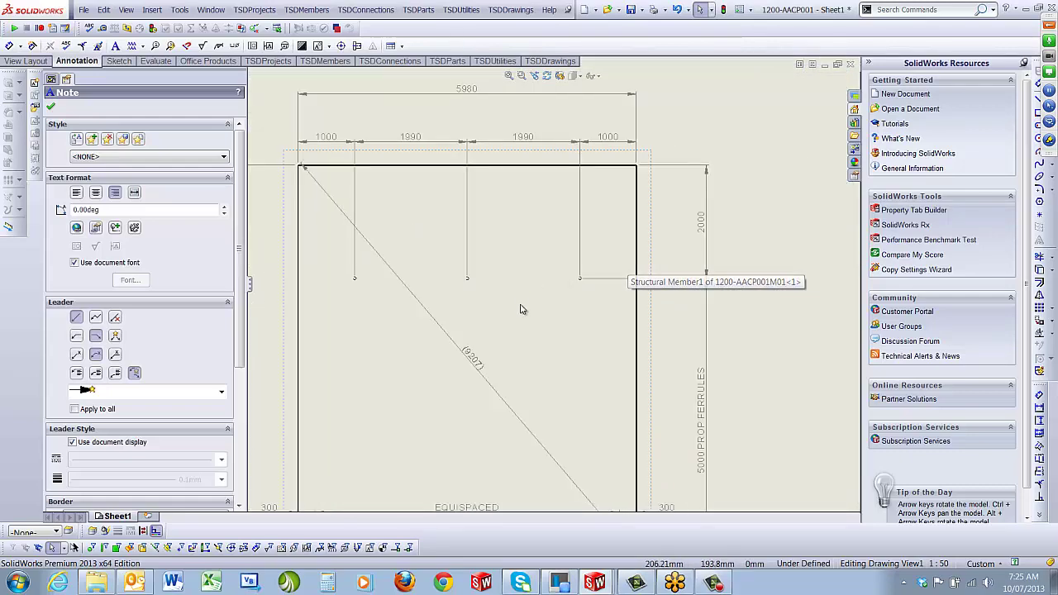
scroll(522, 312, "up", 2)
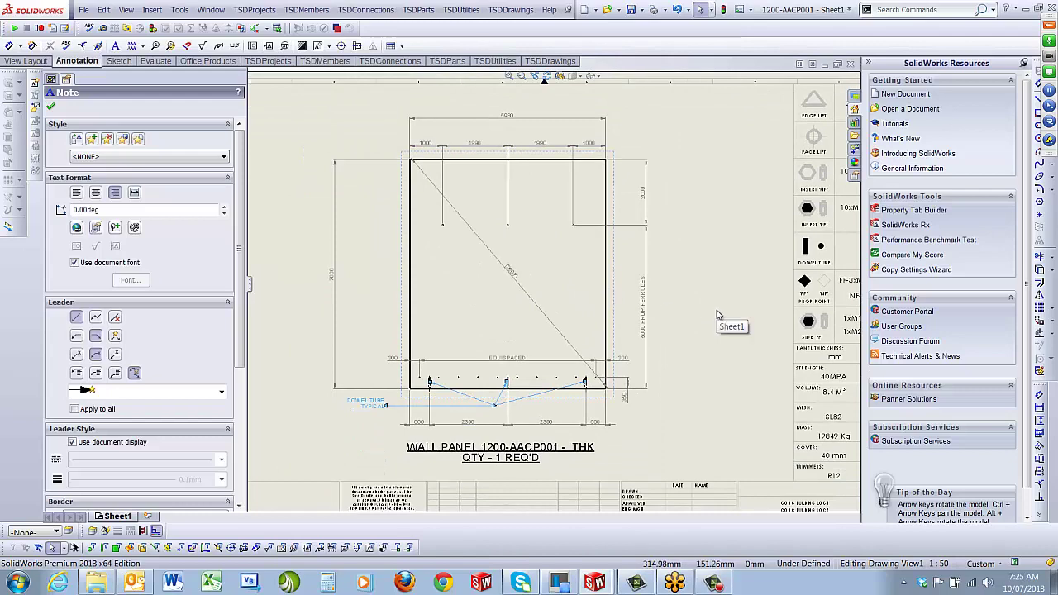
scroll(717, 314, "up", 2)
Step: Examine the sheet's legend of lifts, inserts, dowel tubes and prop points, and the panel's strength, volume, mesh, mass and cover entries
scroll(600, 293, "down", 4)
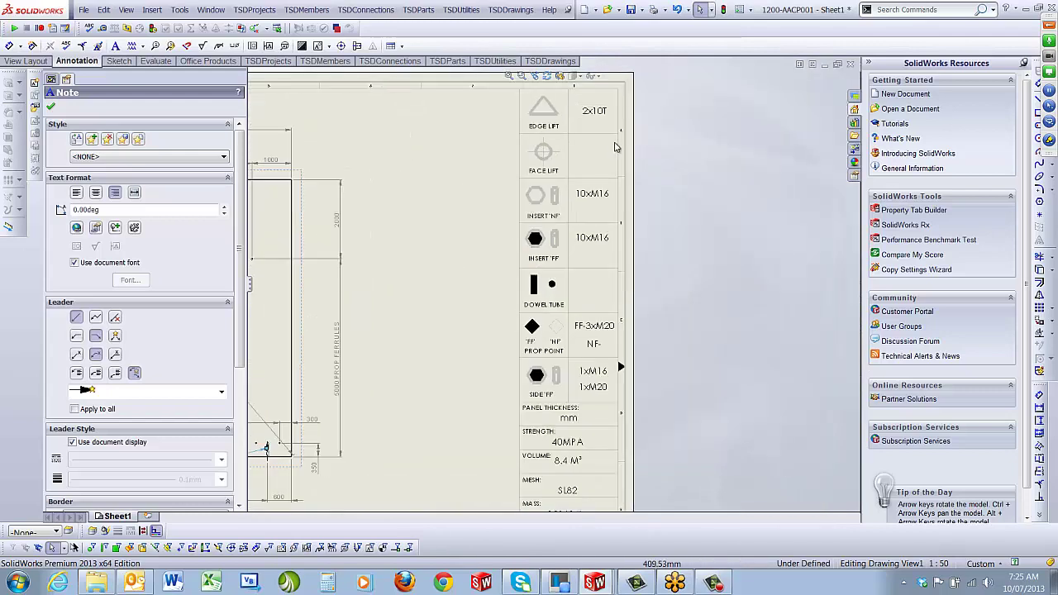
middle_click_drag(603, 173, 595, 195)
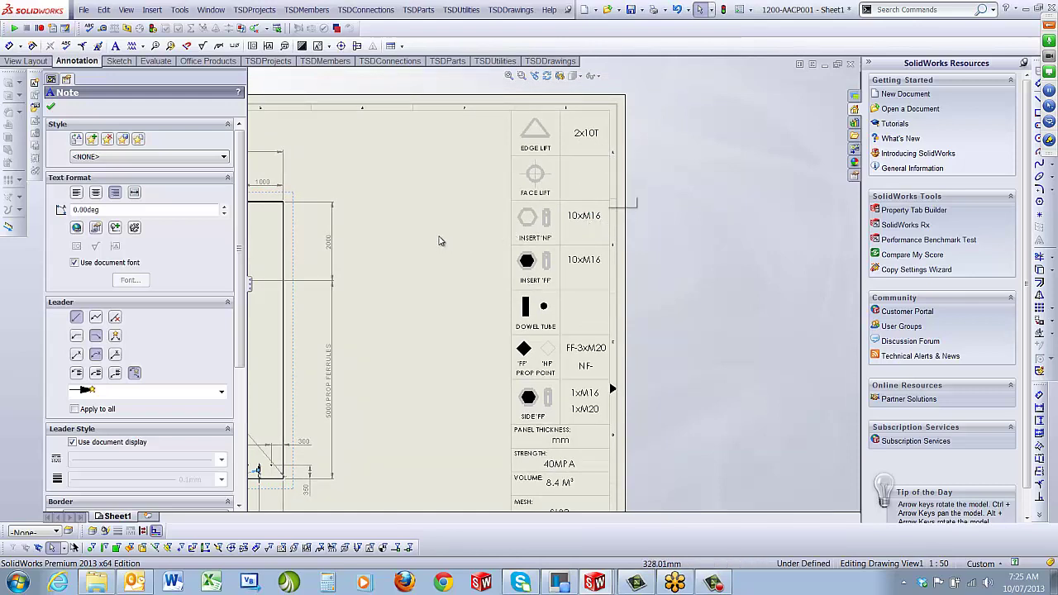
mouse_move(442, 237)
middle_mouse_down()
mouse_move(629, 201)
mouse_move(600, 206)
middle_mouse_up()
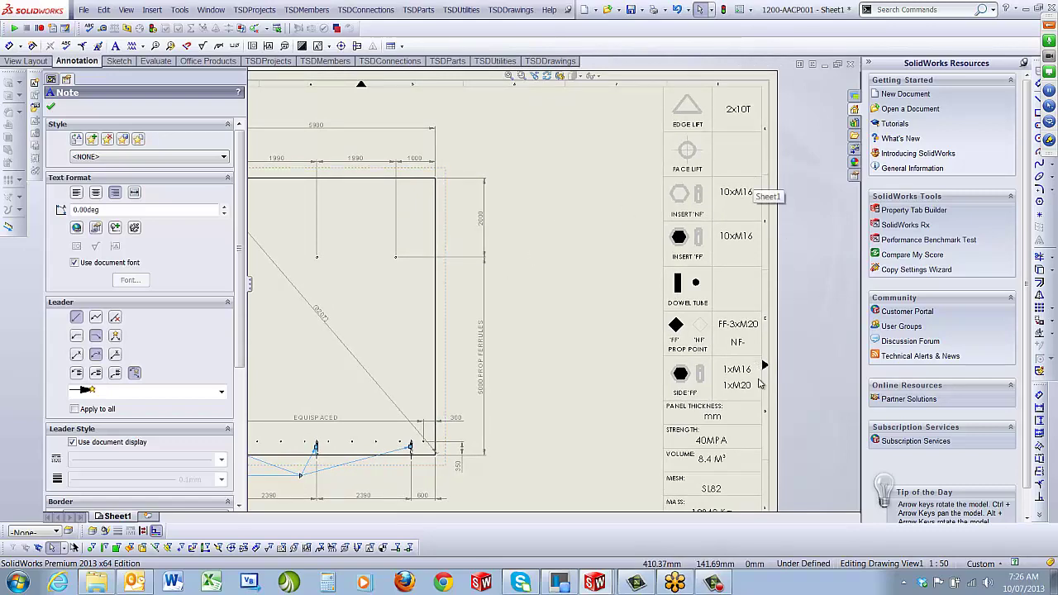
middle_click_drag(744, 404, 743, 306)
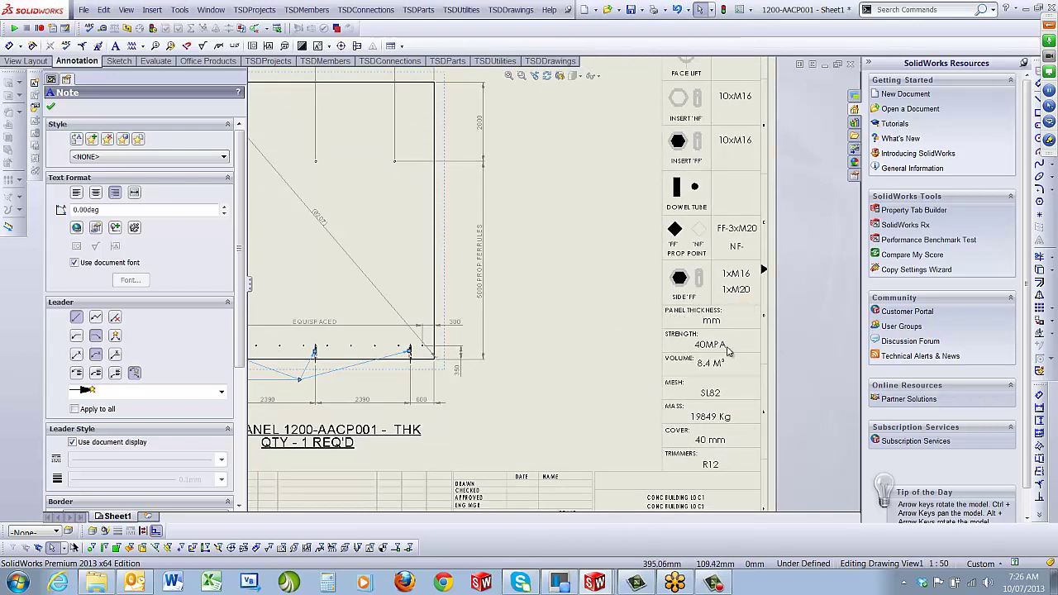
middle_click_drag(662, 241, 659, 382)
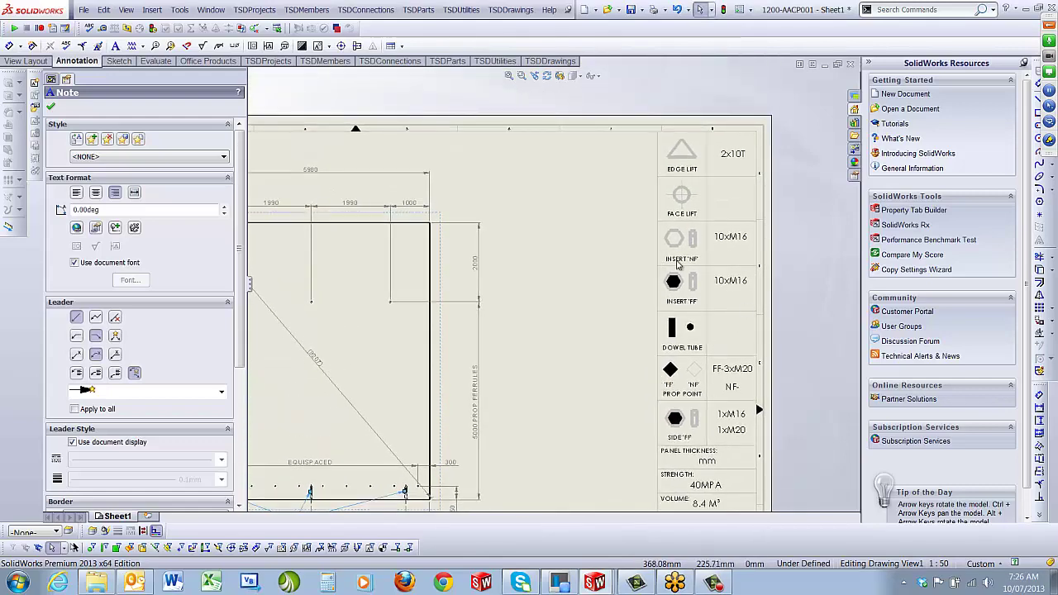
middle_click_drag(773, 305, 774, 242)
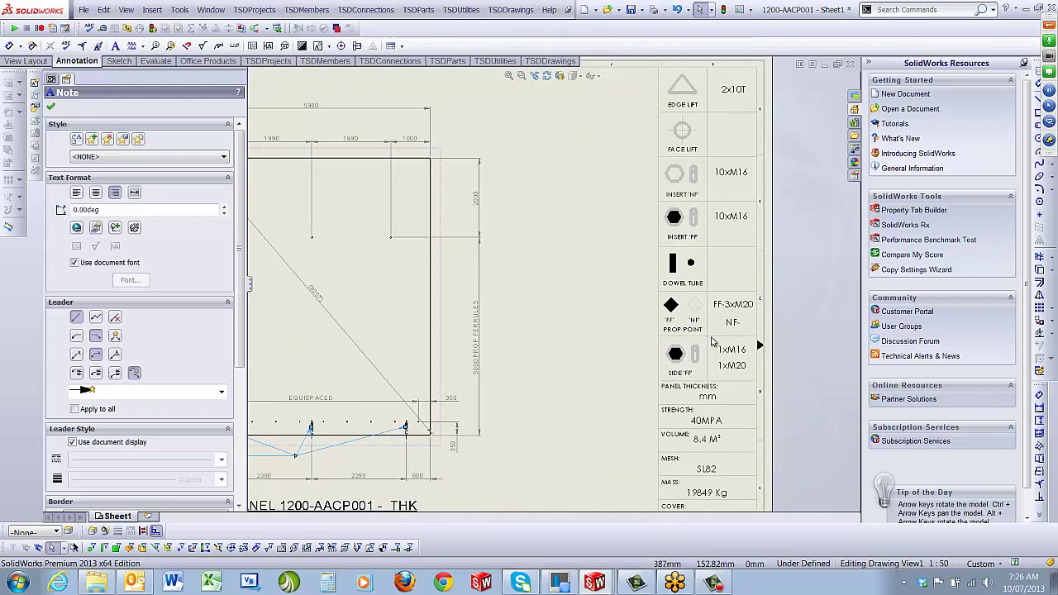
scroll(709, 345, "up", 3)
scroll(632, 341, "down", 4)
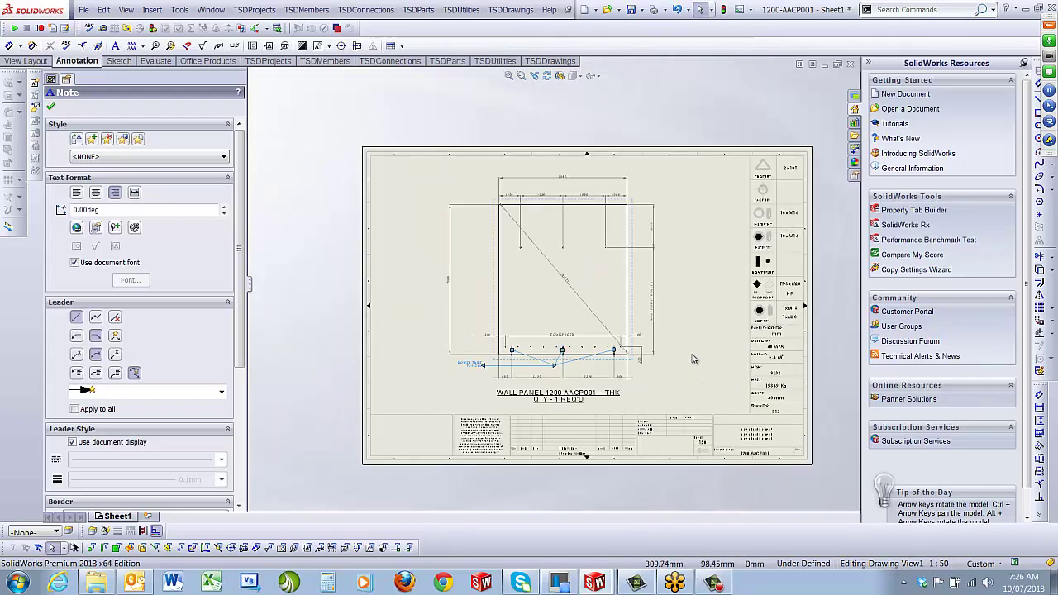
Step: Deselect the dowel tube note and examine the panel's drawing view with its diagonal dimension and the whole sheet
left_click(684, 368)
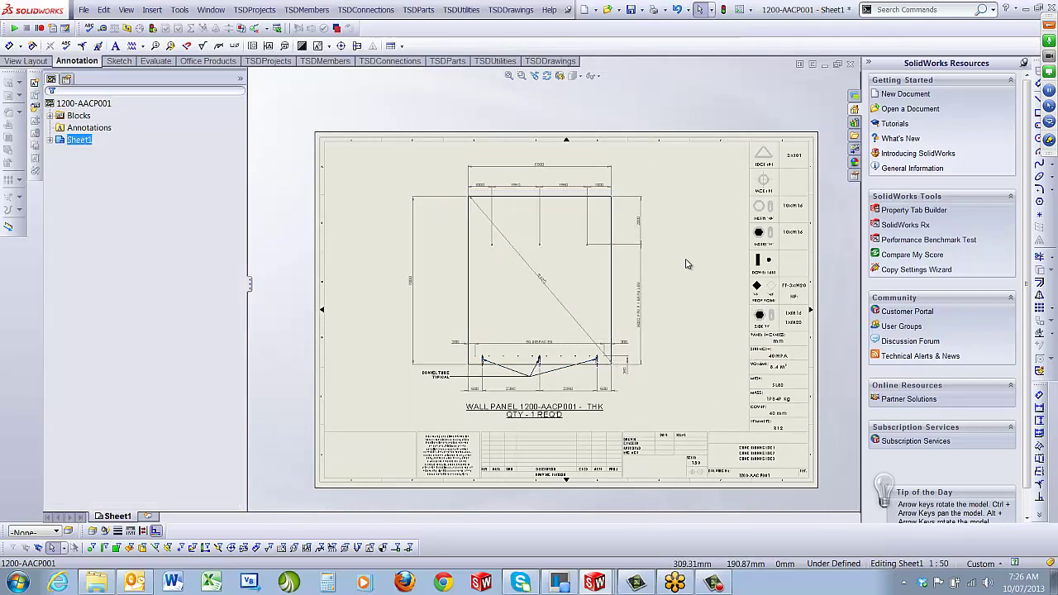
scroll(542, 273, "down", 4)
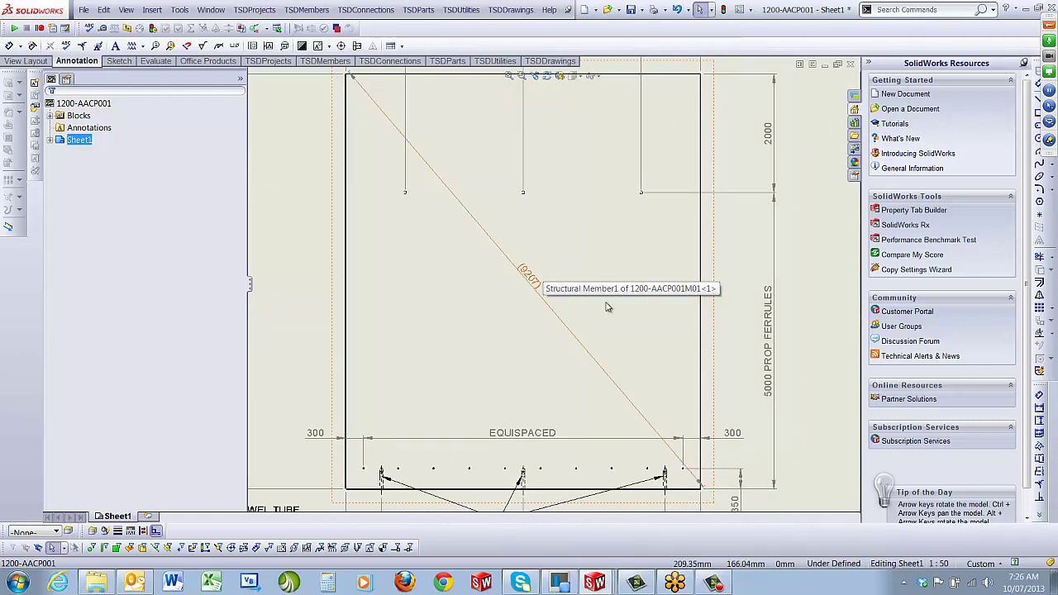
scroll(644, 308, "up", 3)
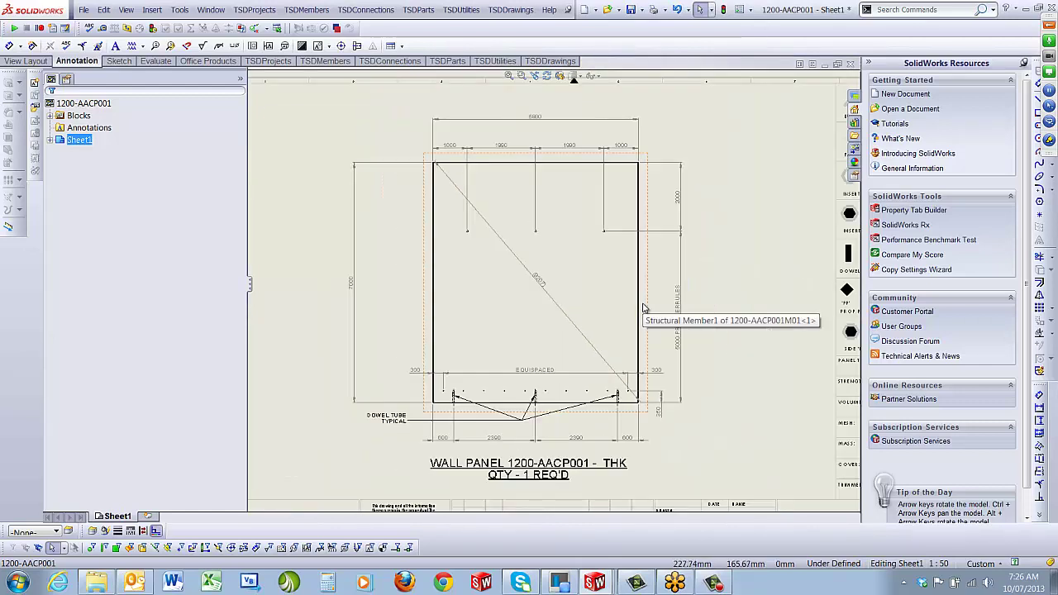
scroll(644, 308, "up", 1)
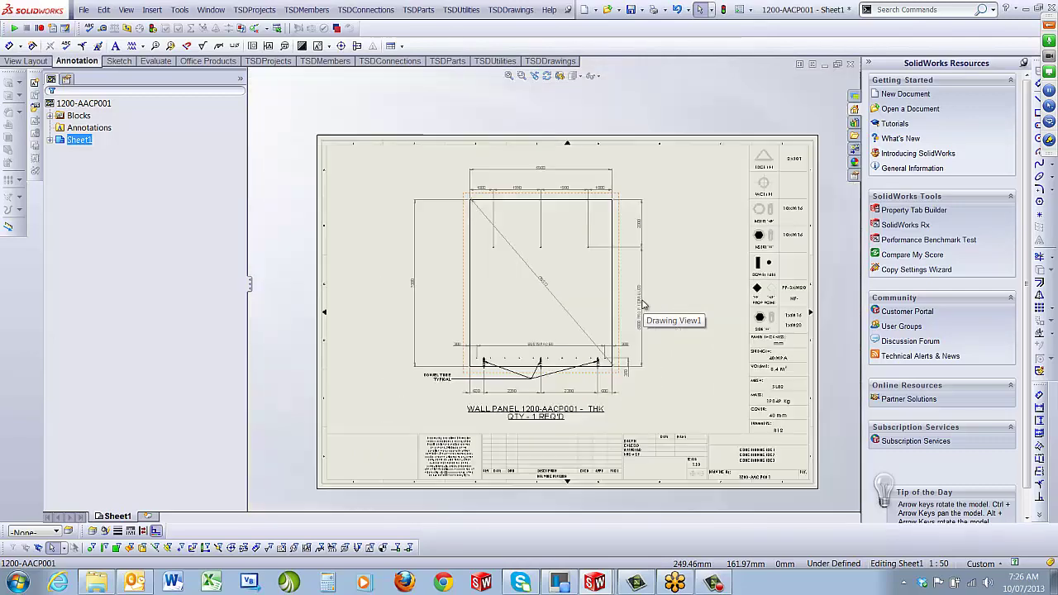
Step: Close the panel drawing and save all modified documents, including the 1200-AACP001 drawing and assembly
scroll(650, 274, "up", 1)
middle_click_drag(649, 264, 654, 259)
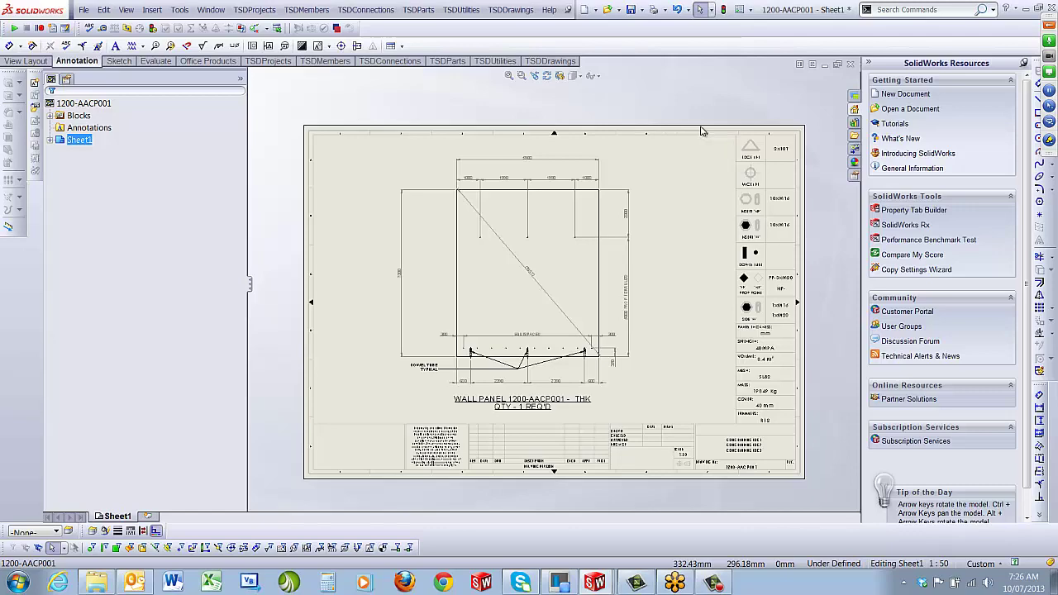
left_click(850, 68)
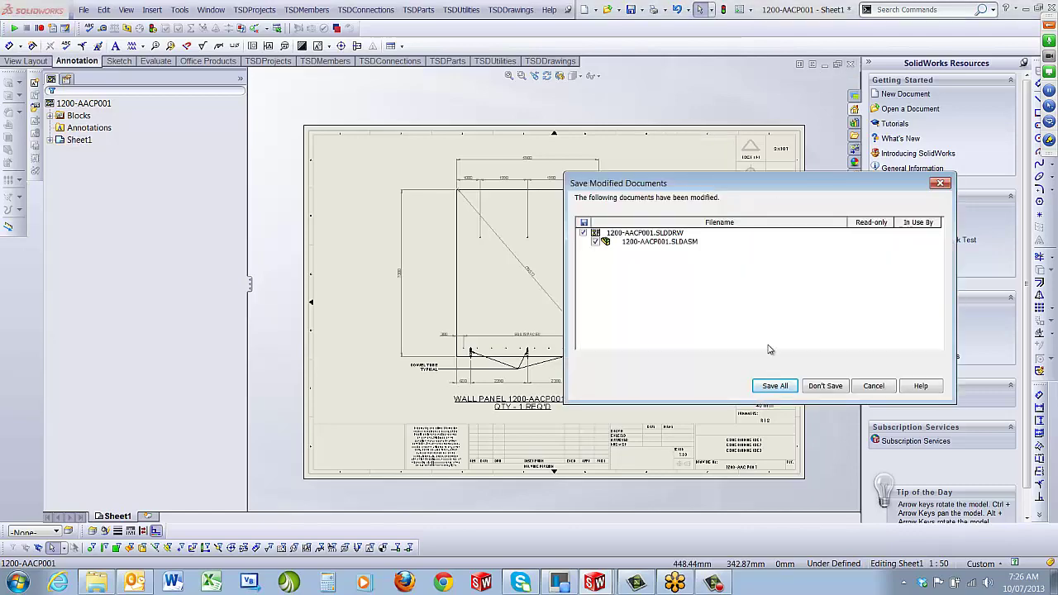
left_click(777, 382)
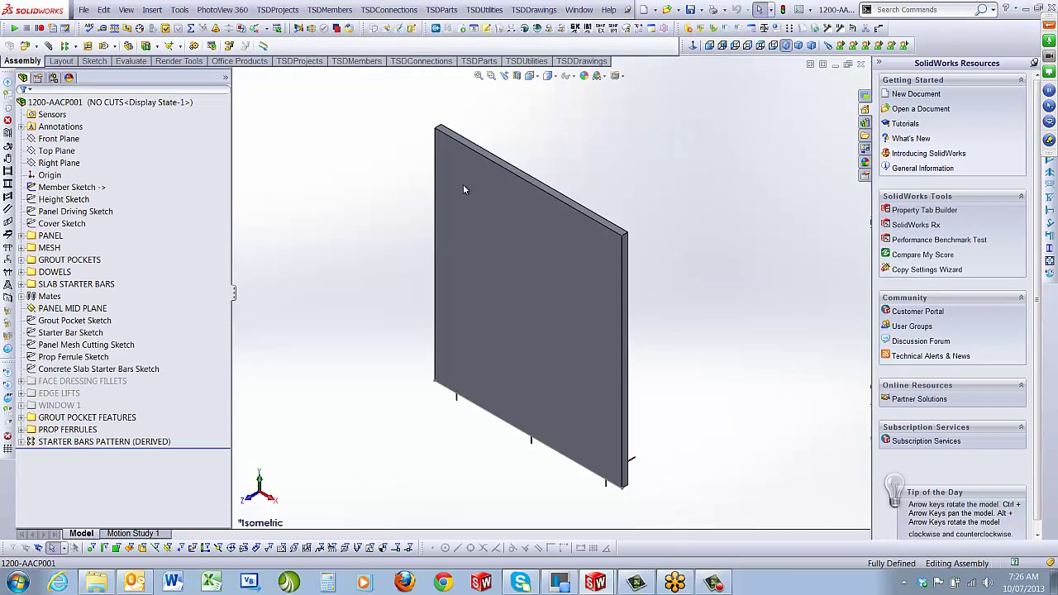
Step: Examine the custom properties of the 1200-AACP001 panel assembly, such as strength, mesh, cover, volume and ferrule quantities
left_click(83, 9)
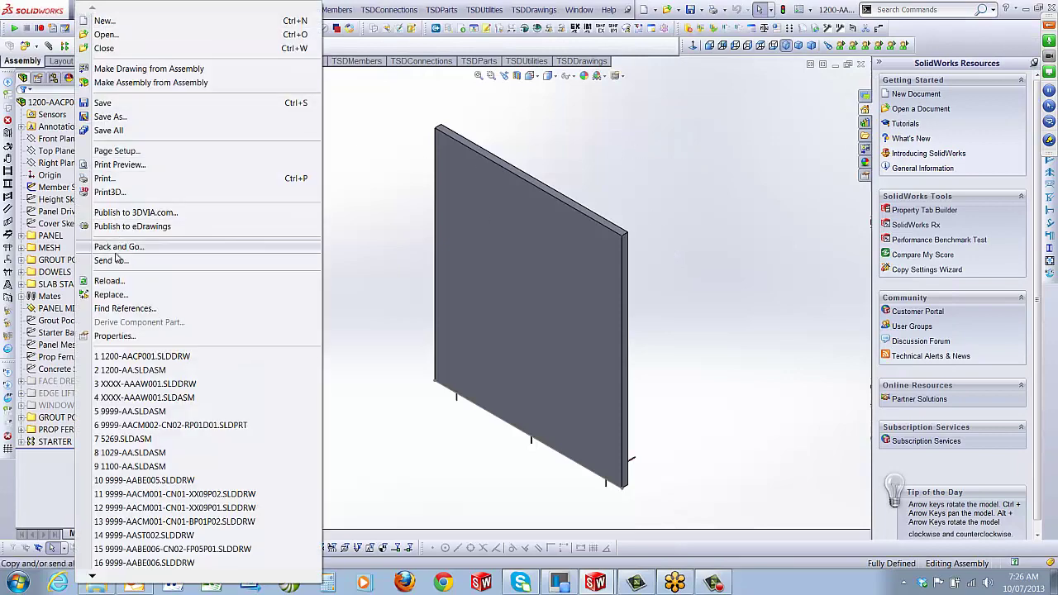
left_click(142, 336)
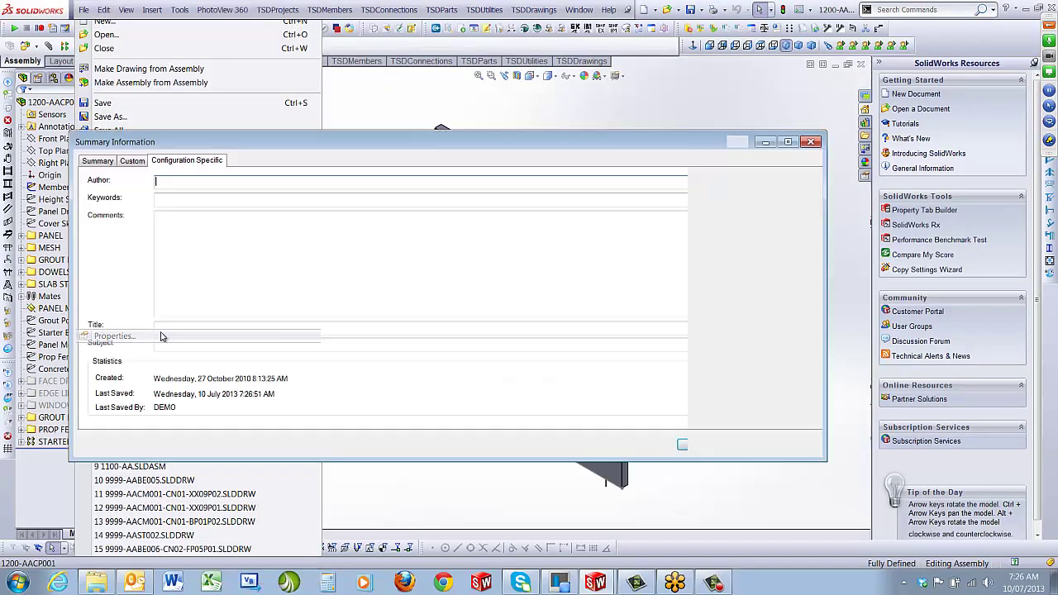
left_click(132, 161)
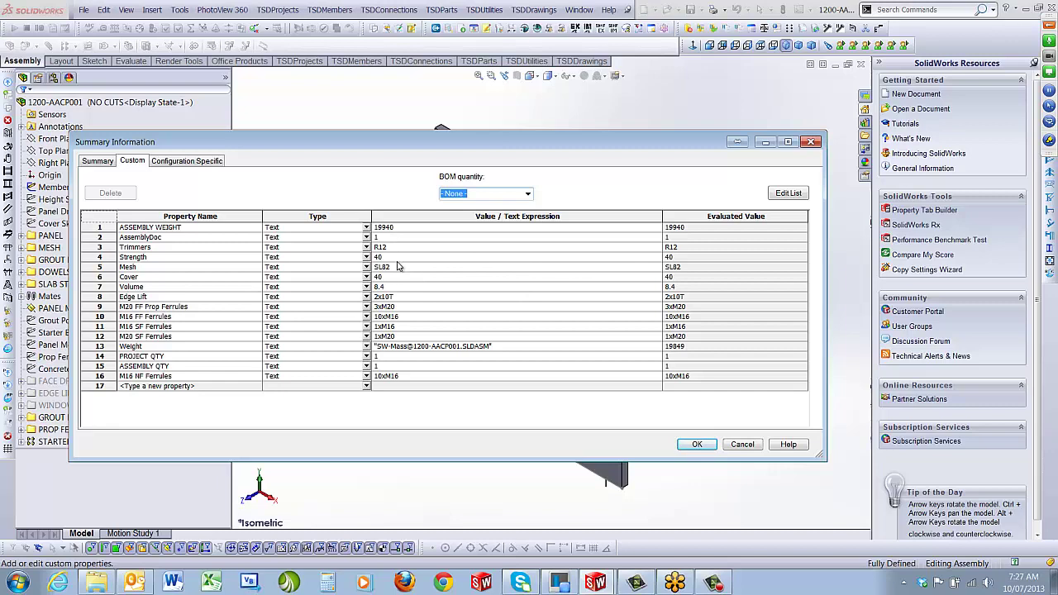
left_click(707, 450)
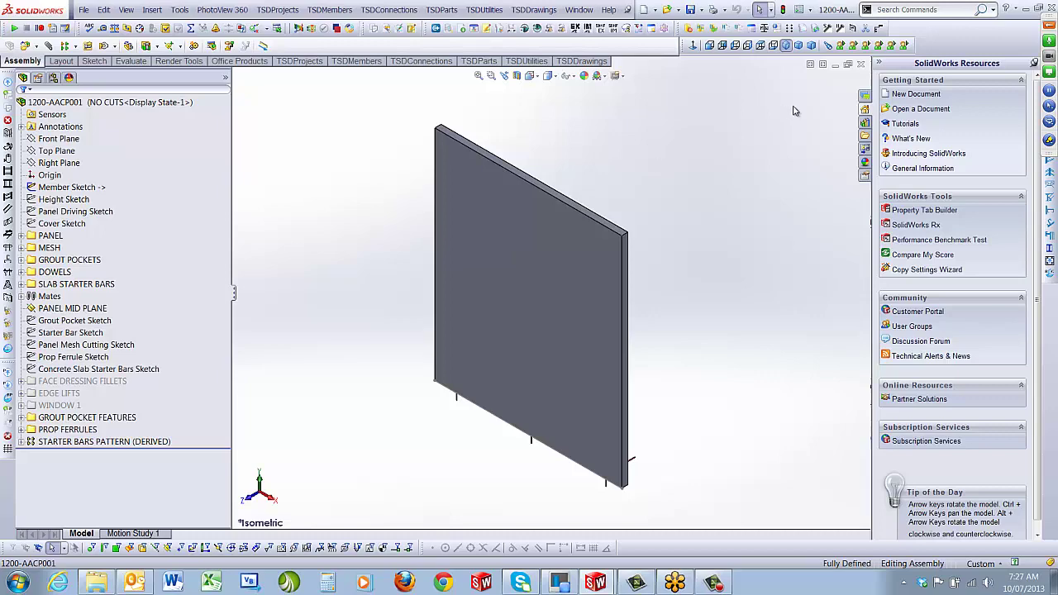
Step: Close the panel assembly and delete the single concrete panel member from the 1200-AA assembly
left_click(860, 64)
left_click(527, 293)
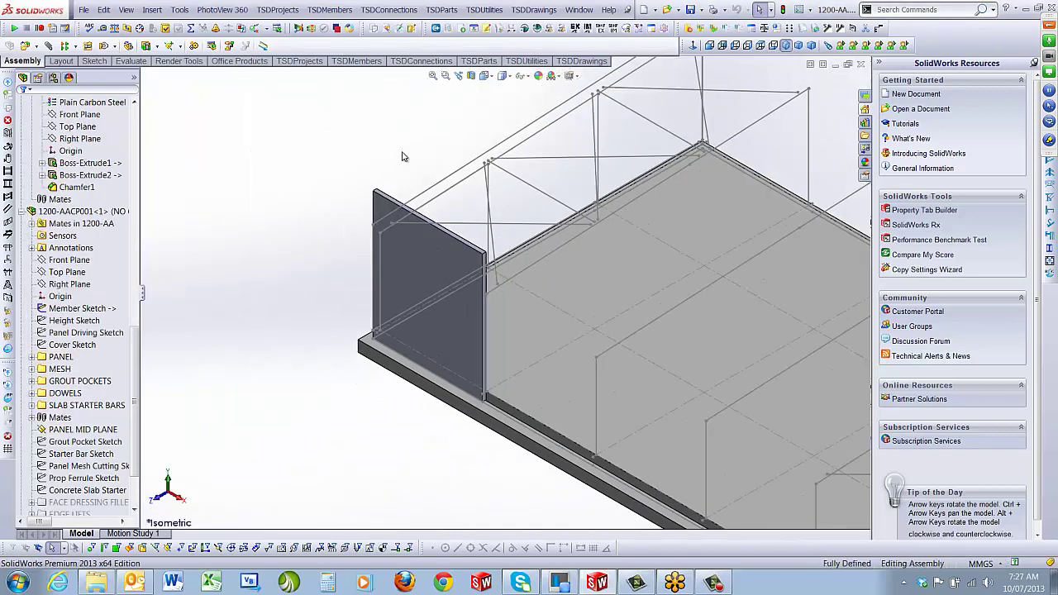
left_click(329, 9)
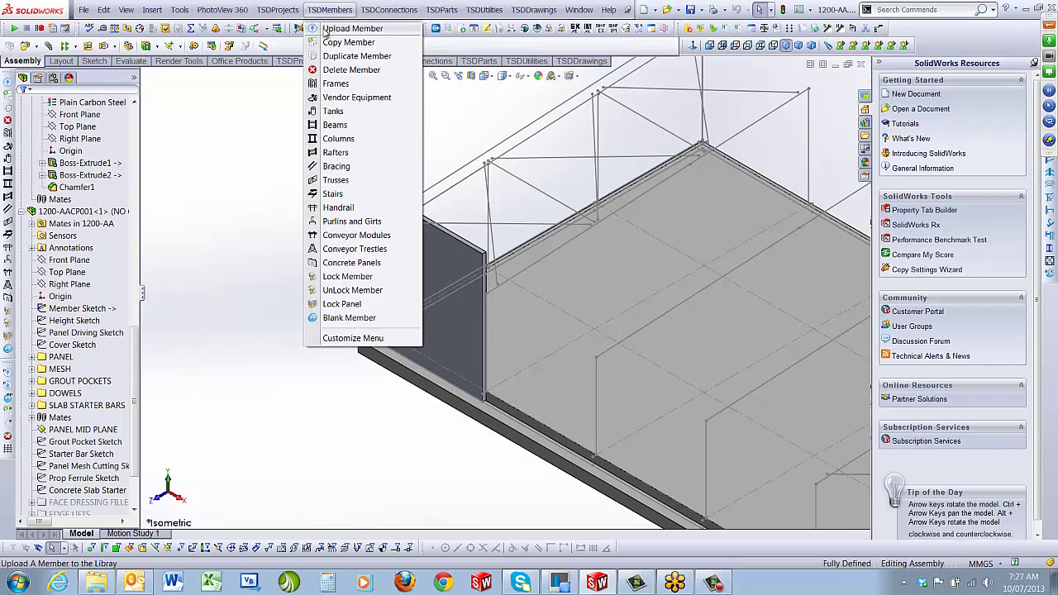
left_click(334, 70)
left_click(408, 231)
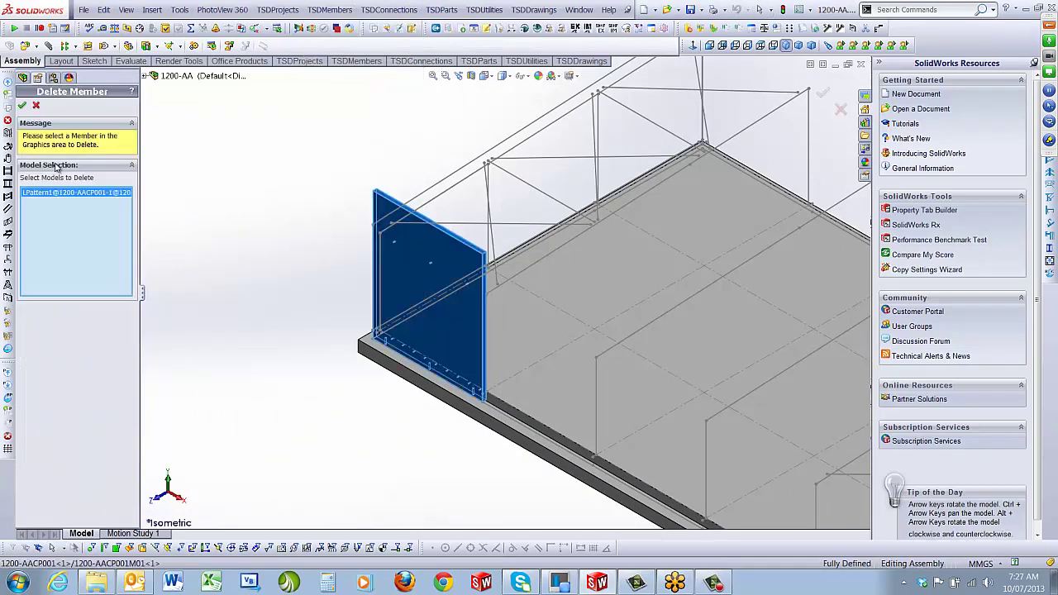
left_click(23, 106)
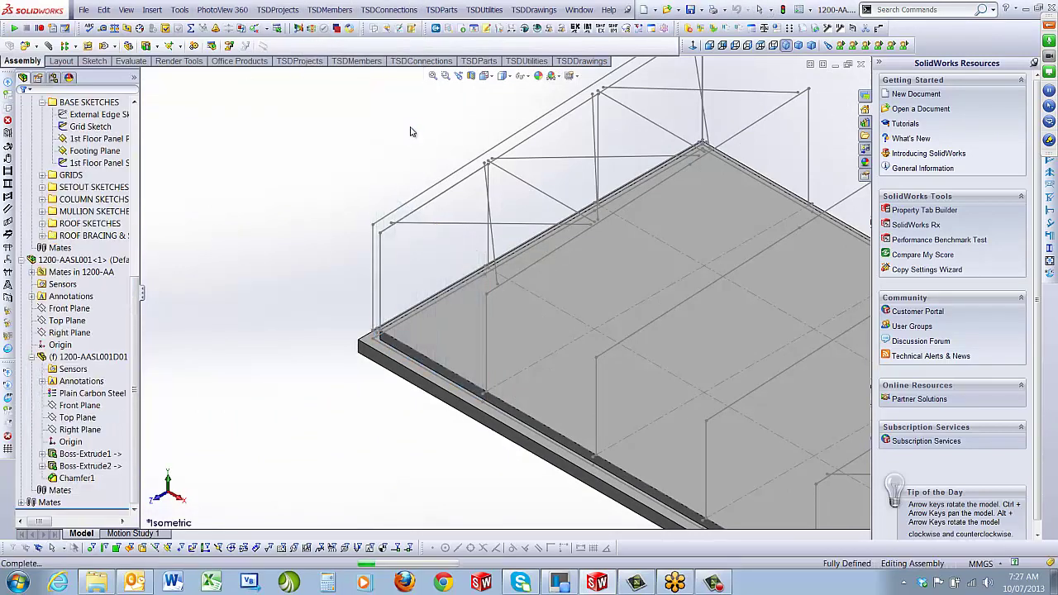
Step: Close the 1200-AA assembly and reopen it from the recent files
scroll(413, 146, "up", 6)
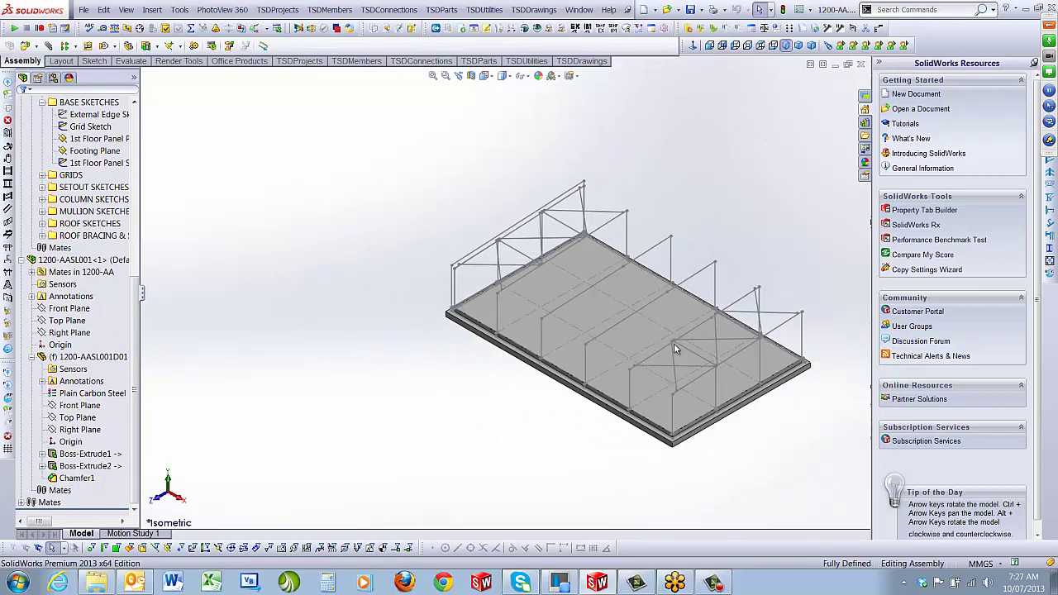
scroll(507, 264, "down", 3)
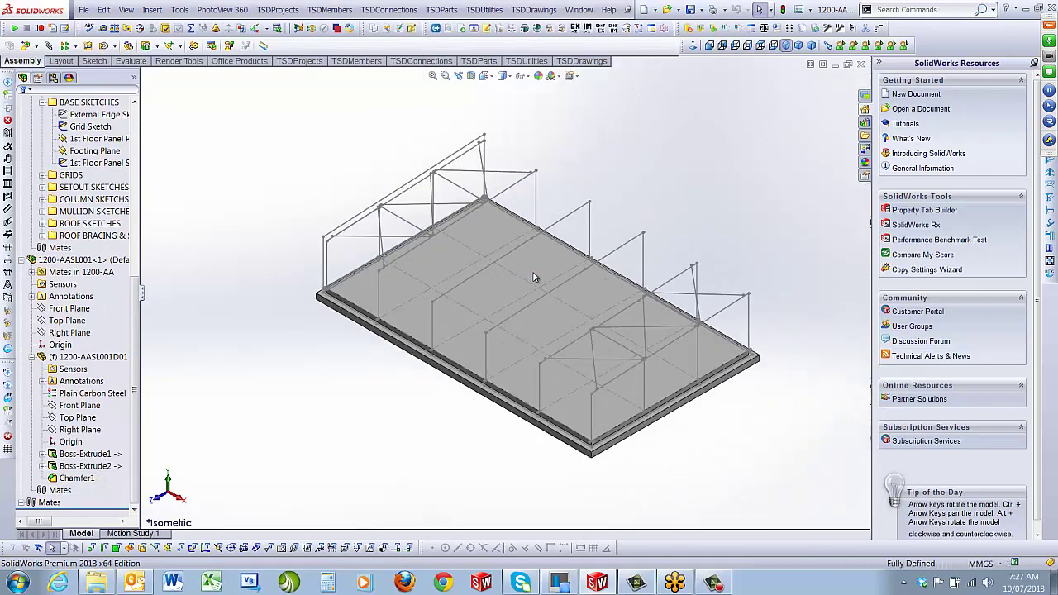
left_click(860, 65)
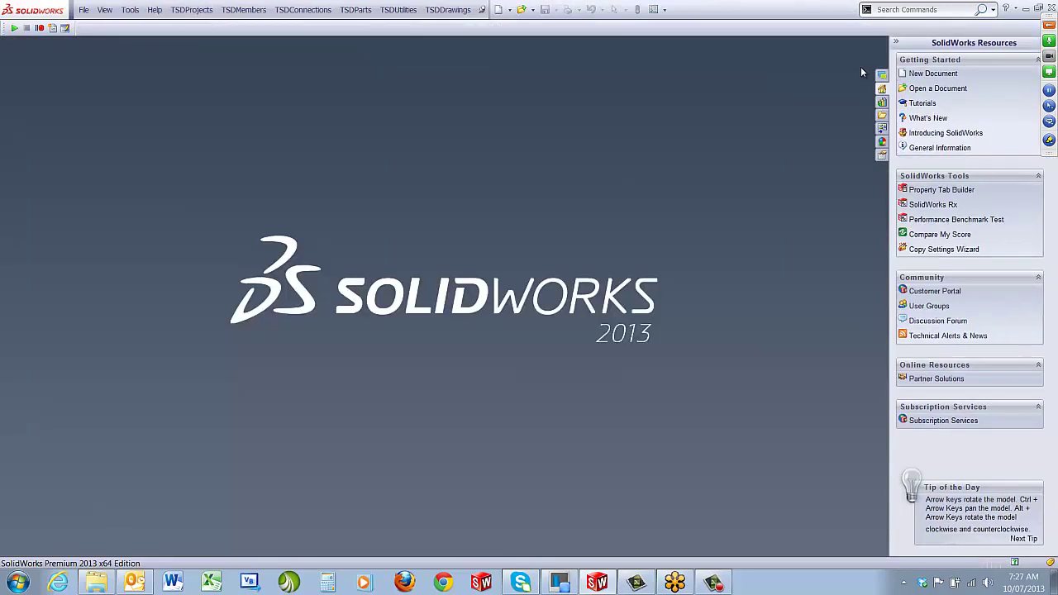
left_click(83, 10)
left_click(117, 63)
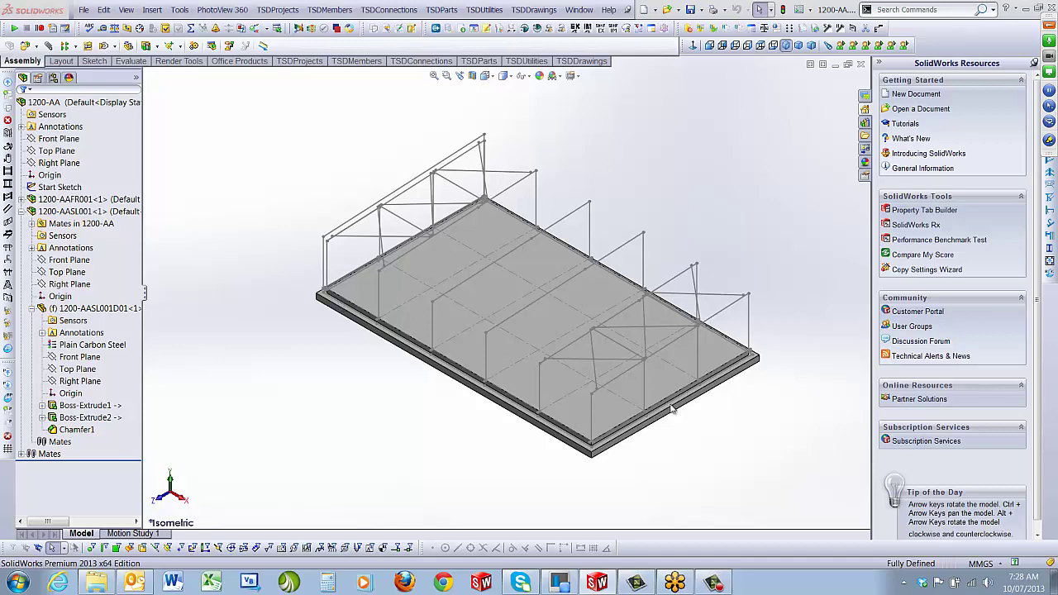
Step: Insert CIVIL PANELS members from supplier TILT onto the whole 1st Floor Panel Sketch, using the Sketch insertion option, and close the Members command
scroll(565, 213, "down", 2)
scroll(577, 386, "up", 3)
scroll(580, 400, "down", 1)
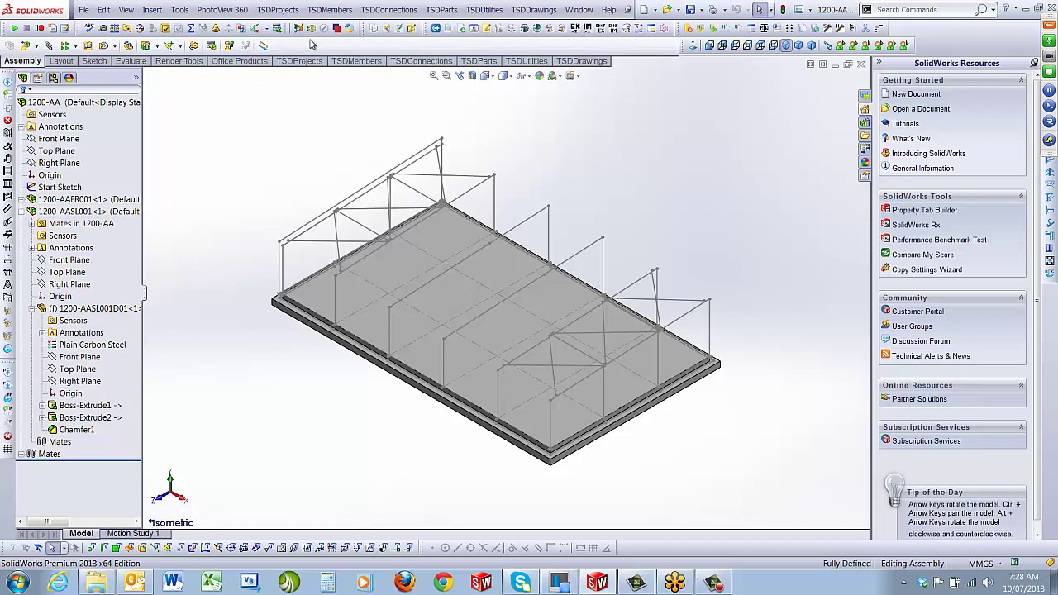
left_click(312, 10)
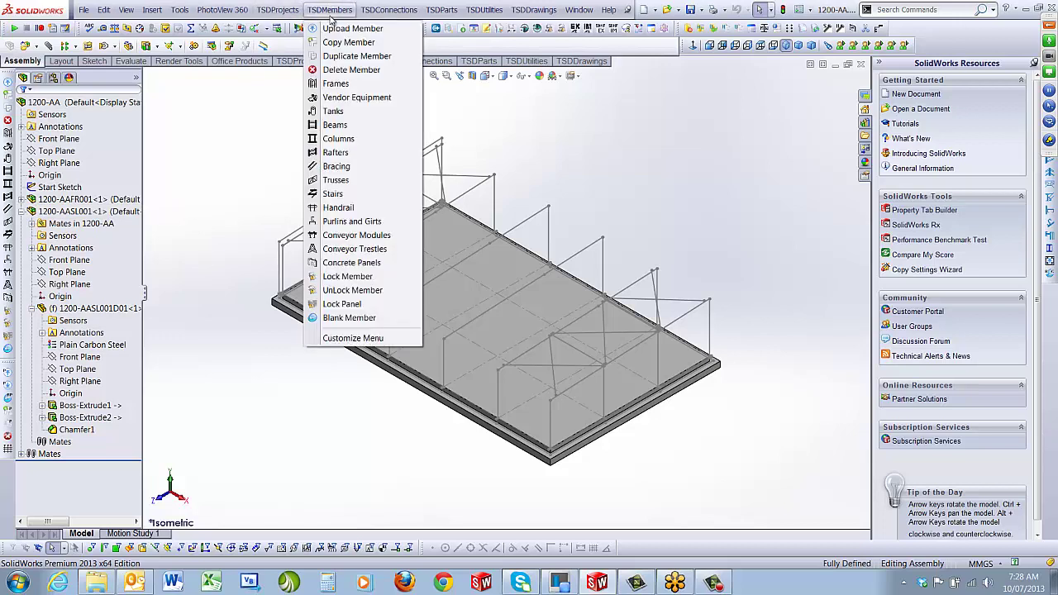
left_click(370, 262)
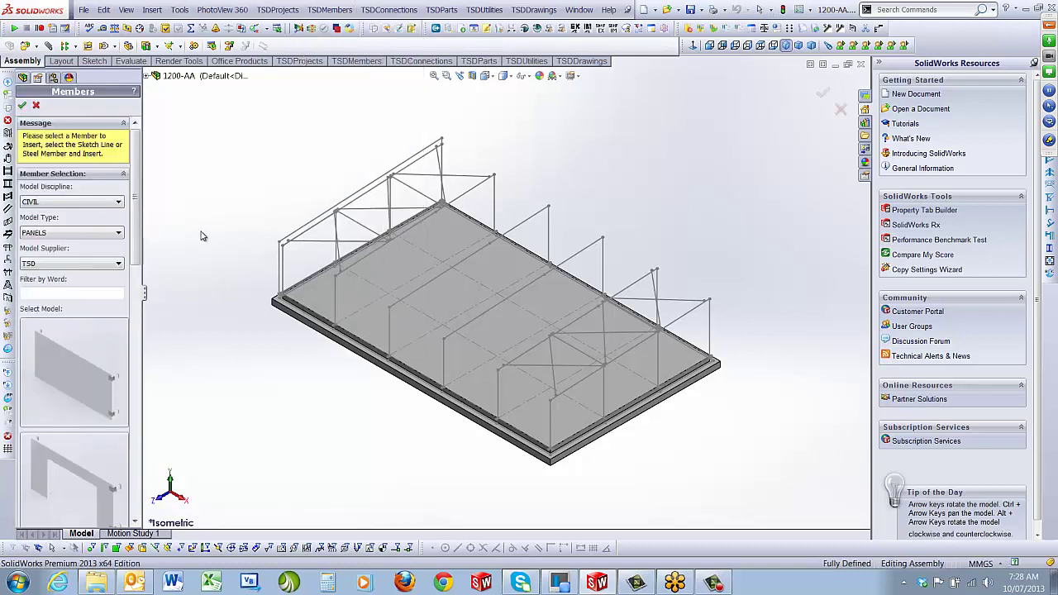
left_click(67, 263)
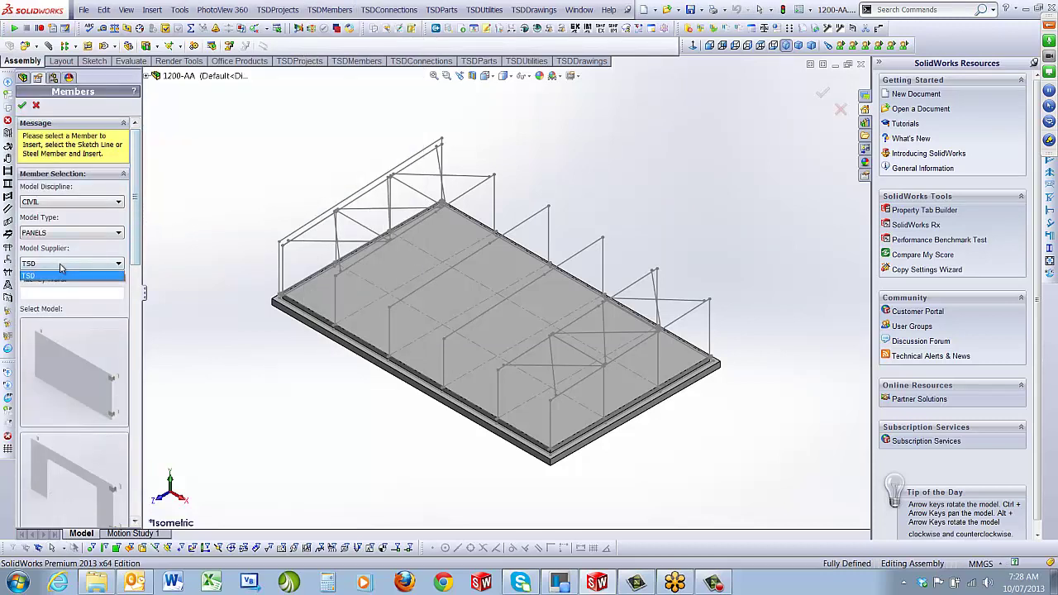
left_click(56, 281)
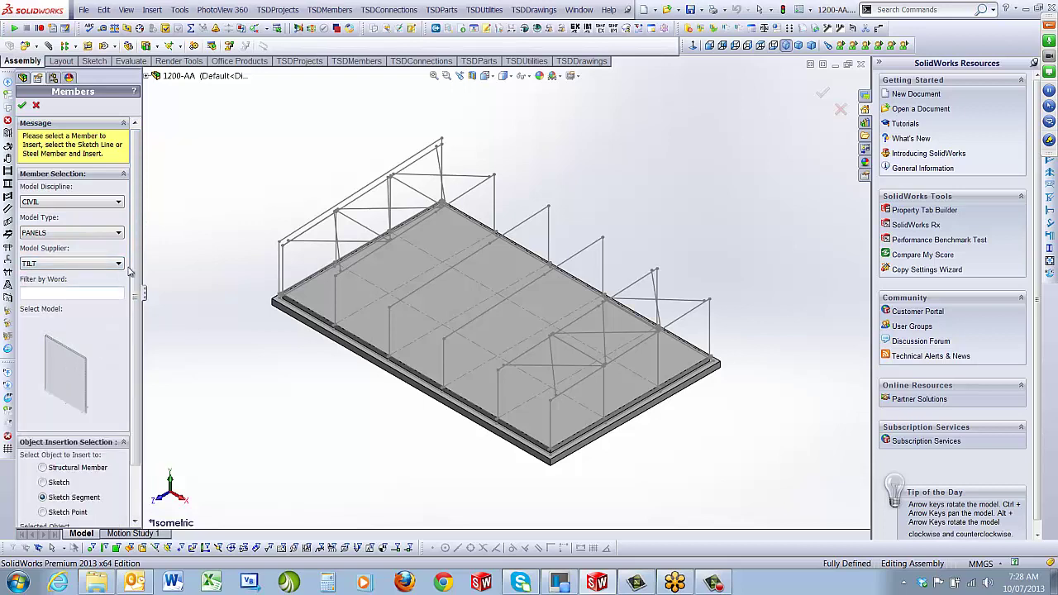
scroll(69, 372, "down", 2)
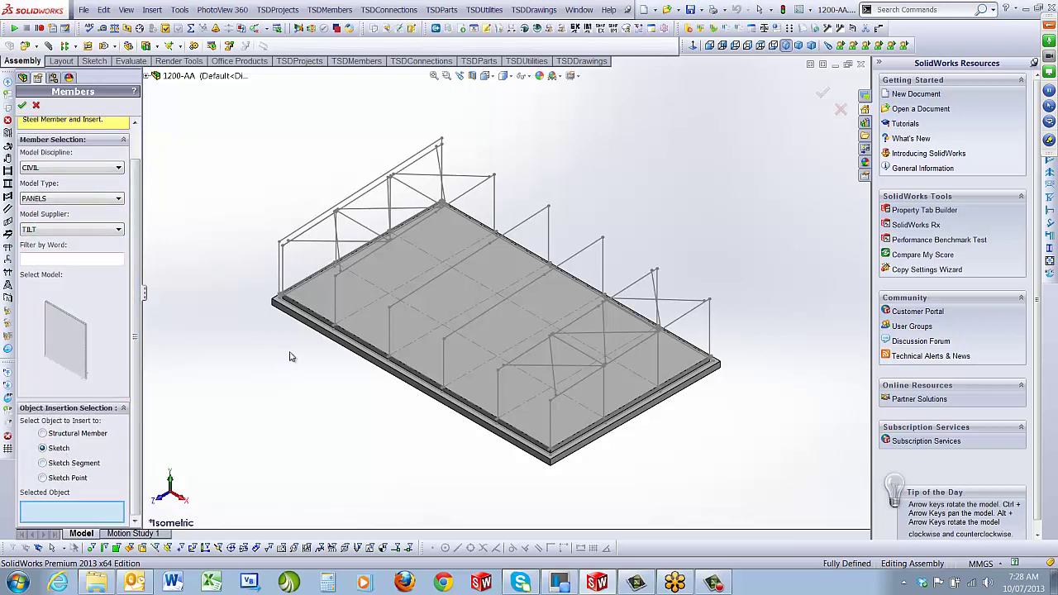
left_click(305, 320)
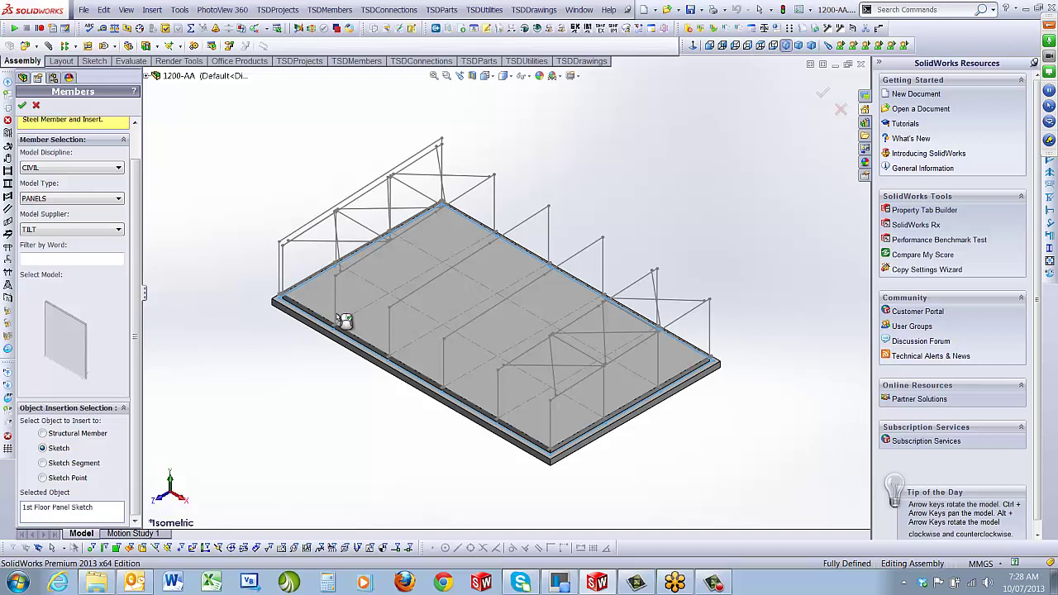
left_click(821, 91)
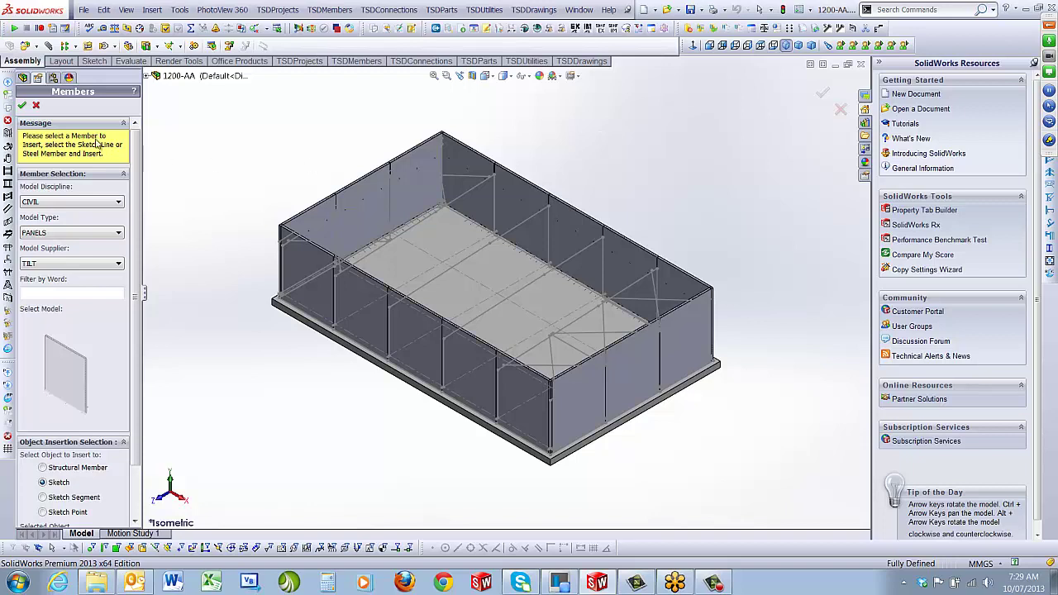
left_click(36, 105)
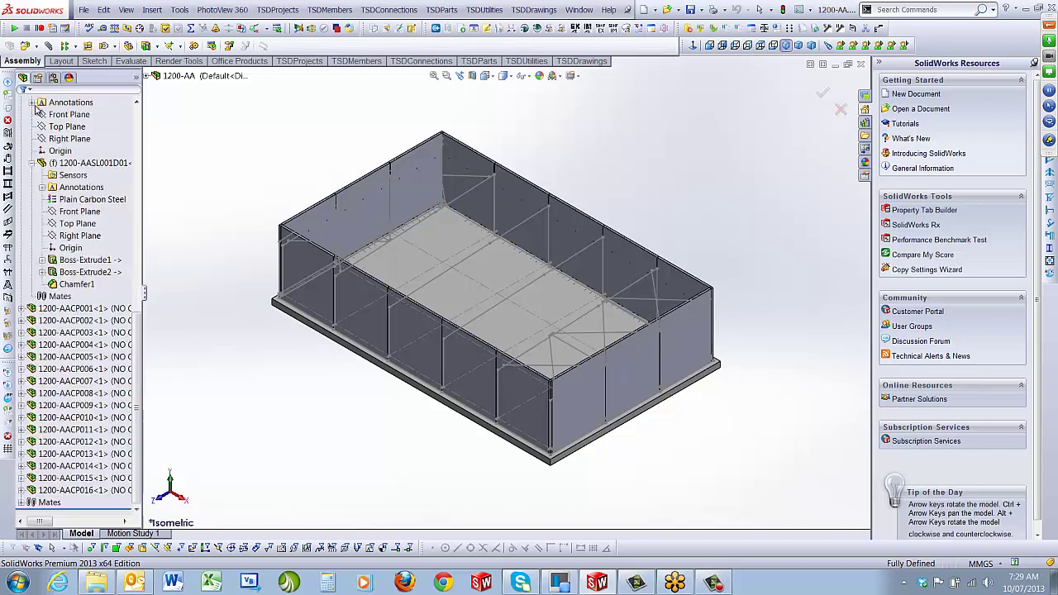
Step: Collapse the slab member's branches in the feature tree and examine where the panels meet at the building's front corner
left_click(31, 164)
left_click(22, 187)
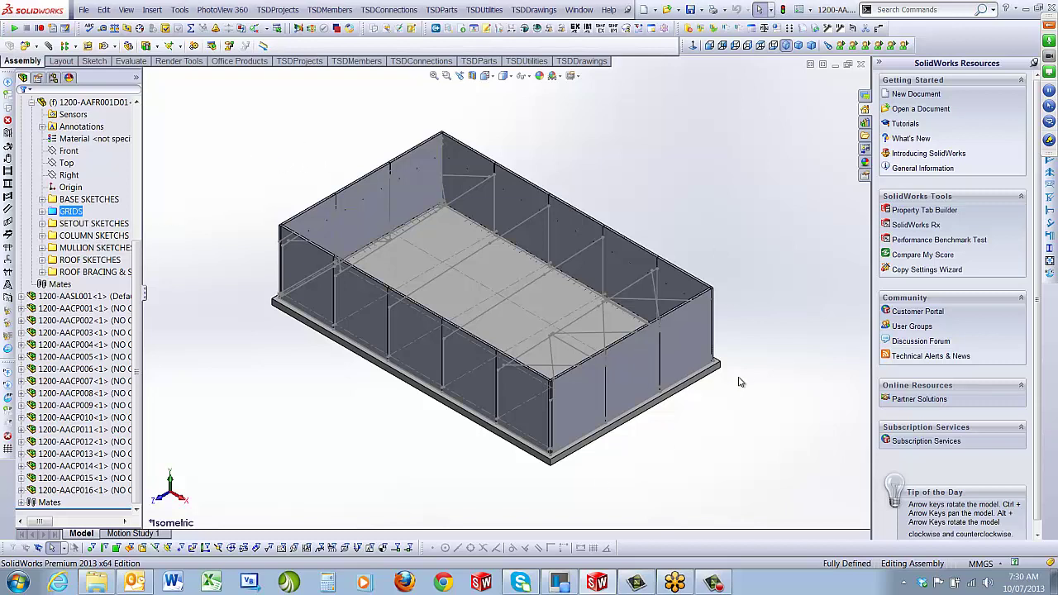
scroll(560, 405, "down", 10)
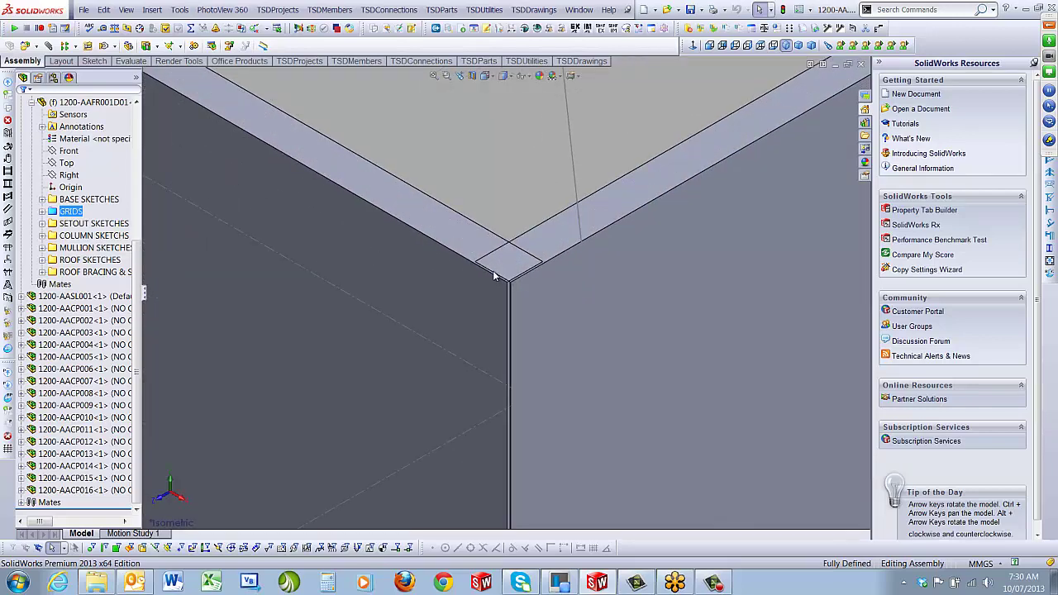
scroll(551, 394, "up", 6)
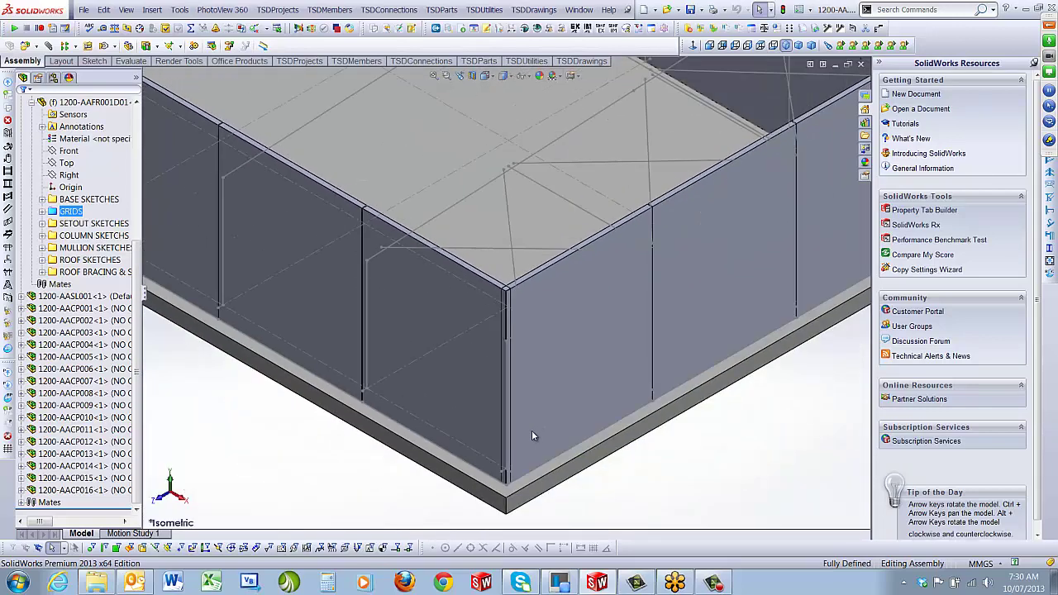
Step: Set the corner-side gap in panel 1200-AACP005's Panel Driving Sketch to 0 mm and rebuild the assembly
scroll(509, 390, "down", 2)
left_click(460, 334)
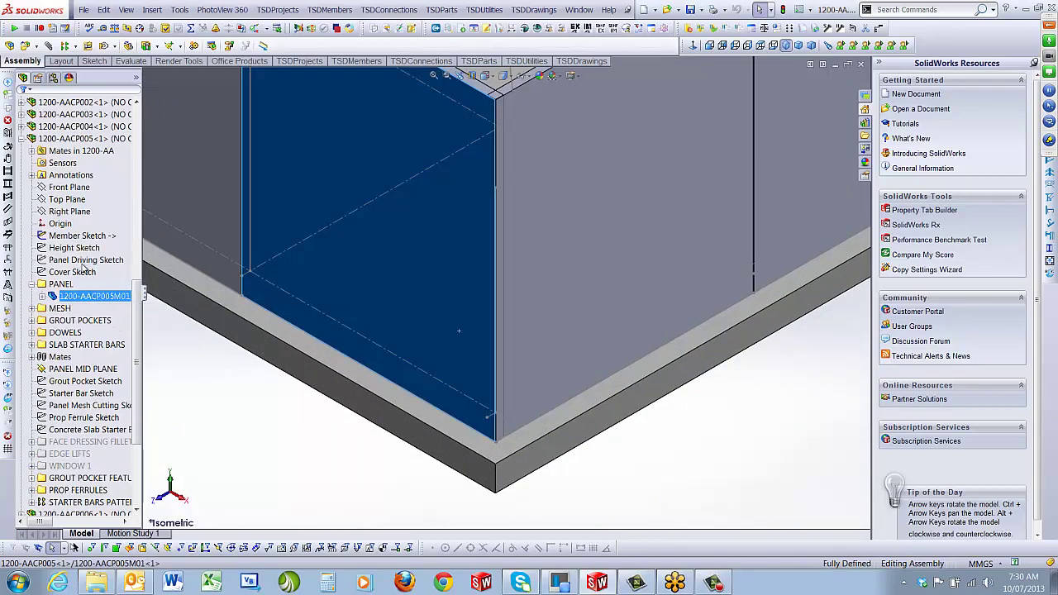
left_click(83, 261)
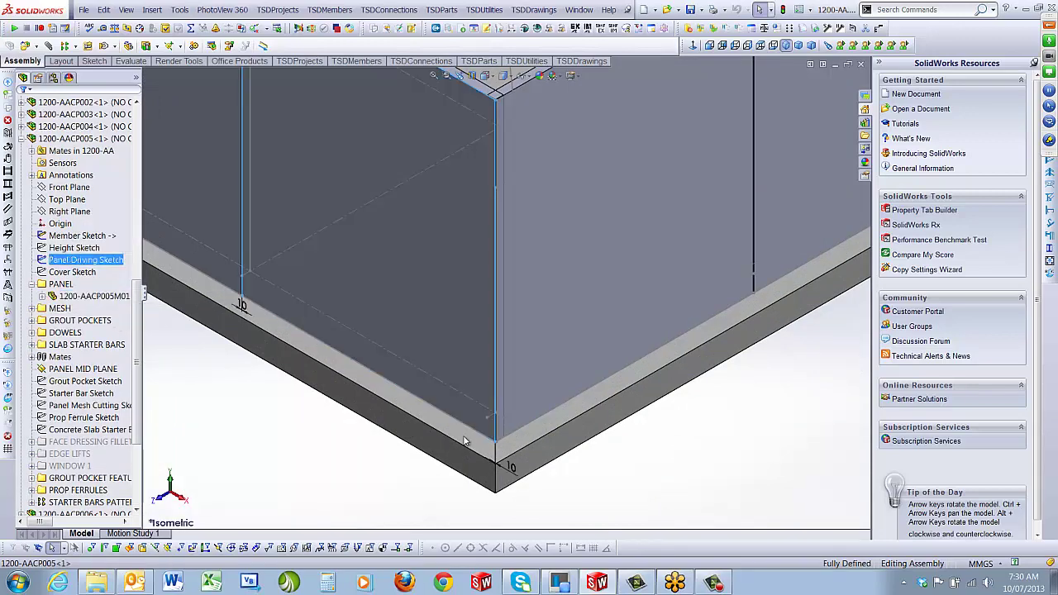
double_click(511, 468)
type("0")
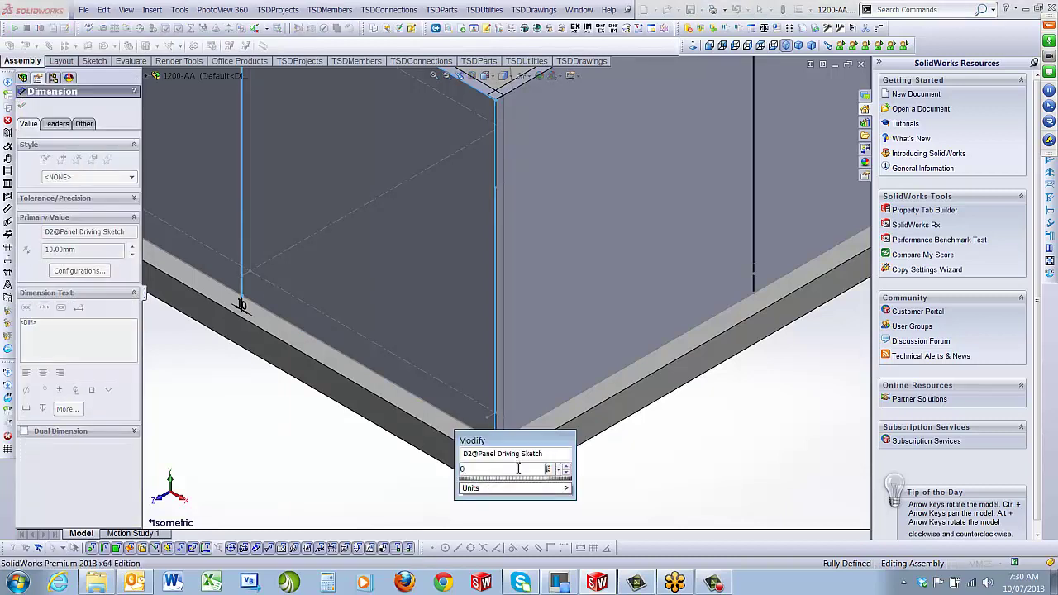
key("Return")
left_click(631, 476)
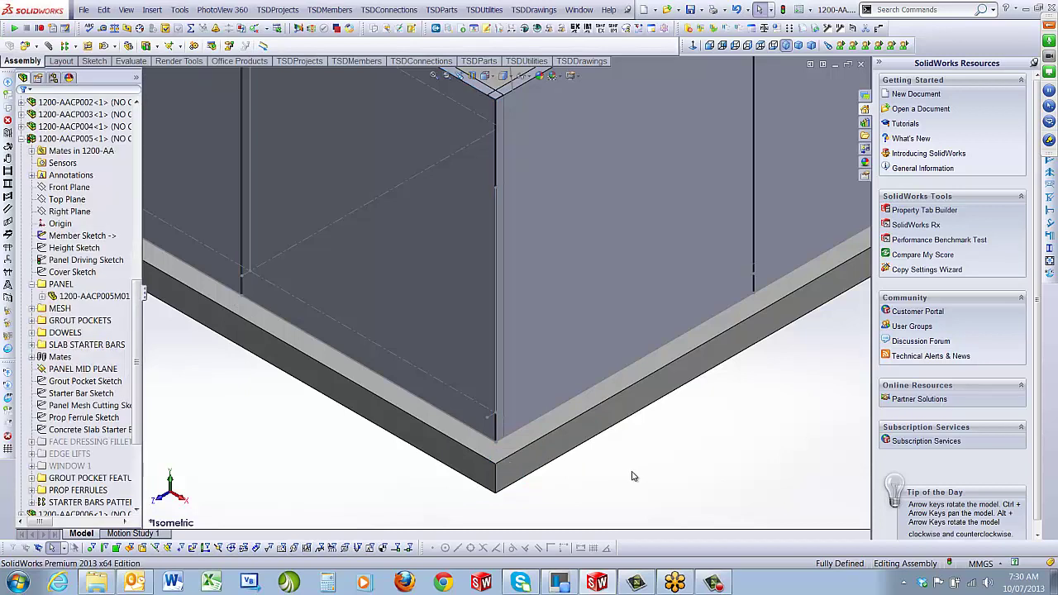
key("ctrl+b")
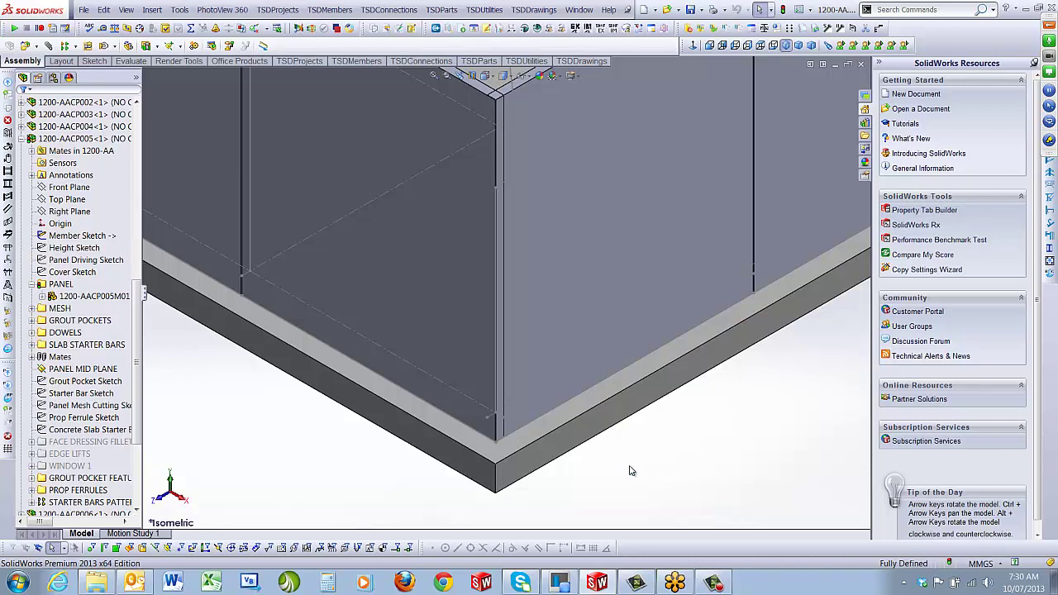
key("ctrl+b")
Step: Check the length of panel 1200-AACP005's top end edge where it meets panel 1200-AACP006 at the front corner
left_click(534, 273)
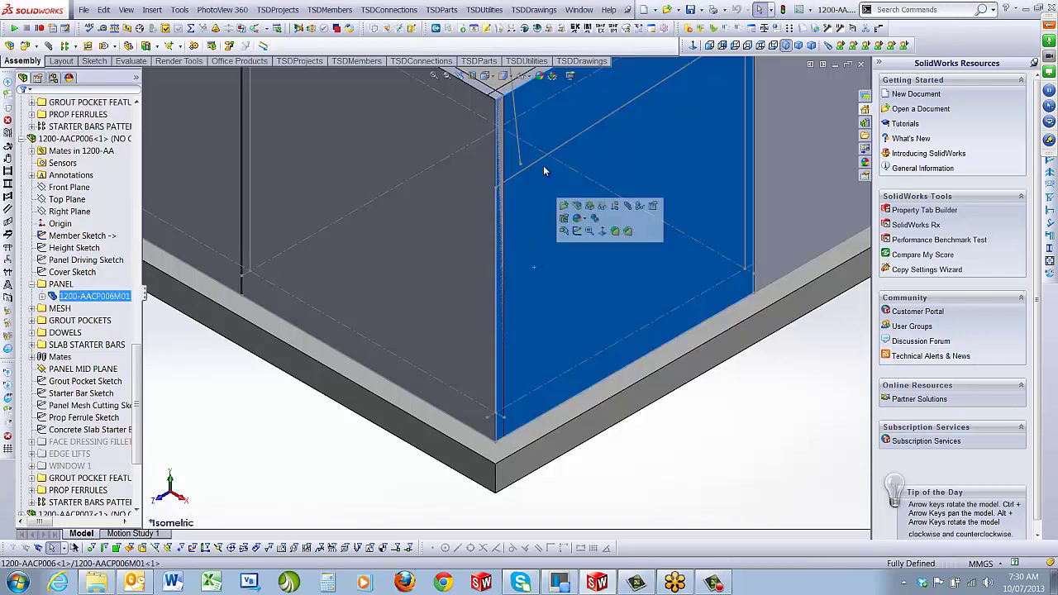
scroll(543, 166, "down", 5)
scroll(447, 281, "up", 5)
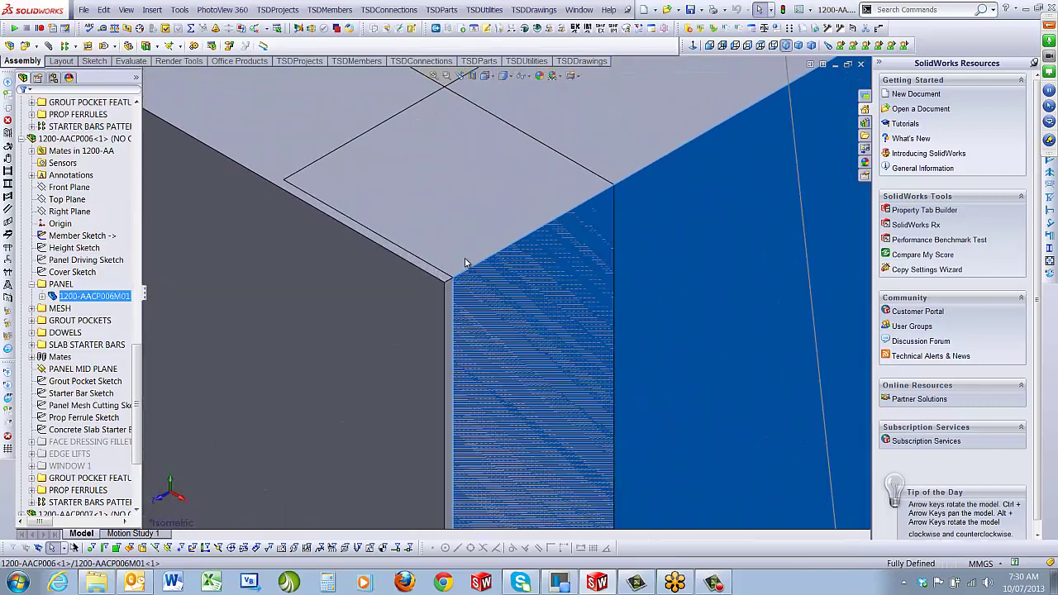
left_click(450, 282)
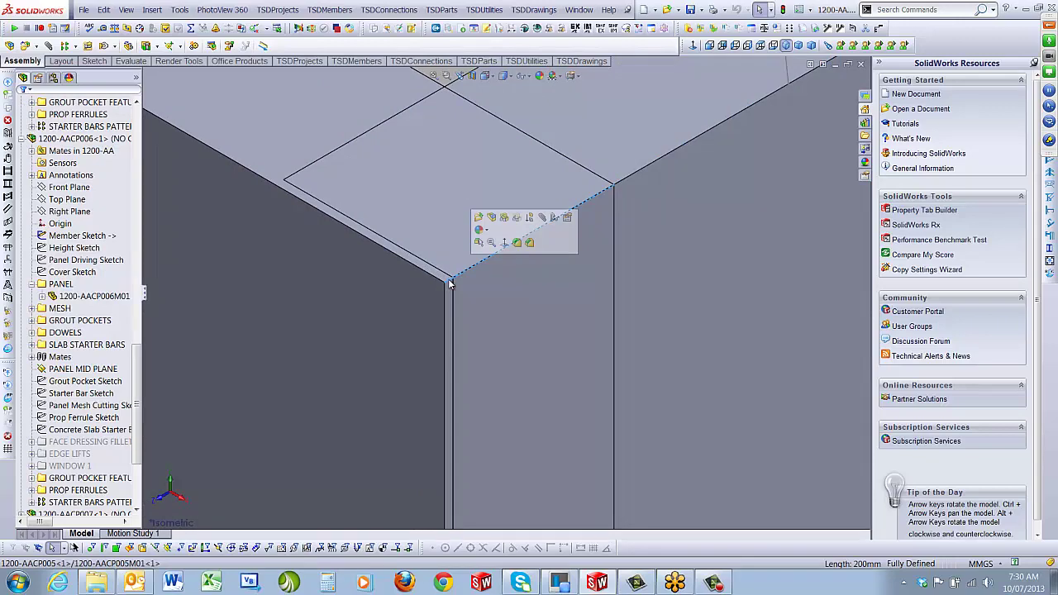
scroll(434, 274, "up", 5)
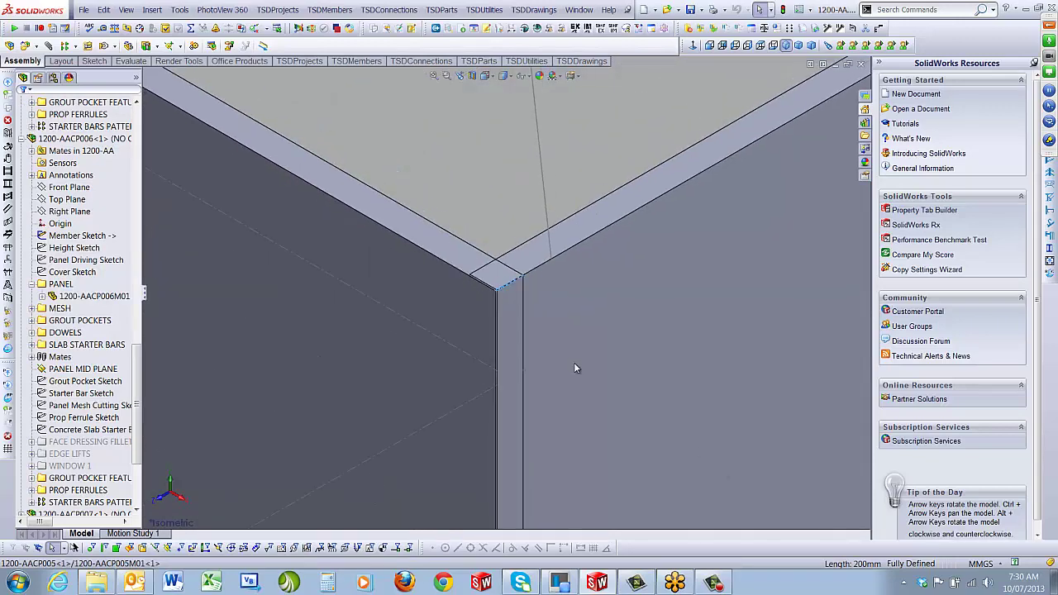
scroll(528, 446, "up", 3)
scroll(523, 397, "down", 2)
Step: Set the corner-side gap in panel 1200-AACP006's Panel Driving Sketch to 220 mm
left_click(528, 377)
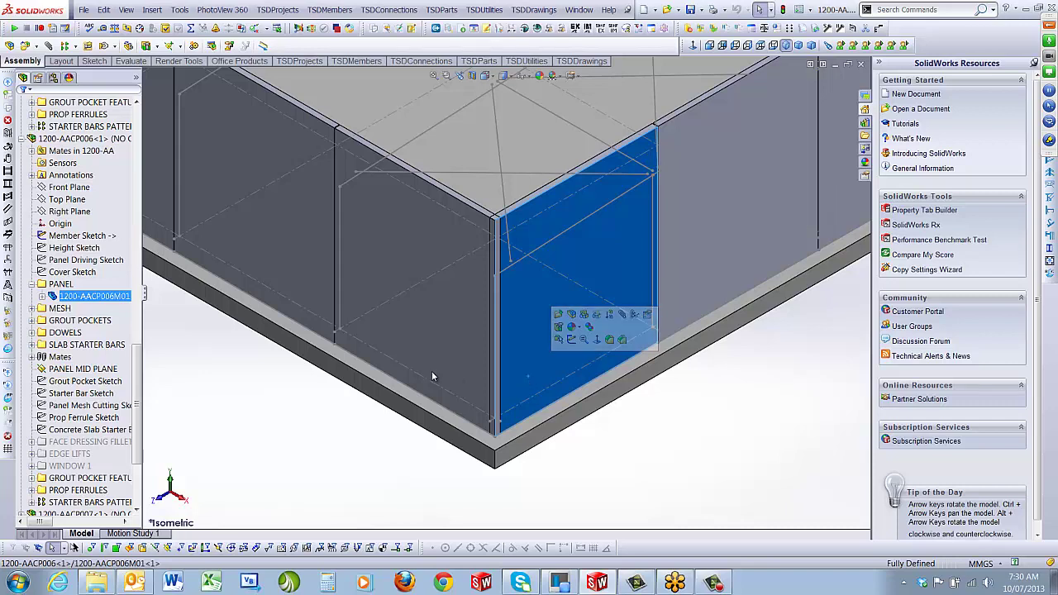
left_click(71, 261)
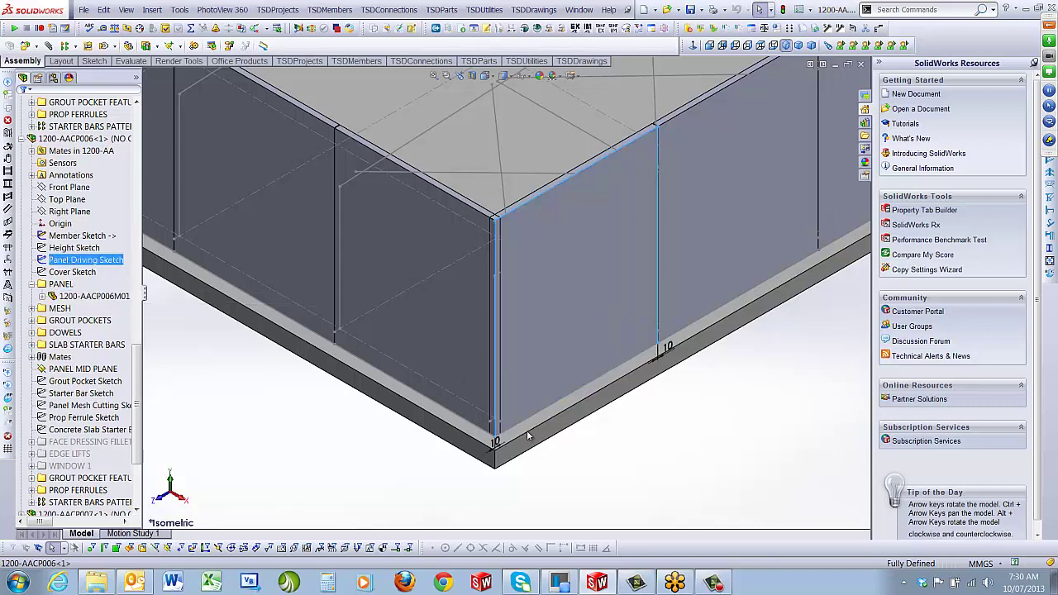
double_click(495, 444)
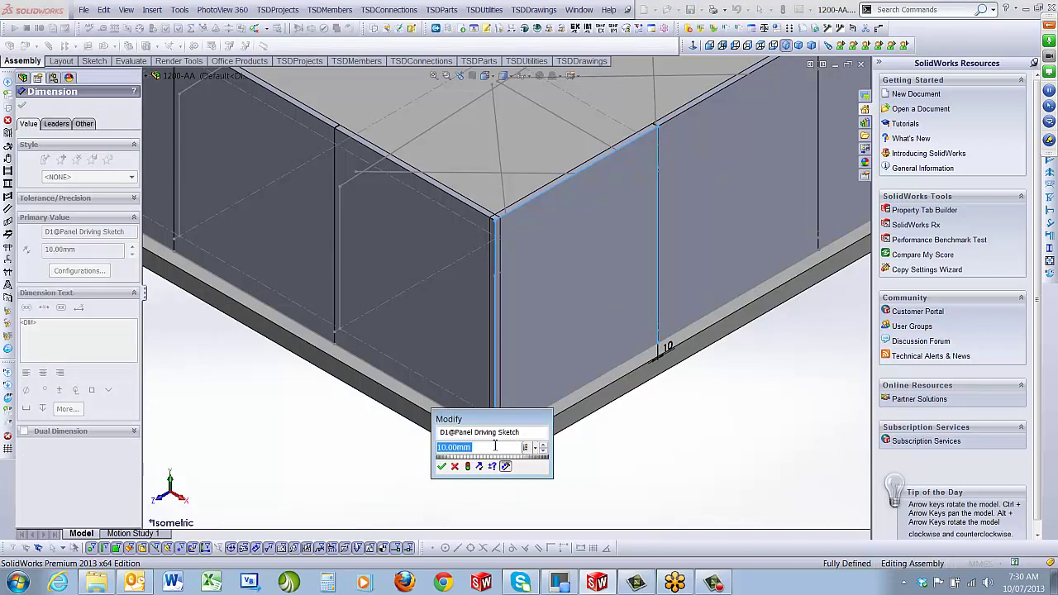
type("220")
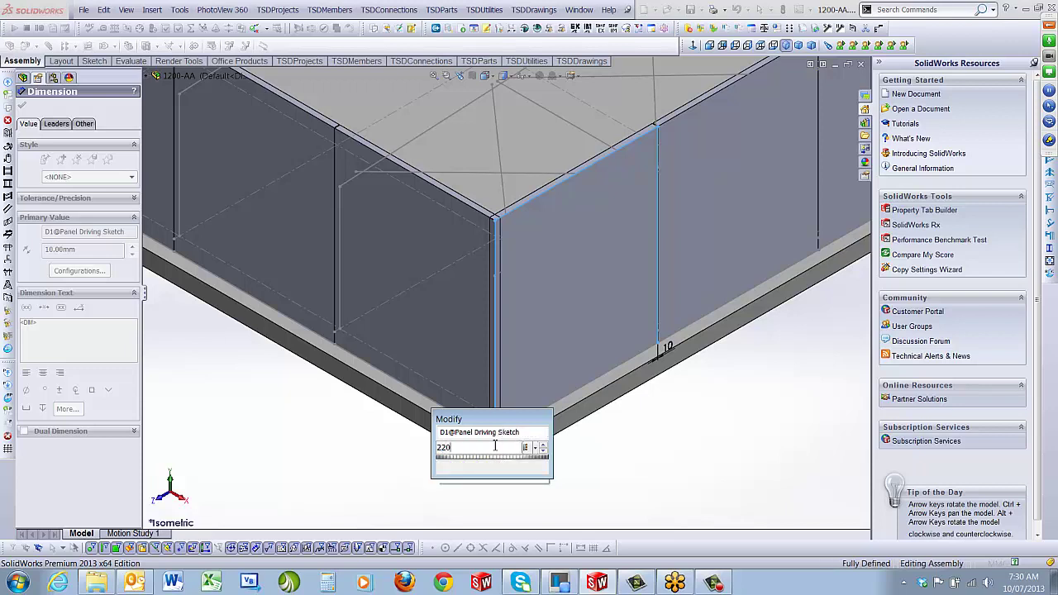
key("Return")
key("Escape")
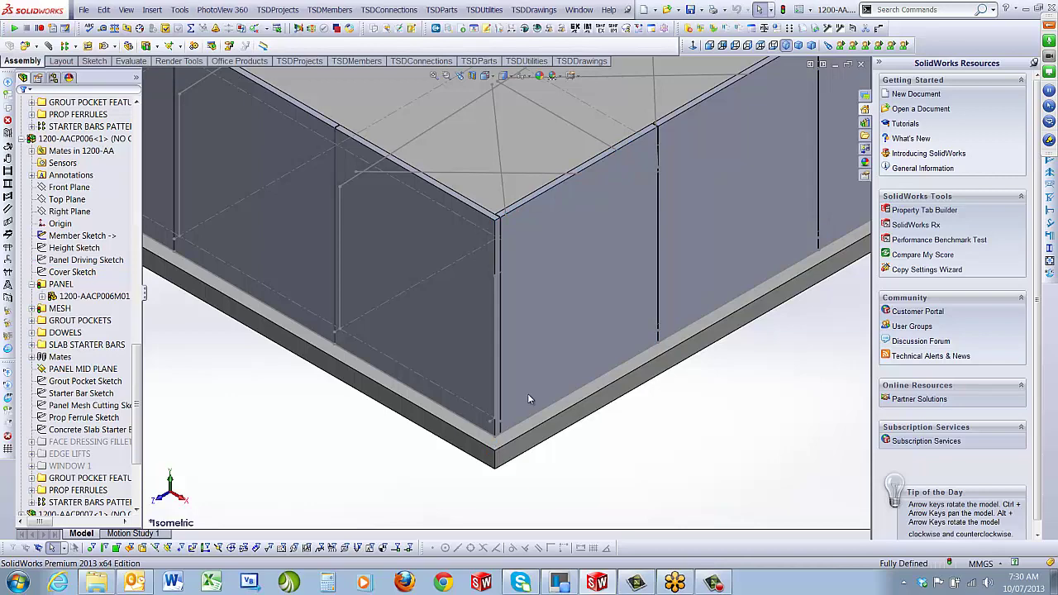
Step: Examine the joint between the two corner panels from above and rebuild the assembly
scroll(518, 283, "down", 8)
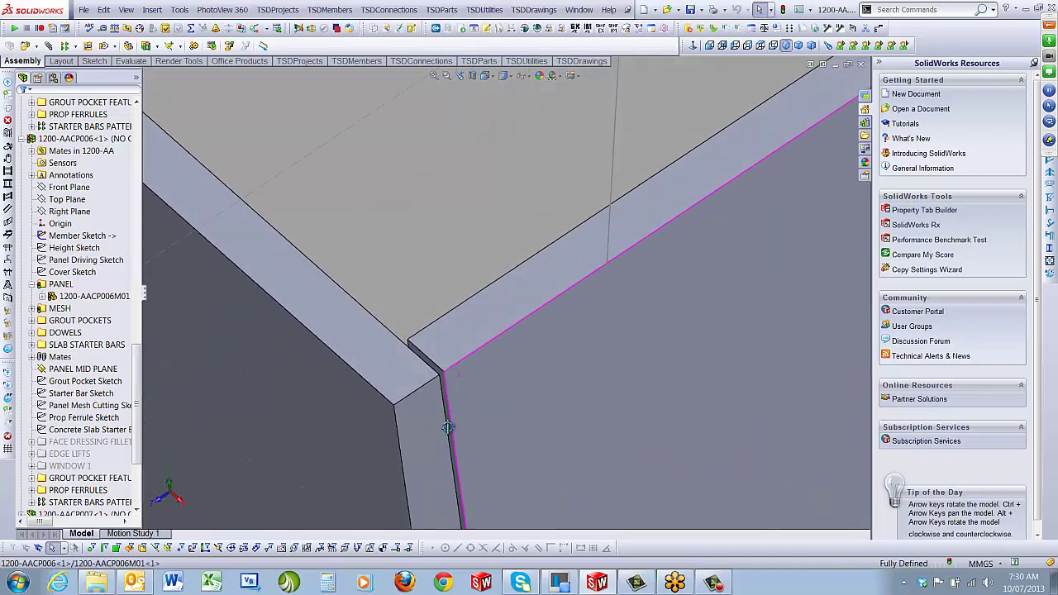
middle_click_drag(452, 497, 458, 485)
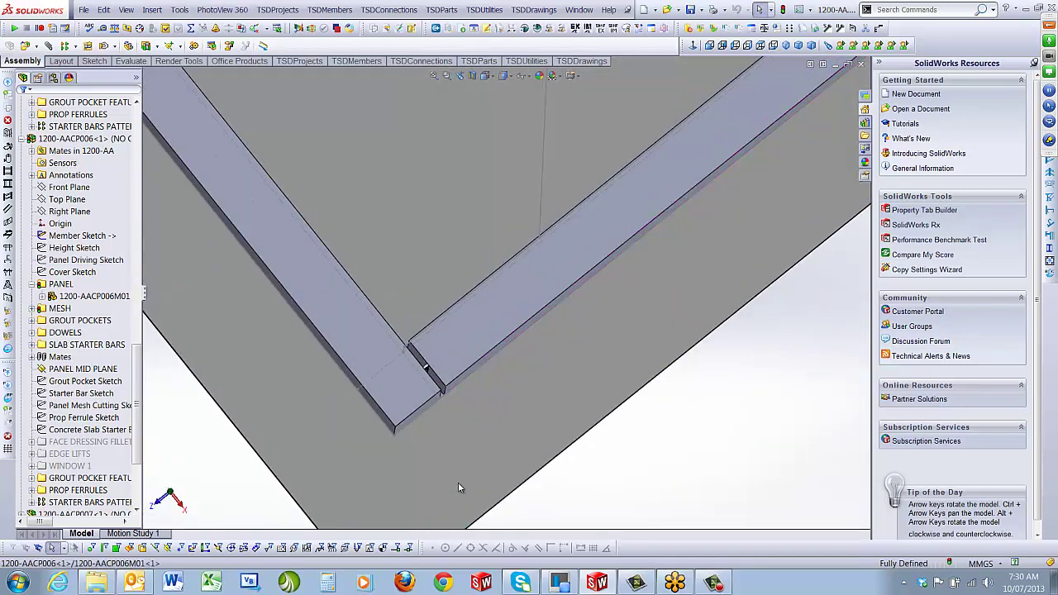
scroll(451, 397, "down", 4)
scroll(413, 301, "down", 2)
mouse_move(391, 301)
middle_mouse_down()
mouse_move(455, 300)
mouse_move(396, 302)
middle_mouse_up()
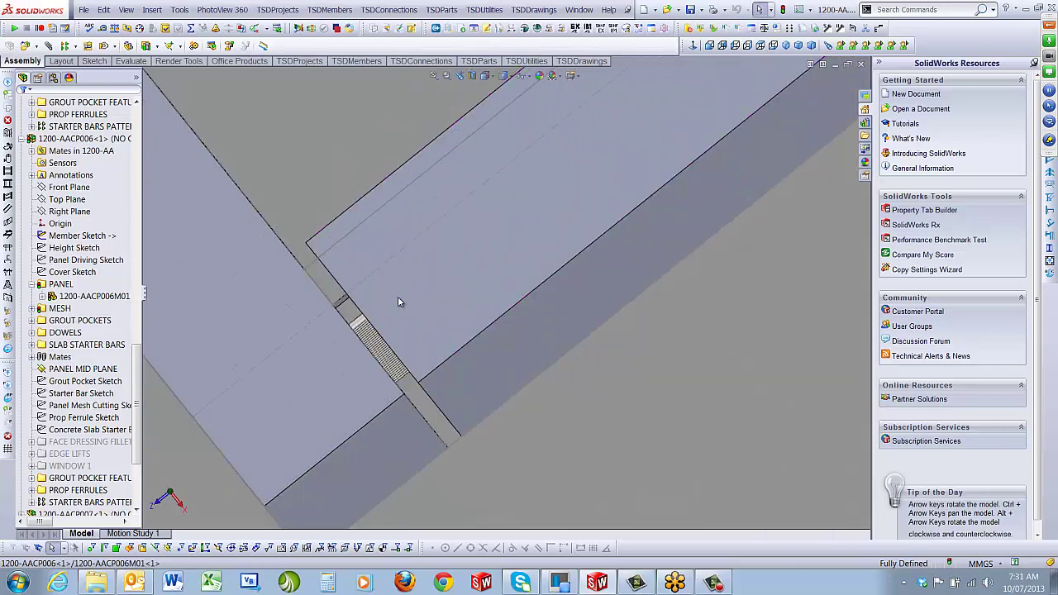
key("ctrl+b")
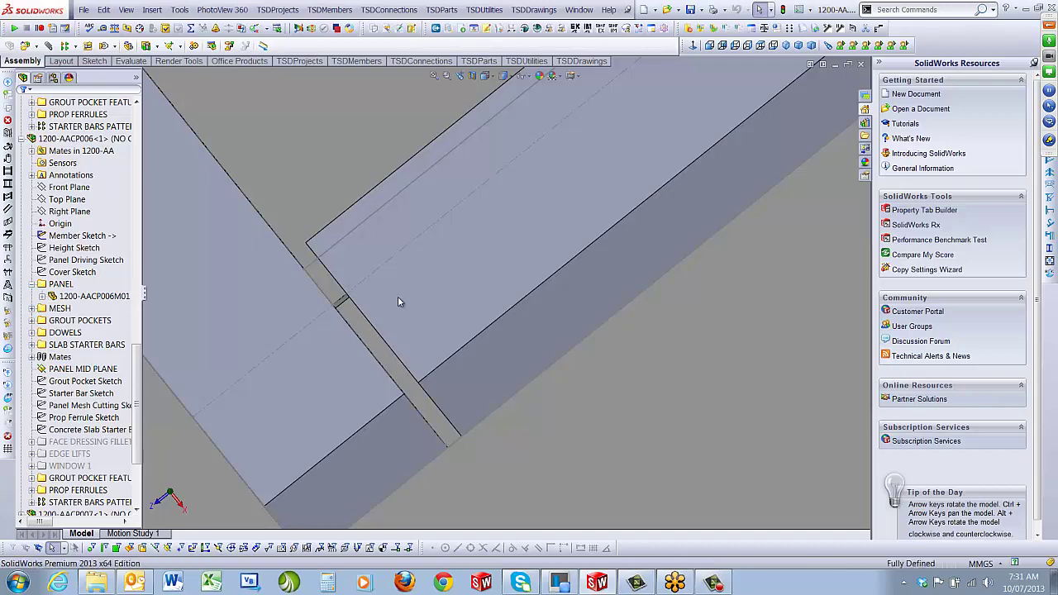
middle_click_drag(397, 296, 576, 243)
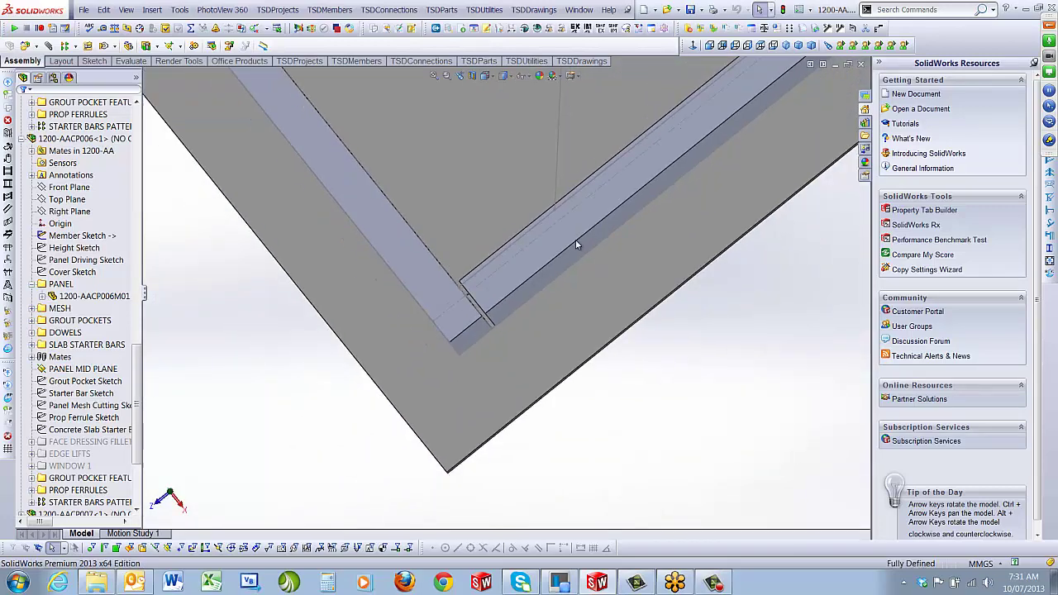
Step: Set the height dimension in panel 1200-AACP001's Height Sketch to 8 m, with the whole building in isometric view
left_click(786, 45)
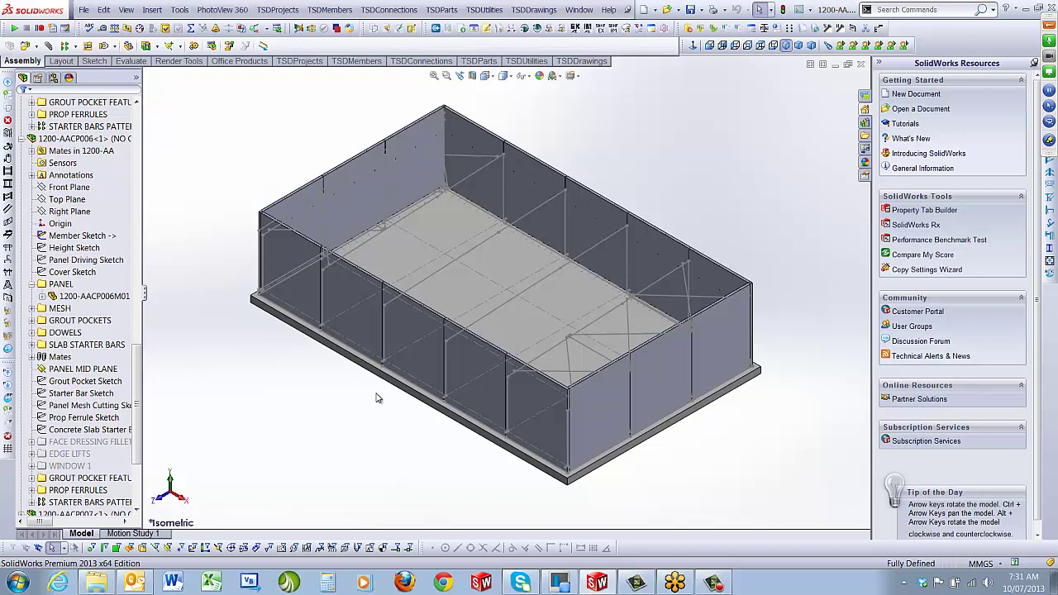
left_click(290, 251)
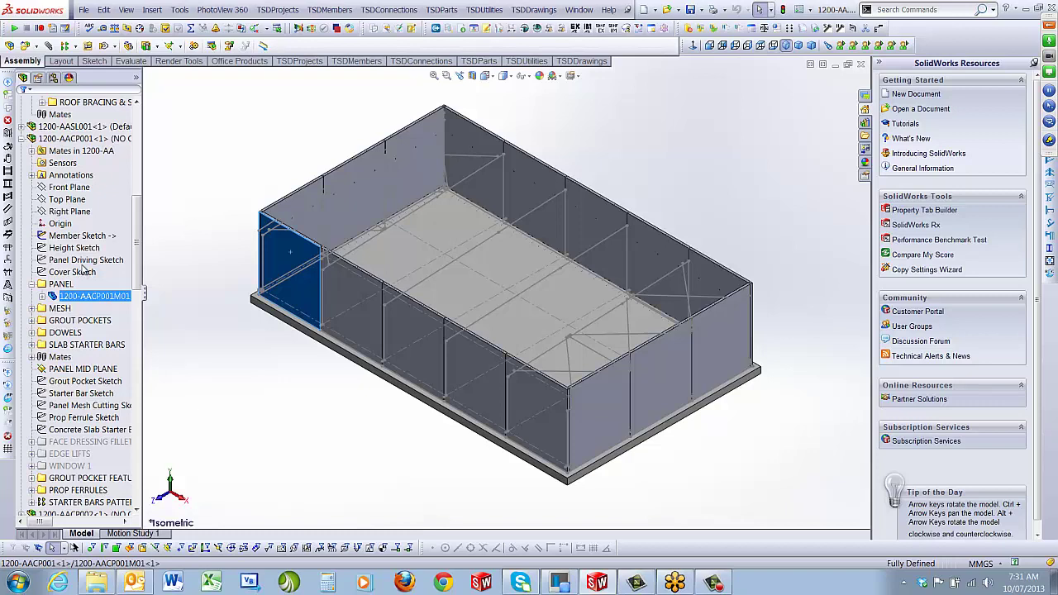
left_click(83, 247)
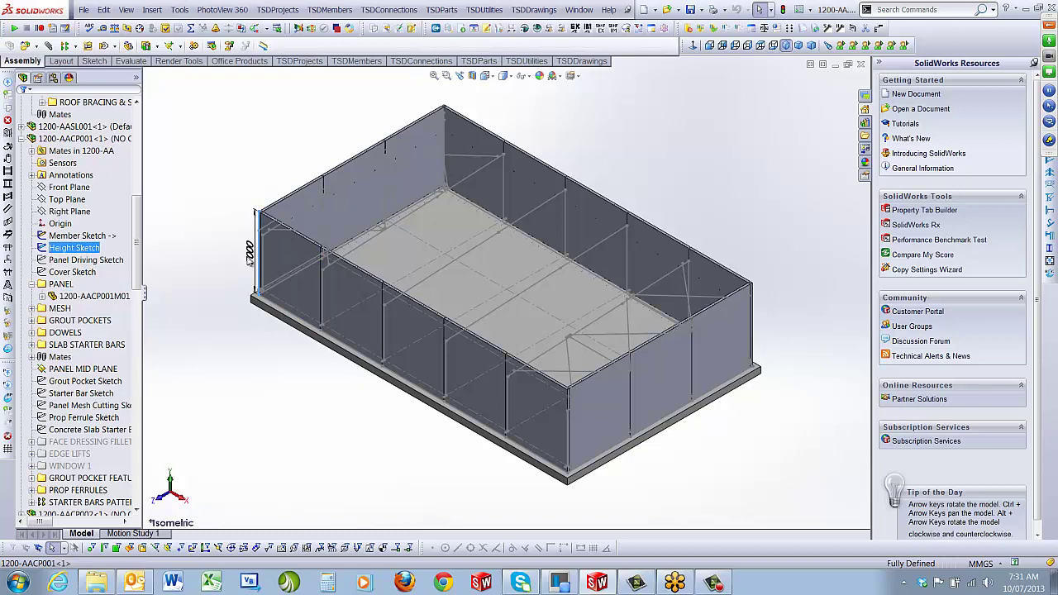
double_click(250, 261)
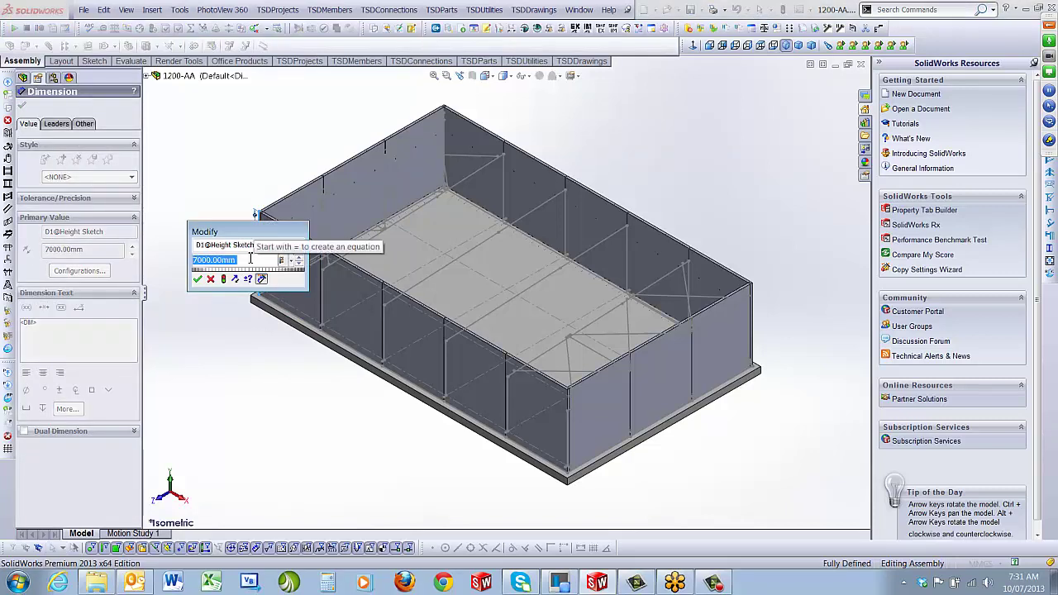
type("8m")
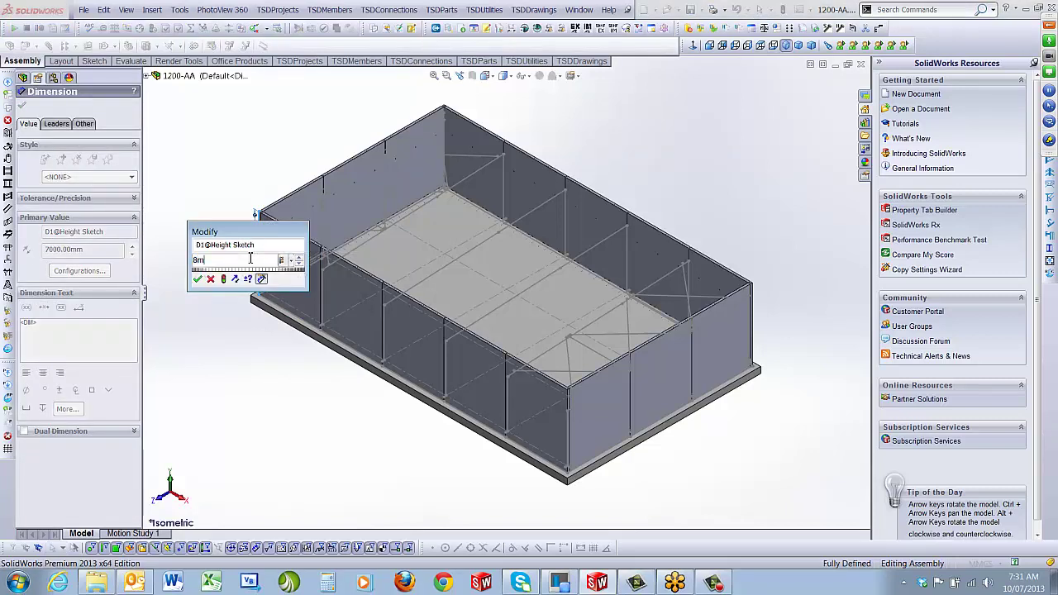
key("Return")
left_click(244, 183)
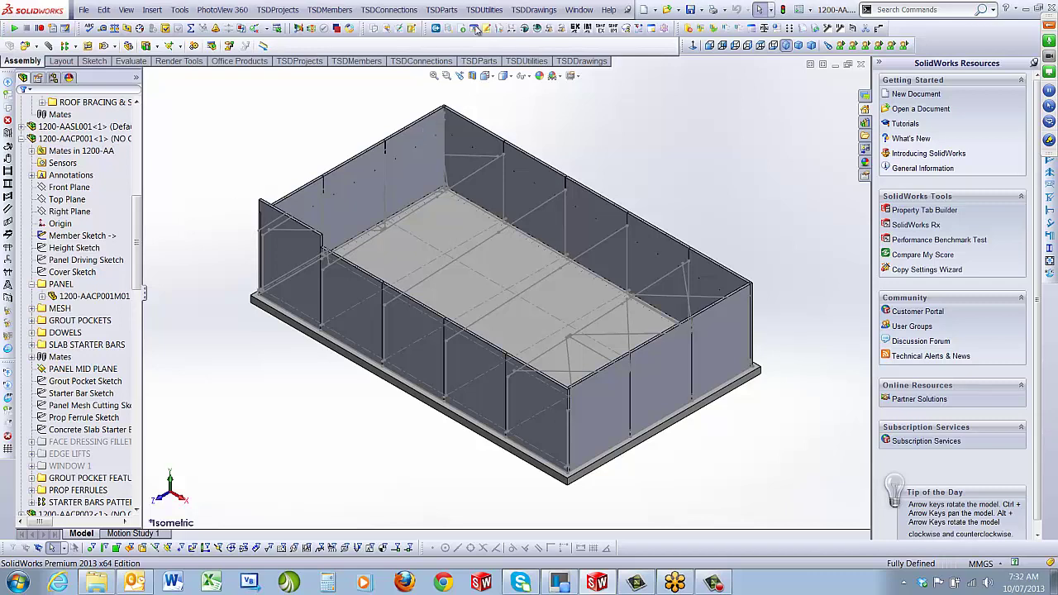
Step: Start Match Dimensions with panel 1200-AACP001 as the source and panels 1200-AACP002 through 1200-AACP005 as the components to change
left_click(484, 9)
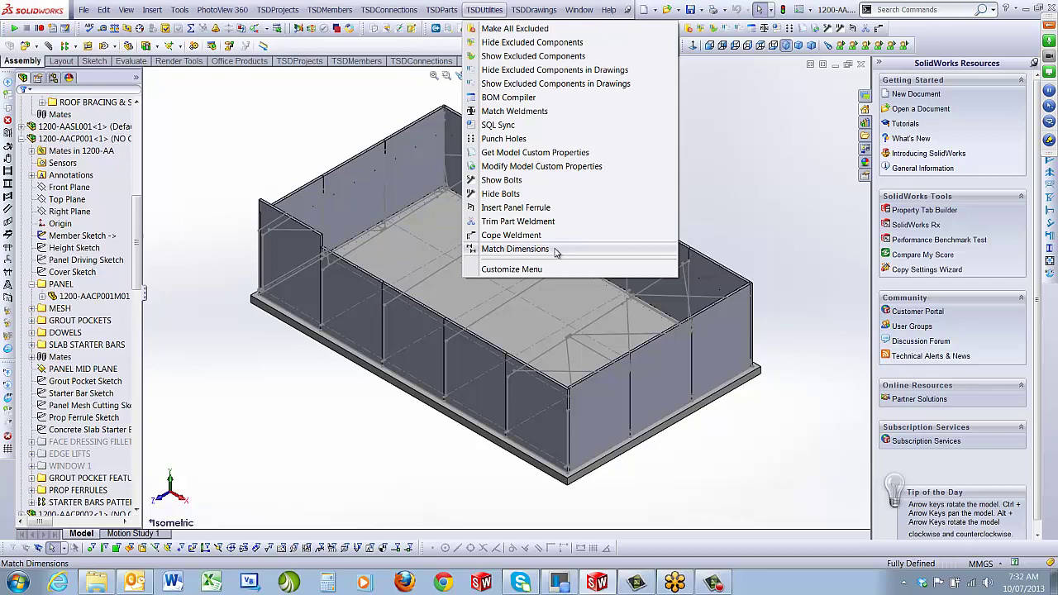
left_click(515, 249)
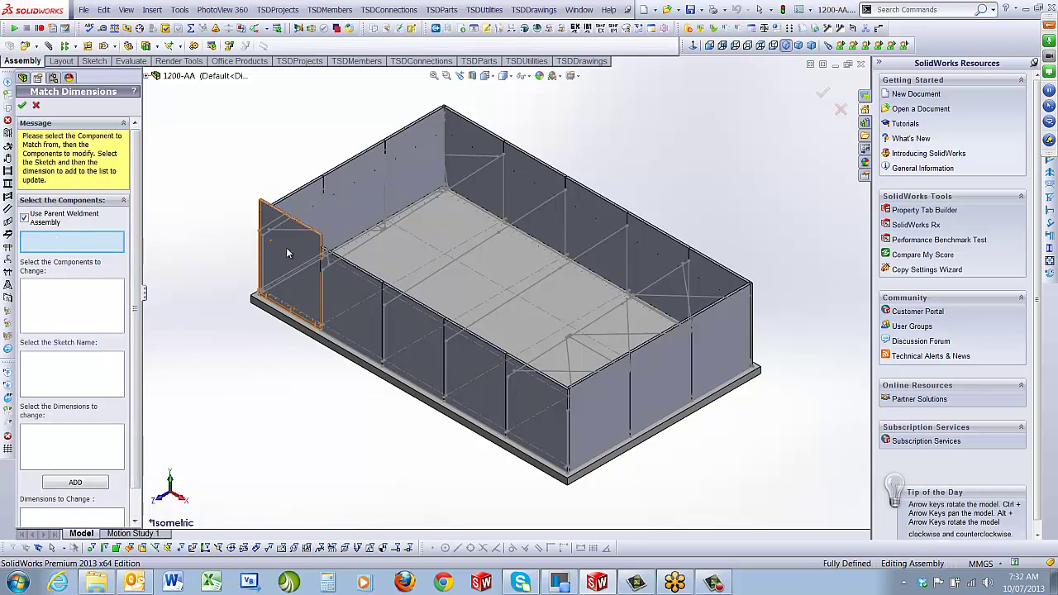
left_click(25, 218)
left_click(276, 254)
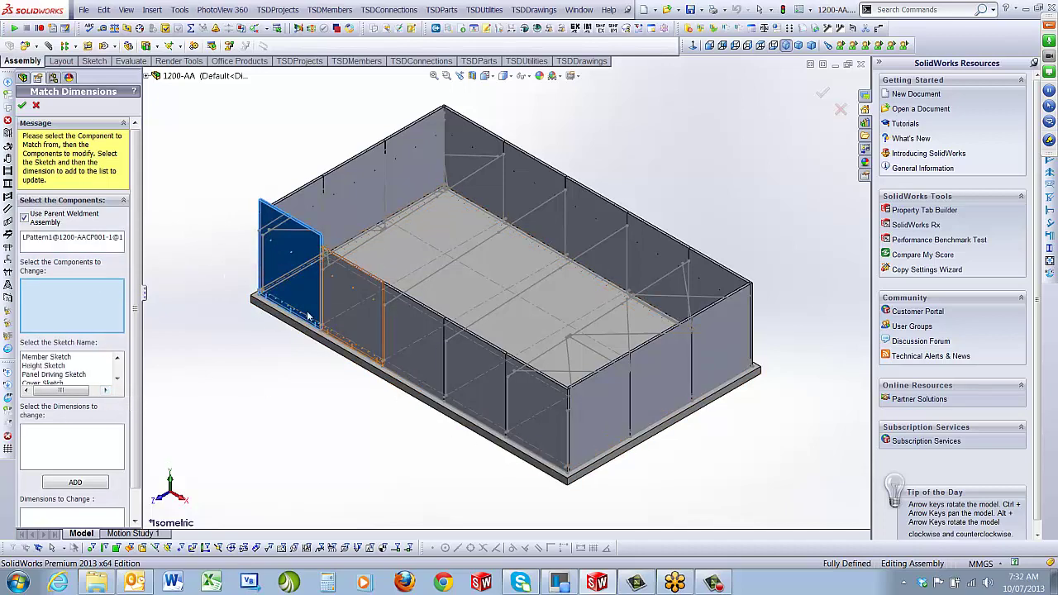
left_click(369, 312)
left_click(413, 337)
left_click(456, 368)
left_click(537, 404)
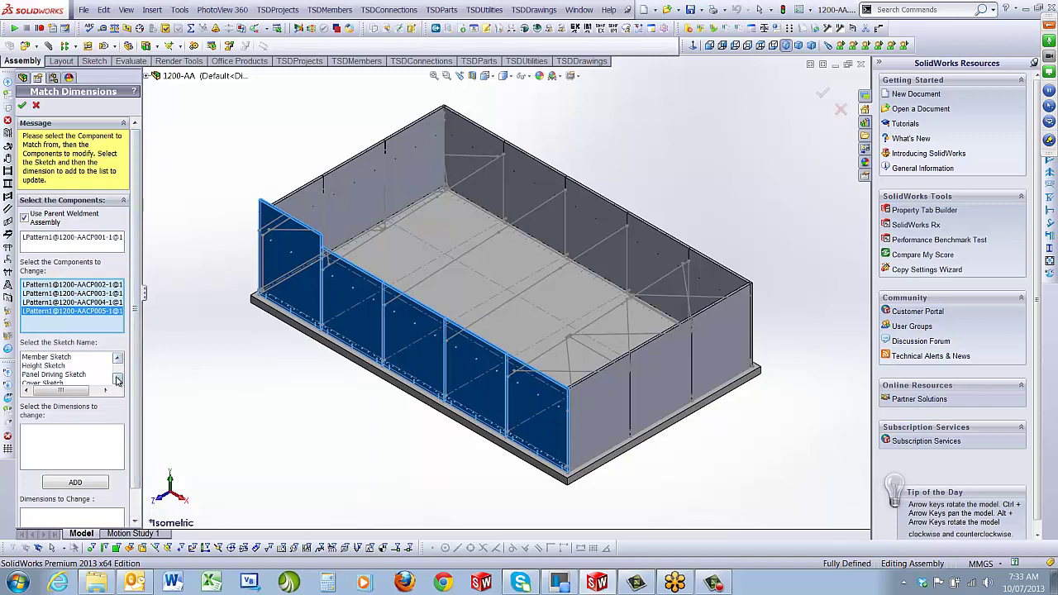
Step: Add the Height Sketch's D1 dimension to the dimensions to change and apply the match to the chosen panels
left_click(61, 366)
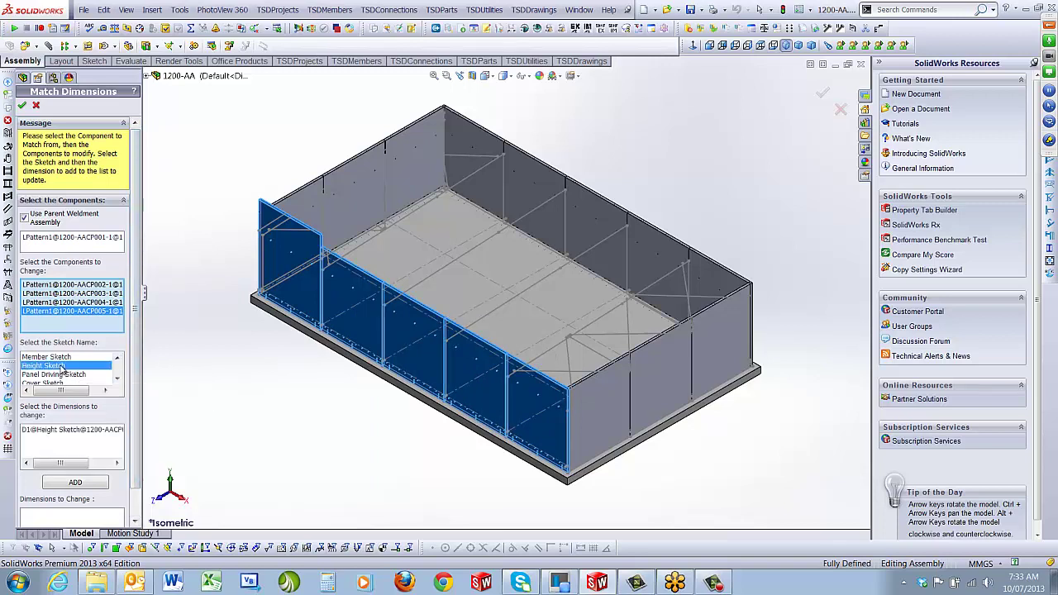
left_click(69, 431)
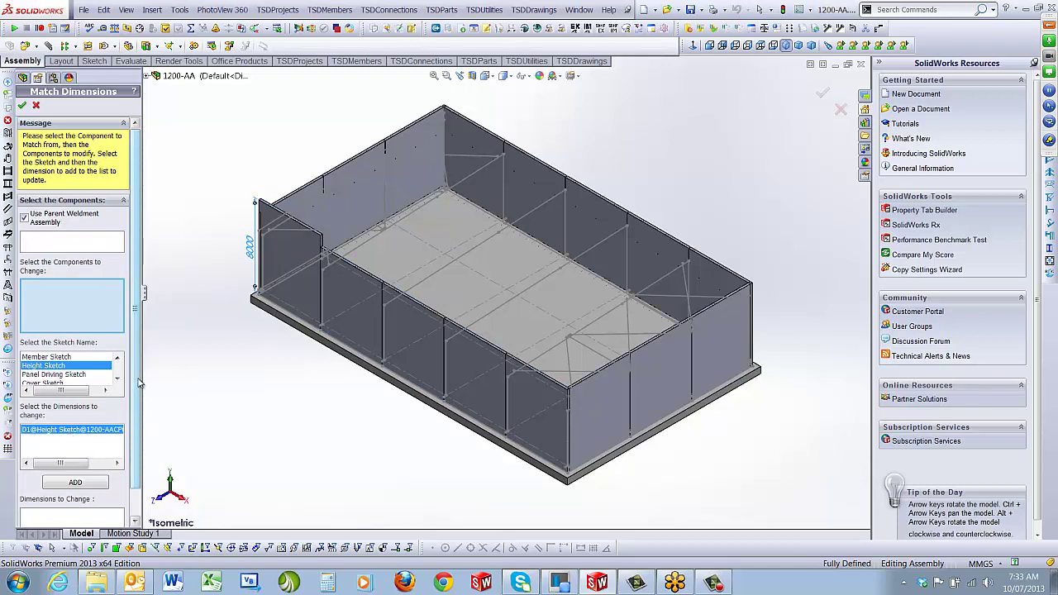
scroll(74, 438, "down", 2)
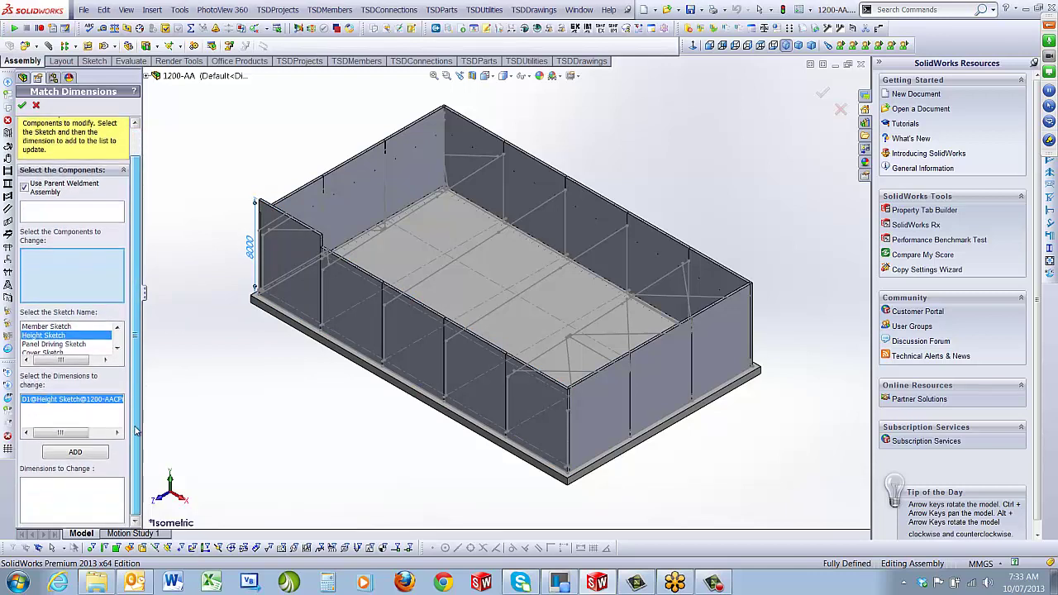
left_click(72, 451)
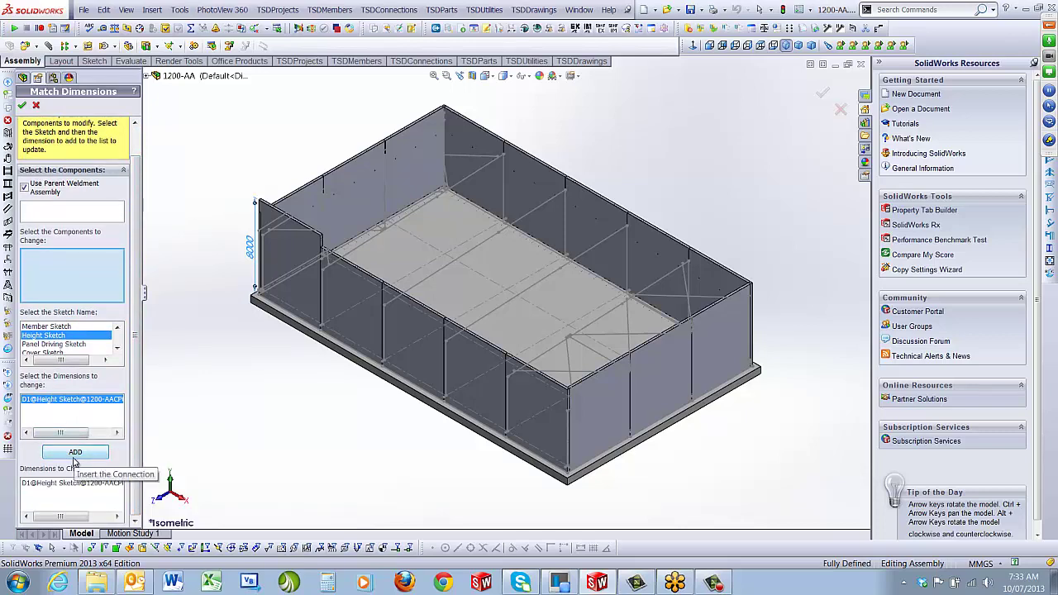
left_click(22, 107)
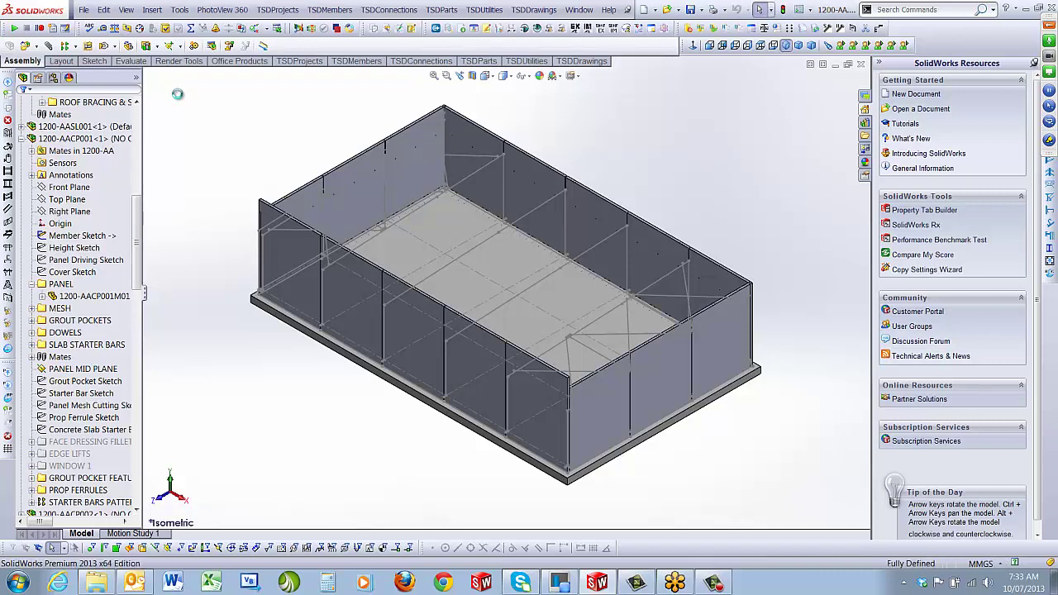
Step: Turn the building to its opposite long side and collapse the expanded component branches in the feature tree
middle_click_drag(618, 267, 379, 264)
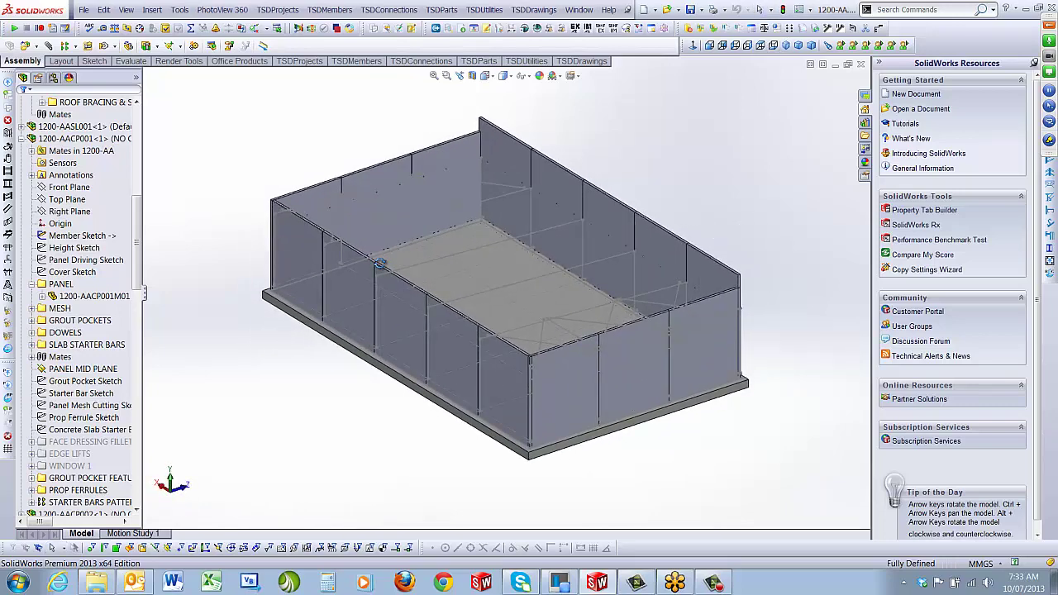
left_click_drag(136, 248, 145, 164)
left_click(21, 186)
left_click(22, 211)
left_click(22, 259)
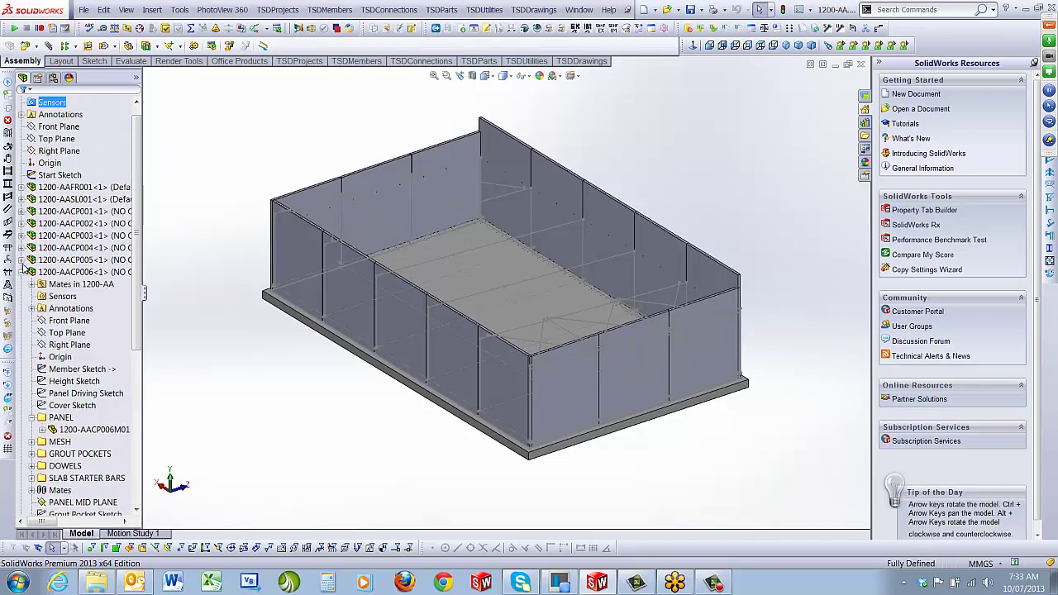
left_click(22, 272)
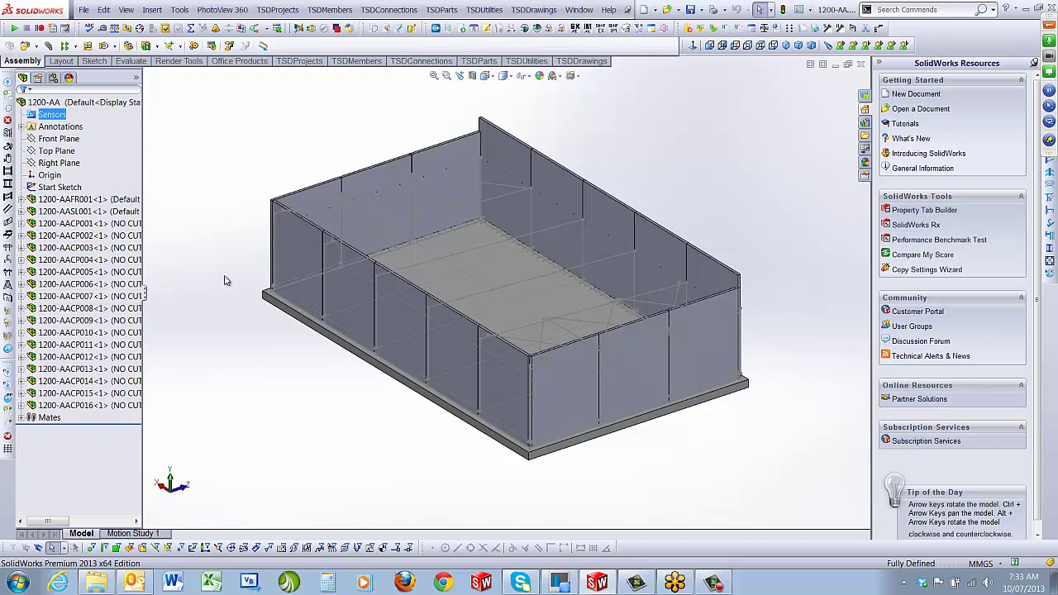
Step: Switch the five long-side panels 1200-AACP009 through 1200-AACP013 together to the 1 WINDOW configuration
left_click(312, 253)
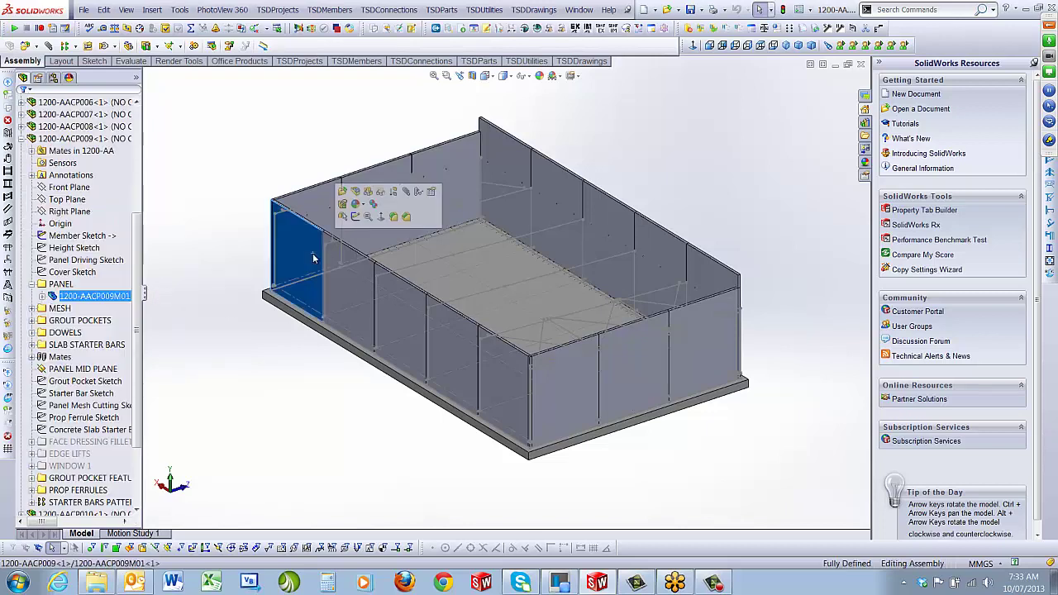
left_click(29, 139)
left_click(25, 139)
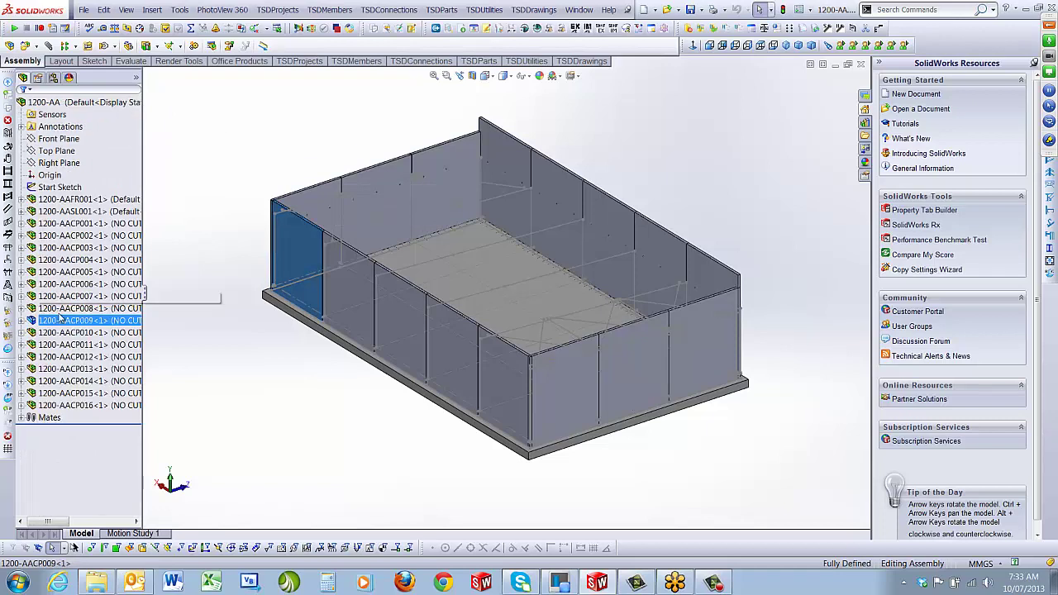
left_click(103, 369, "shift")
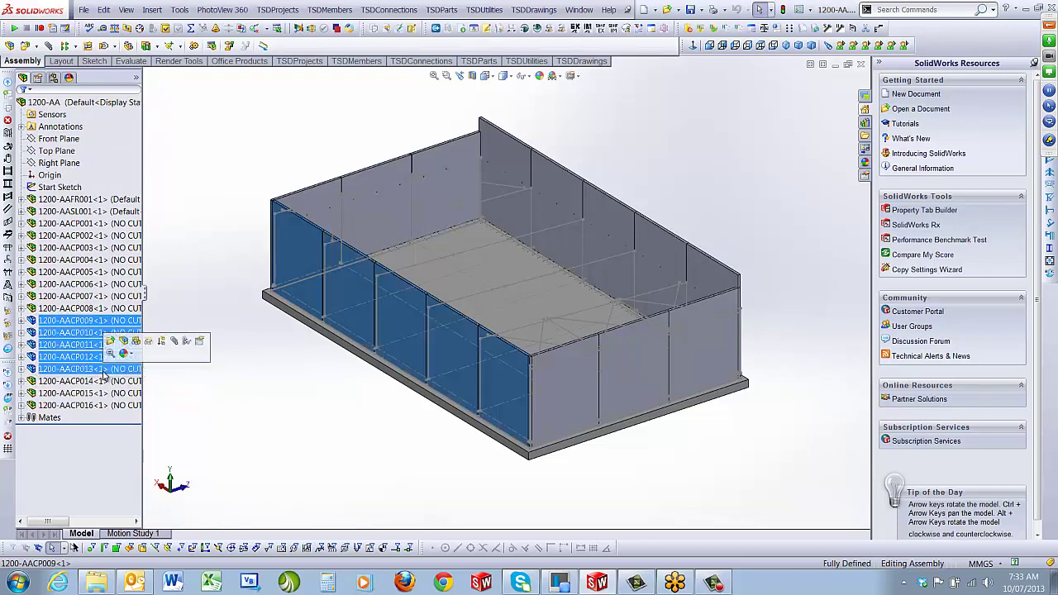
left_click(199, 341)
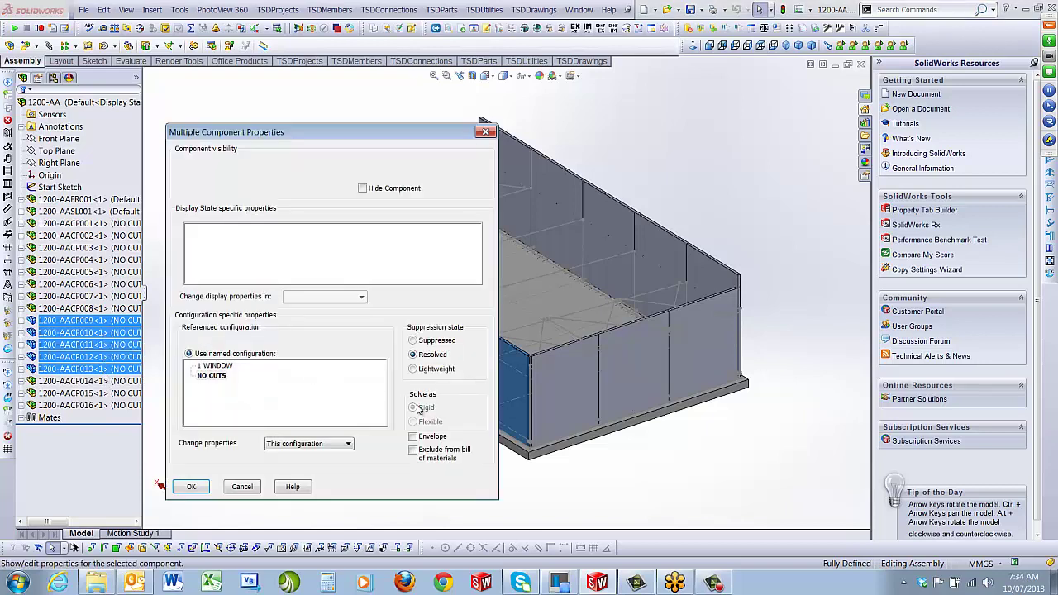
left_click(216, 366)
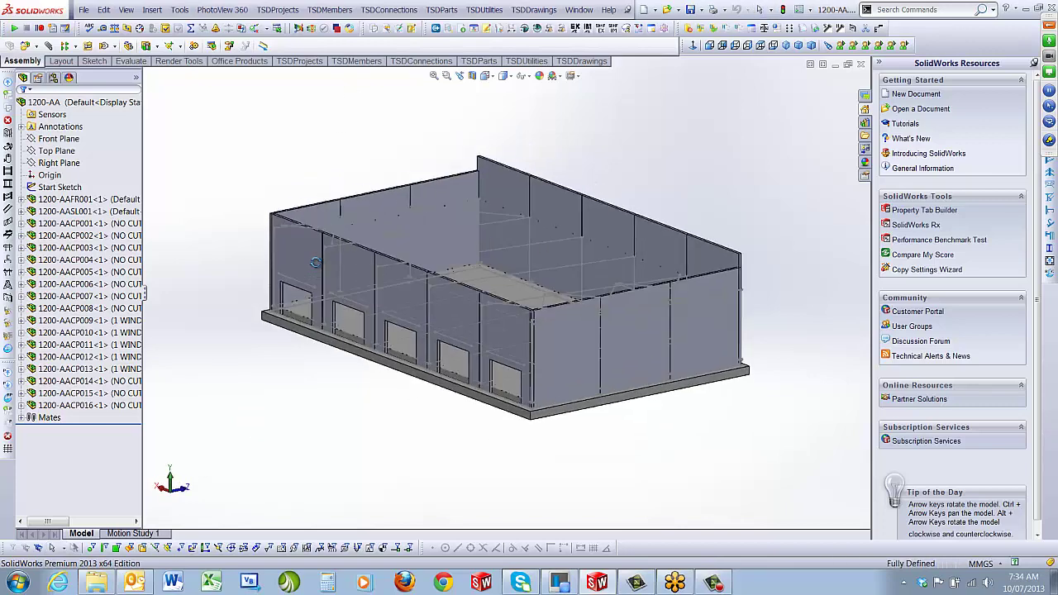
Step: Examine the window openings along the long wall and locate panel 1200-AACP009's sketches and features in the feature tree
scroll(318, 291, "down", 5)
scroll(418, 315, "up", 5)
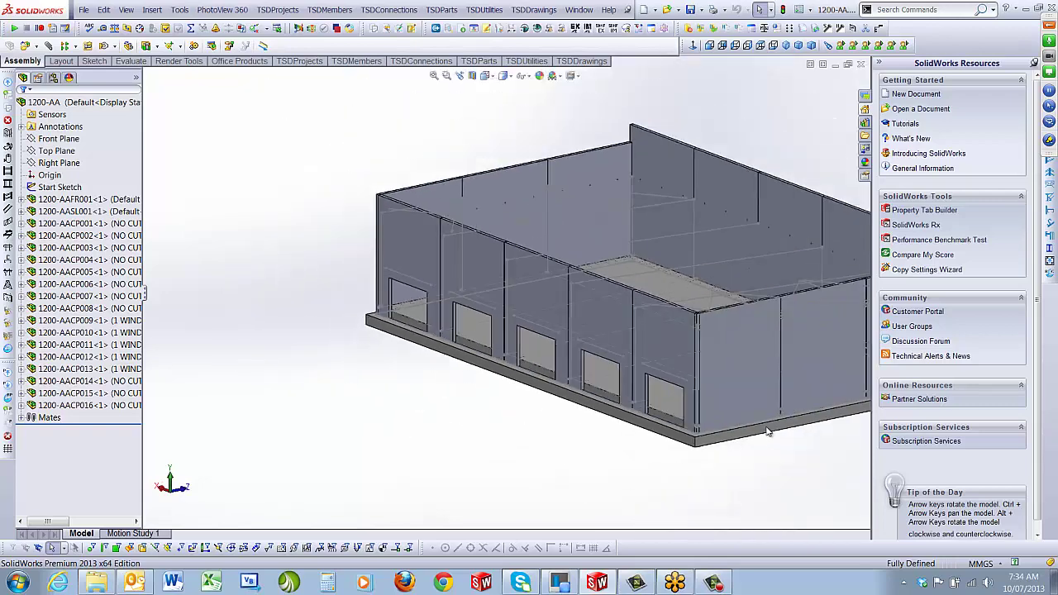
scroll(592, 325, "down", 3)
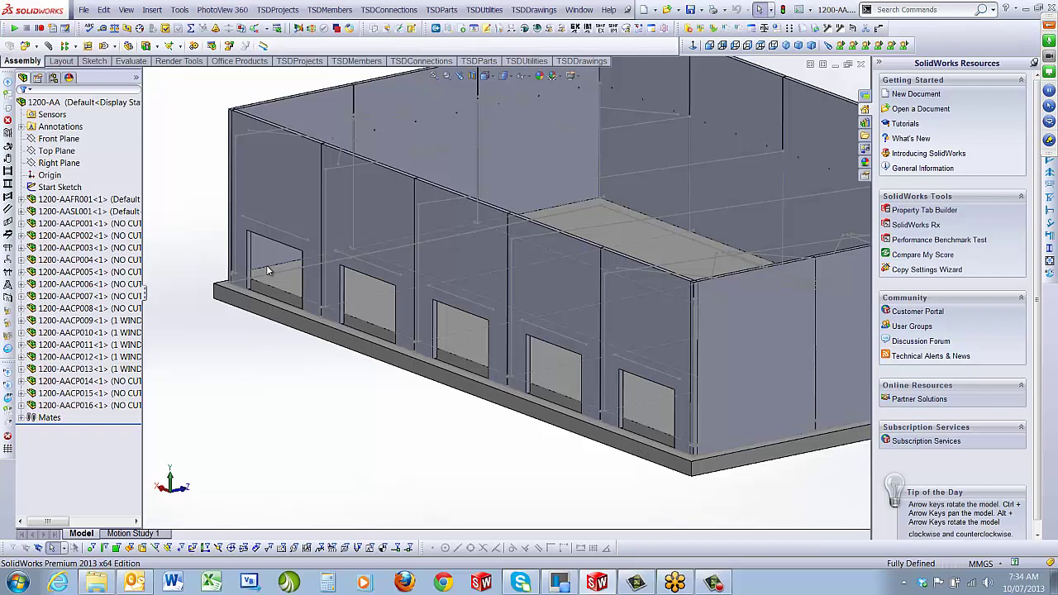
scroll(306, 216, "down", 3)
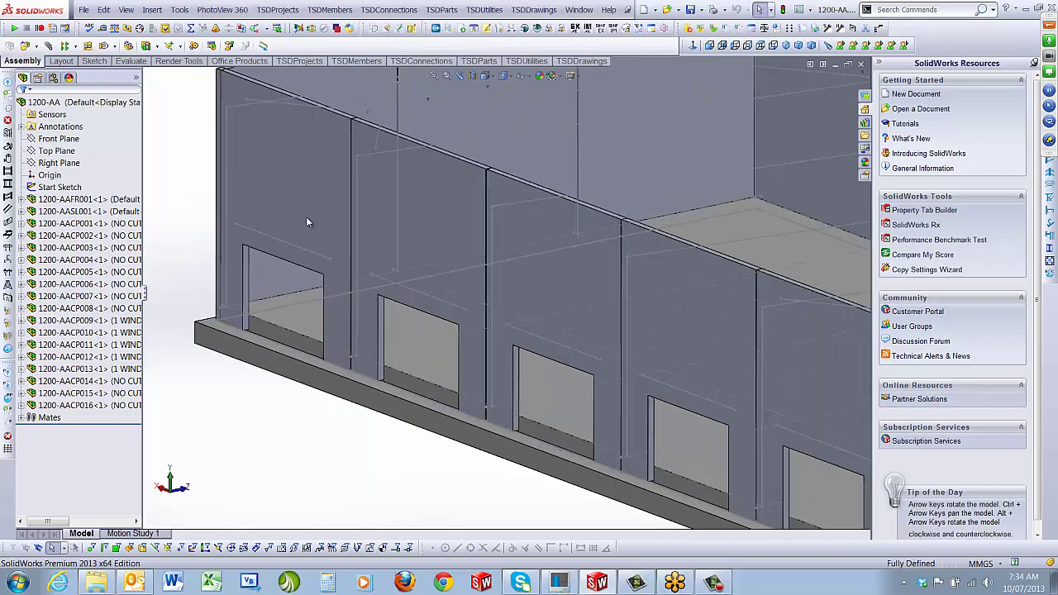
scroll(393, 268, "down", 3)
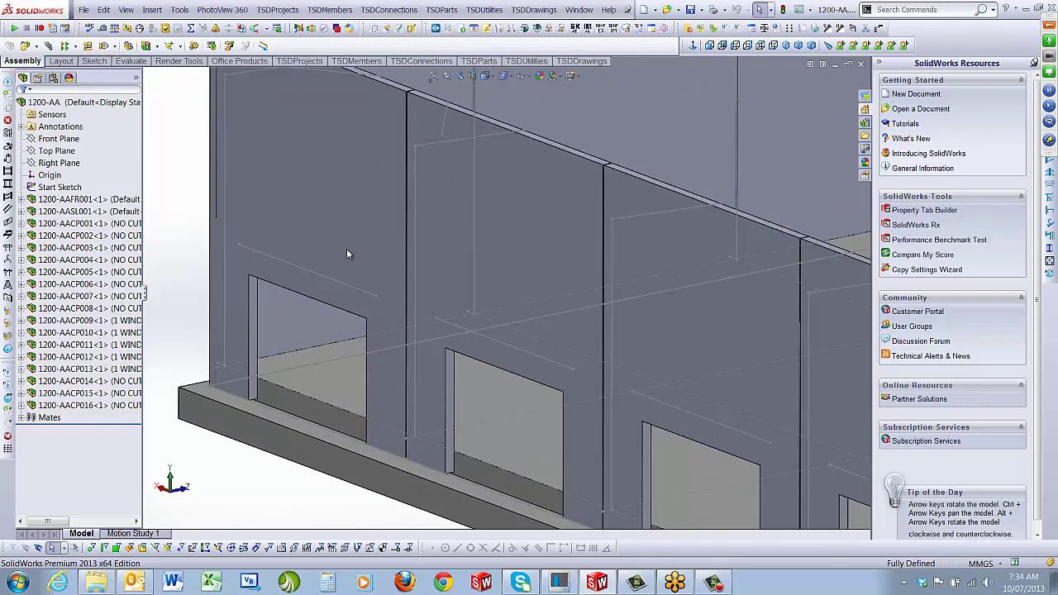
scroll(346, 248, "up", 3)
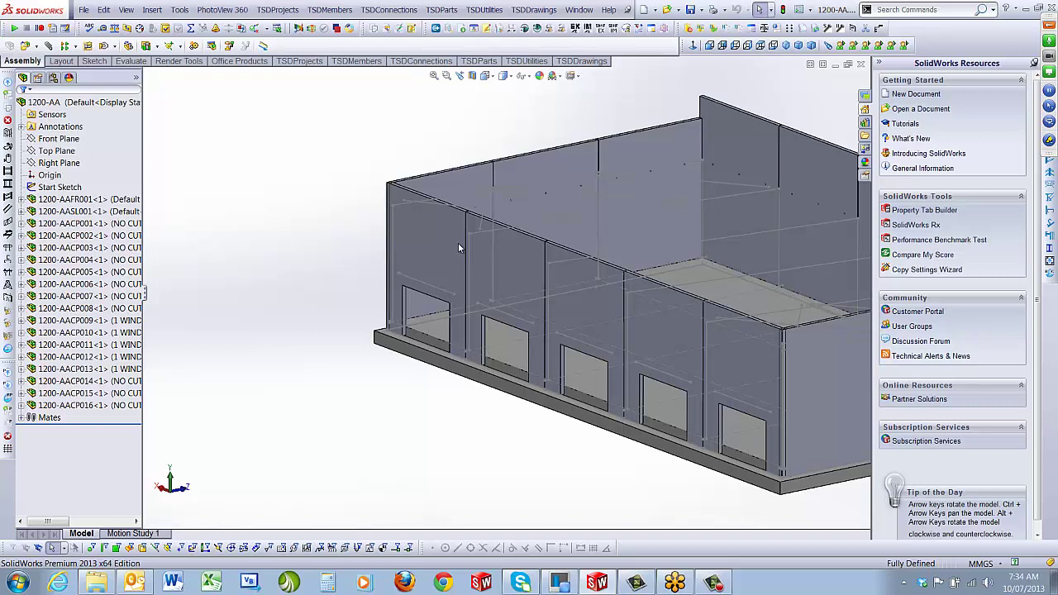
scroll(448, 278, "down", 2)
left_click(400, 229)
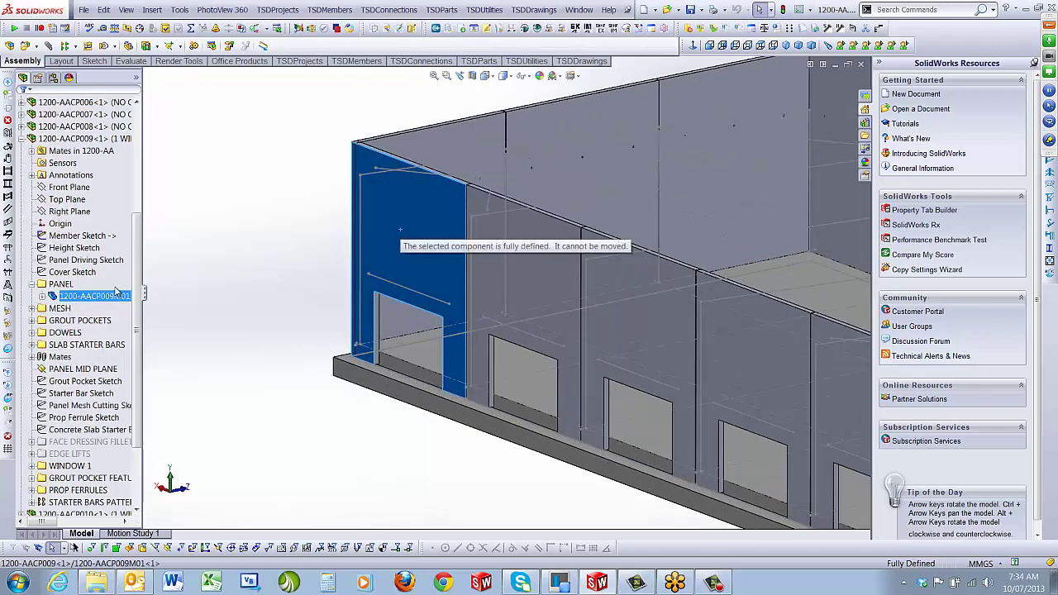
left_click_drag(384, 299, 431, 282)
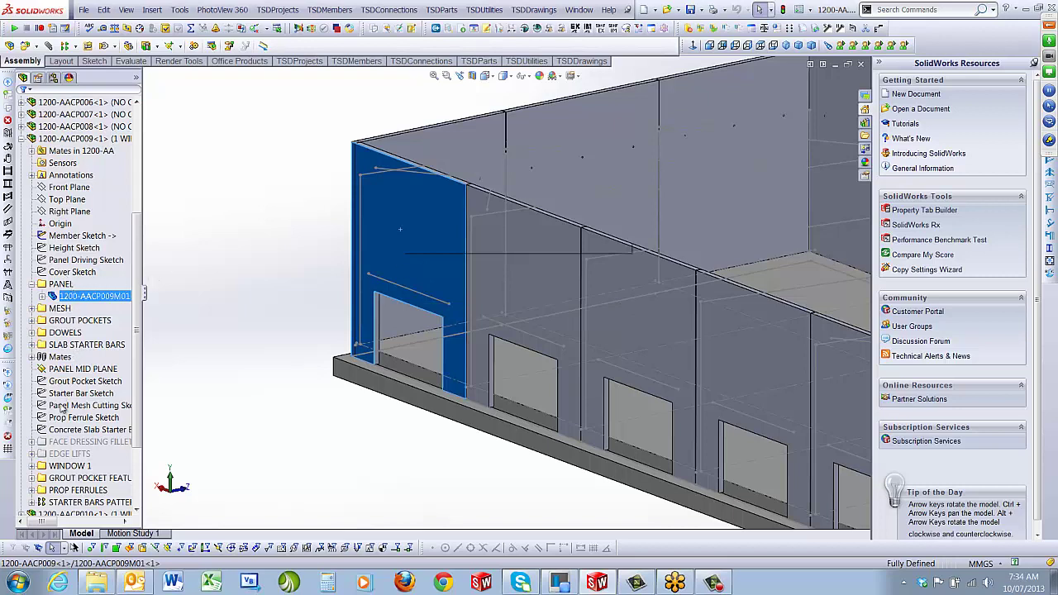
Step: Set both side offsets of the window opening in the 1 WINDOW feature of panel 1200-AACP009 to 800 mm
left_click(33, 465)
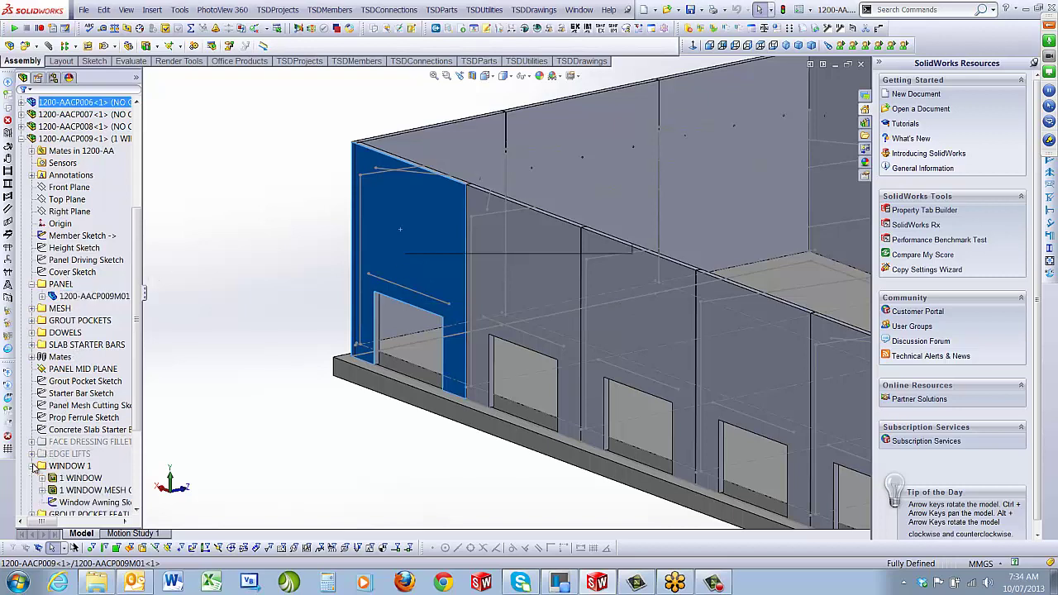
left_click(81, 479)
scroll(438, 330, "down", 3)
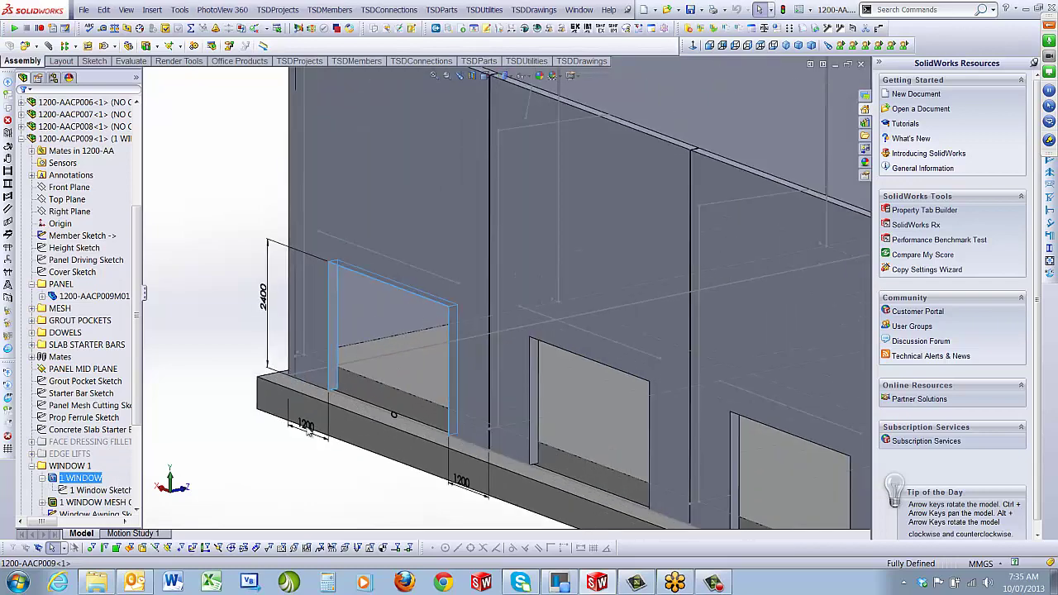
double_click(307, 431)
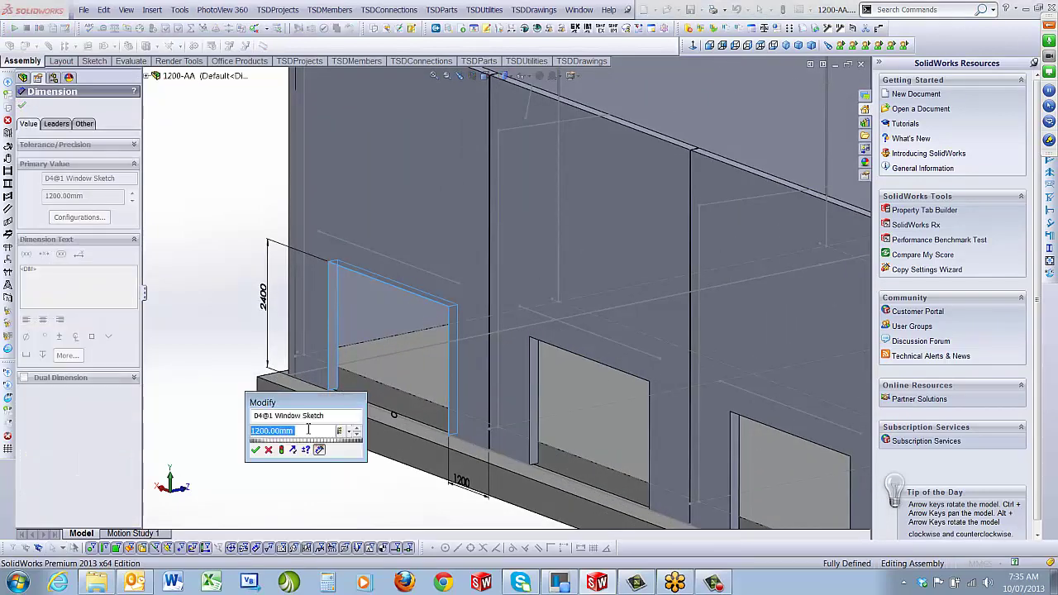
type("800")
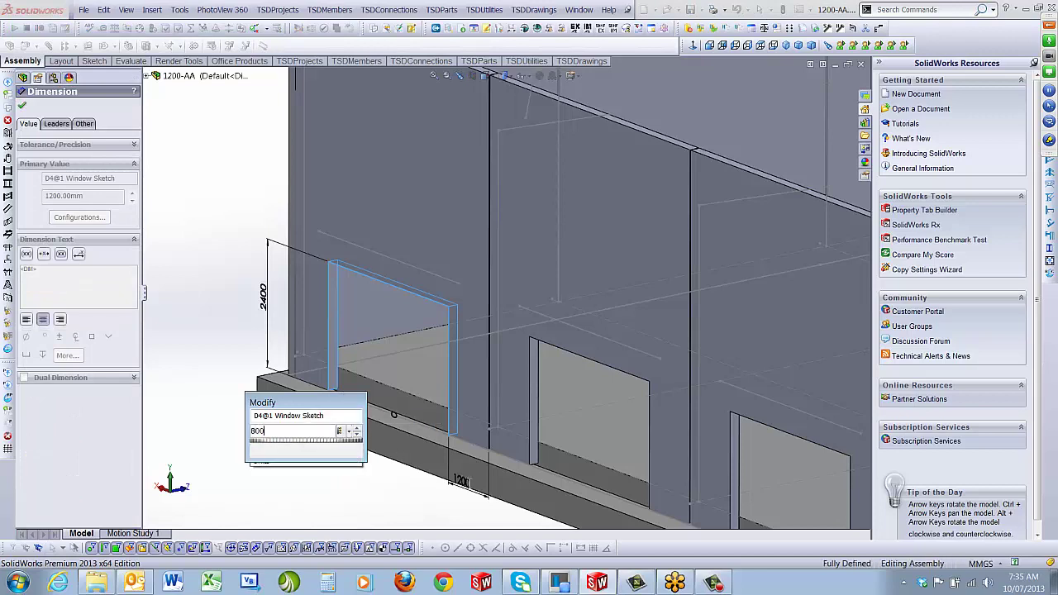
key("Return")
double_click(460, 482)
type("800")
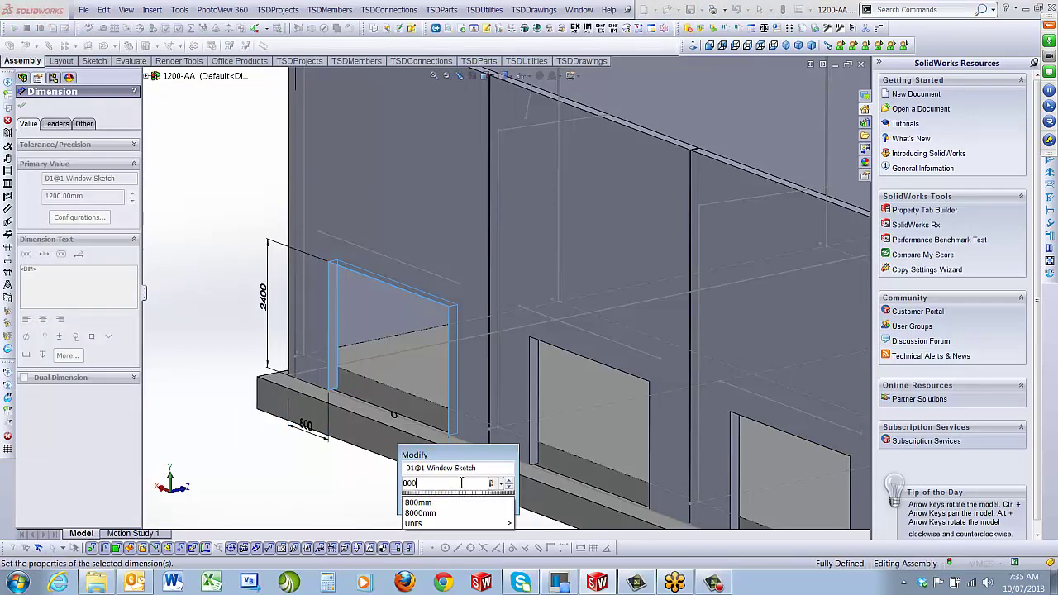
key("Return")
Step: Set the height of panel 1200-AACP009's window opening to 4200 mm and rebuild the assembly
double_click(264, 298)
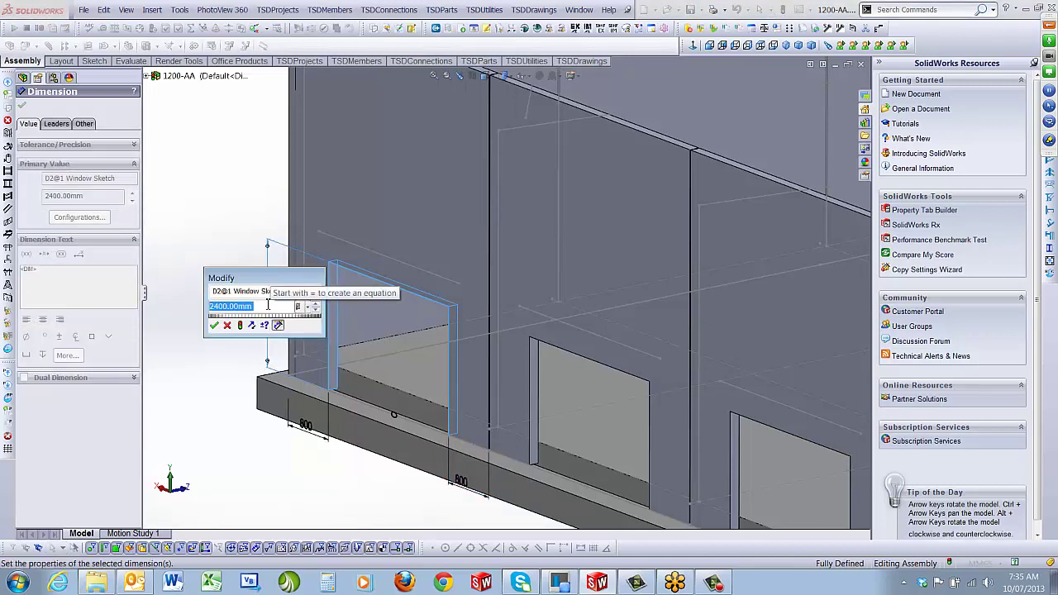
type("4200")
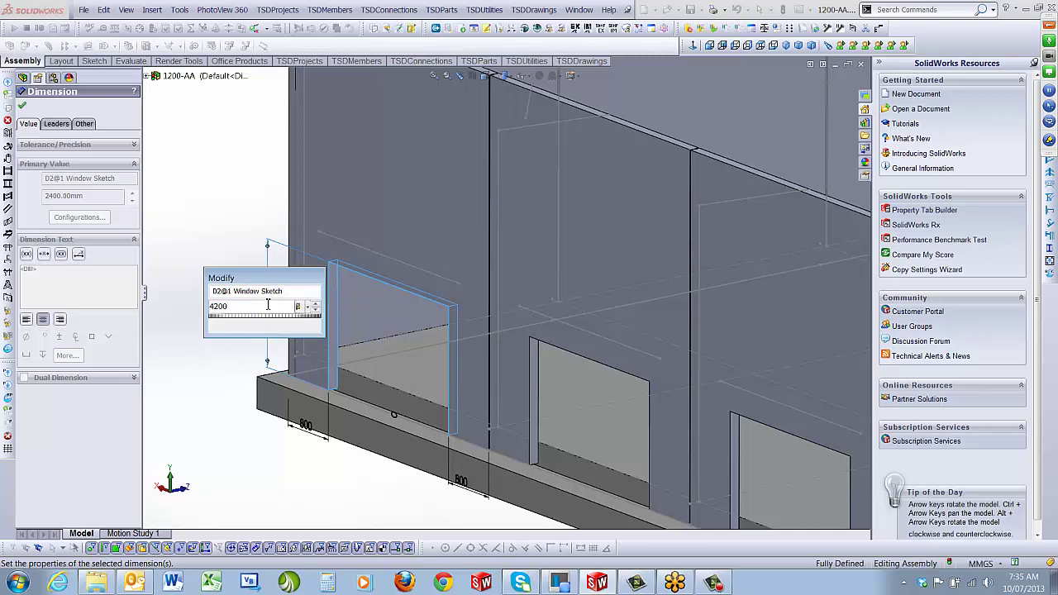
key("Return")
key("Escape")
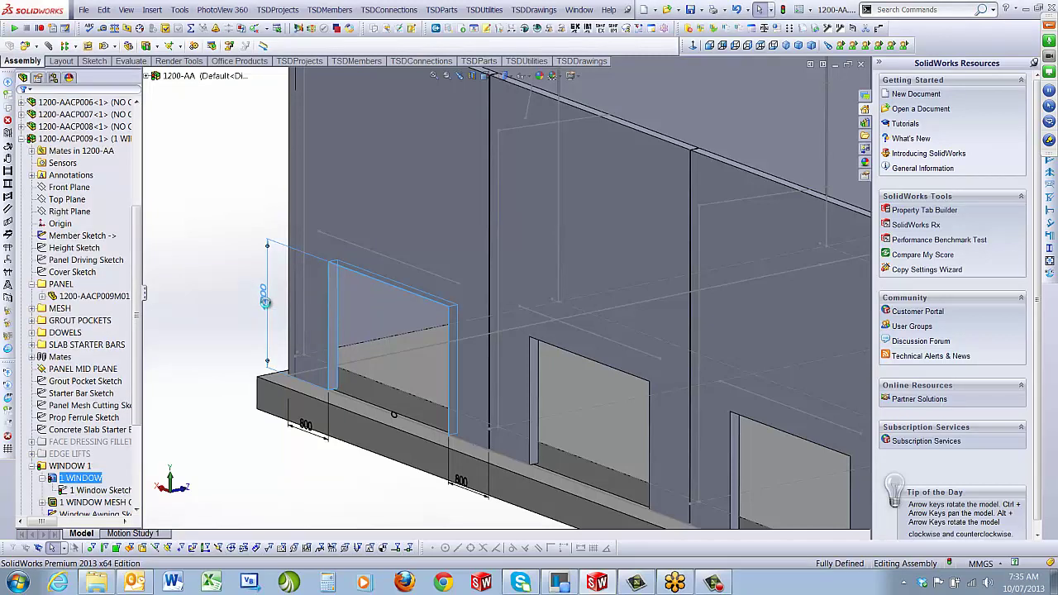
key("ctrl+b")
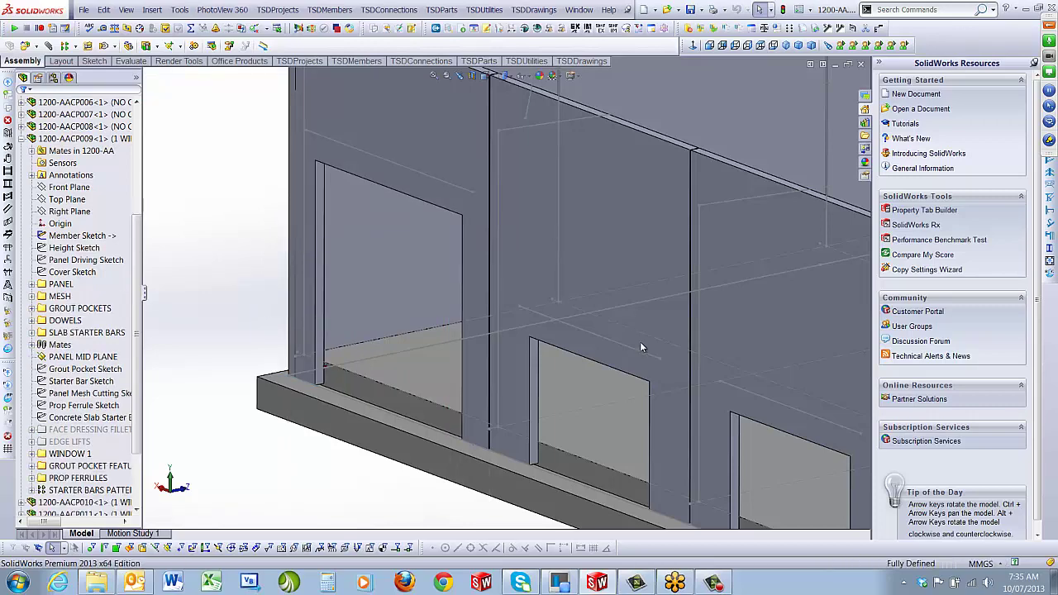
scroll(643, 347, "up", 5)
scroll(734, 363, "down", 3)
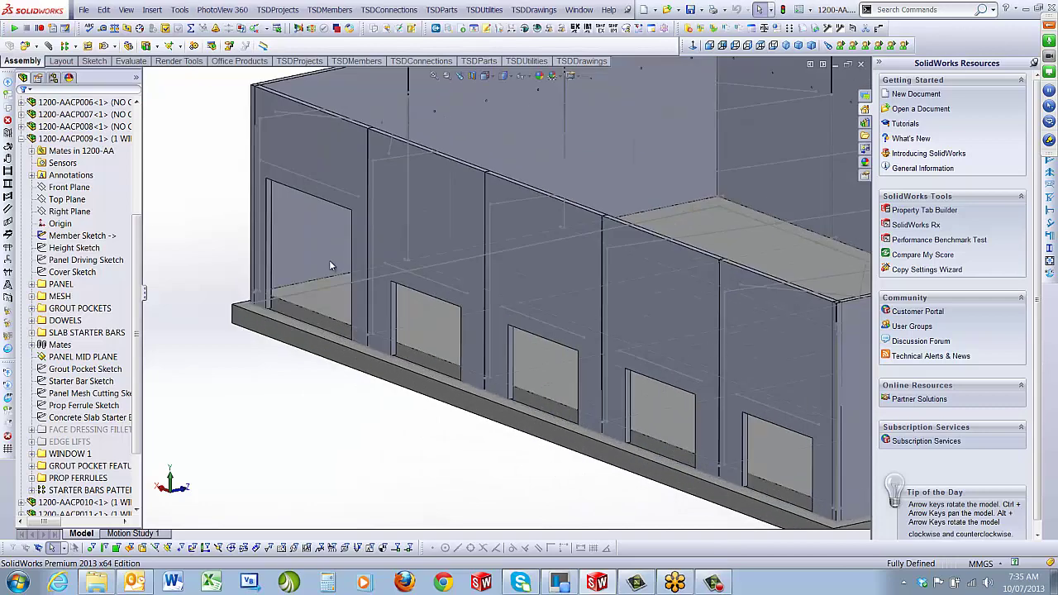
left_click(324, 205)
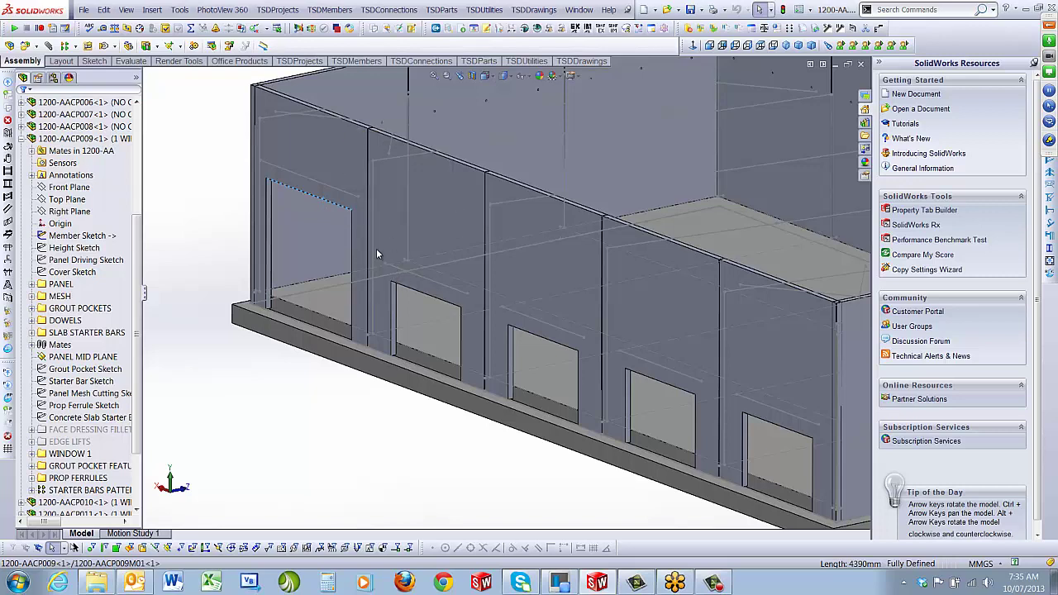
left_click(219, 185)
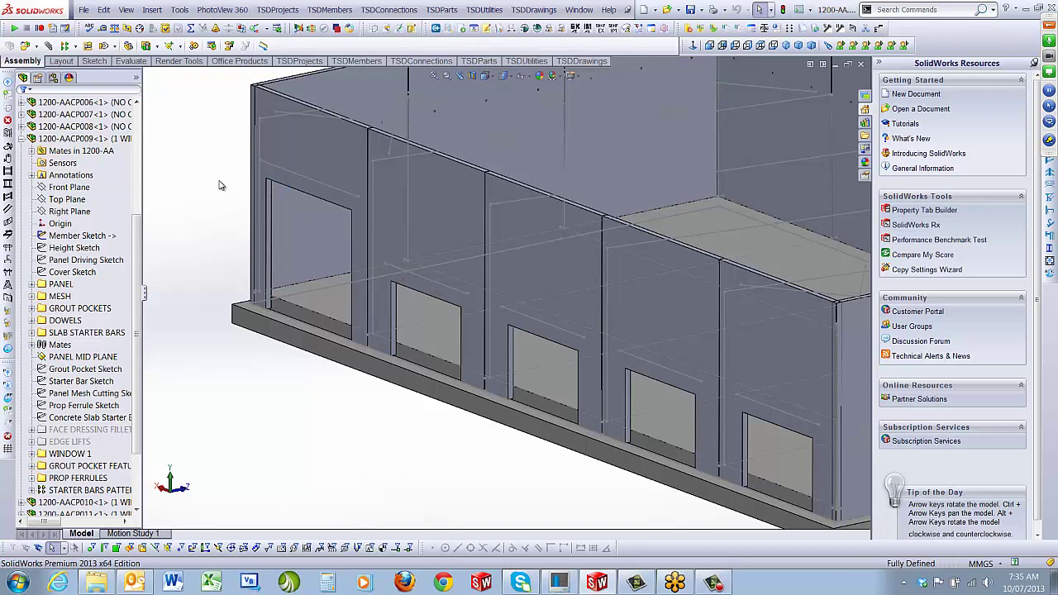
left_click(353, 214)
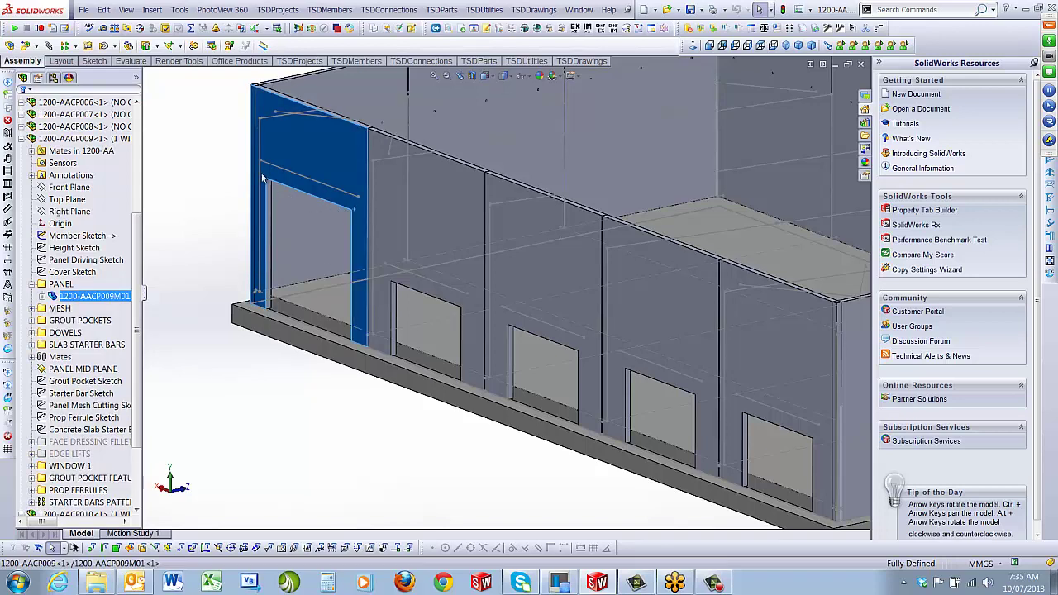
left_click(219, 203)
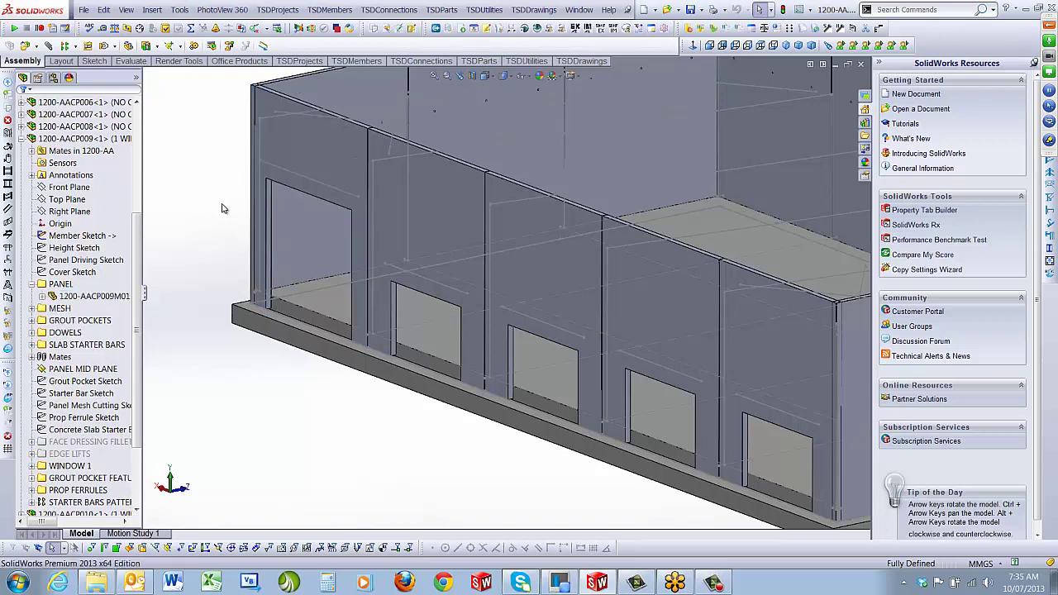
scroll(709, 345, "up", 2)
scroll(707, 343, "down", 1)
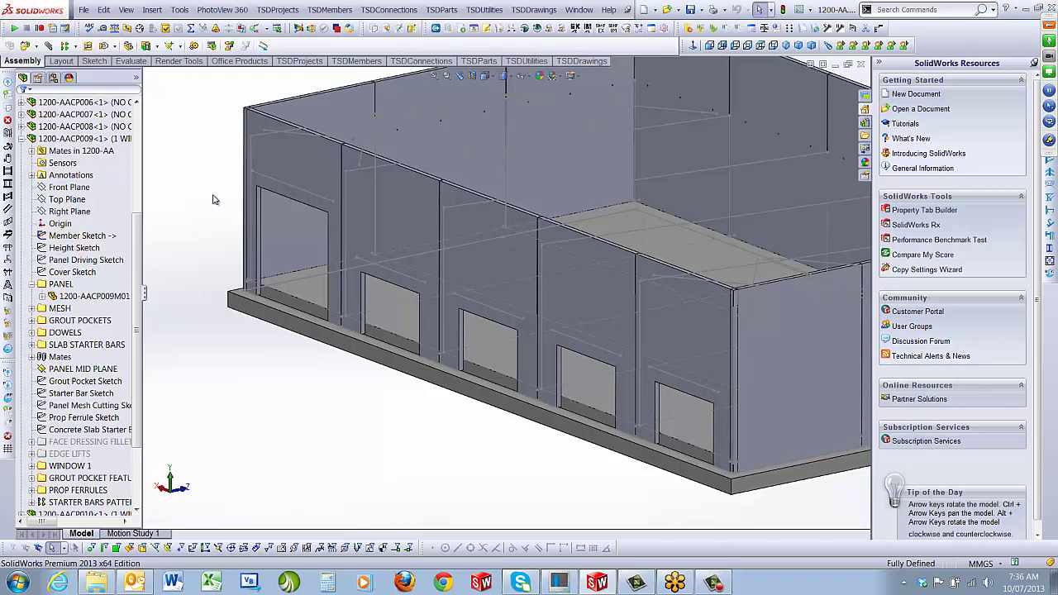
Step: Start Match Dimensions with panel 1200-AACP009 as the source and panels 1200-AACP010 to 1200-AACP013 as the components to change
left_click(496, 10)
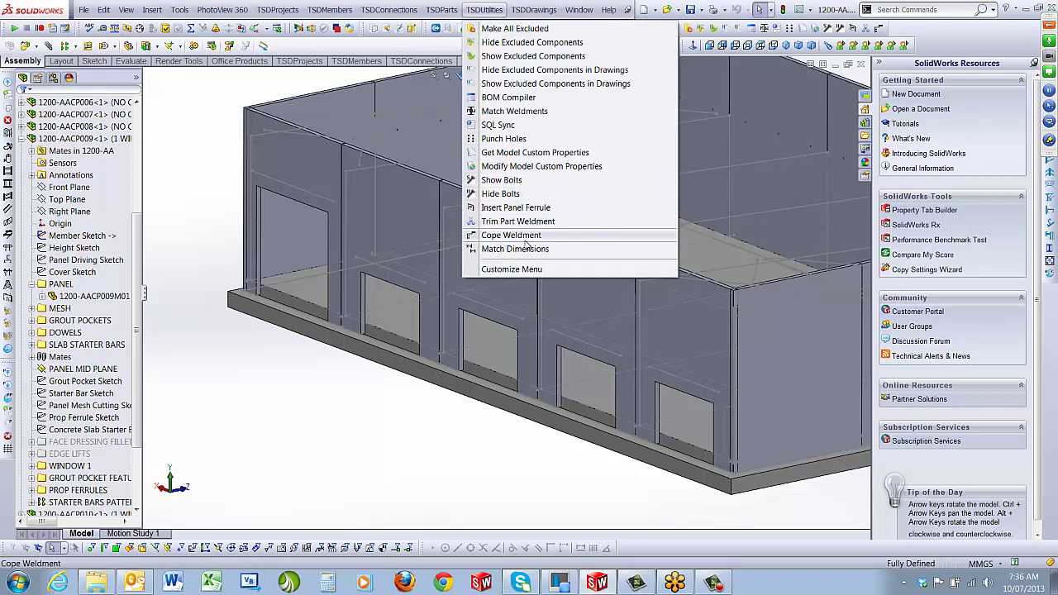
left_click(582, 253)
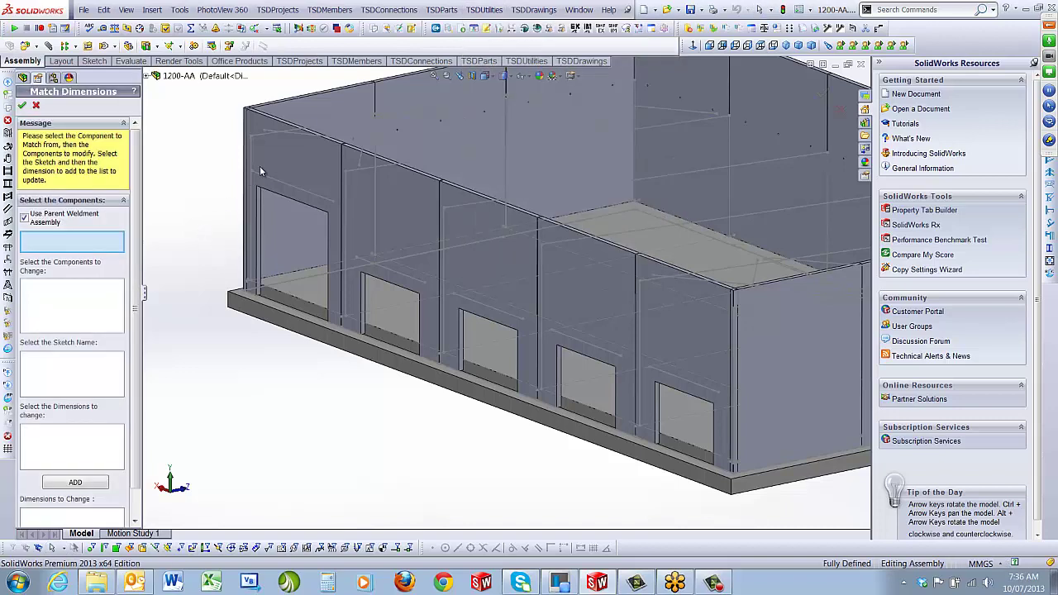
left_click(291, 162)
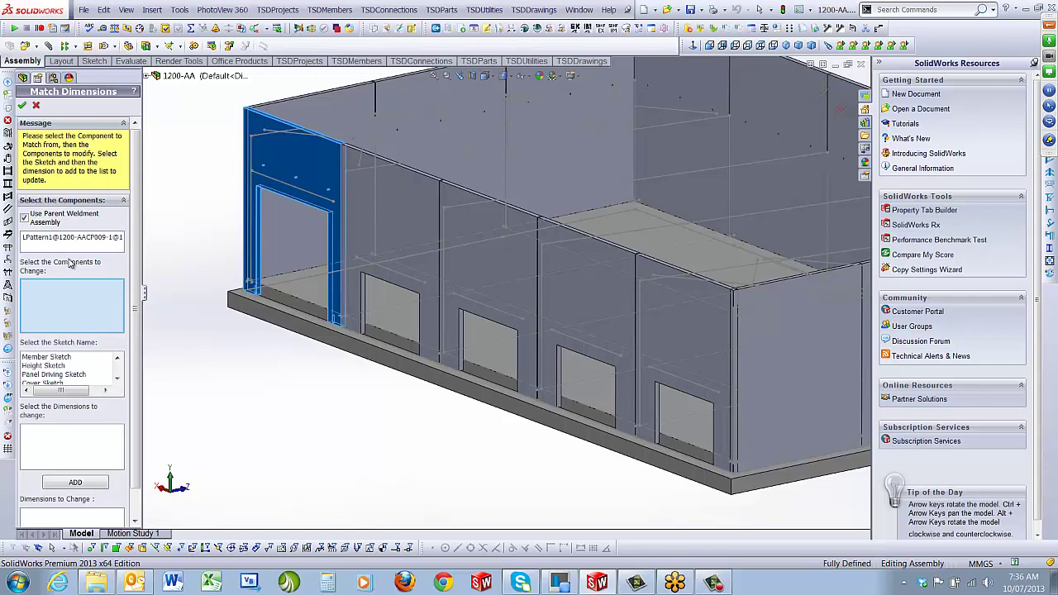
left_click(420, 246)
left_click(490, 254)
left_click(606, 291)
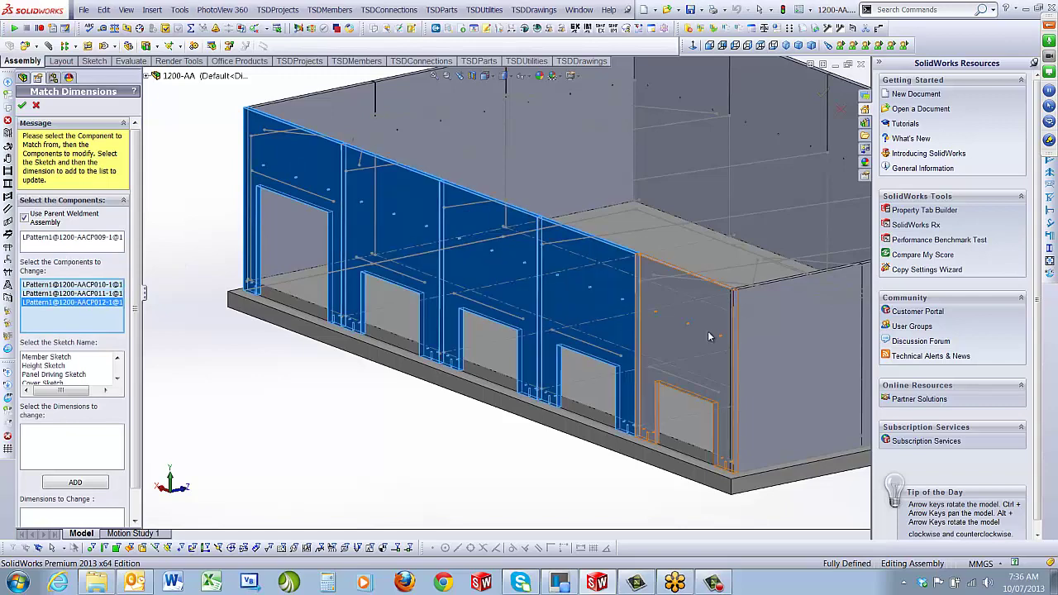
left_click(707, 340)
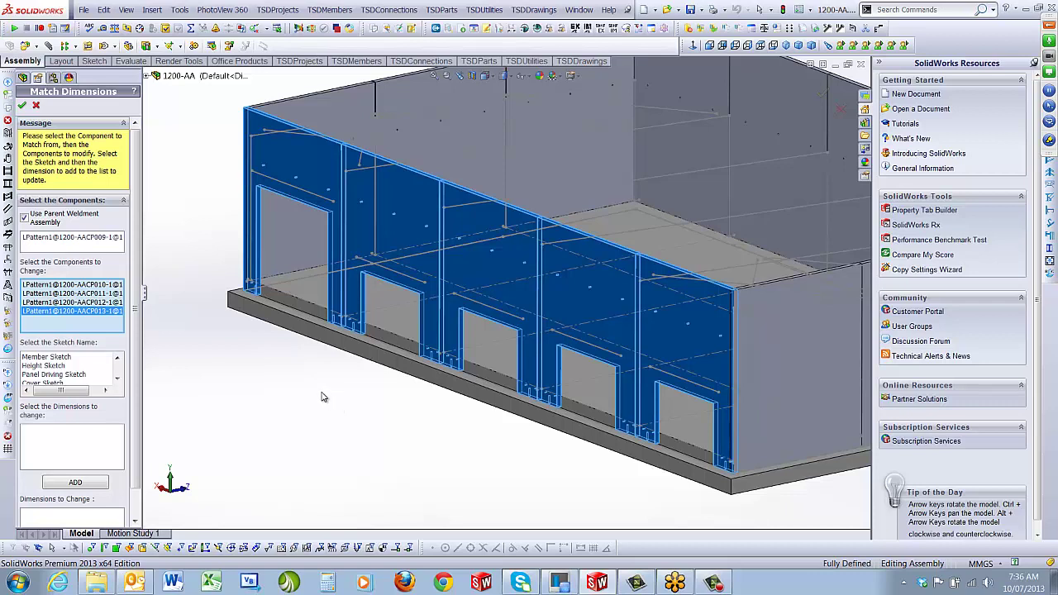
Step: Try to apply all dimensions of the 1 Window Sketch from the source panel to the four selected panels
left_click(118, 381)
left_click(118, 380)
left_click(119, 381)
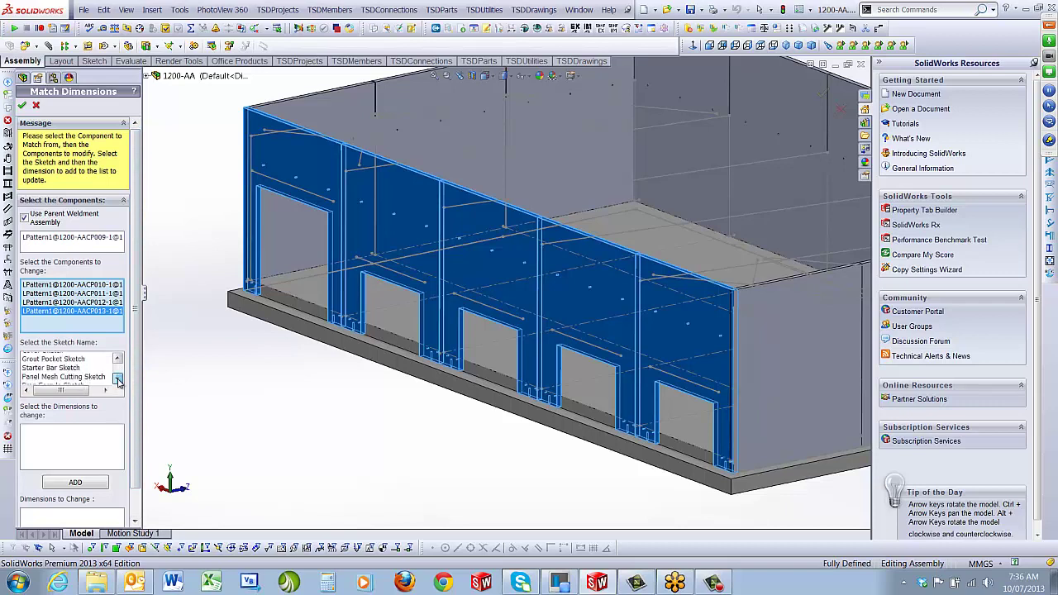
left_click(118, 380)
left_click(118, 380)
left_click(118, 380)
left_click(119, 380)
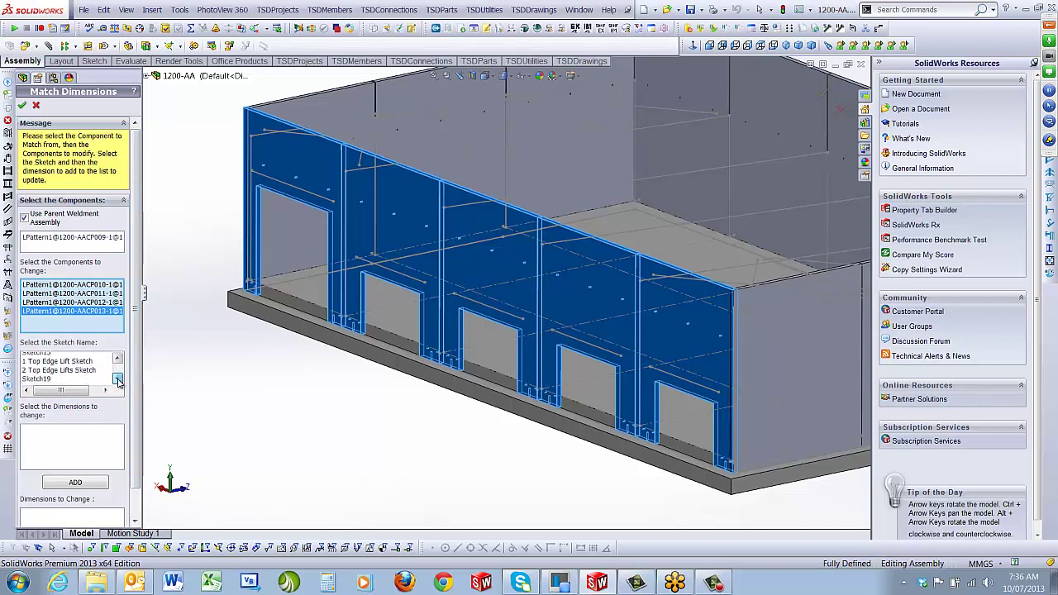
left_click(118, 380)
left_click(118, 380)
left_click(118, 381)
left_click(118, 381)
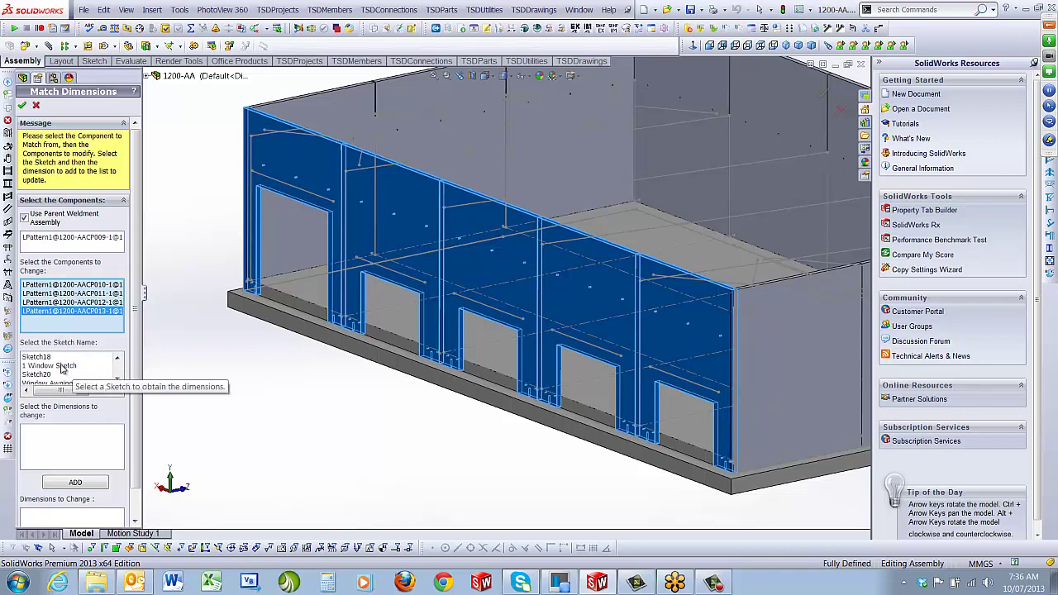
left_click(63, 366)
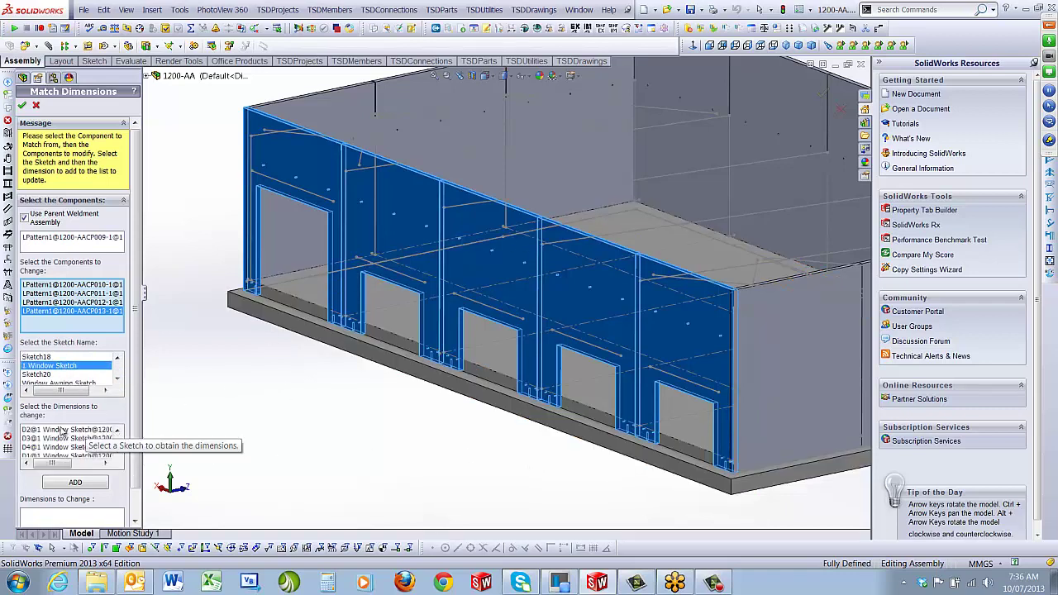
left_click_drag(62, 430, 64, 471)
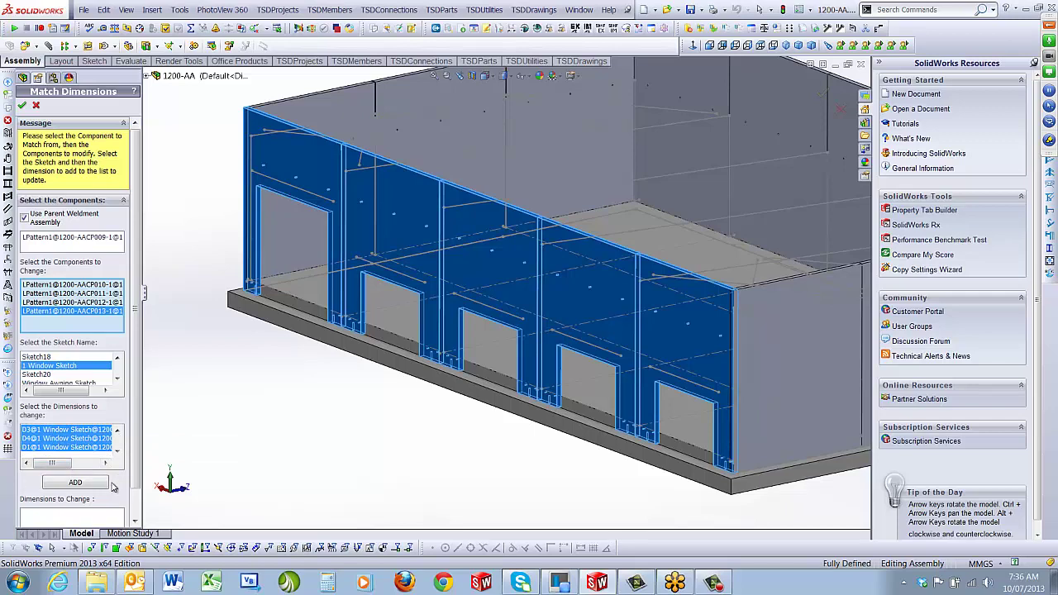
left_click(93, 484)
left_click_drag(132, 400, 125, 232)
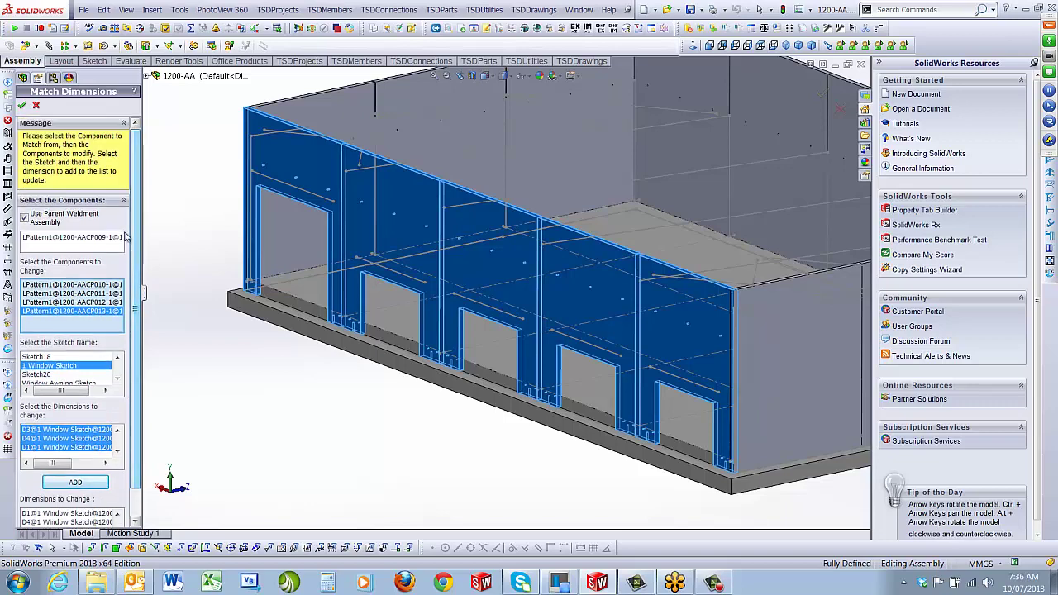
left_click(24, 108)
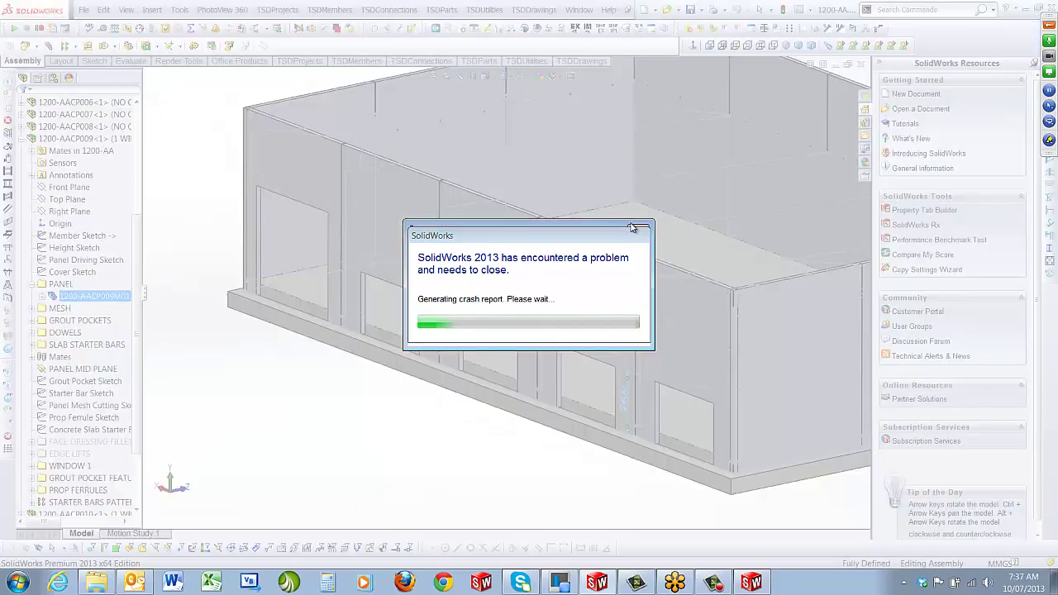
Step: Switch to Windows Task Manager and end the SLDWORKS.exe process
right_click(806, 581)
left_click(852, 534)
left_click(223, 134)
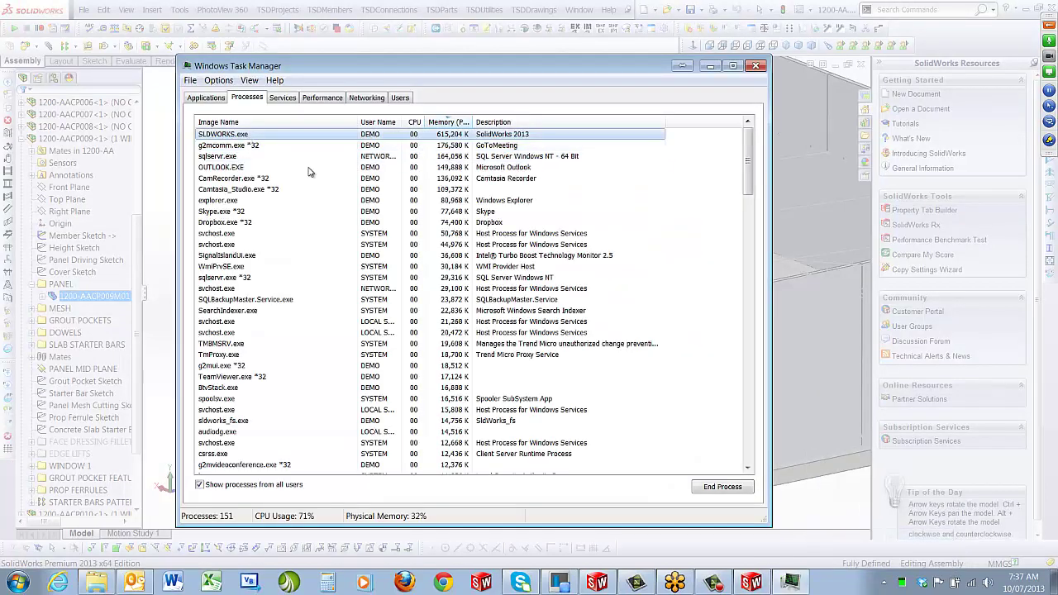
left_click(722, 486)
left_click(579, 315)
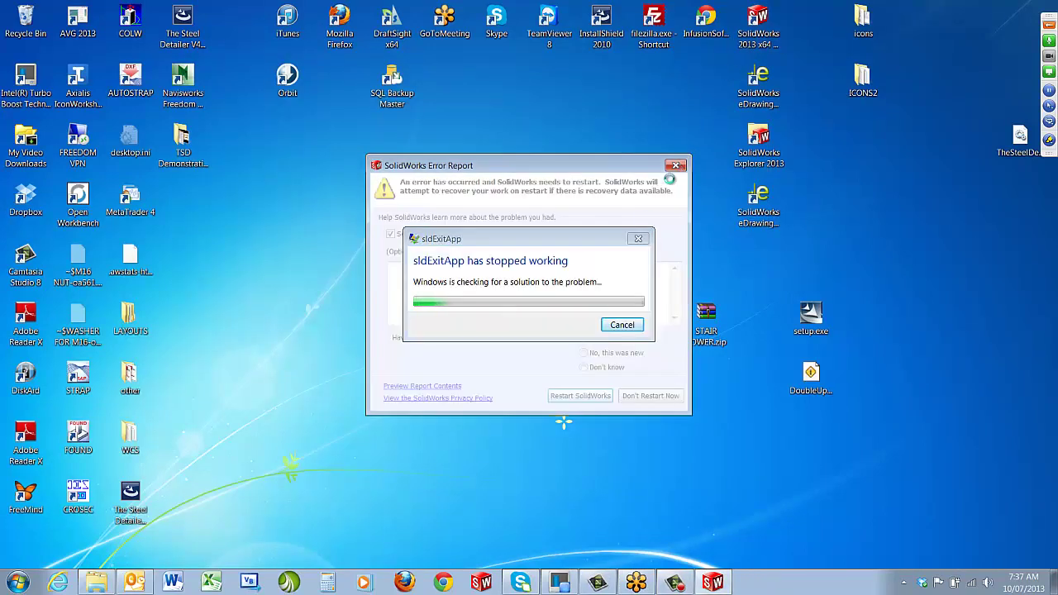
Step: Dismiss the sldExitApp error, restart SolidWorks 2013 and log in to project 1200 with WBS AA, CONC BUILDING
left_click(617, 323)
double_click(758, 23)
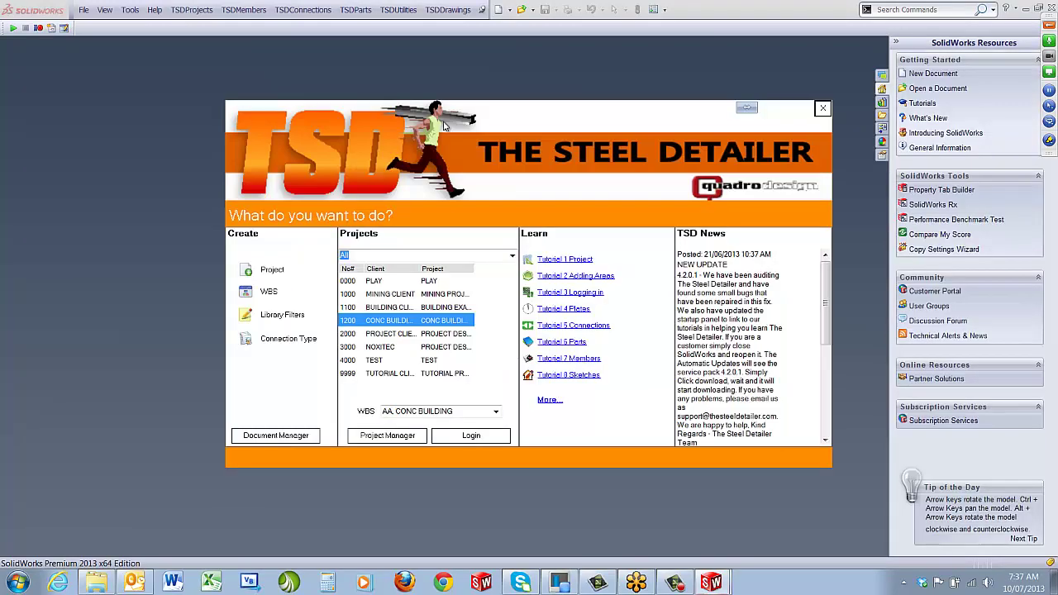
left_click(489, 434)
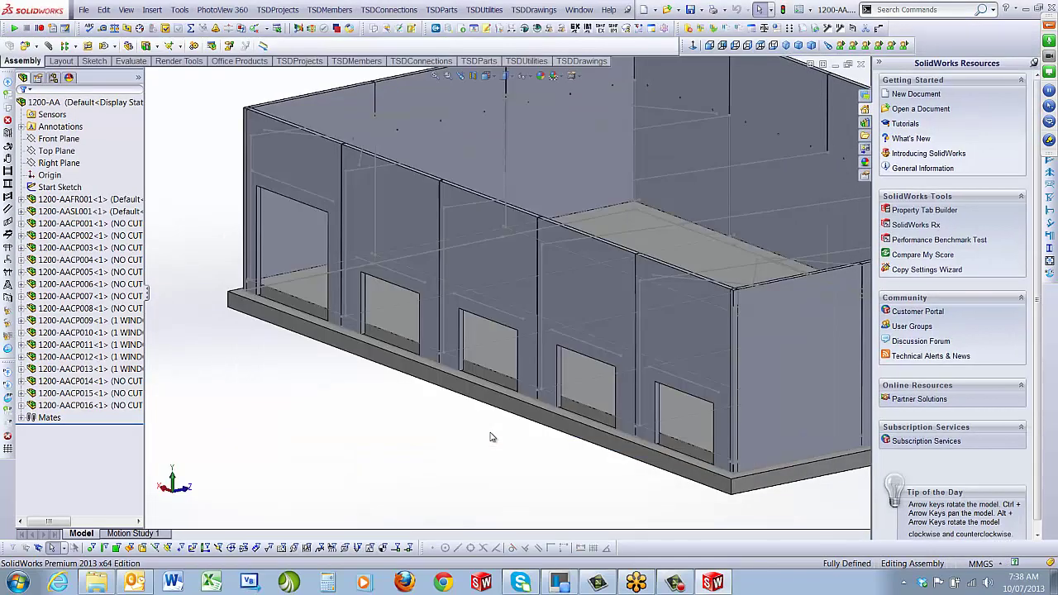
Step: Open Match Dimensions again, choosing panel 1200-AACP009 to match from and panels 1200-AACP010 to 1200-AACP013 to modify
left_click(483, 9)
left_click(533, 250)
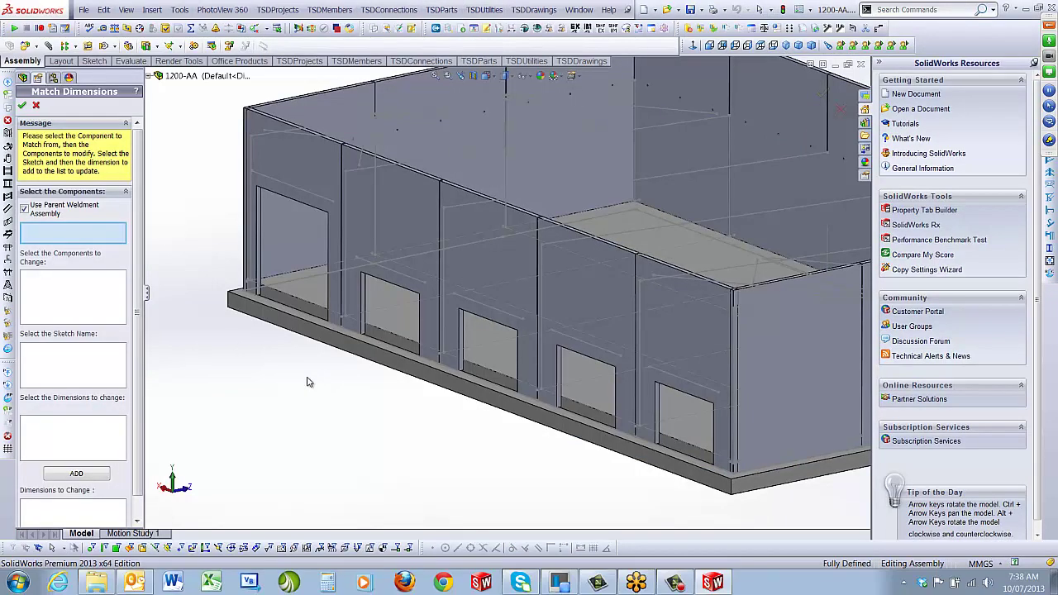
left_click(280, 172)
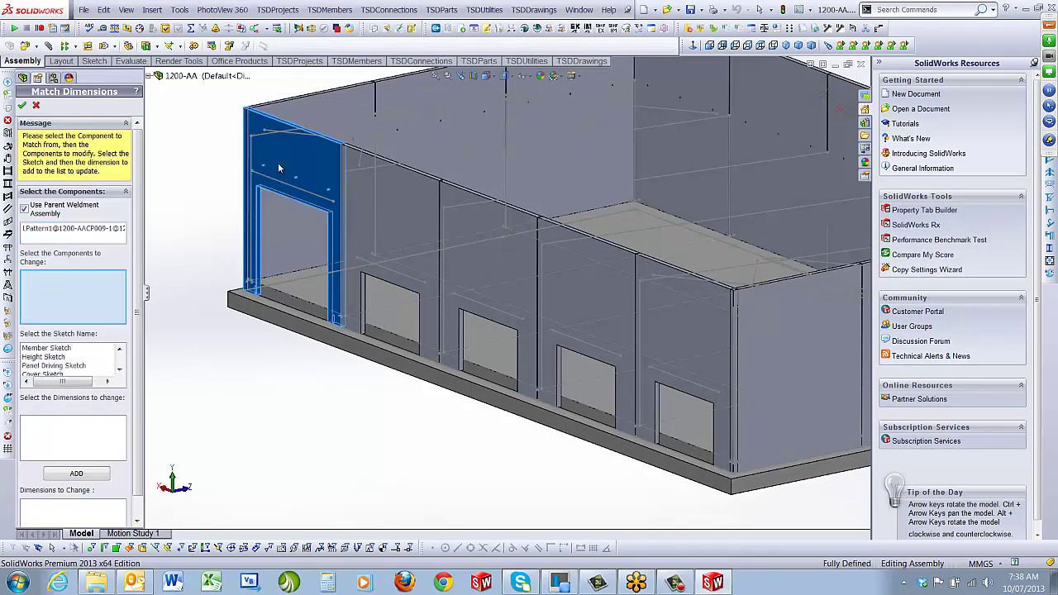
left_click(392, 252)
left_click(456, 264)
left_click(579, 289)
left_click(685, 326)
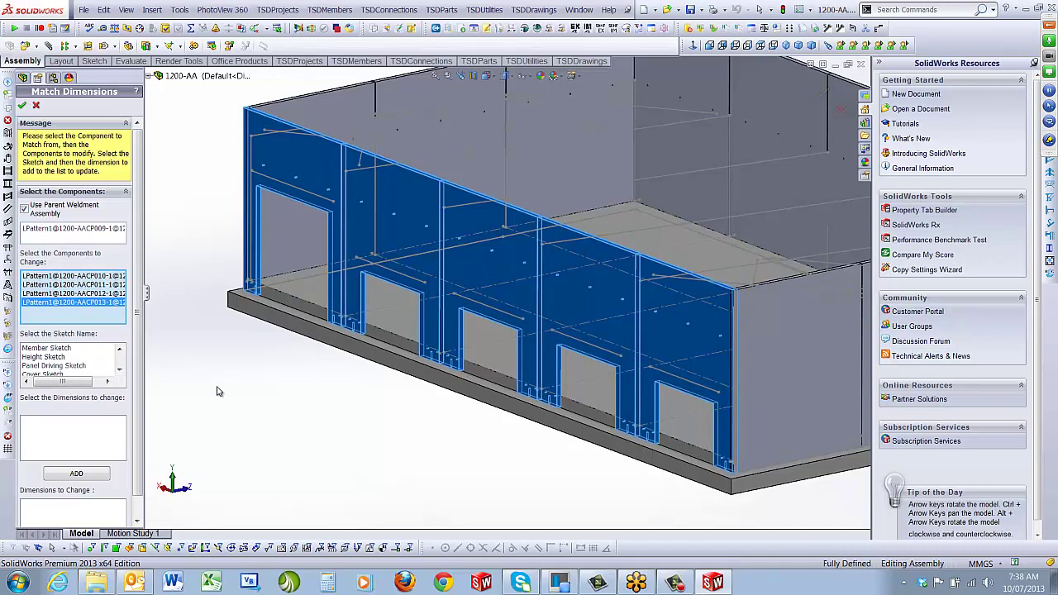
Step: Add all dimensions of the 1 Window Sketch to the match list and apply them to panels 1200-AACP010 to 1200-AACP013
left_click(120, 370)
left_click(120, 369)
left_click(120, 370)
left_click(120, 369)
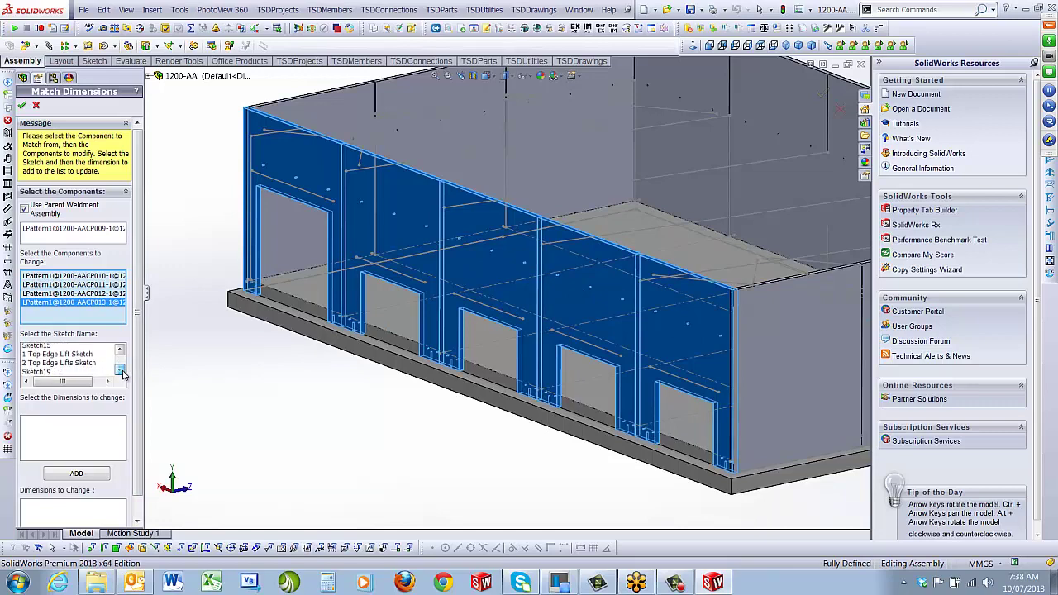
left_click(120, 369)
left_click(120, 369)
left_click(66, 356)
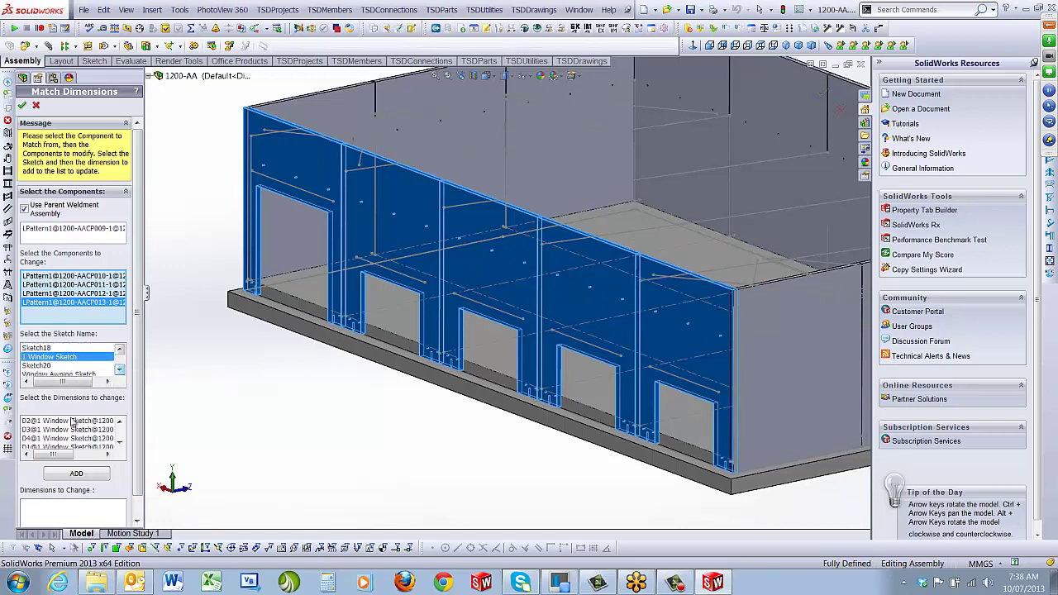
left_click_drag(72, 421, 75, 465)
left_click(77, 474)
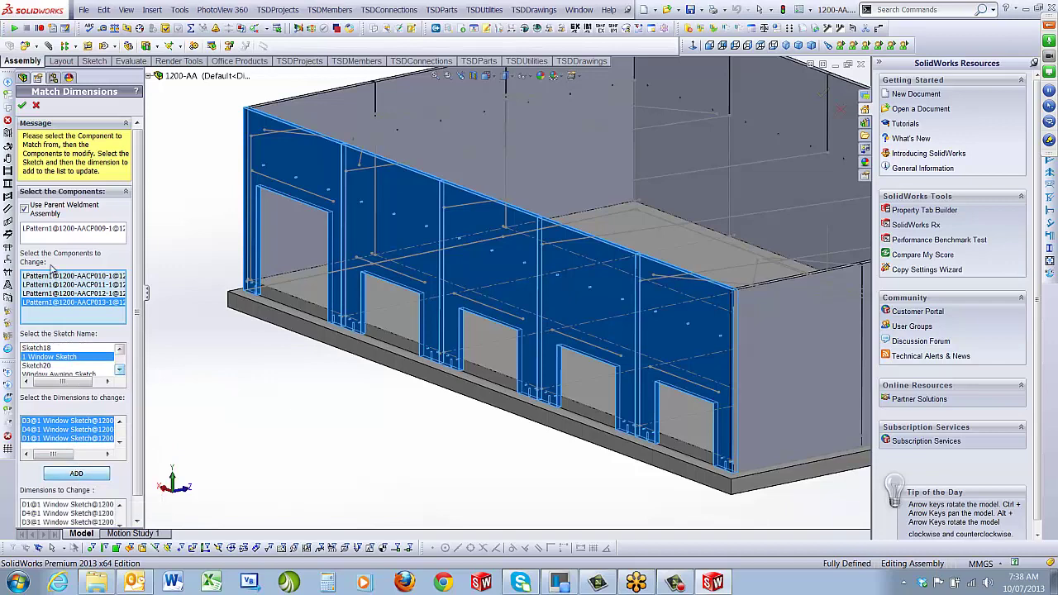
left_click(22, 104)
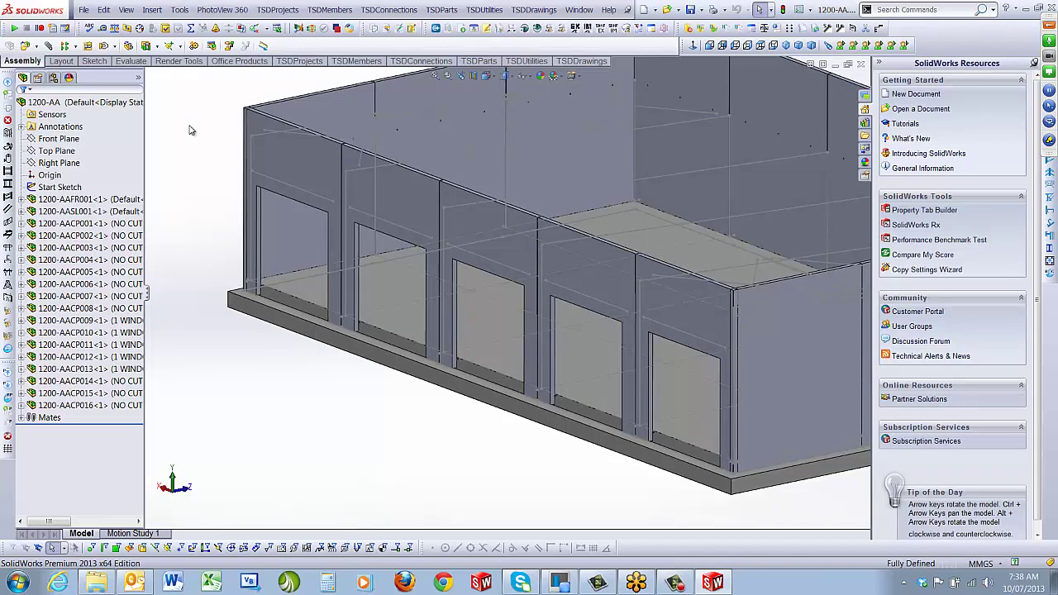
Step: Insert a structural TSD awning member on the sketch segment above the window opening of panel 1200-AACP009
left_click(342, 10)
left_click(347, 179)
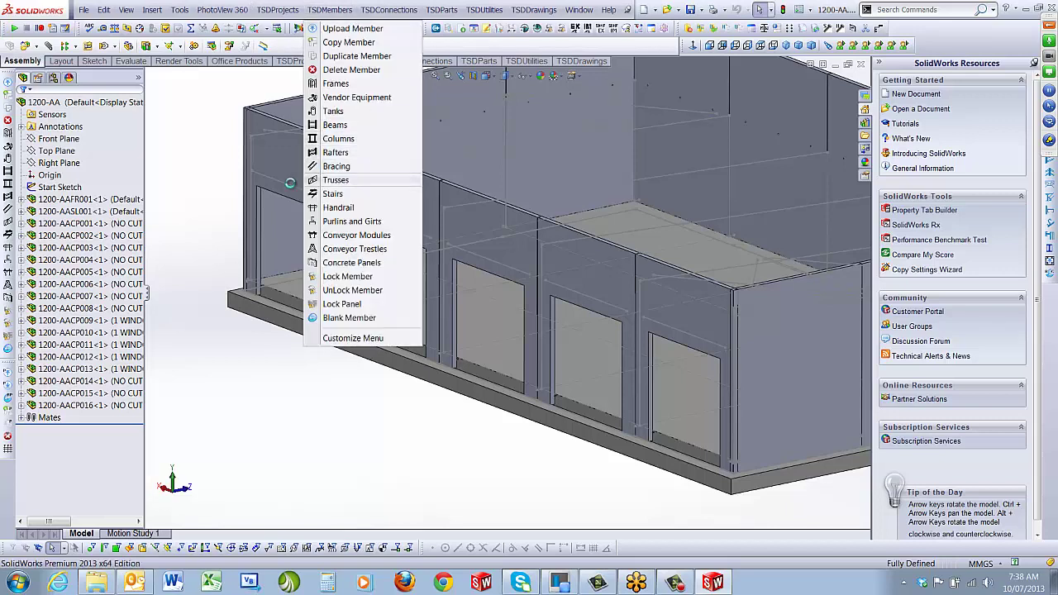
left_click(58, 235)
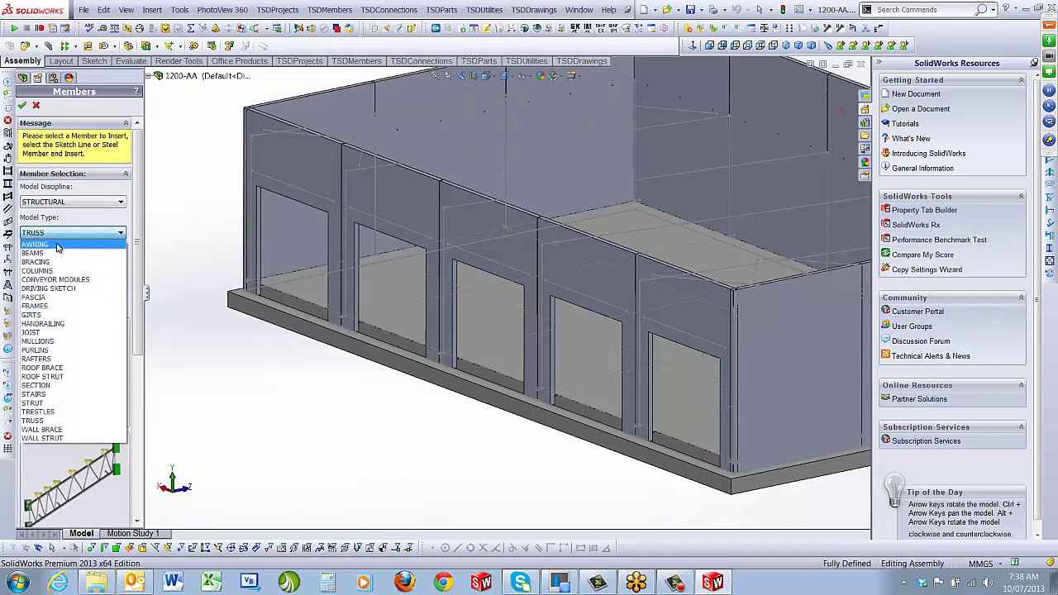
left_click(107, 278)
left_click(91, 271)
left_click(82, 277)
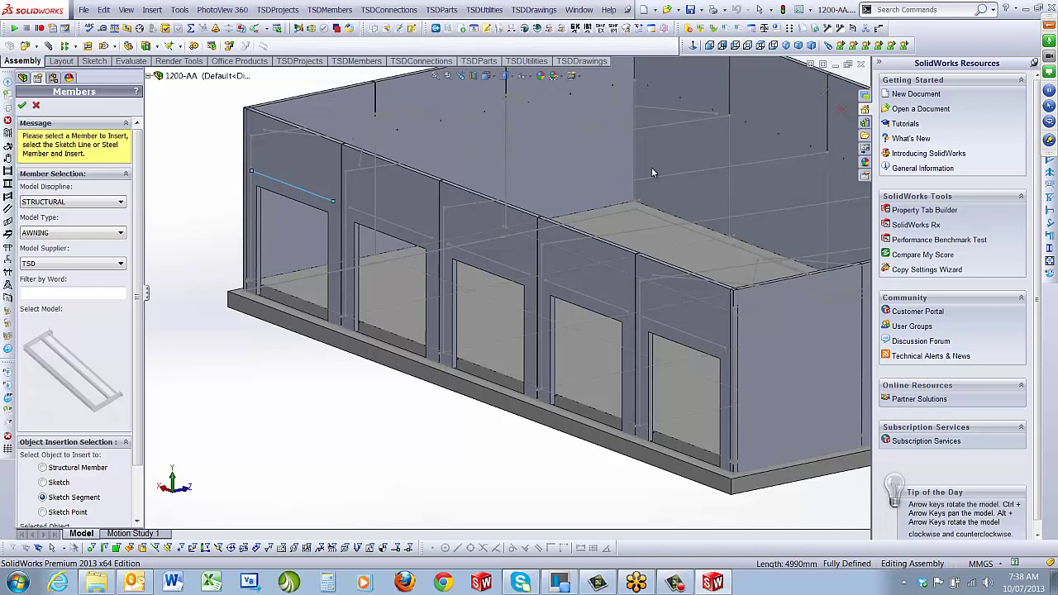
left_click(830, 90)
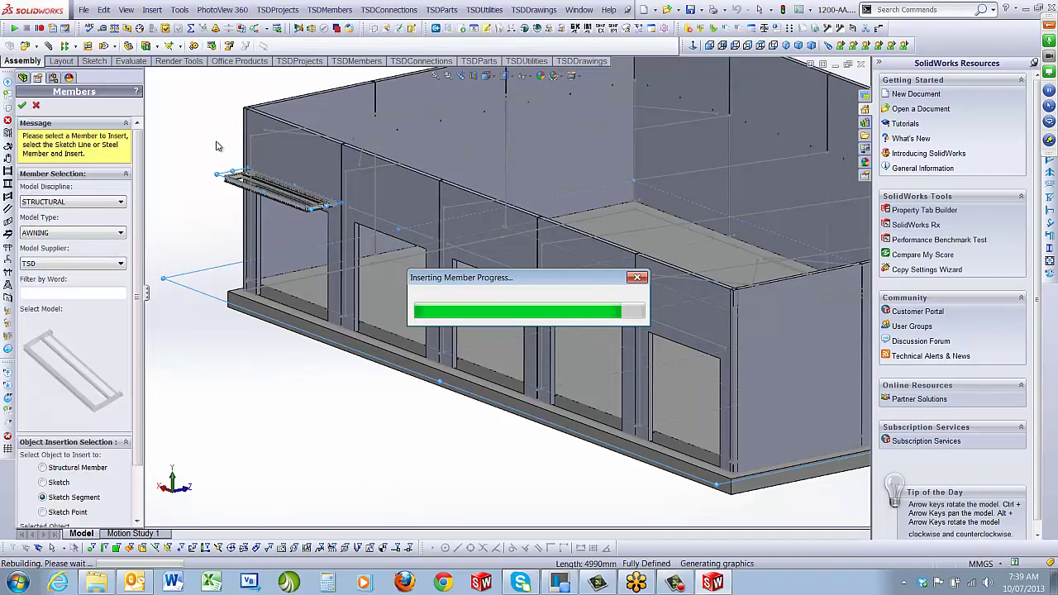
left_click(35, 105)
Step: Examine the awning's frame members and their joints from both ends, including the inner front section
scroll(273, 190, "down", 10)
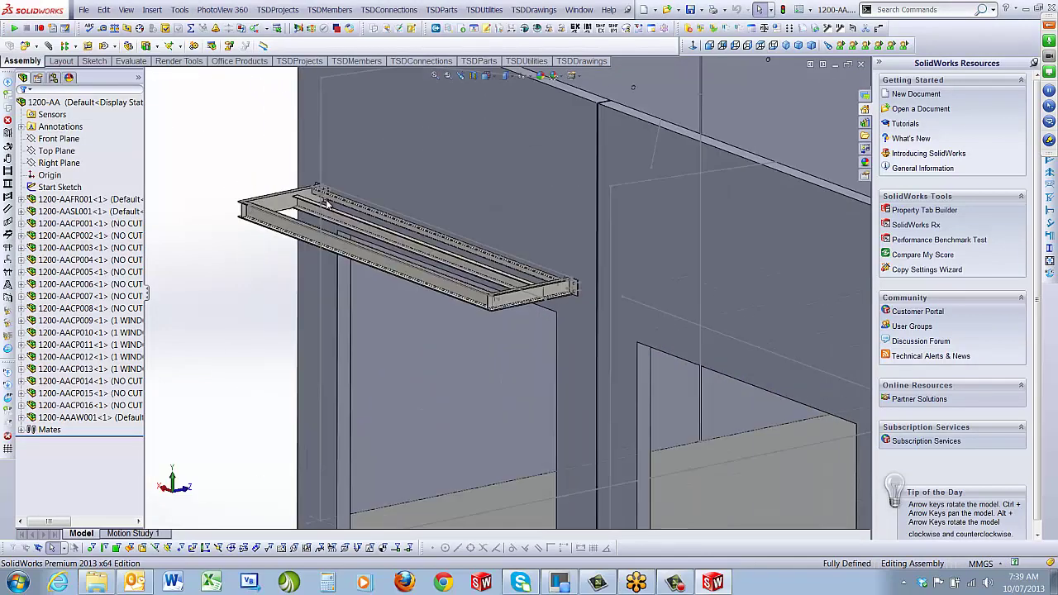
middle_click_drag(467, 312, 322, 245)
scroll(213, 271, "down", 6)
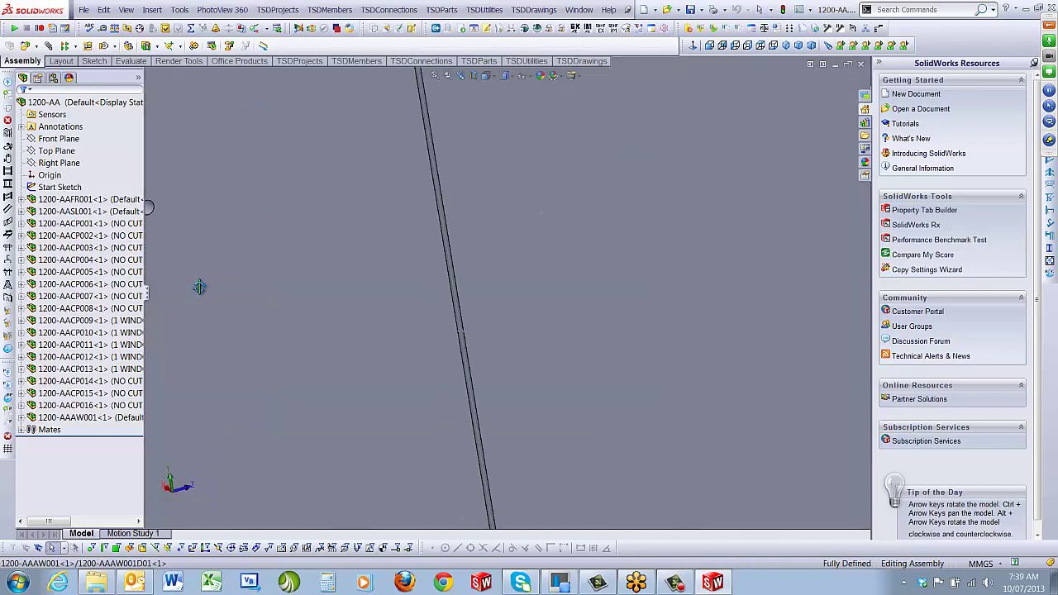
scroll(374, 298, "up", 8)
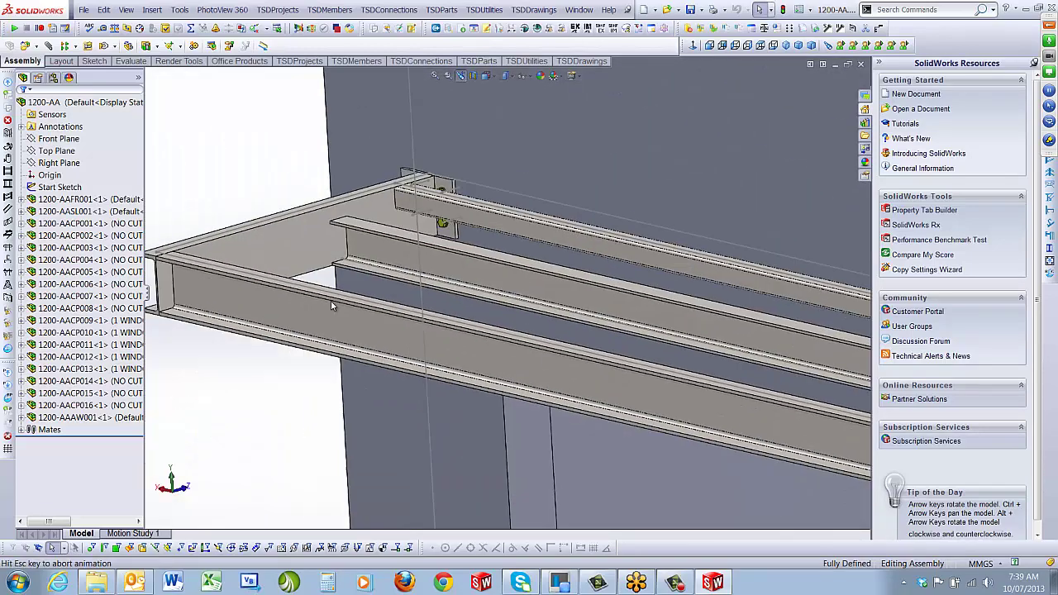
middle_click_drag(374, 298, 435, 259)
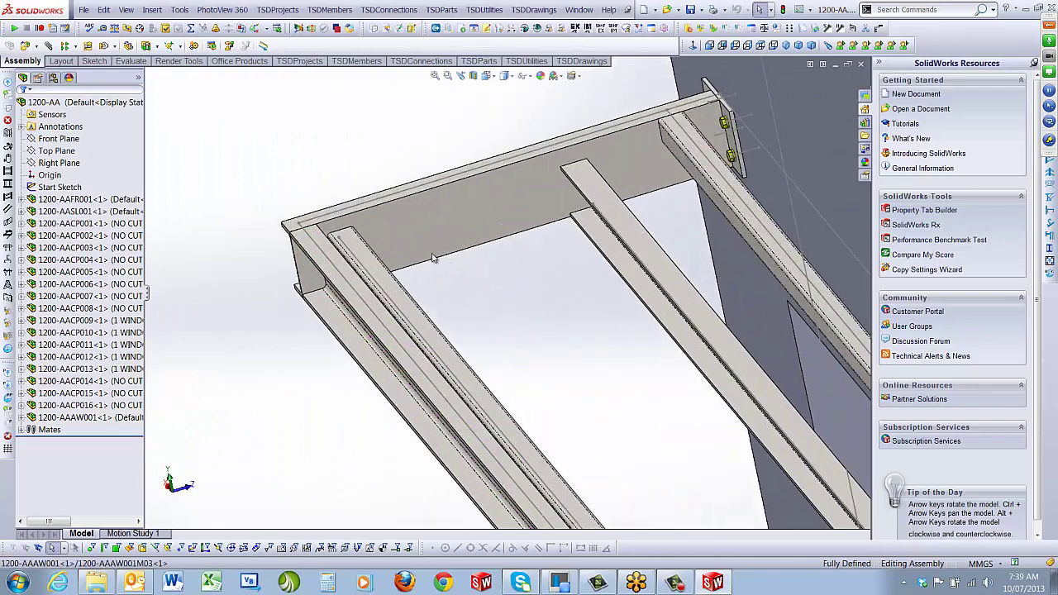
left_click(361, 252)
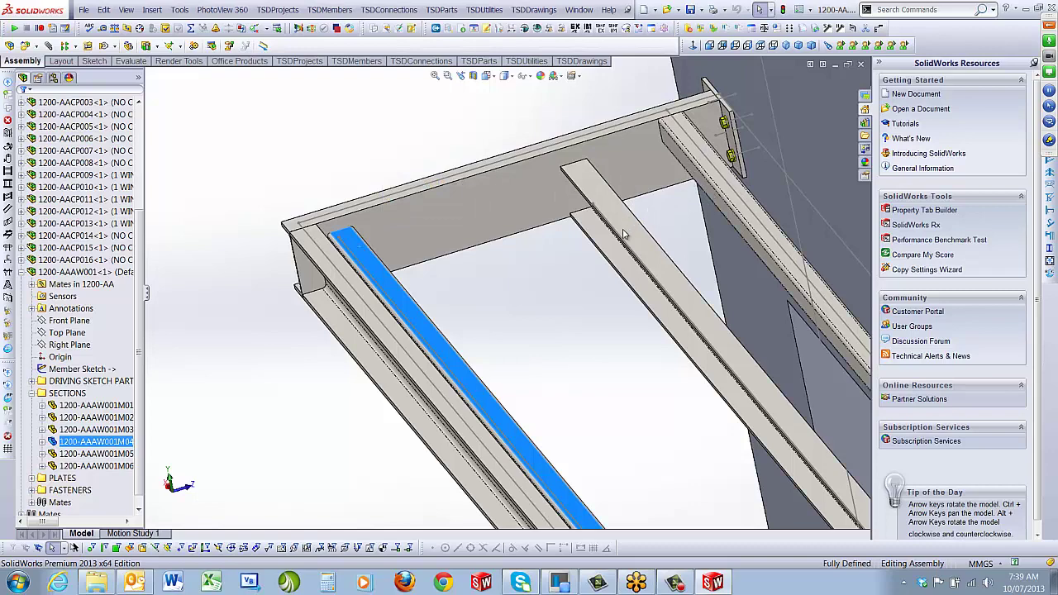
scroll(639, 287, "up", 3)
scroll(630, 361, "up", 2)
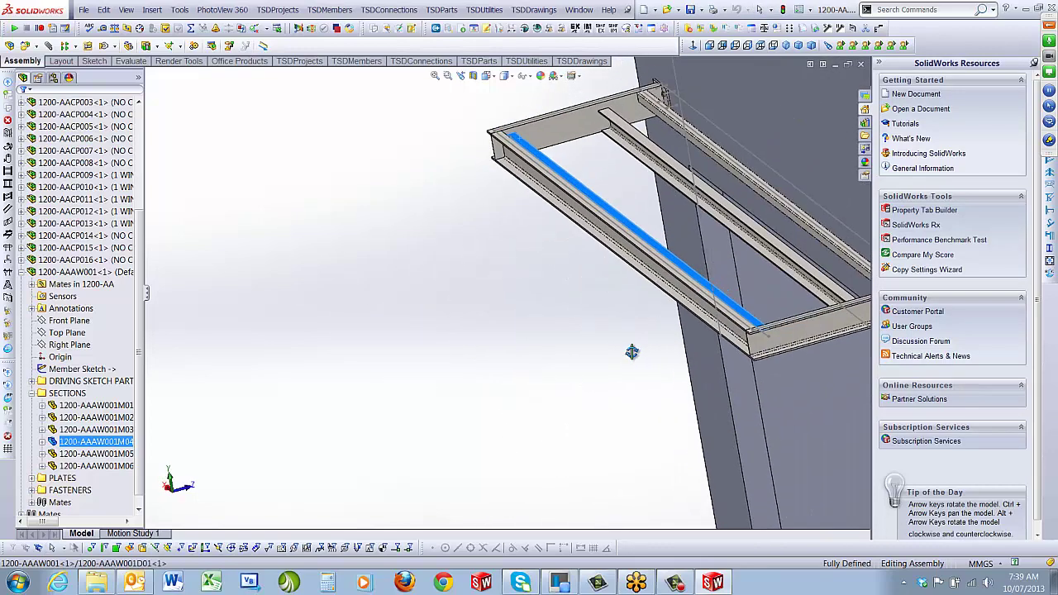
scroll(696, 244, "down", 2)
scroll(743, 356, "down", 3)
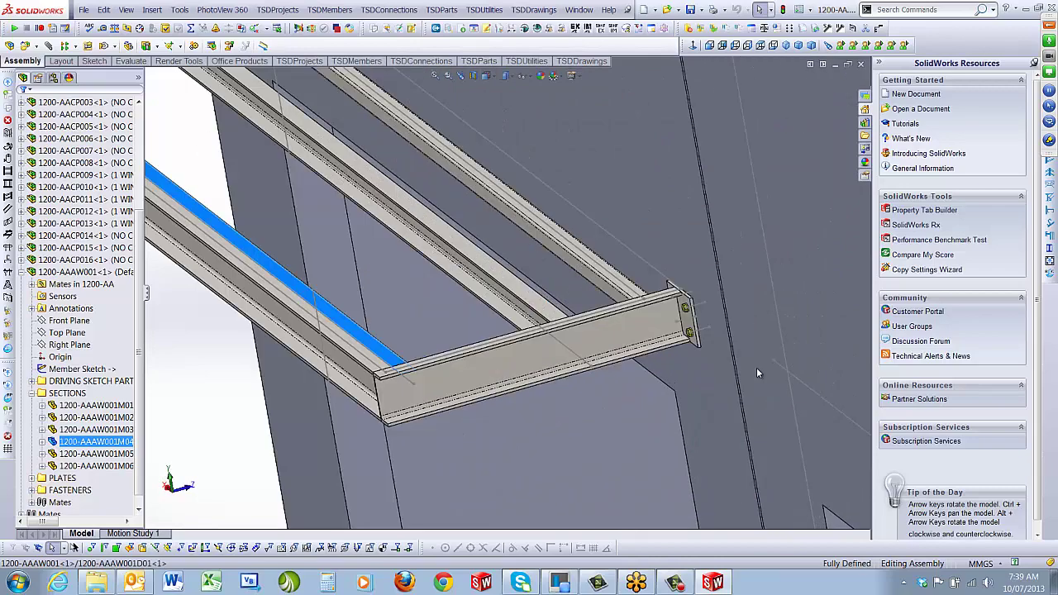
middle_click_drag(637, 297, 688, 309)
scroll(688, 309, "up", 3)
scroll(394, 265, "up", 3)
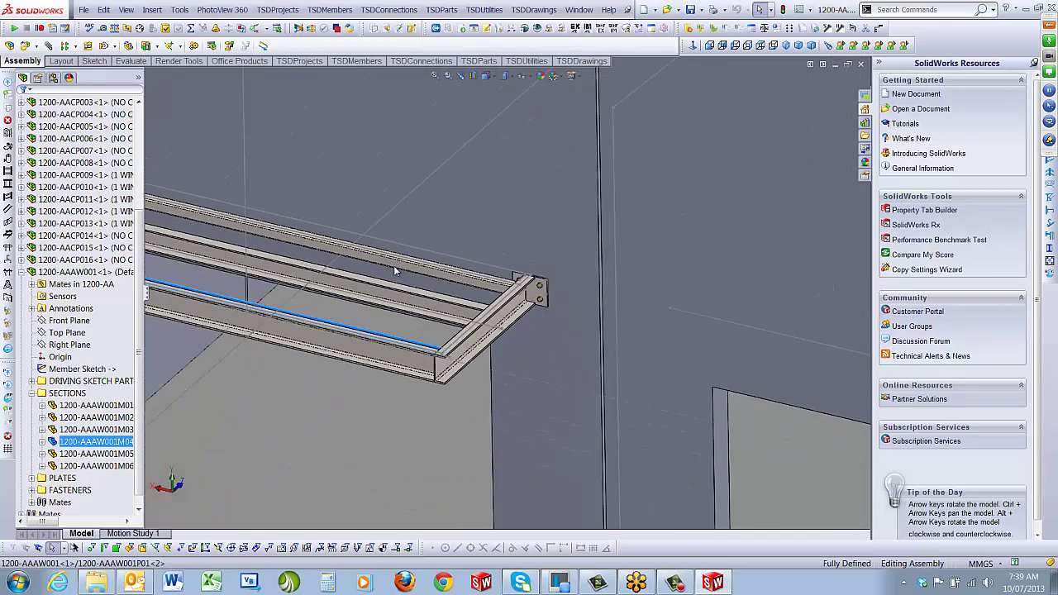
scroll(338, 266, "up", 4)
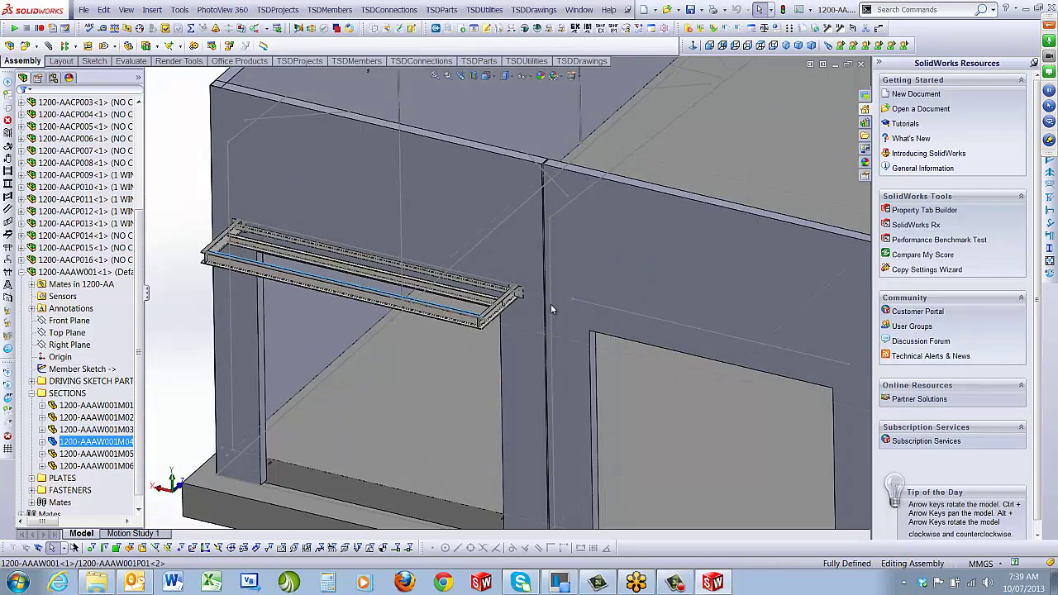
Step: Examine the awning's end plate near the adjoining panel and its M16 bolts, then clear the selection
scroll(551, 309, "down", 10)
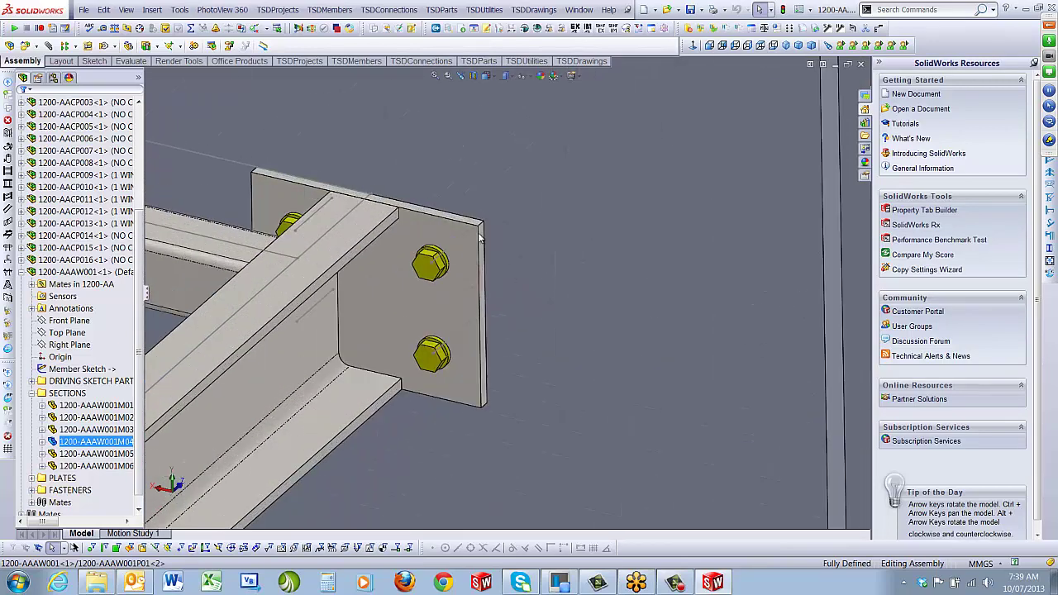
left_click(470, 261)
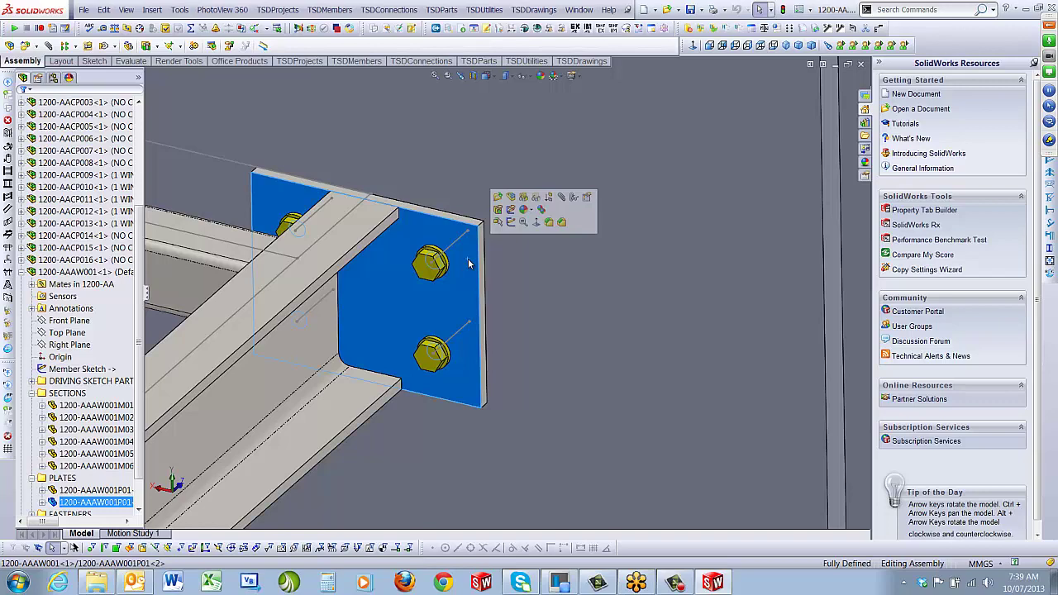
left_click(428, 265)
scroll(424, 293, "up", 2)
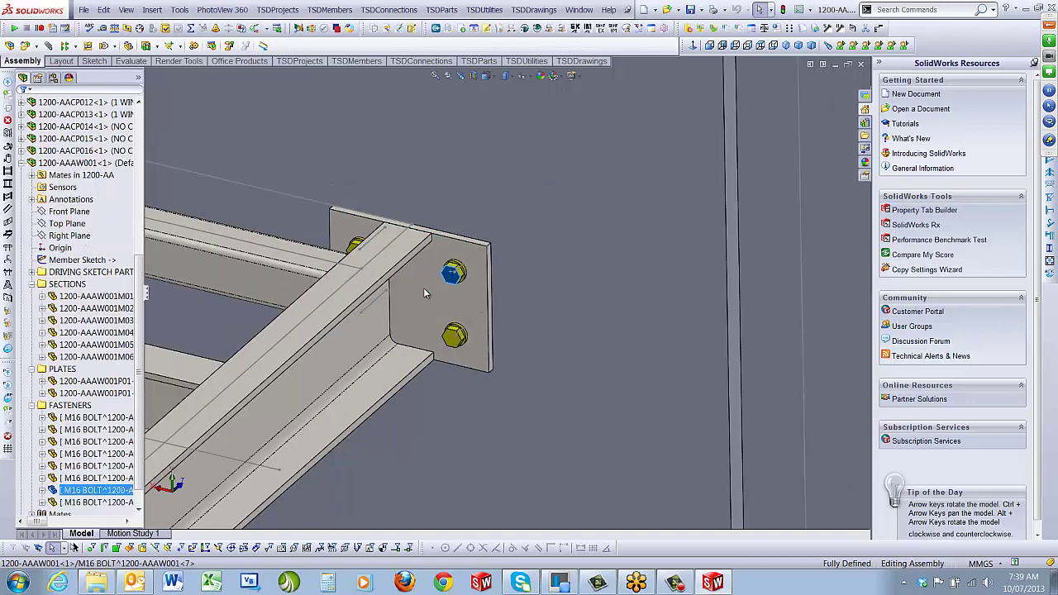
scroll(519, 278, "up", 5)
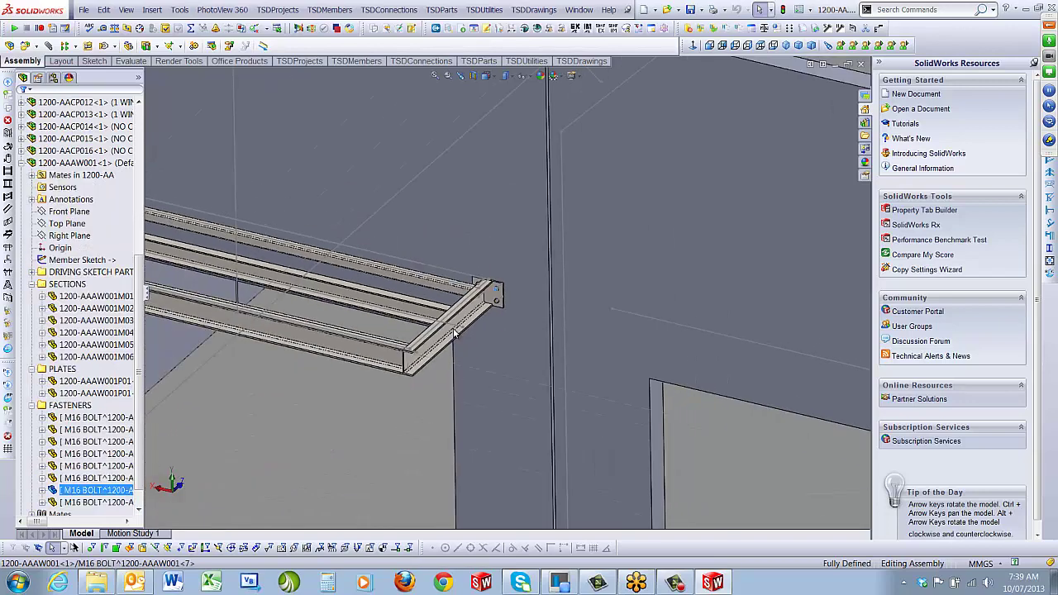
scroll(307, 468, "up", 3)
left_click(267, 323)
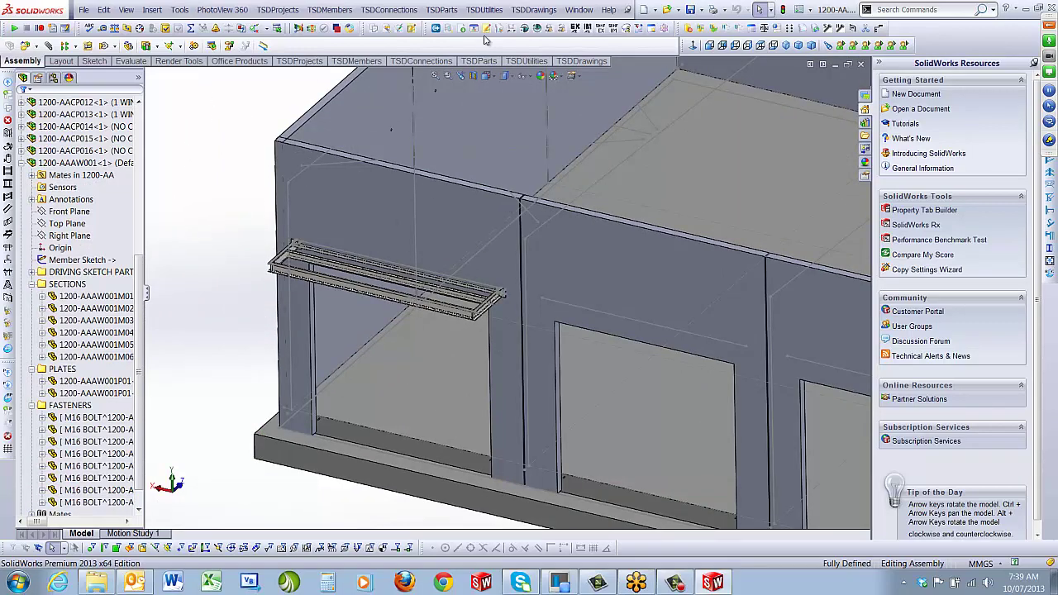
Step: Insert panel ferrules of depth 75 in panel 1200-AACP009, matching the awning end plate nearest the adjoining panel to the panel's far face
left_click(488, 10)
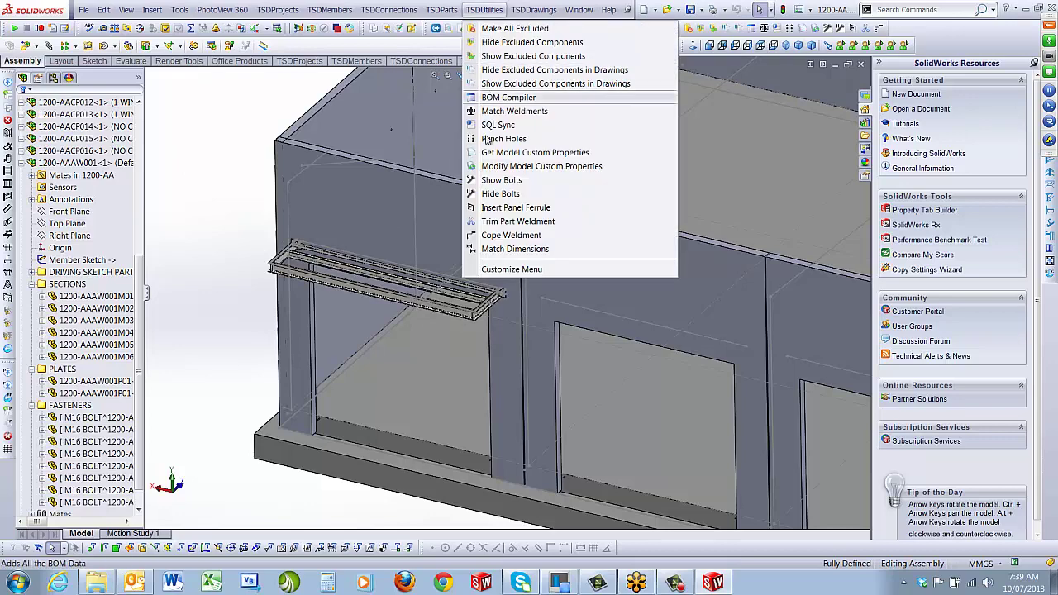
left_click(517, 210)
scroll(507, 302, "down", 6)
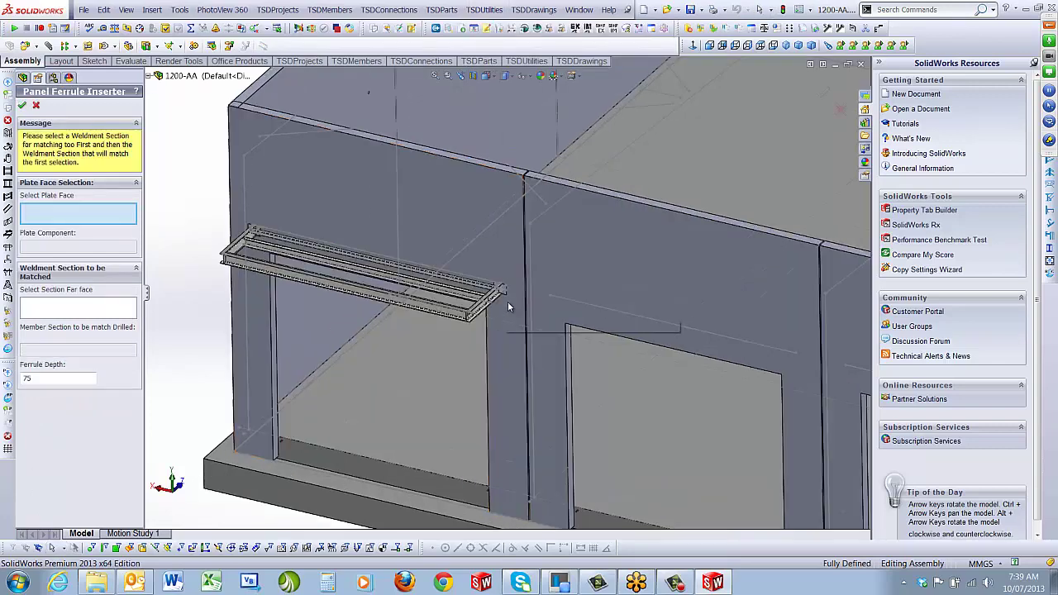
left_click(467, 287)
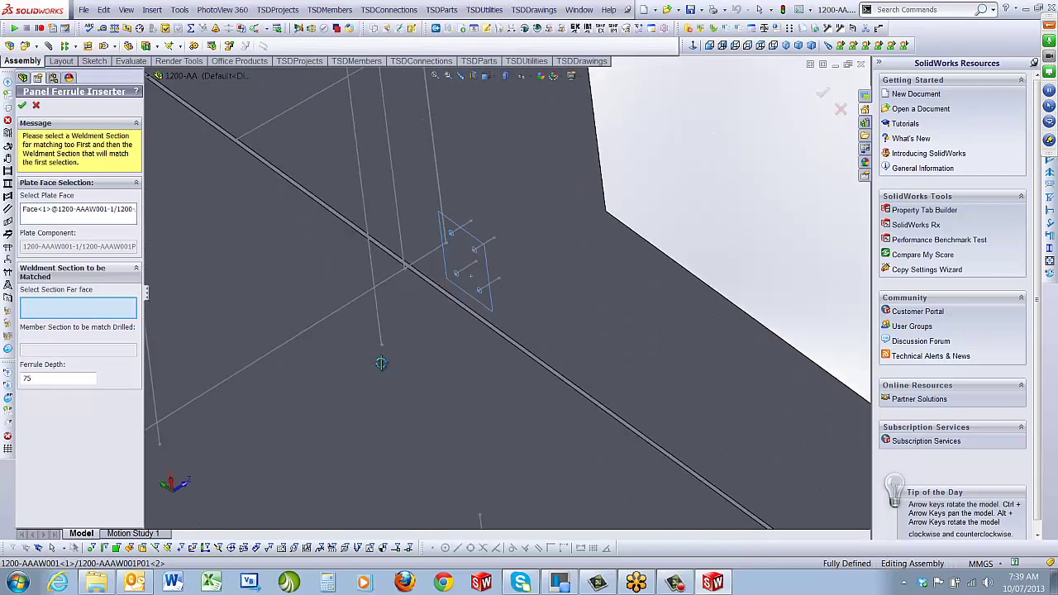
left_click(550, 255)
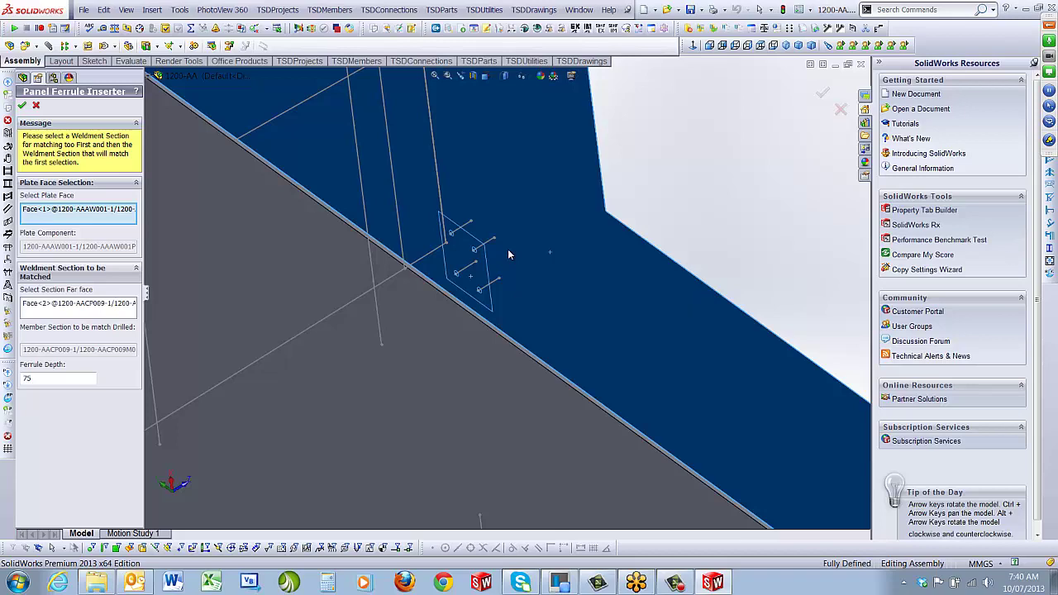
left_click(461, 75)
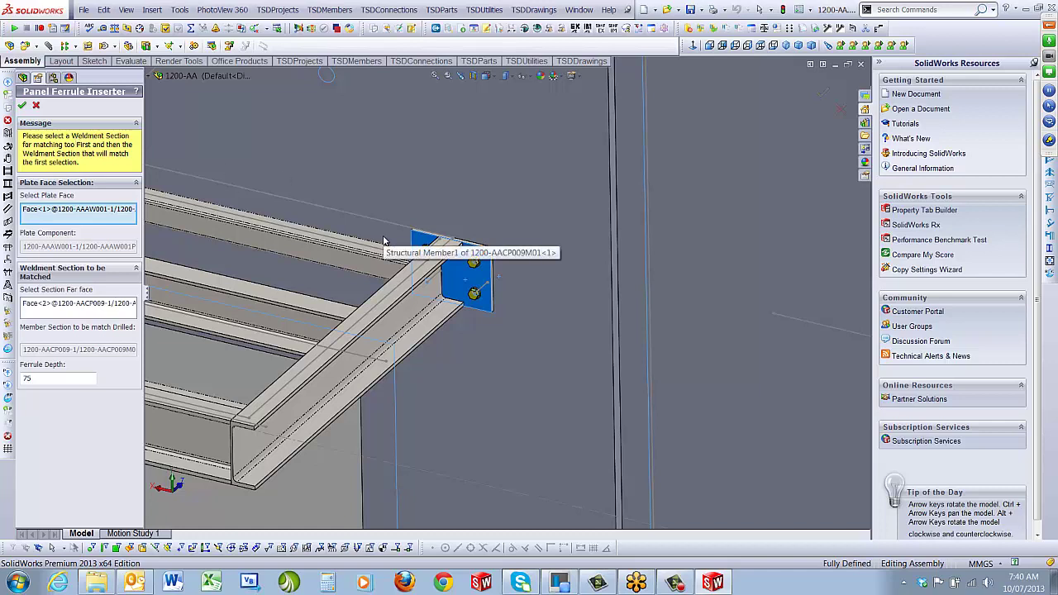
left_click(23, 106)
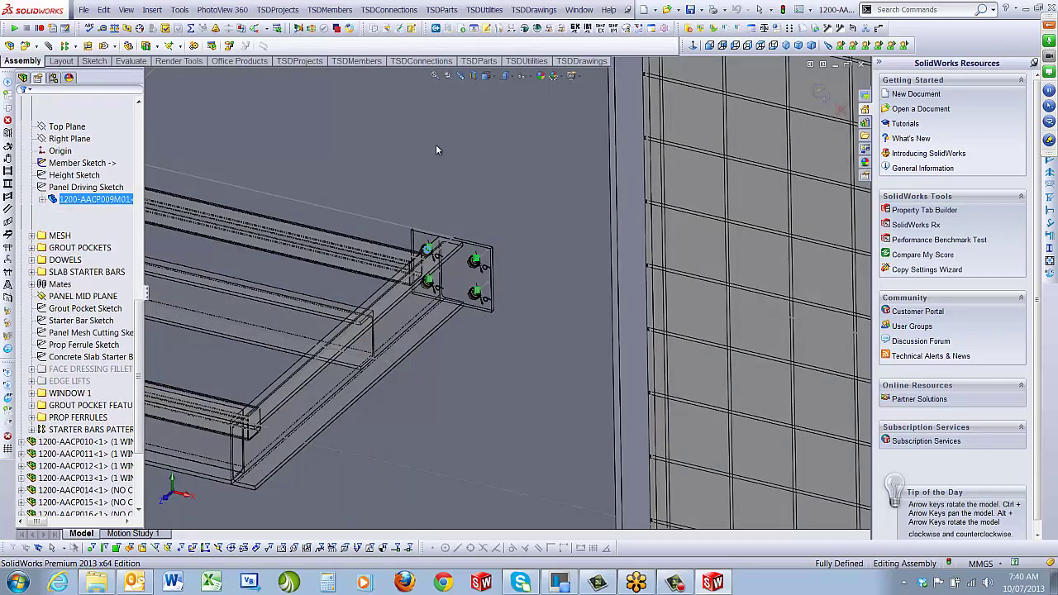
Step: Insert panel ferrules of depth 75 for the awning end plate nearest the building corner and leave the Panel Ferrule Inserter
scroll(363, 233, "up", 10)
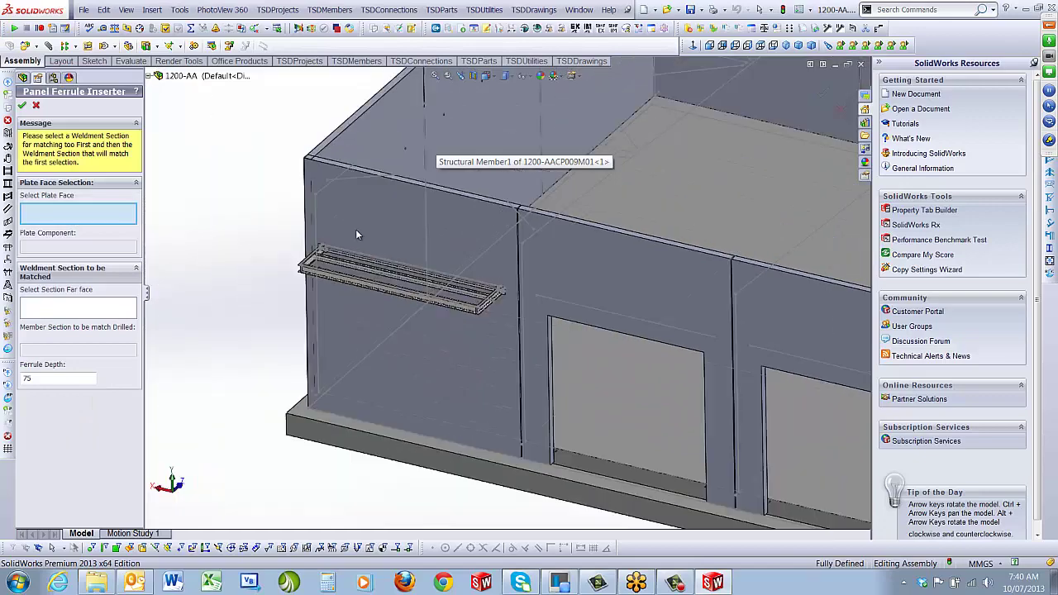
scroll(356, 234, "down", 9)
left_click(416, 283)
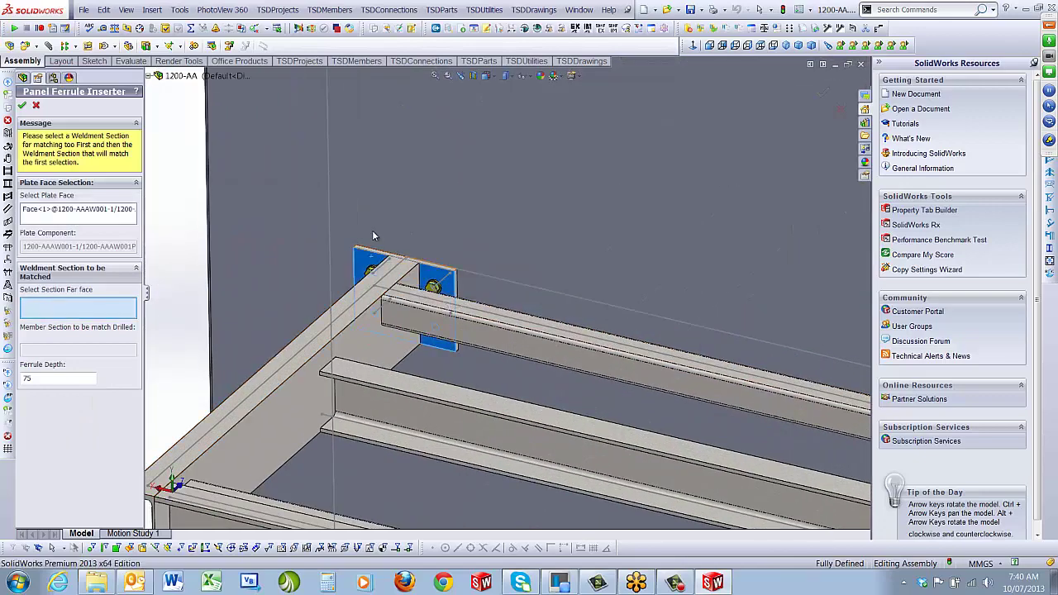
scroll(384, 270, "down", 6)
middle_click_drag(384, 270, 407, 234)
left_click(407, 235)
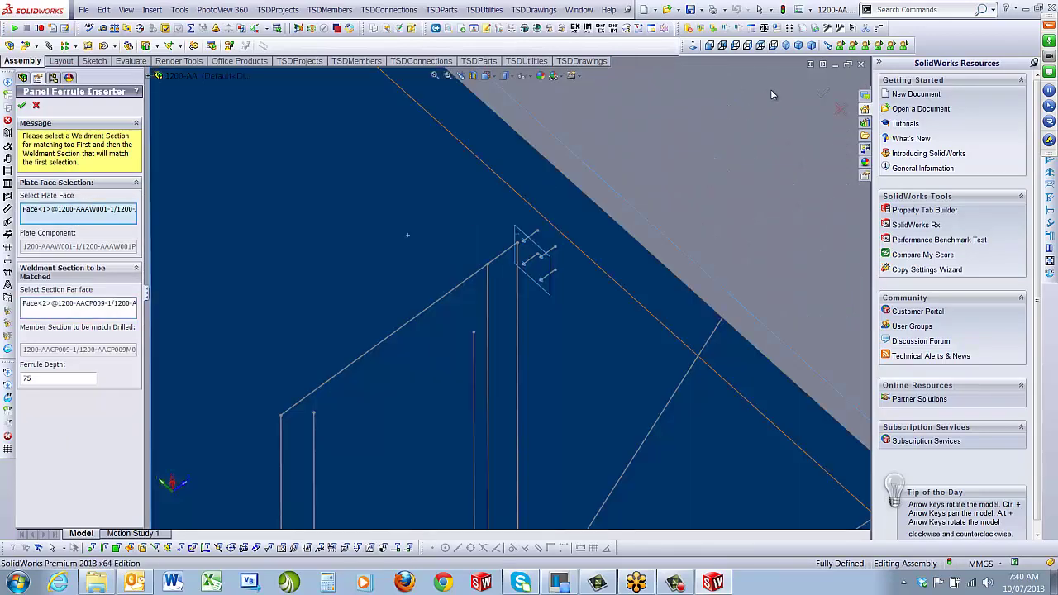
left_click(822, 93)
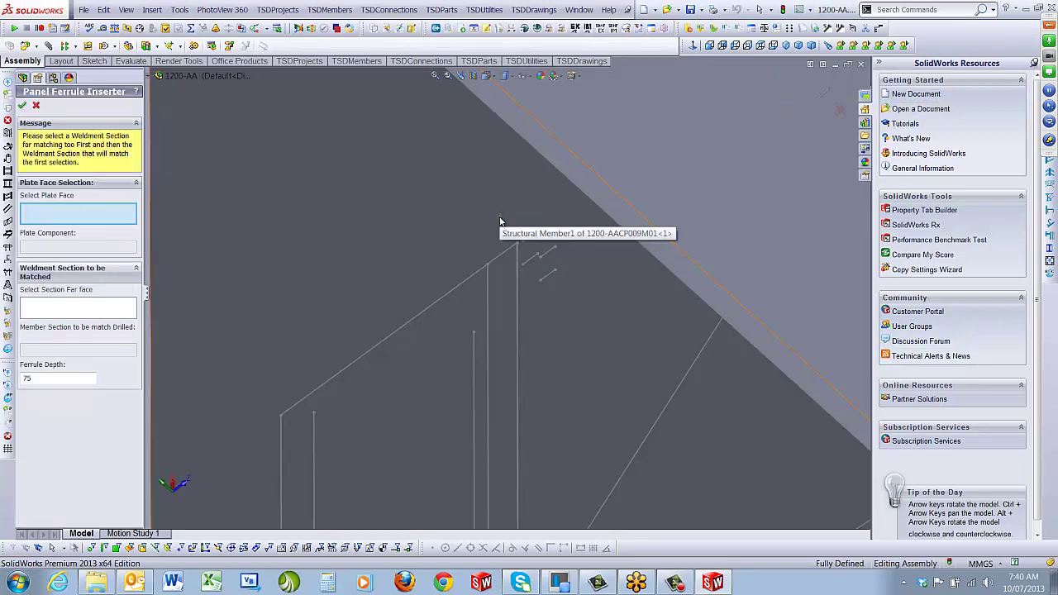
left_click(35, 107)
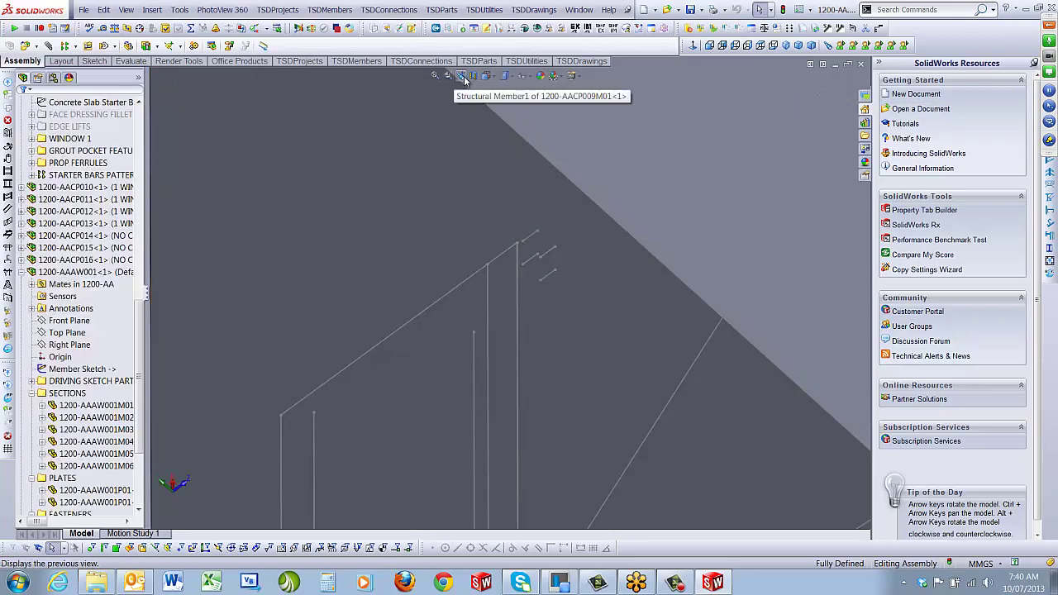
scroll(527, 282, "up", 5)
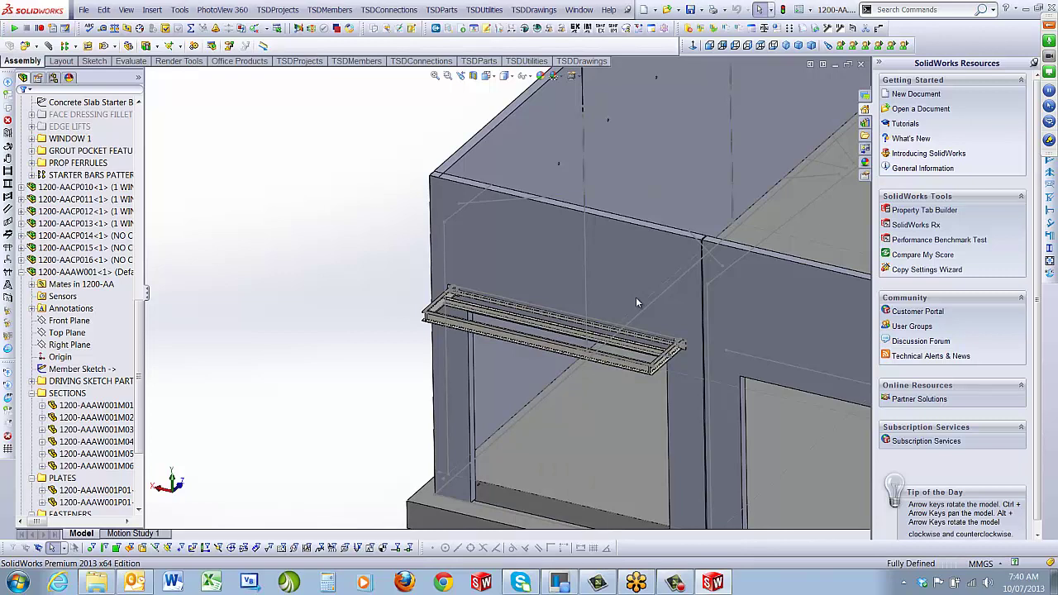
scroll(672, 332, "down", 5)
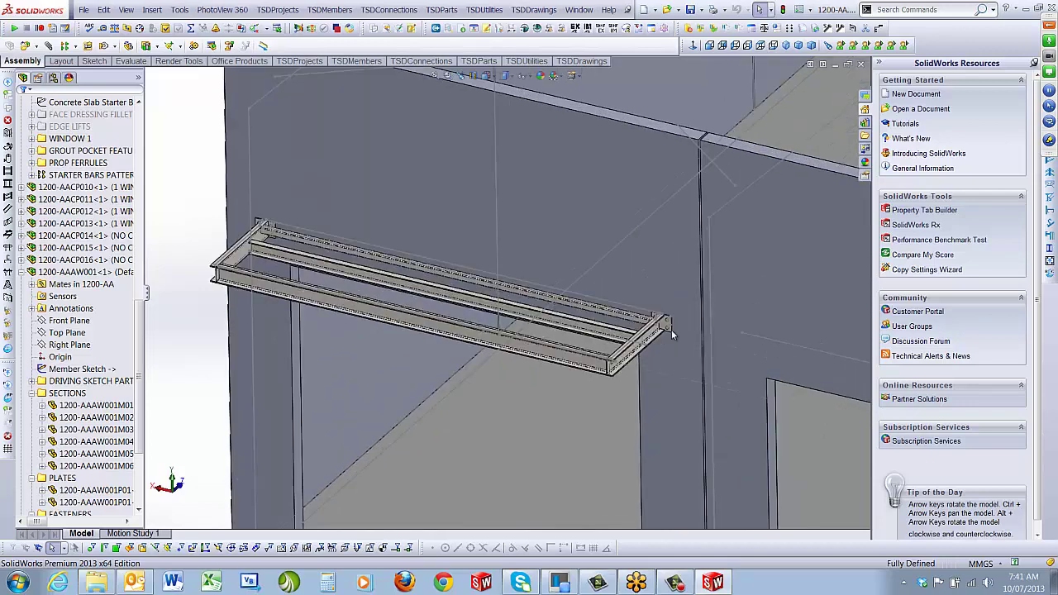
Step: Isolate the concrete panel body of 1200-AACP009 and inspect a ferrule hole's diameter near the window corner
right_click(604, 254)
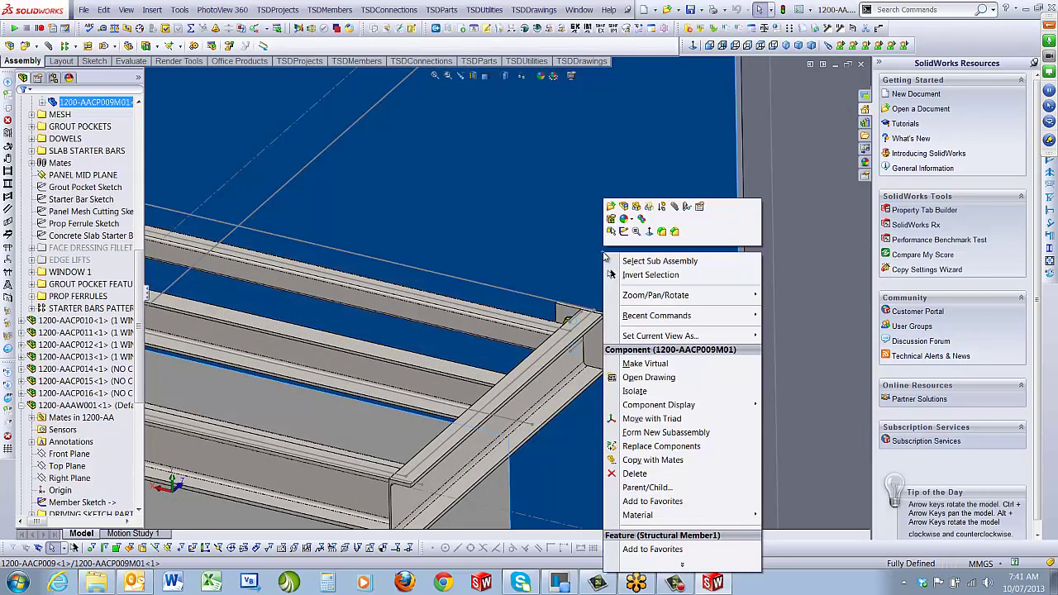
left_click(651, 390)
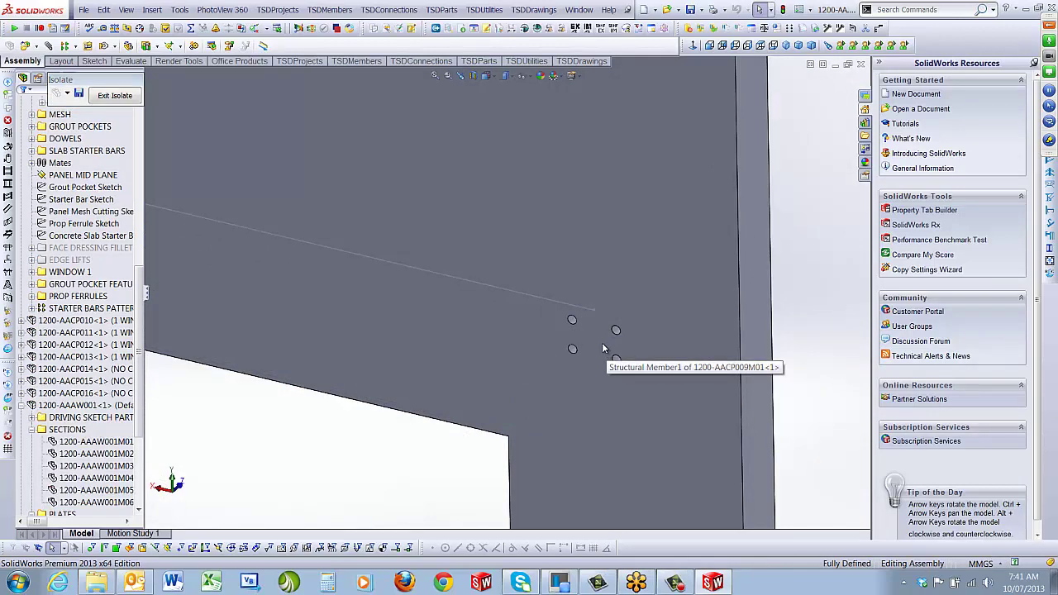
scroll(572, 324, "down", 3)
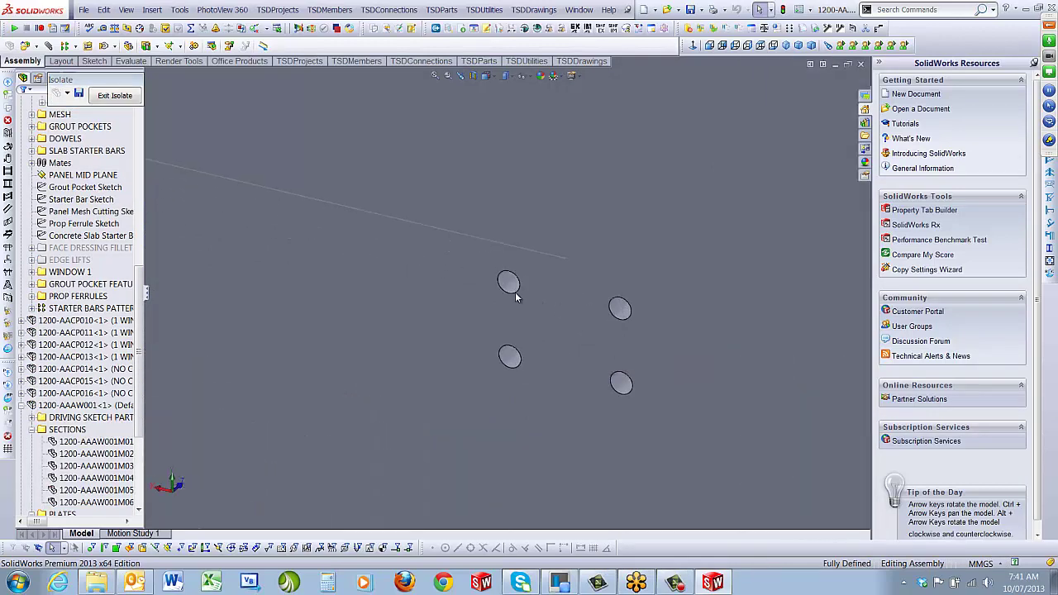
left_click(515, 292)
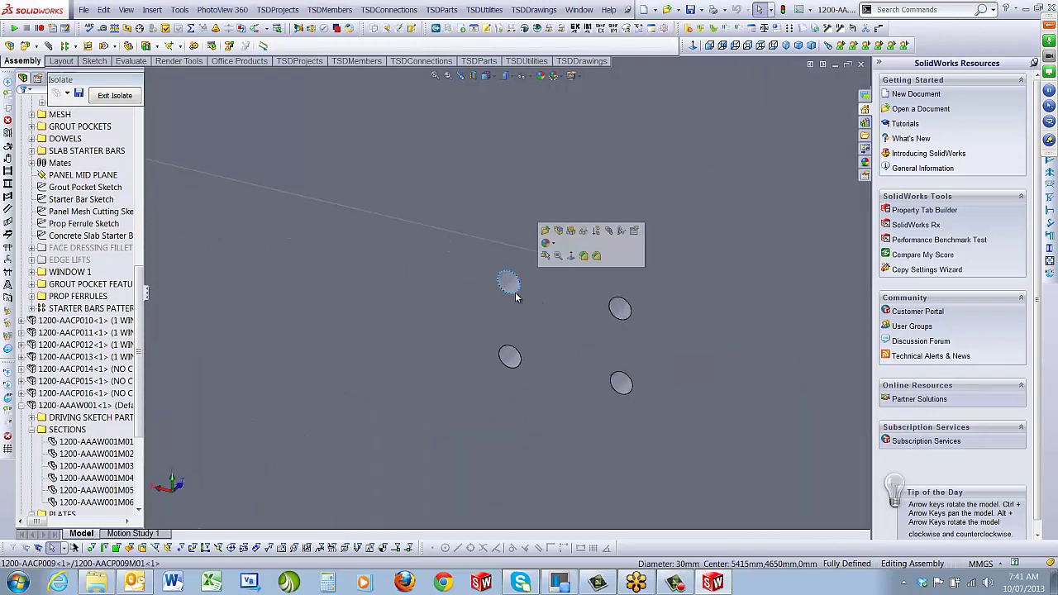
scroll(515, 297, "up", 6)
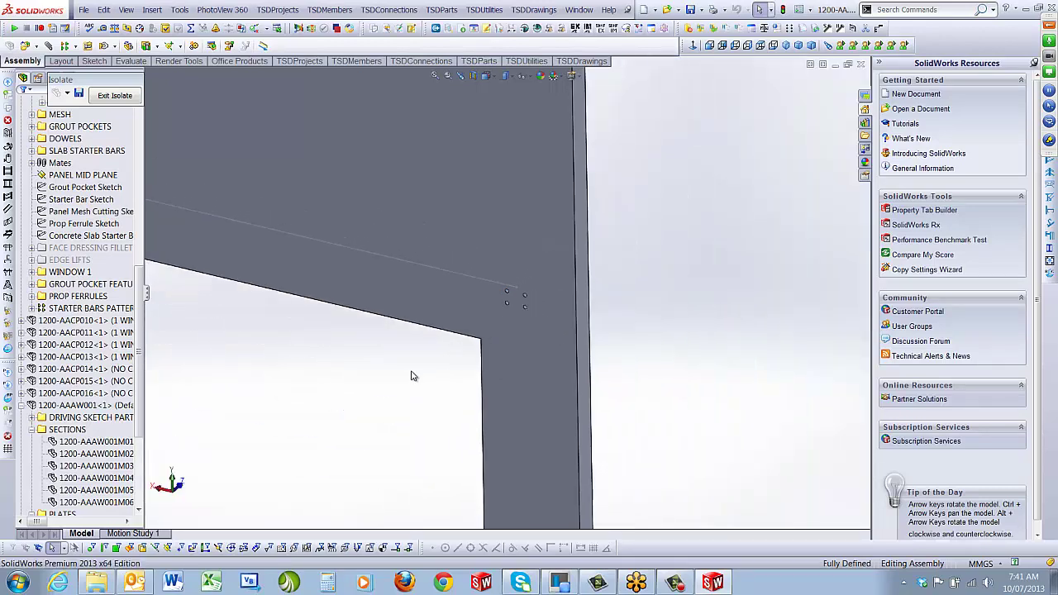
scroll(413, 376, "up", 5)
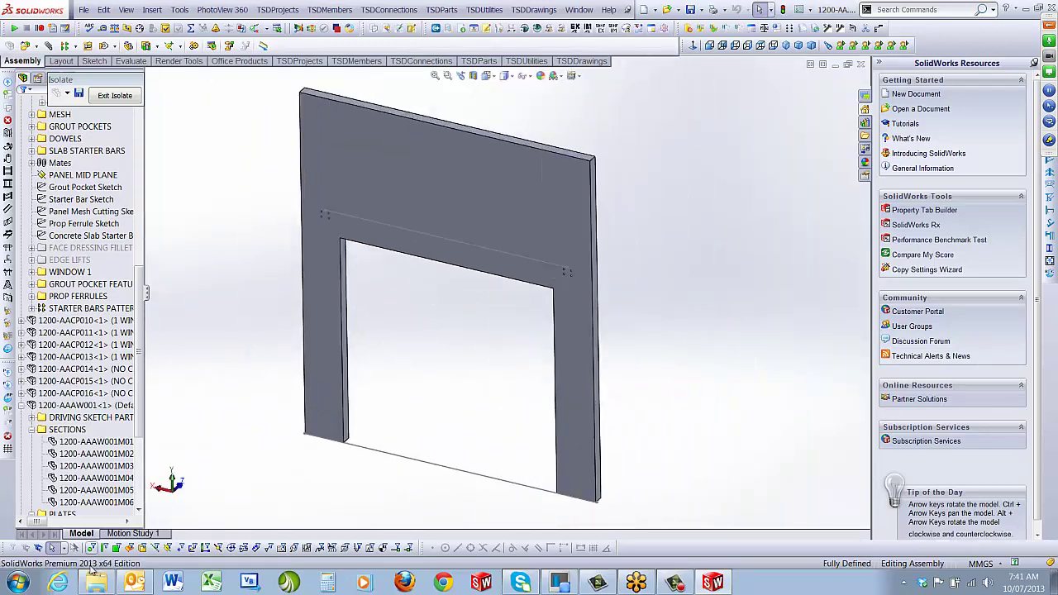
Step: Switch to Windows Explorer and open Symbol List.txt from the Panels folder of C:\The Steel Detailer
left_click(93, 583)
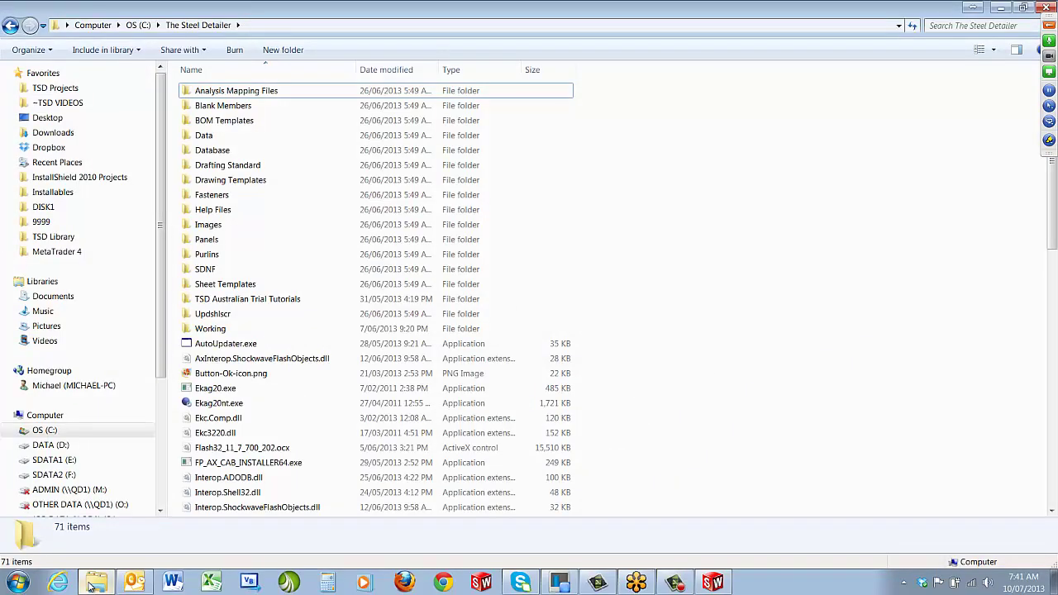
left_click(58, 430)
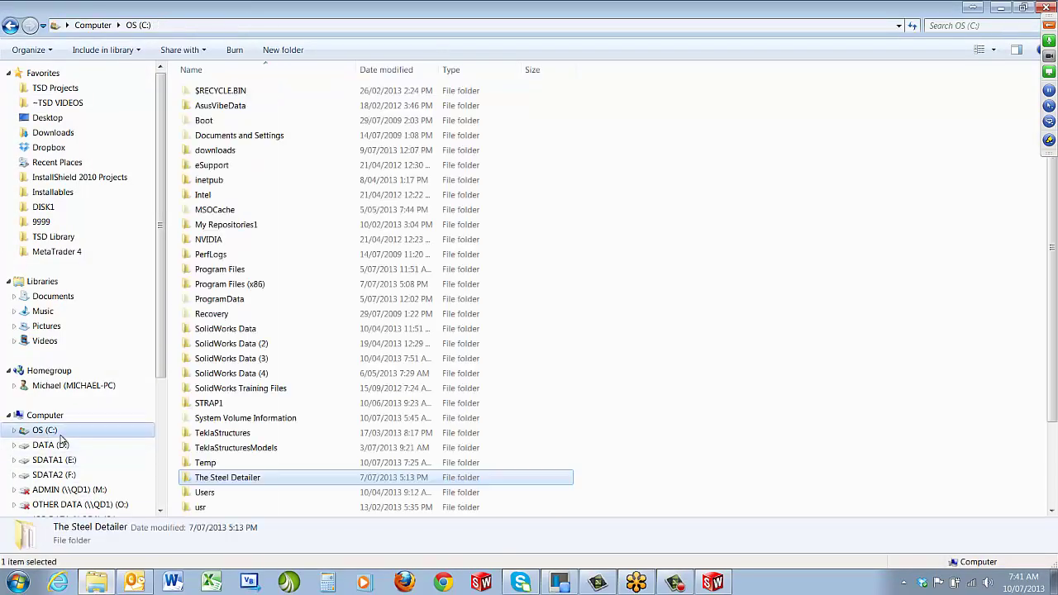
double_click(233, 477)
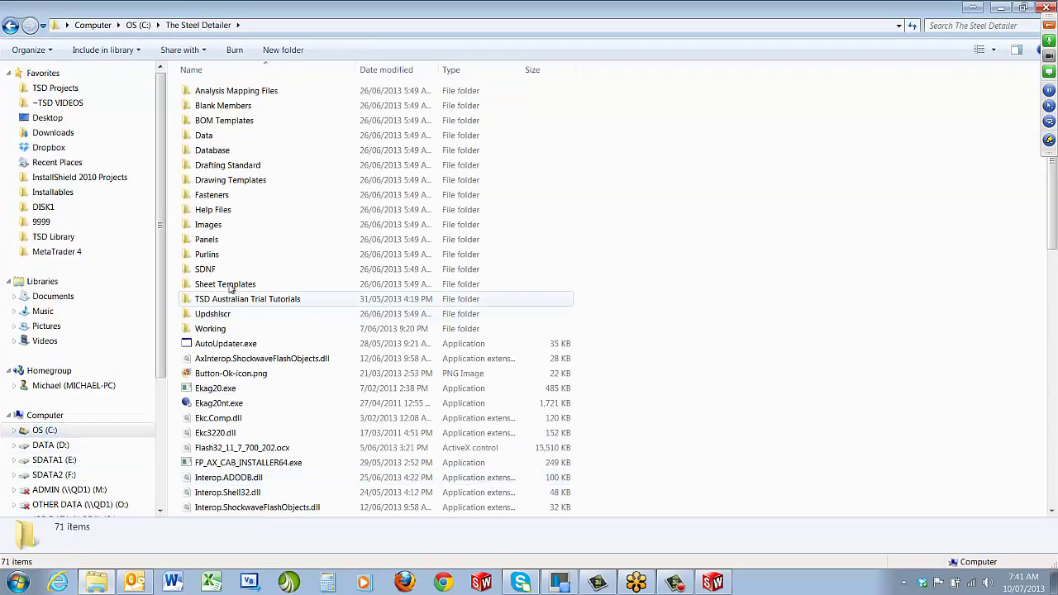
left_click(215, 241)
double_click(251, 243)
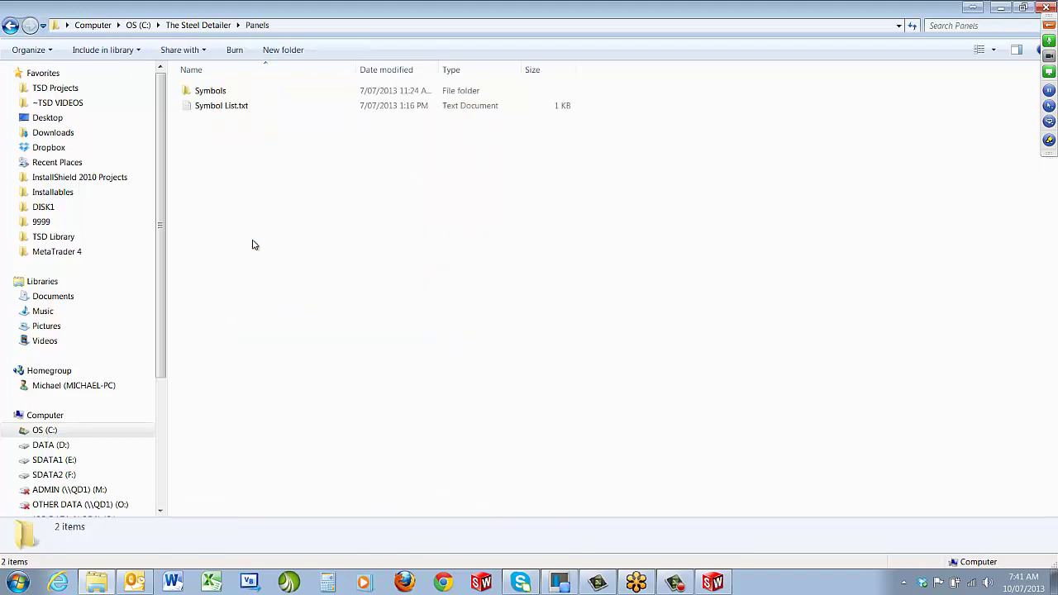
double_click(267, 105)
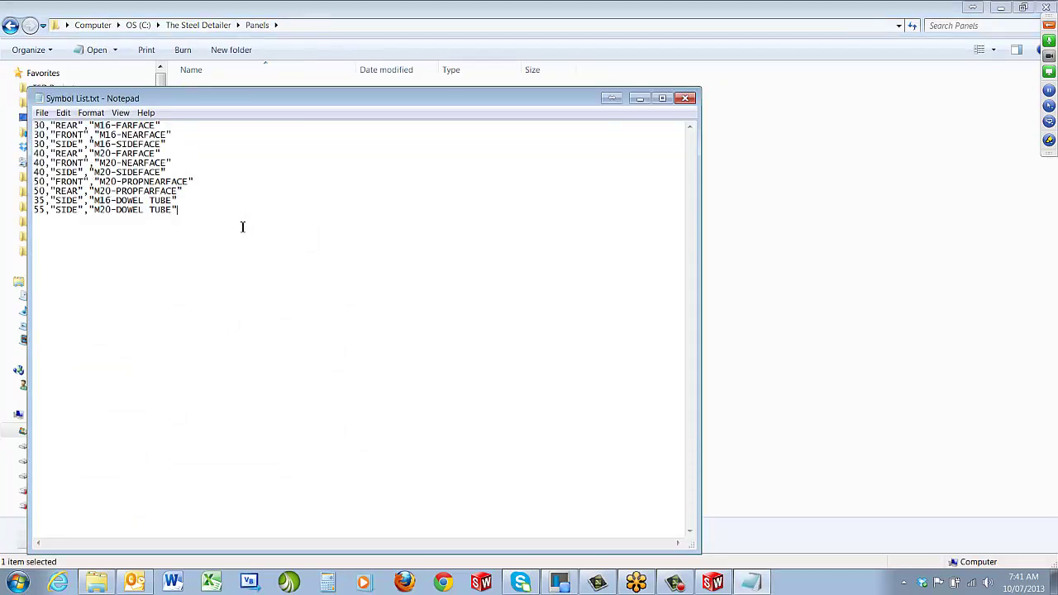
Step: Read the symbol list's M16, M20, prop and dowel tube entries with their hole sizes and faces, and close the file
left_click_drag(241, 226, 155, 126)
left_click(199, 157)
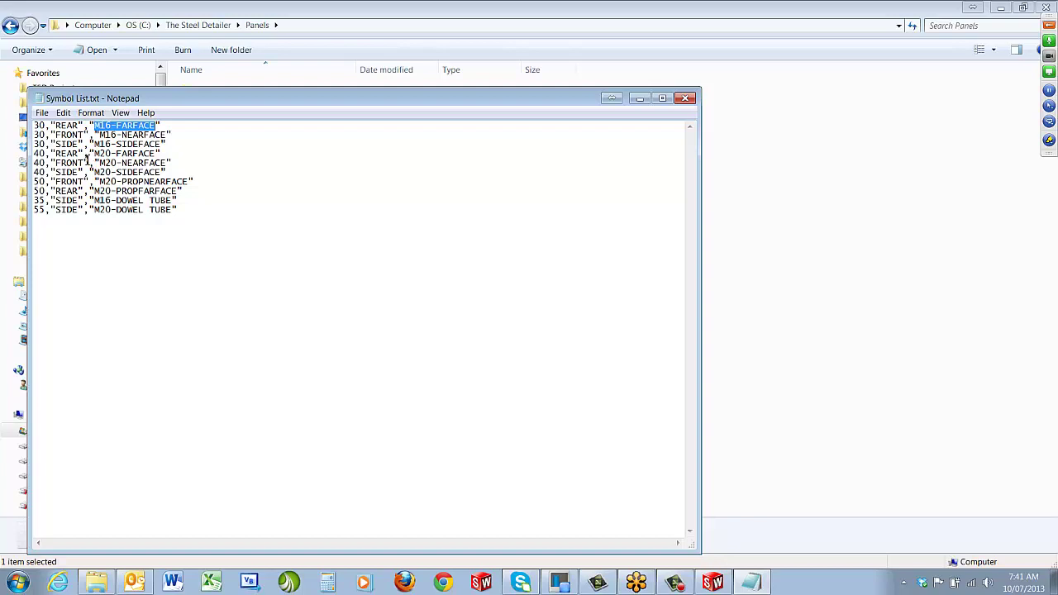
left_click_drag(36, 135, 176, 135)
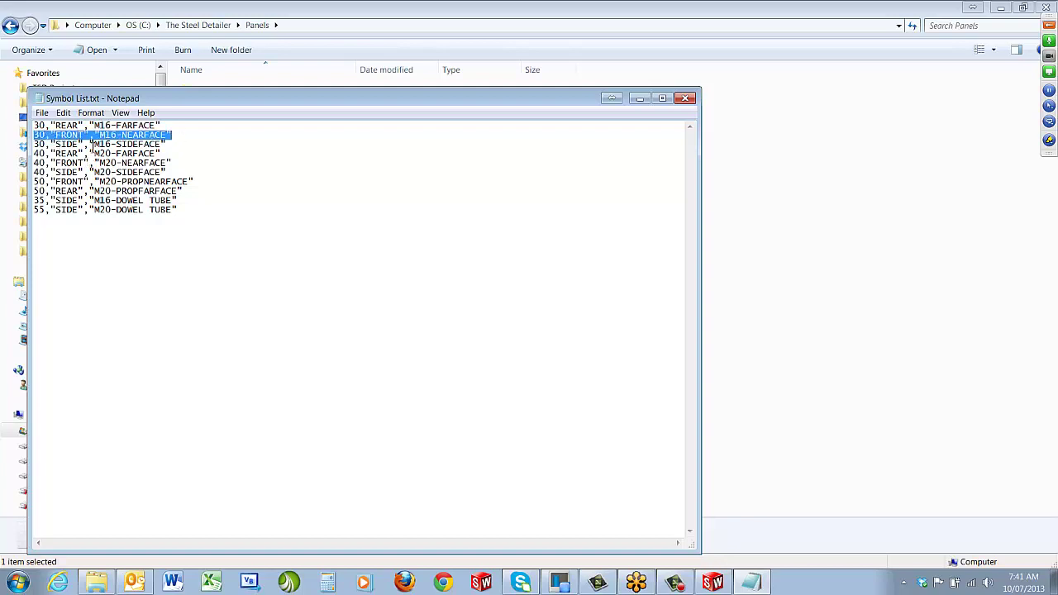
left_click_drag(35, 154, 168, 154)
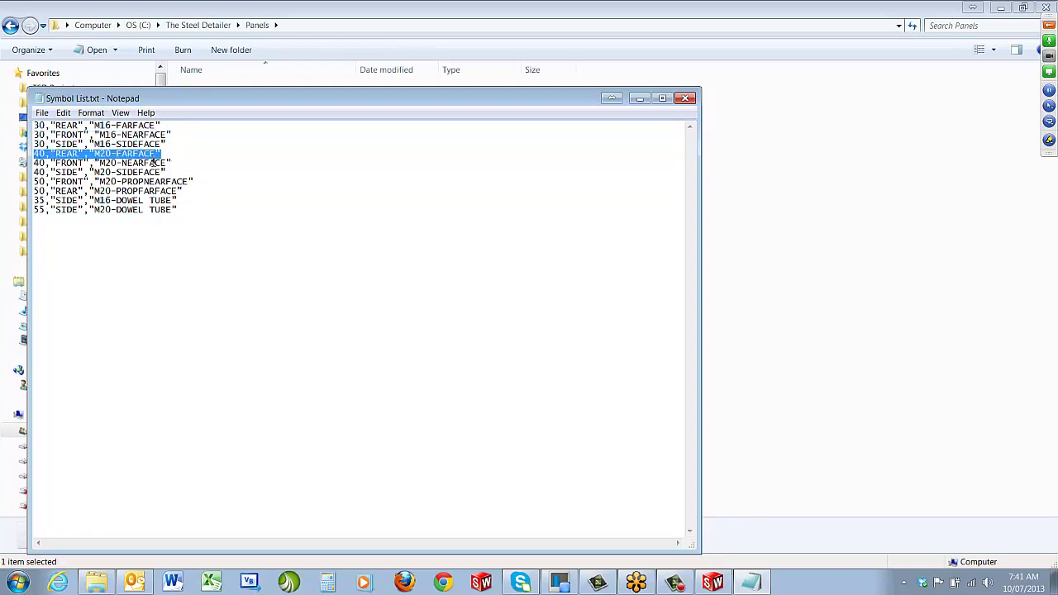
left_click_drag(35, 181, 203, 182)
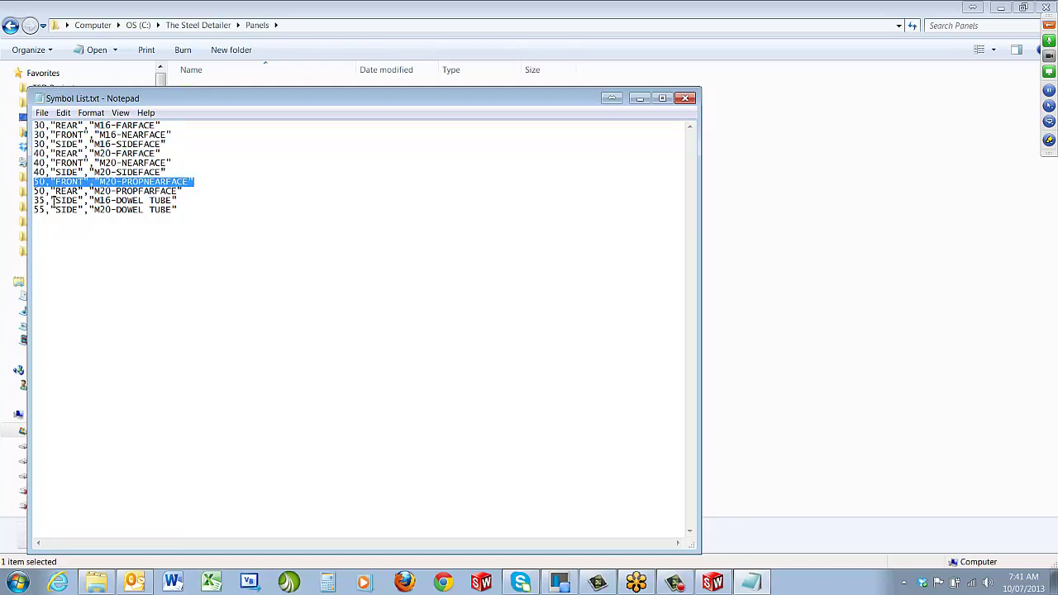
mouse_move(35, 200)
left_mouse_down()
mouse_move(223, 201)
mouse_move(23, 209)
left_mouse_up()
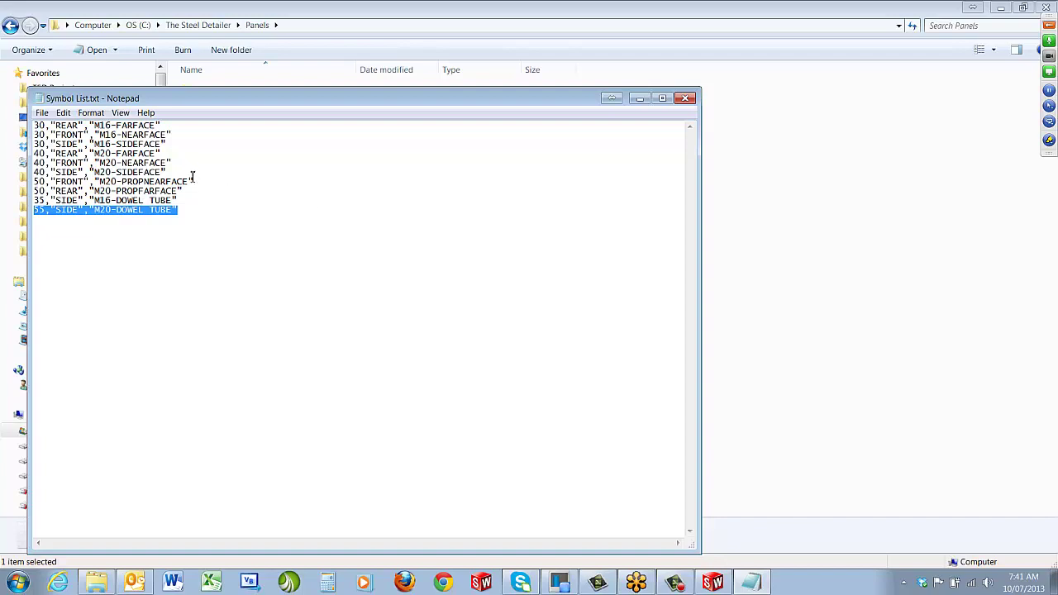
left_click_drag(177, 174, 25, 175)
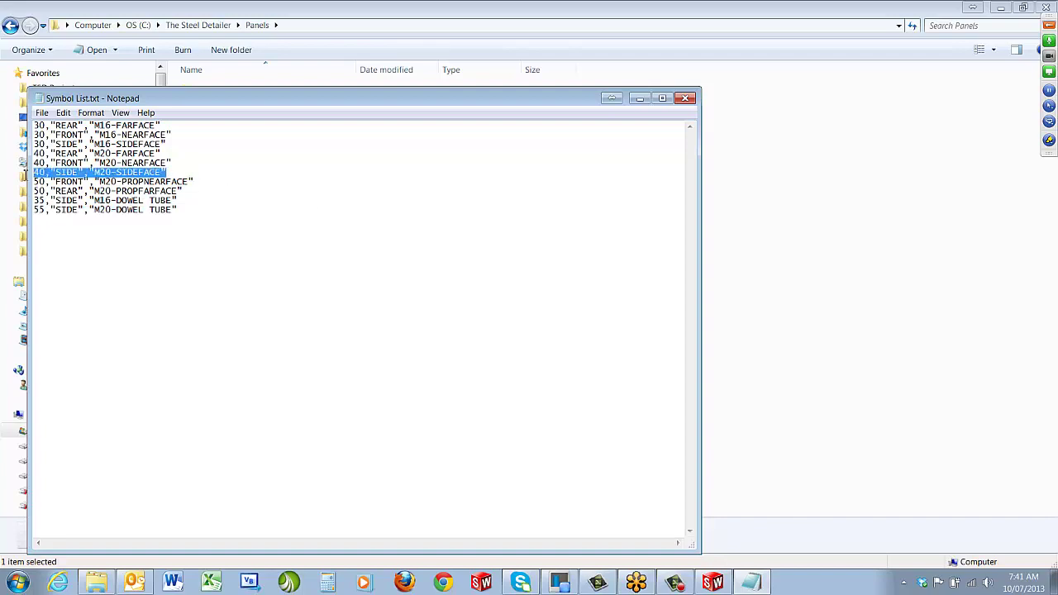
left_click_drag(173, 147, 31, 146)
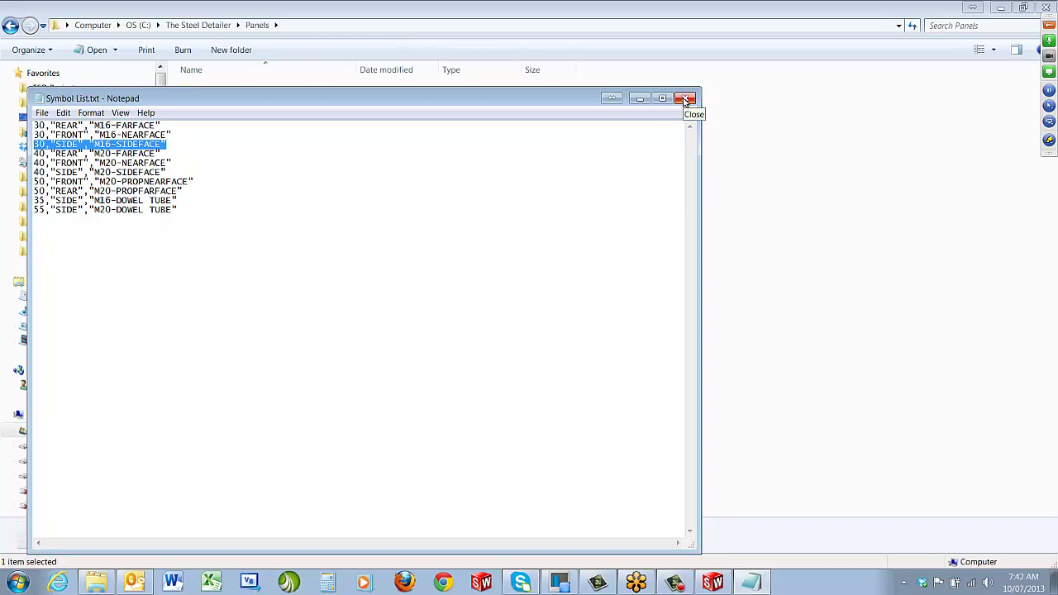
left_click(685, 100)
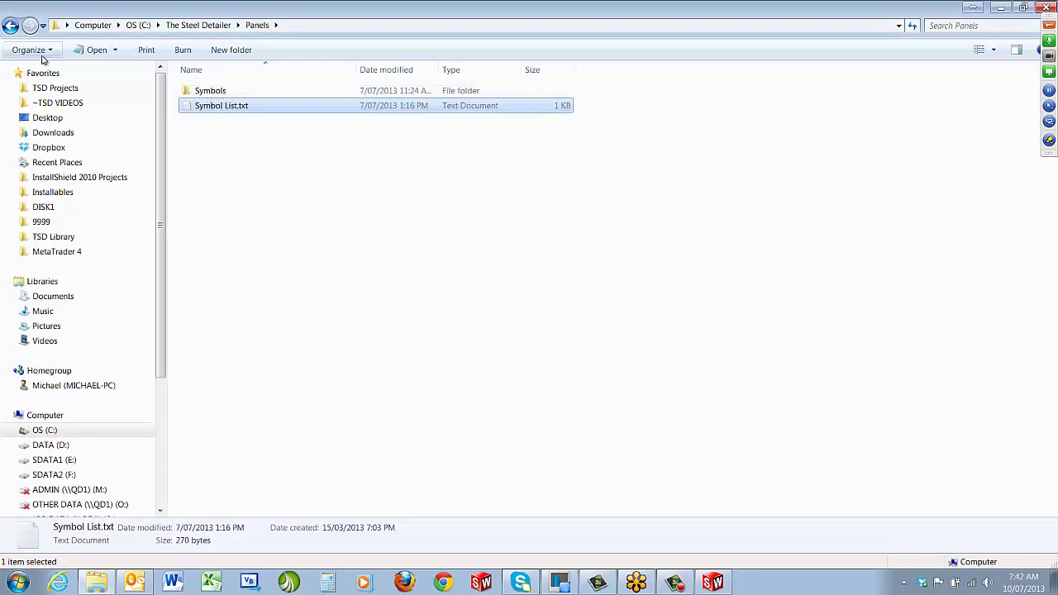
Step: Open the Symbols folder, turn on file previews and view the M16 far-face, near-face and side-face symbol parts
double_click(228, 92)
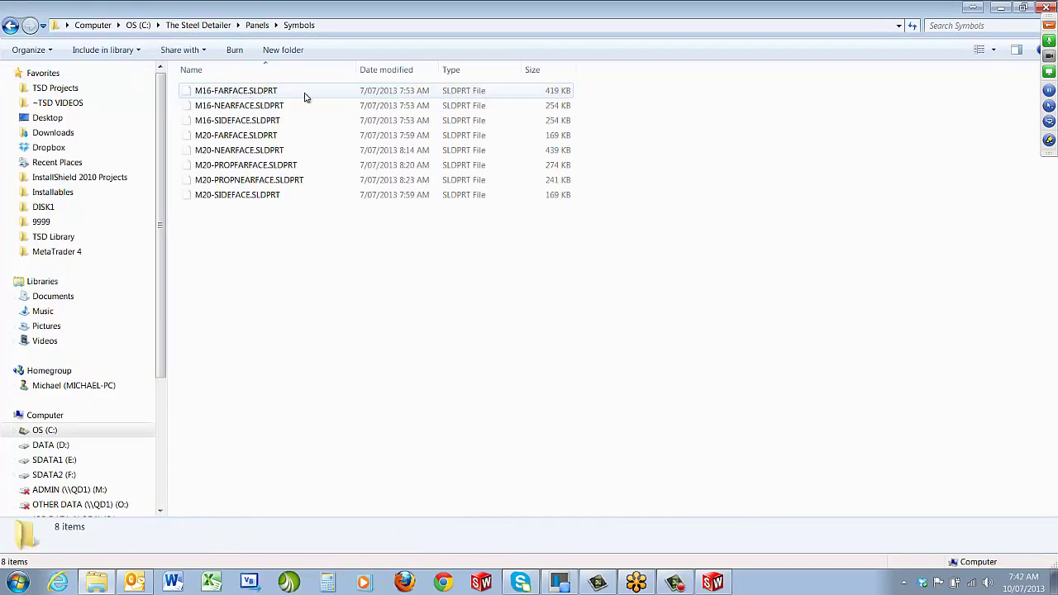
left_click(289, 91)
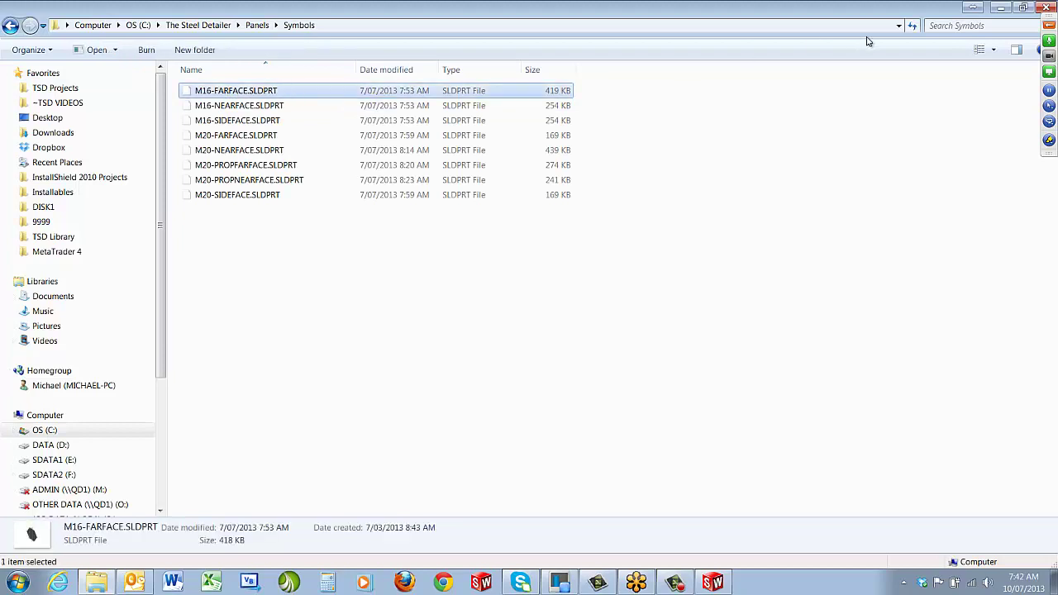
left_click(1016, 50)
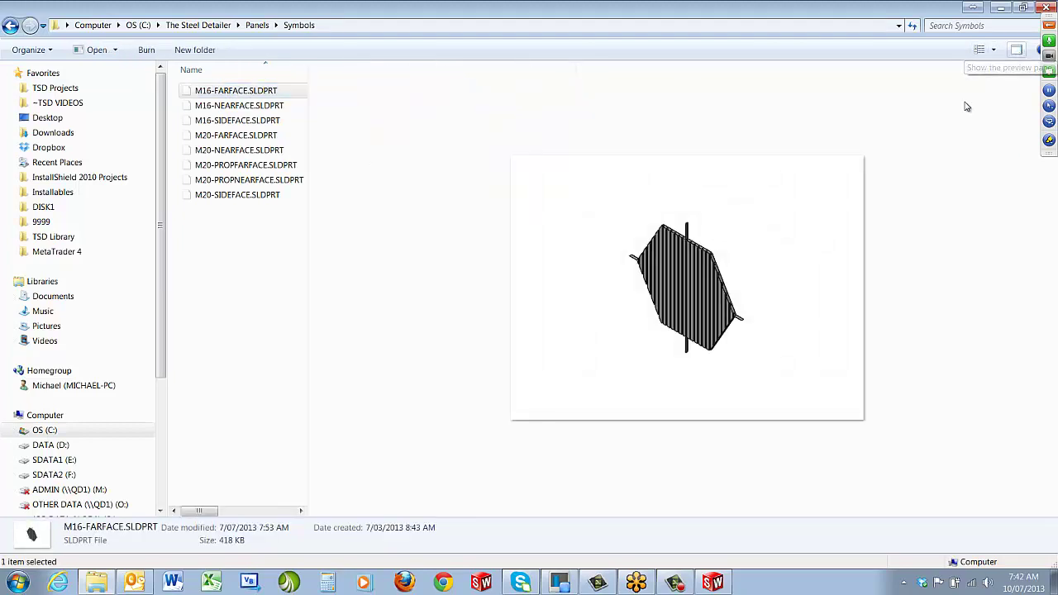
left_click(231, 107)
left_click(233, 121)
Step: Preview the M20 far-face, near-face, prop and side-face symbol parts, then close the folder window and return to SolidWorks
left_click(236, 135)
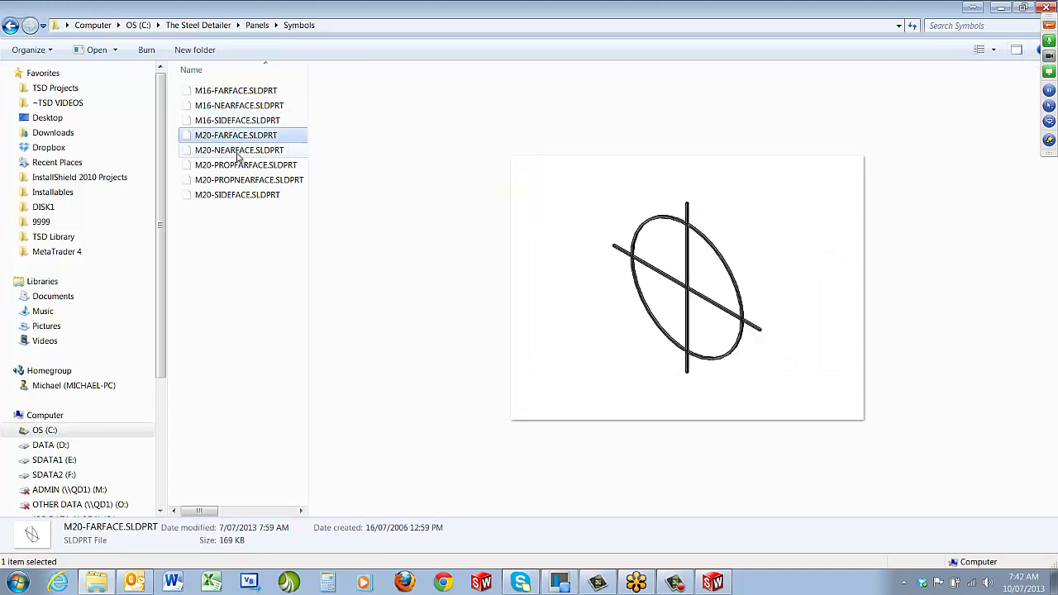
left_click(238, 150)
left_click(239, 166)
left_click(242, 180)
left_click(242, 195)
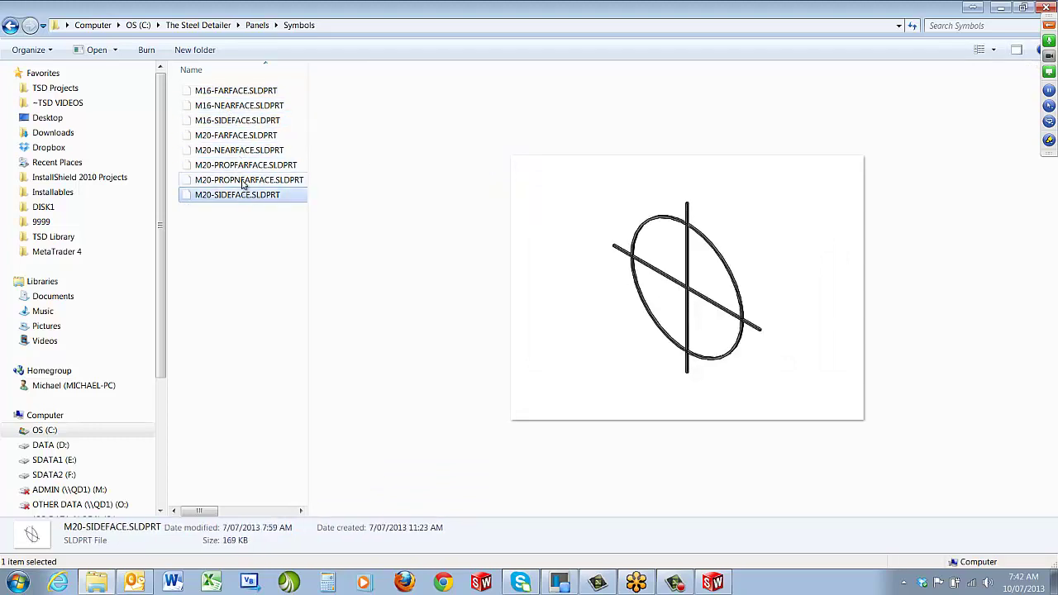
left_click(242, 181)
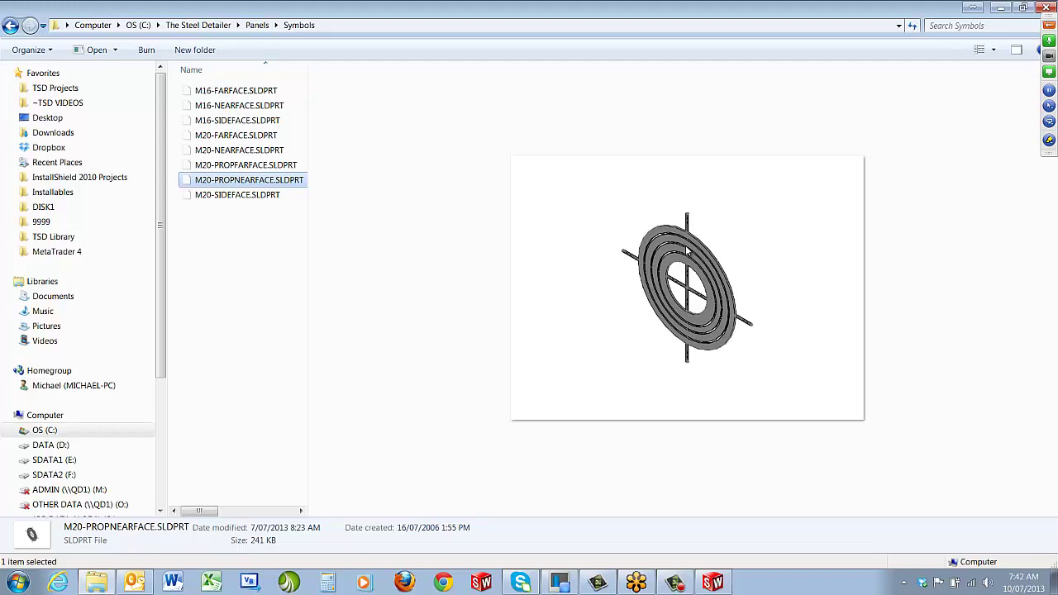
left_click(257, 26)
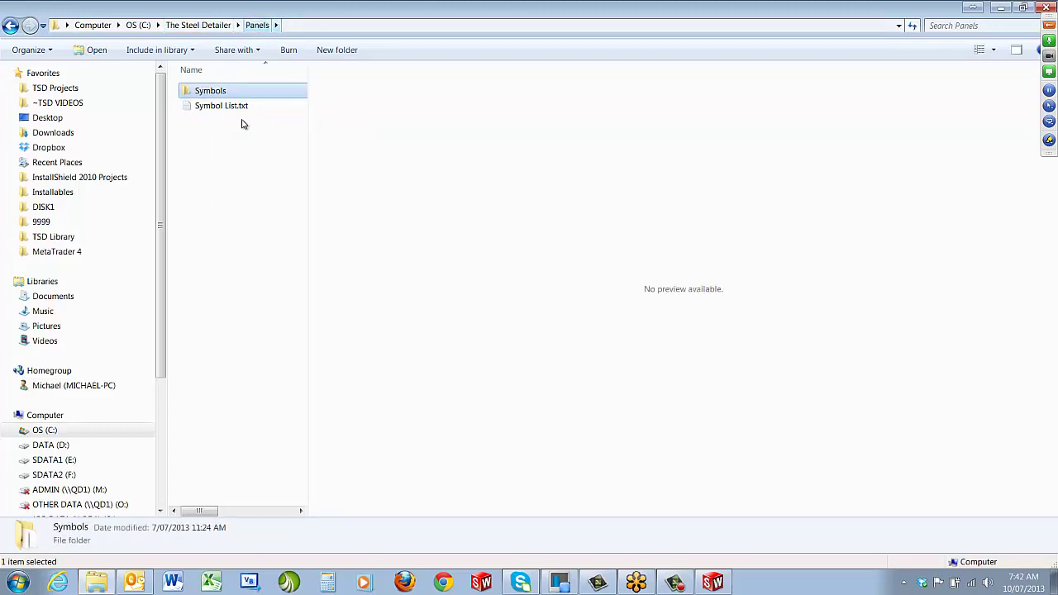
left_click_drag(858, 12, 562, 20)
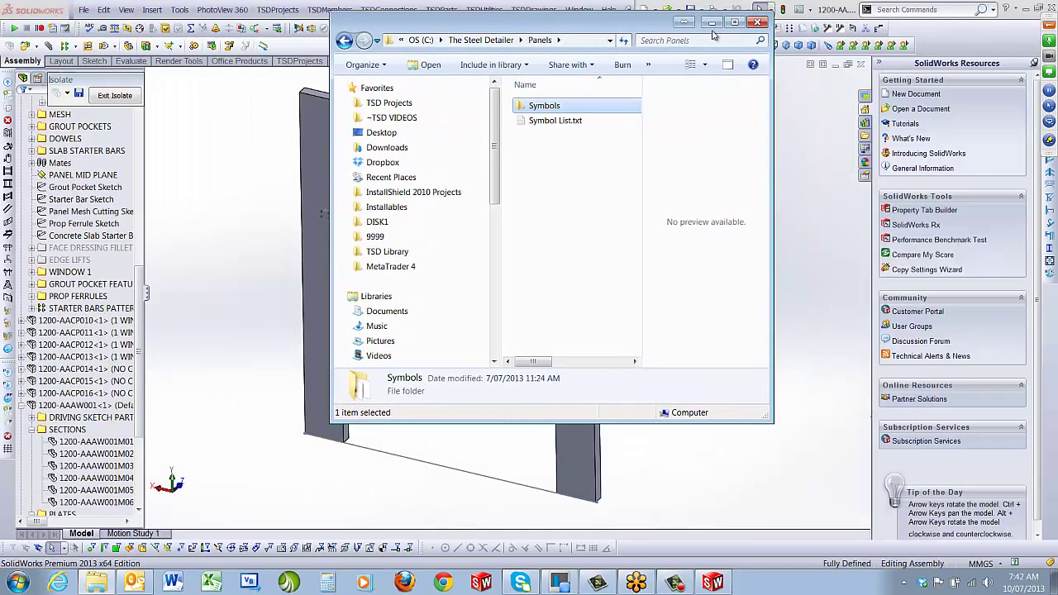
left_click(758, 23)
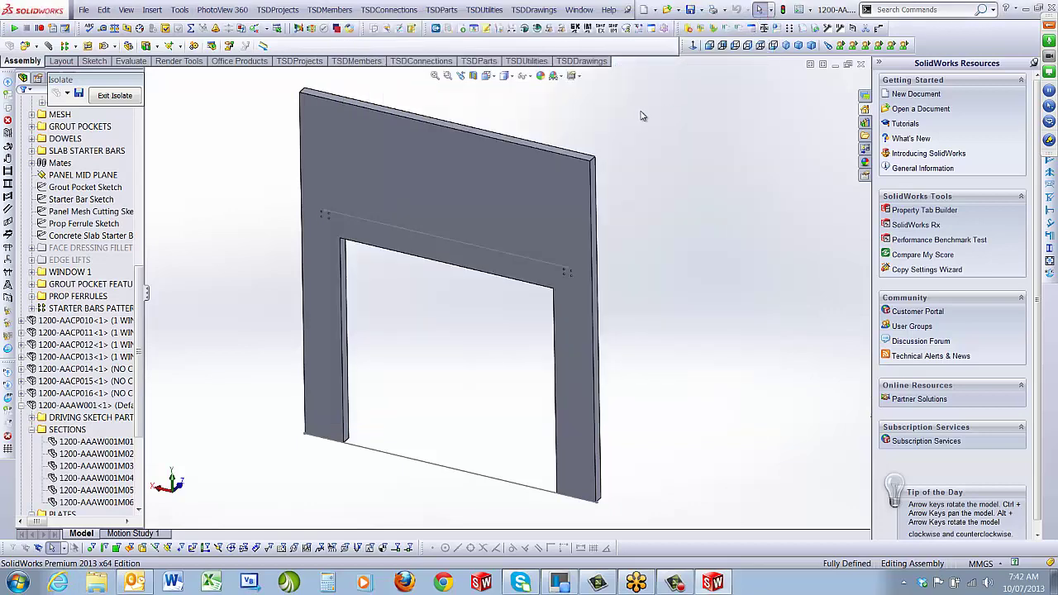
Step: Recheck the upper ferrule hole's diameter on the isolated panel and restore the full assembly display
scroll(519, 252, "down", 5)
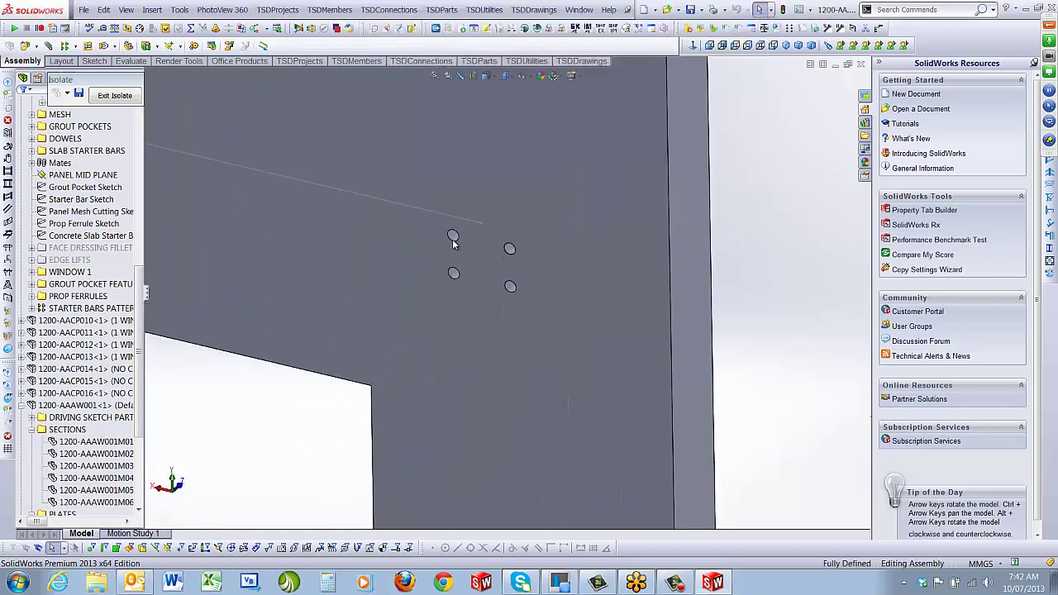
left_click(453, 238)
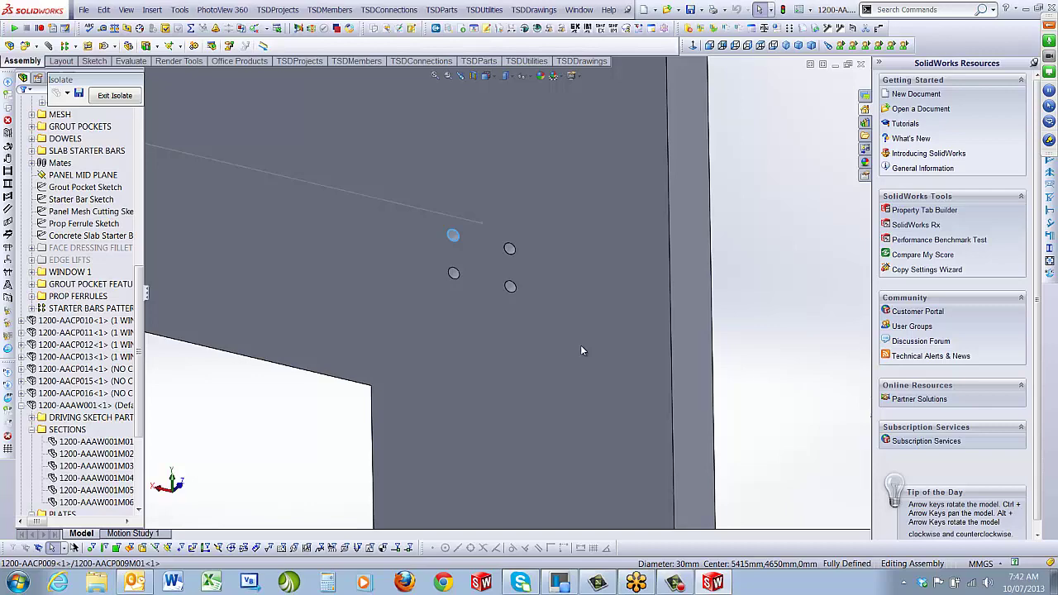
scroll(432, 301, "up", 10)
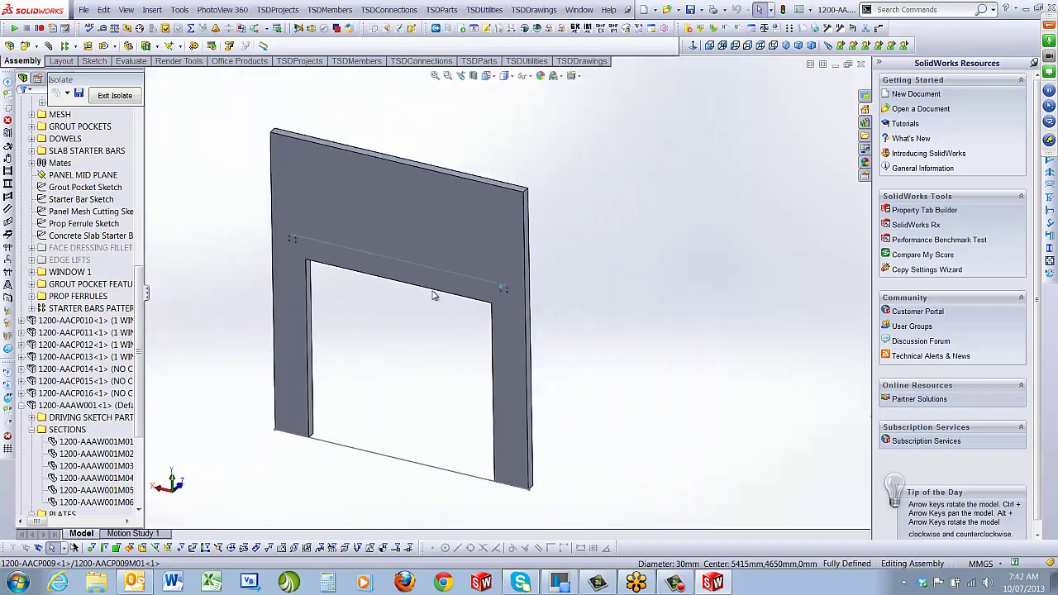
left_click(109, 97)
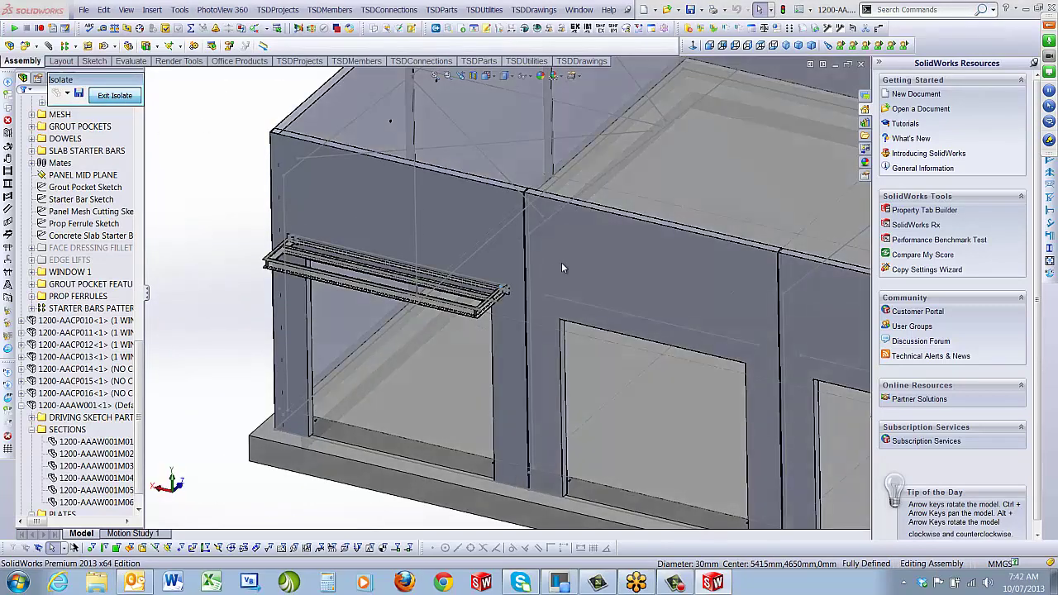
Step: Try to insert a structural TSD awning on the sketch segment above the second panel's window
left_click(452, 238)
middle_click_drag(452, 238, 422, 259)
scroll(708, 366, "up", 6)
scroll(748, 404, "down", 2)
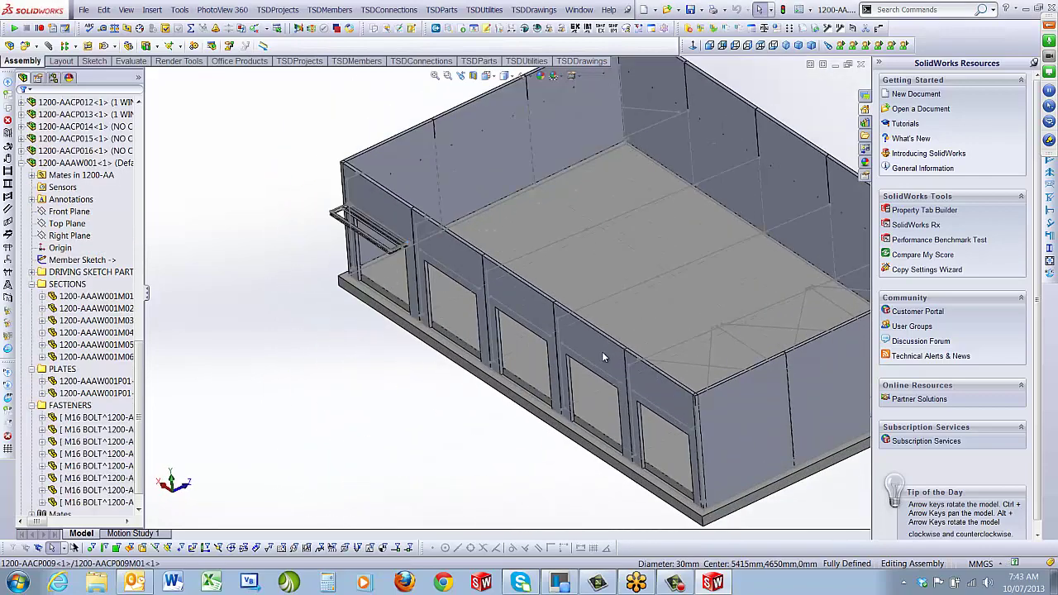
middle_click_drag(602, 352, 588, 348)
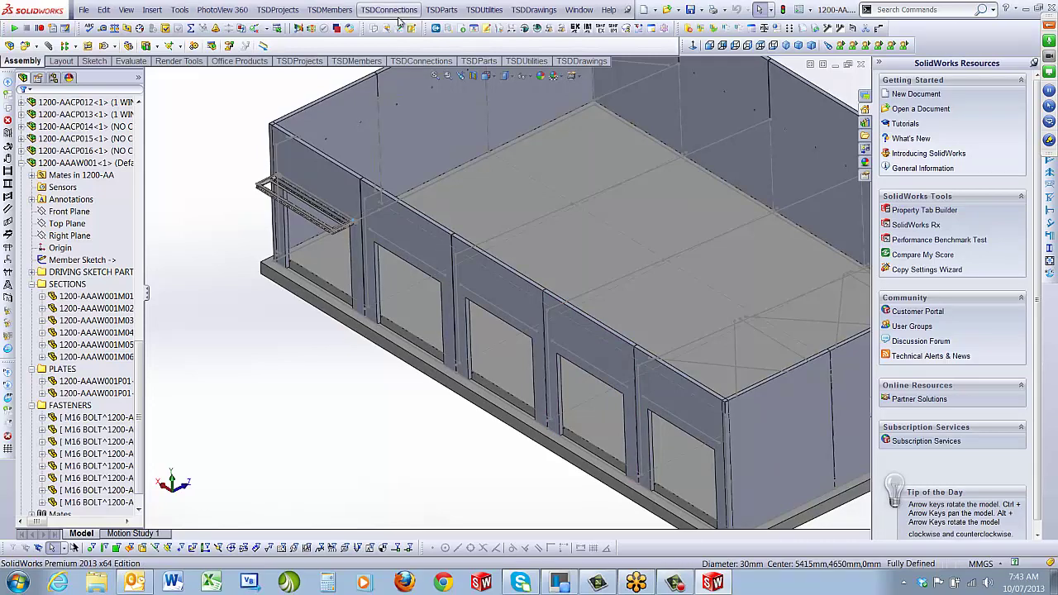
left_click(339, 14)
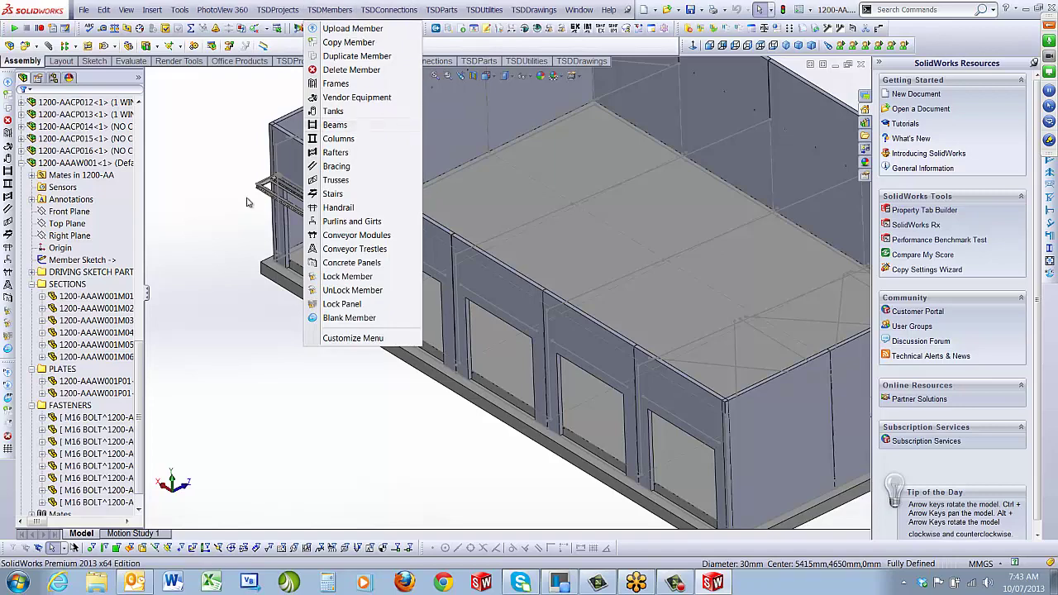
left_click(334, 125)
left_click(71, 233)
left_click(62, 250)
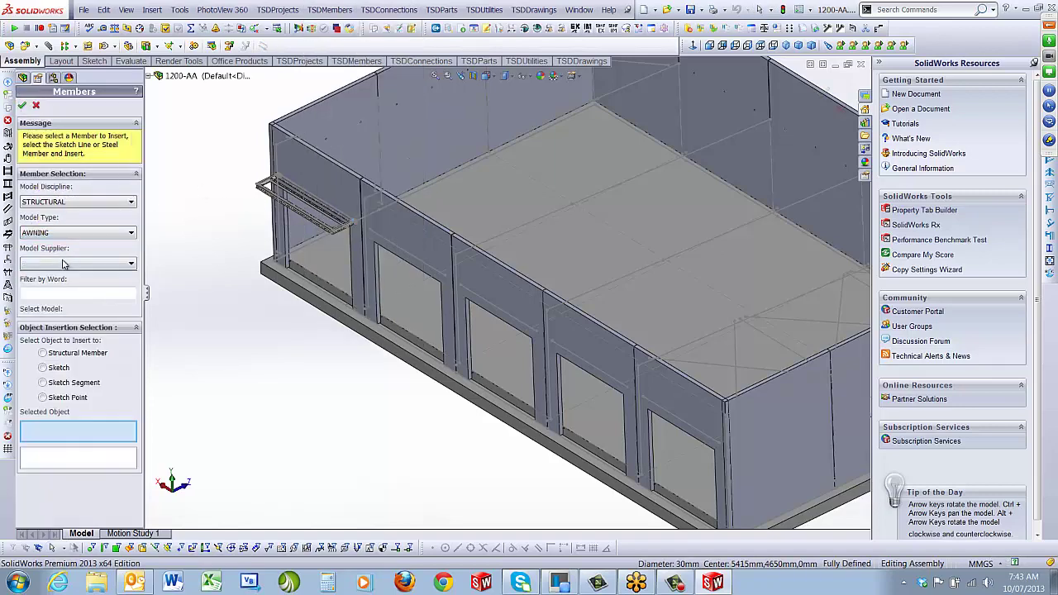
left_click(53, 358)
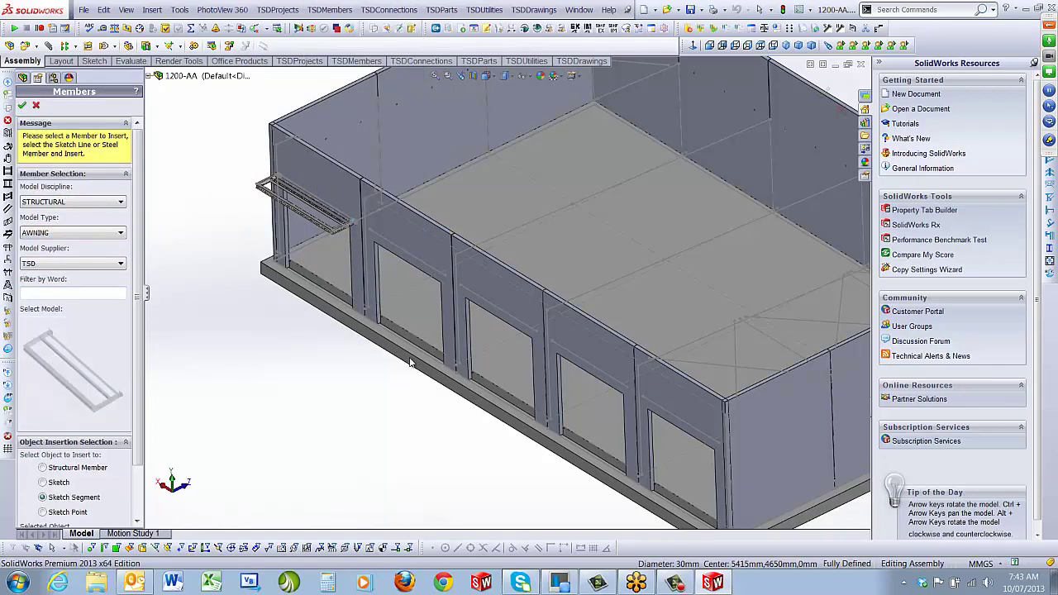
left_click(409, 259)
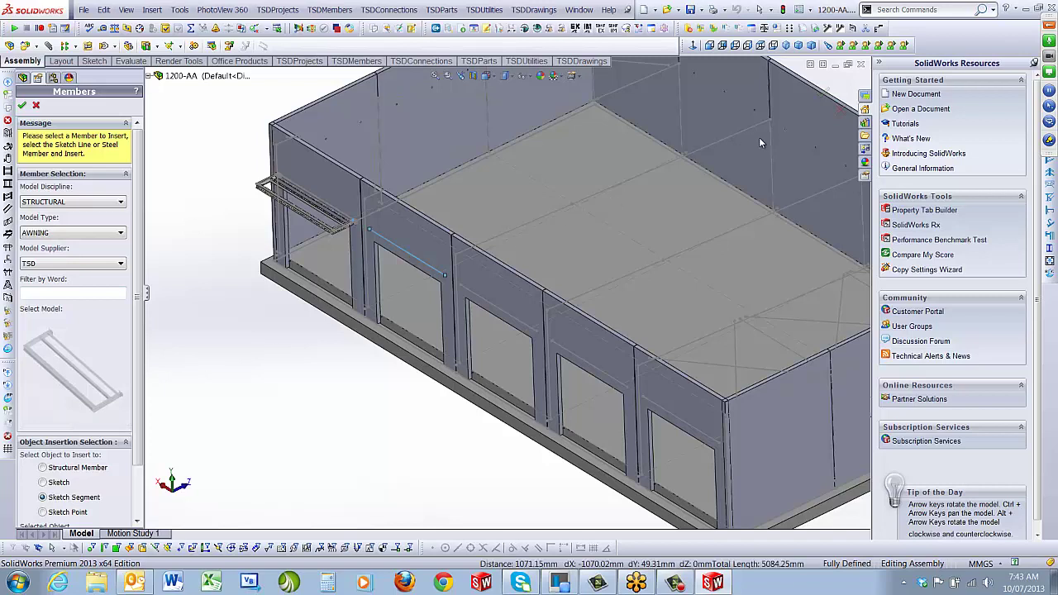
left_click(811, 89)
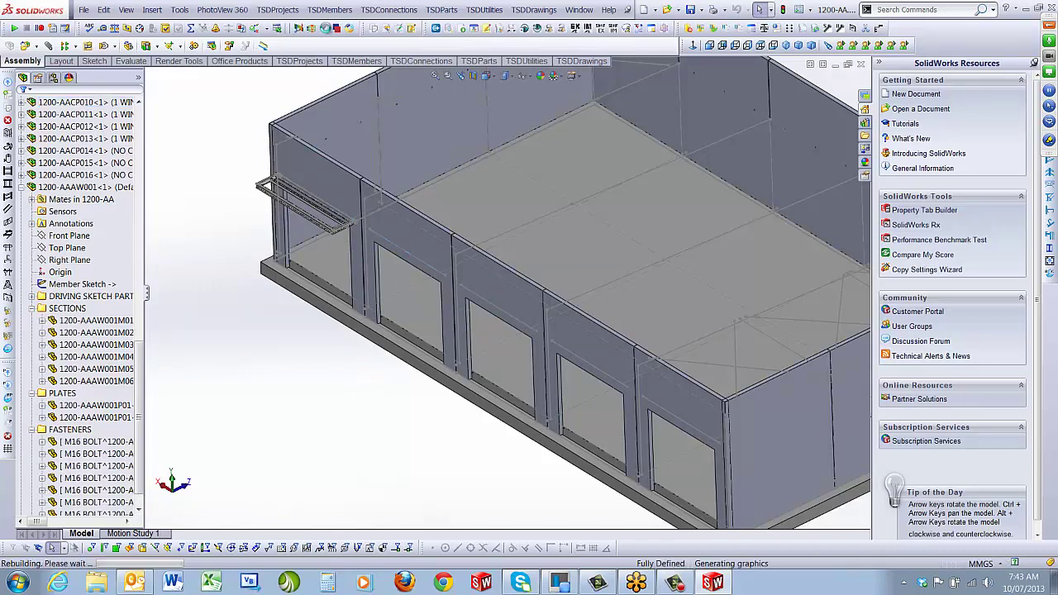
Step: Insert a structural member of type AWNING from supplier TSD on the sketch segment above the second window
left_click(329, 10)
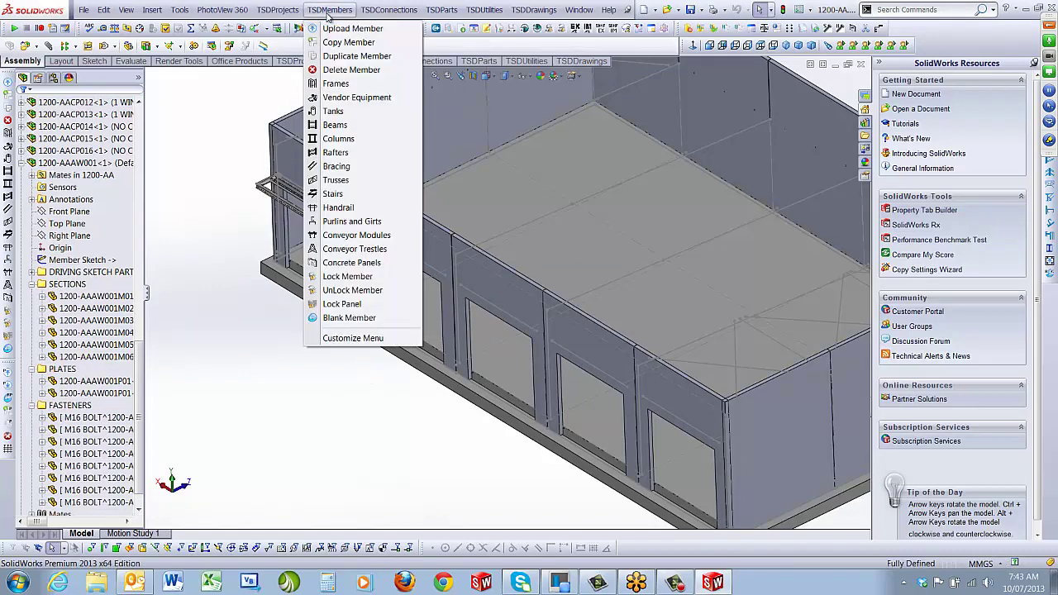
left_click(333, 193)
left_click(66, 233)
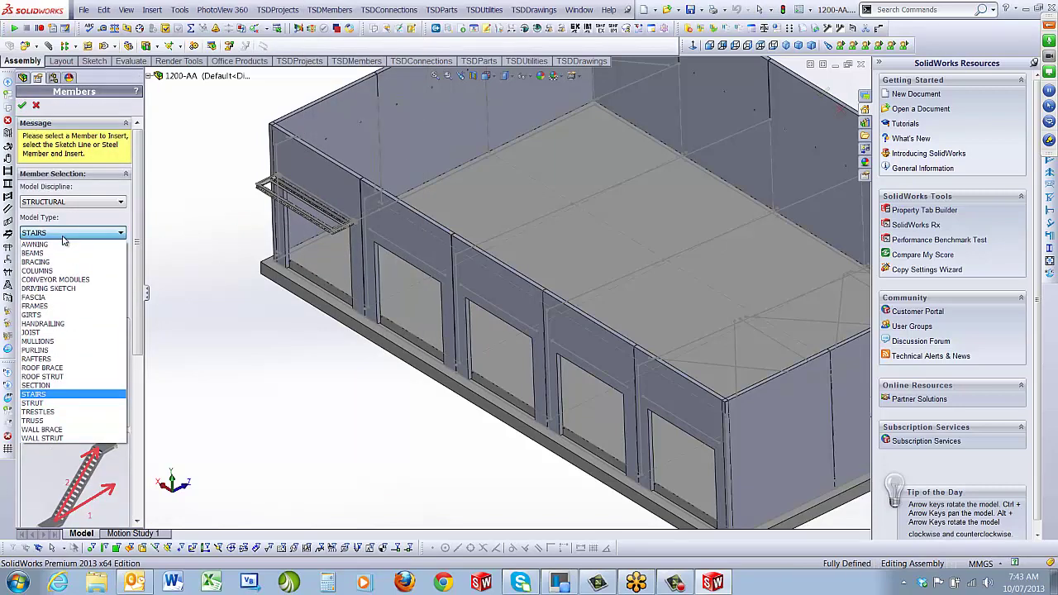
left_click(62, 246)
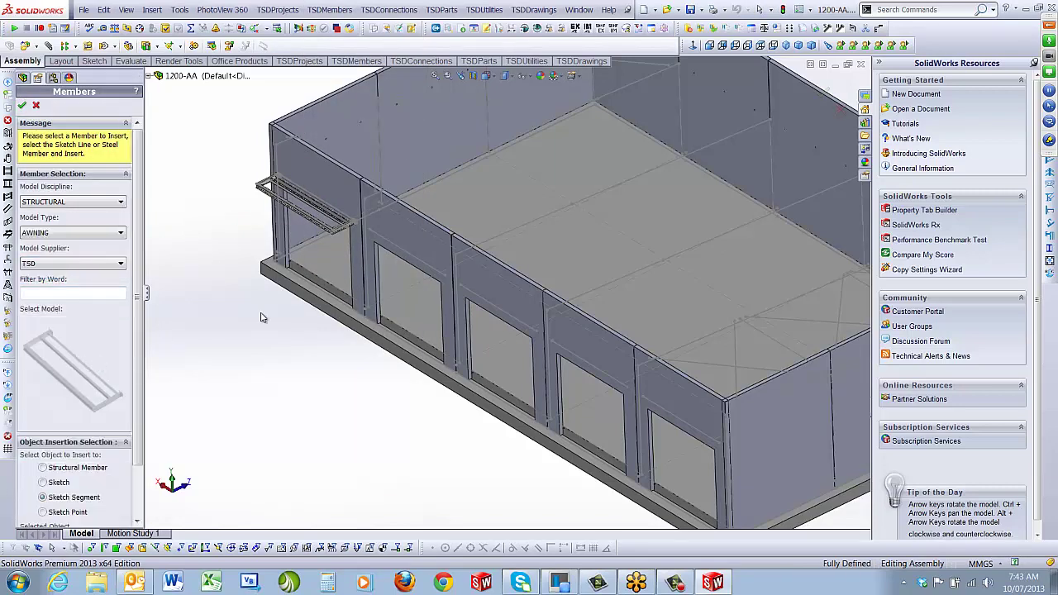
left_click(392, 245)
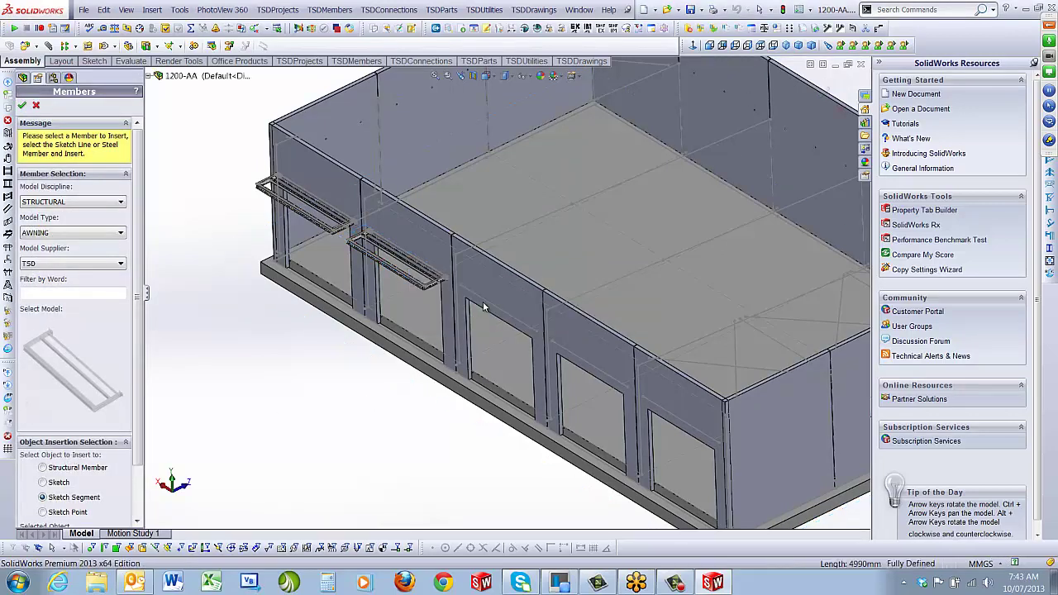
Step: Insert the same TSD awning on the sketch segments above the third, fourth and fifth windows
left_click(483, 302)
left_click(821, 90)
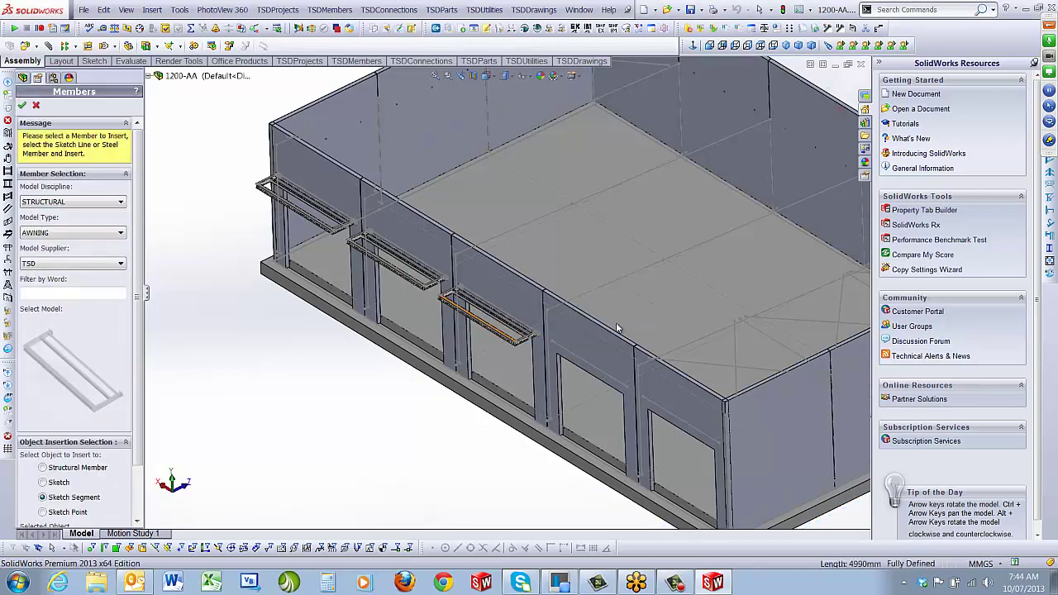
left_click(577, 358)
left_click(824, 93)
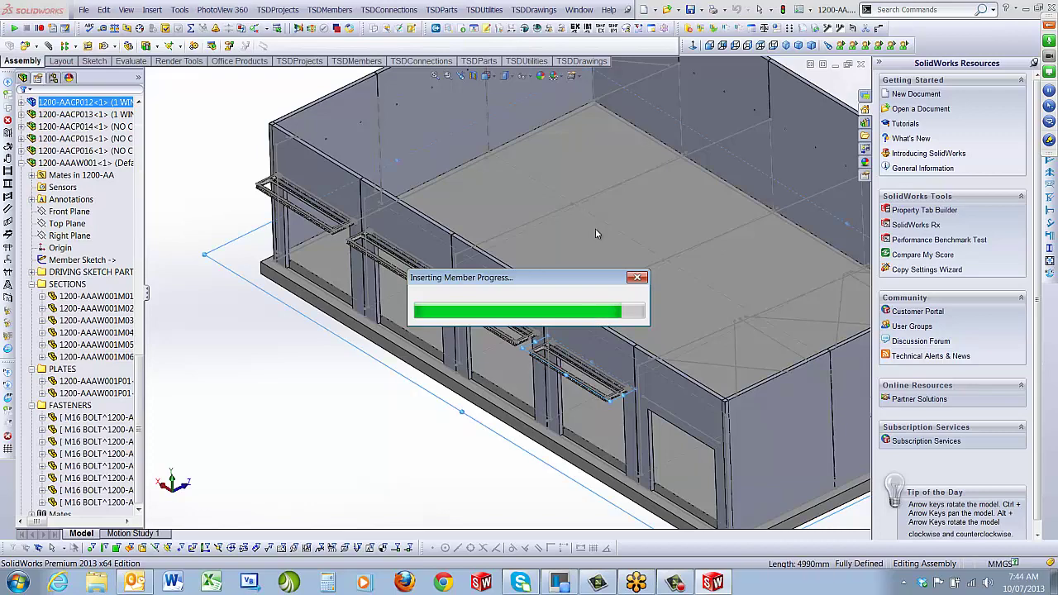
left_click(660, 411)
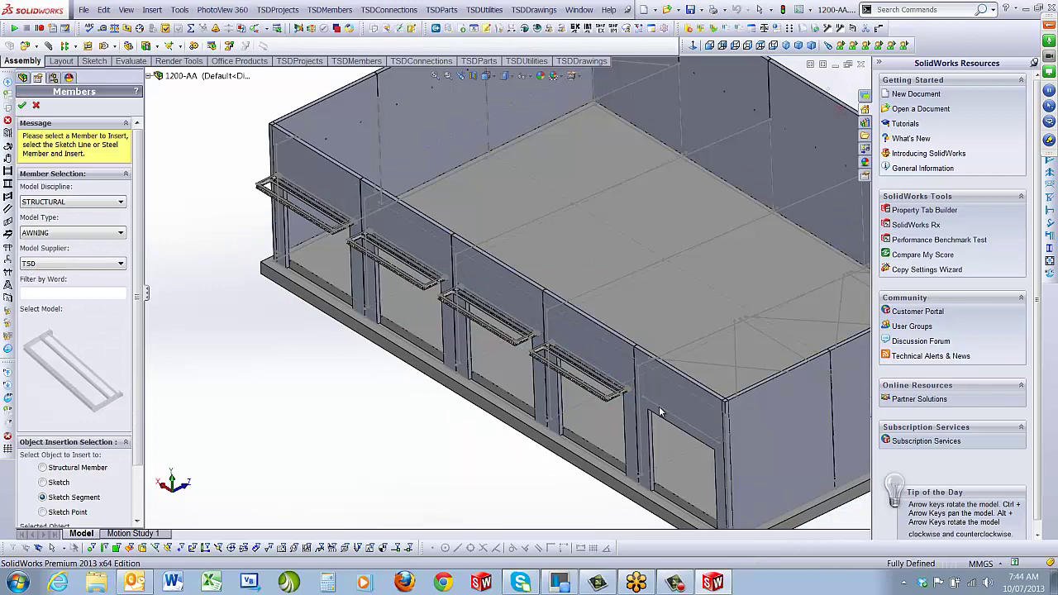
left_click(821, 90)
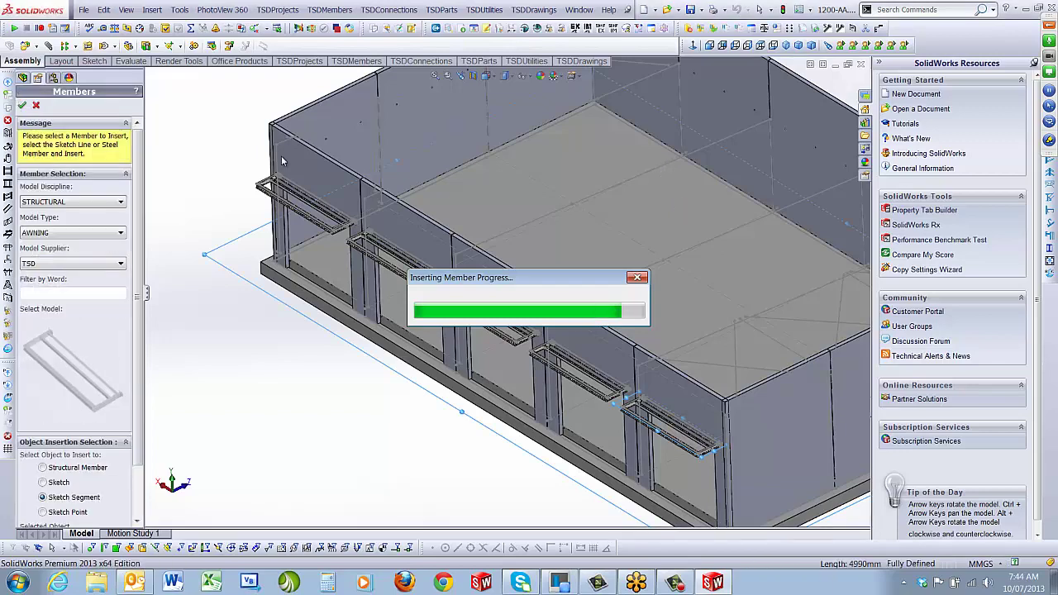
Step: Open the corner panel subassembly 1200-AACP013 behind the fifth awning in its own window
scroll(588, 444, "down", 5)
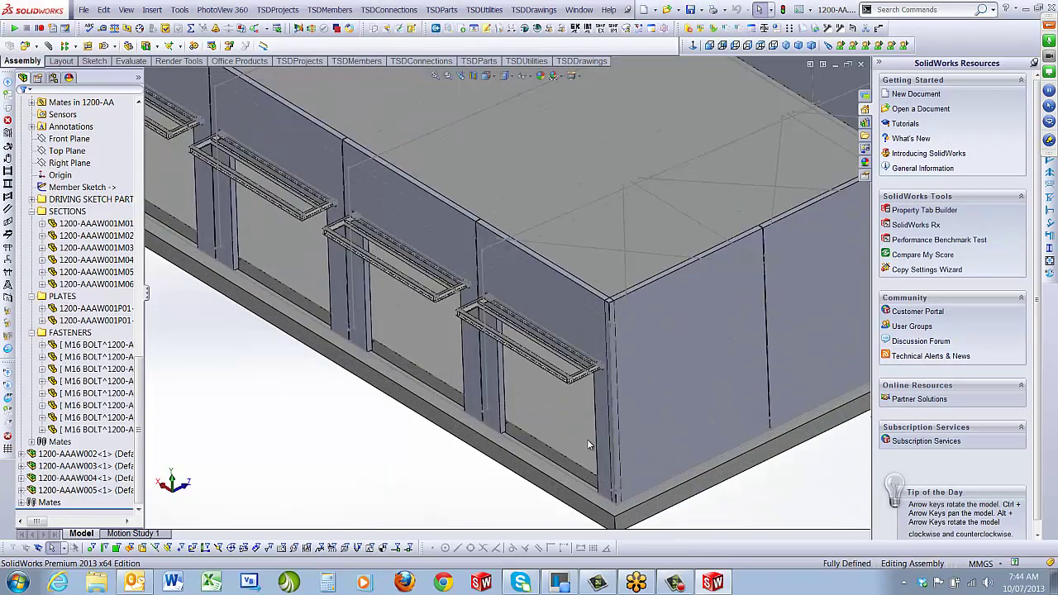
scroll(589, 444, "down", 2)
scroll(565, 485, "up", 1)
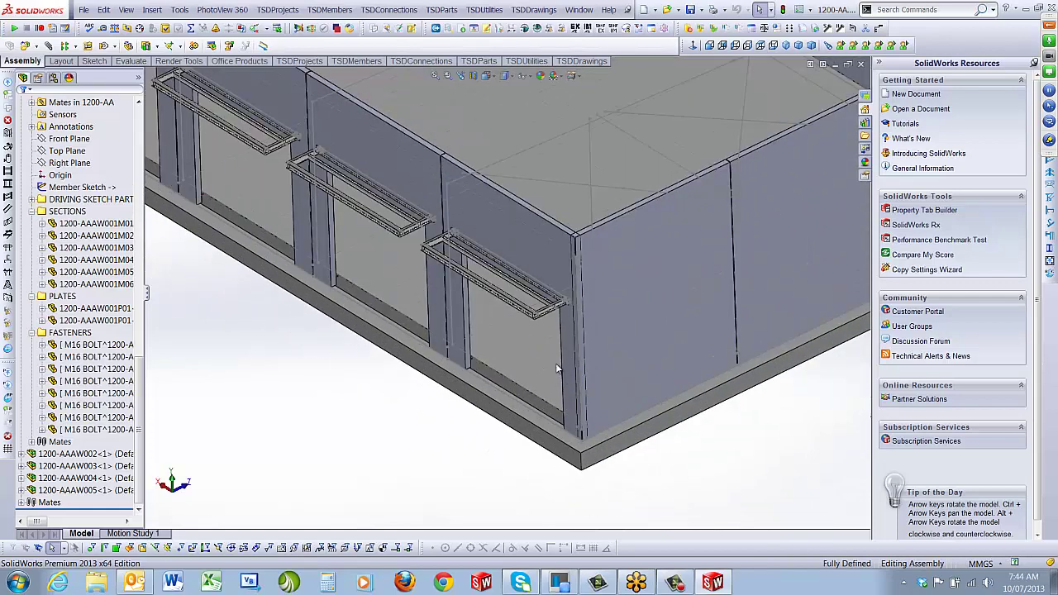
scroll(558, 366, "down", 2)
left_click(496, 178)
scroll(62, 252, "down", 7)
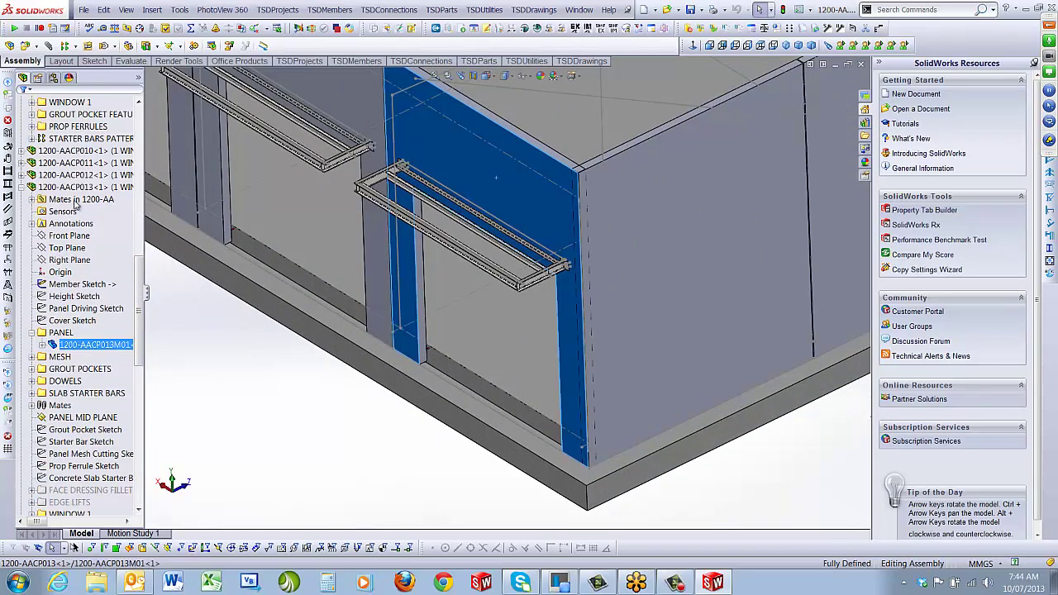
right_click(73, 187)
left_click(80, 157)
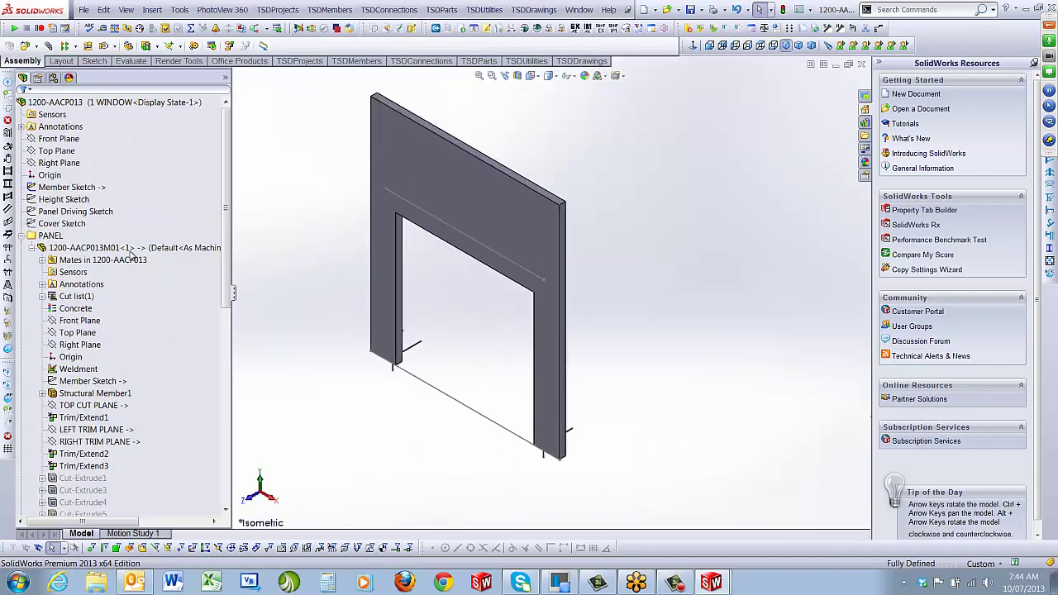
Step: Open the sketch of the 1 WINDOW cut in the WINDOW 1 folder for editing, seen from the front
left_click(32, 248)
left_click(21, 237)
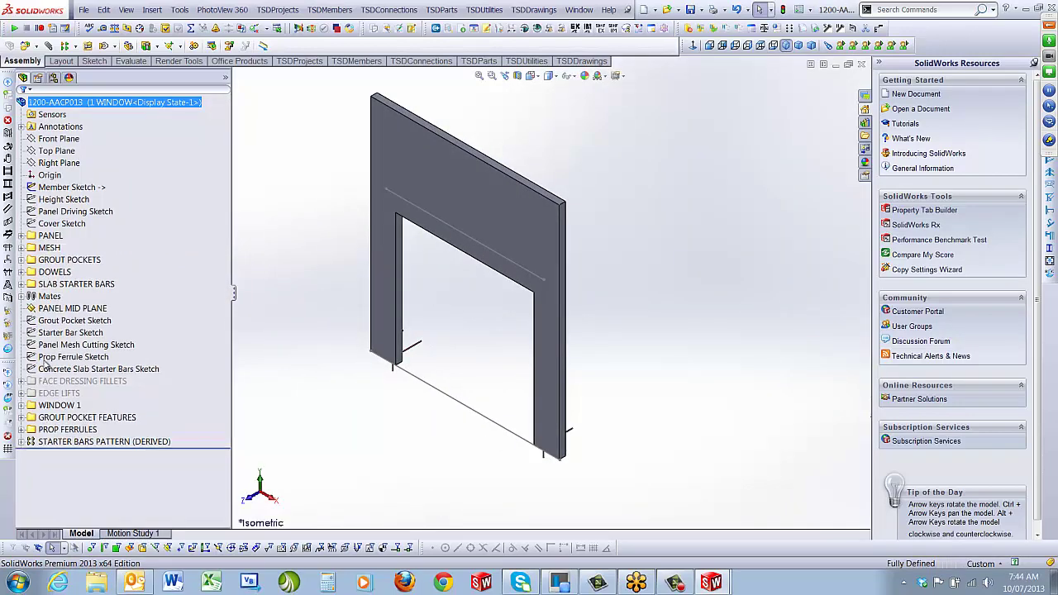
left_click(20, 406)
left_click(82, 418)
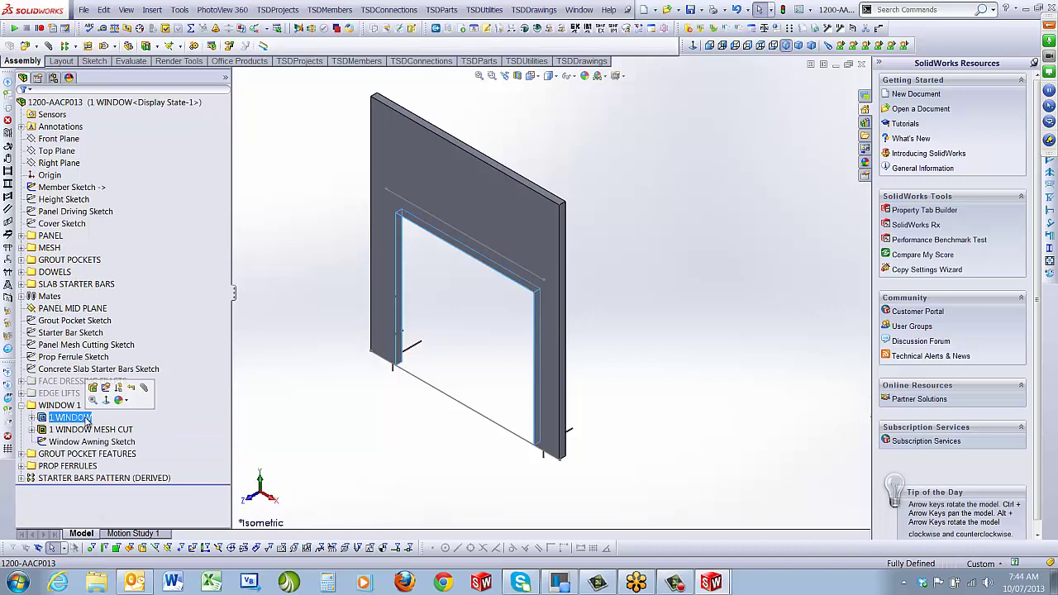
right_click(86, 420)
left_click(106, 370)
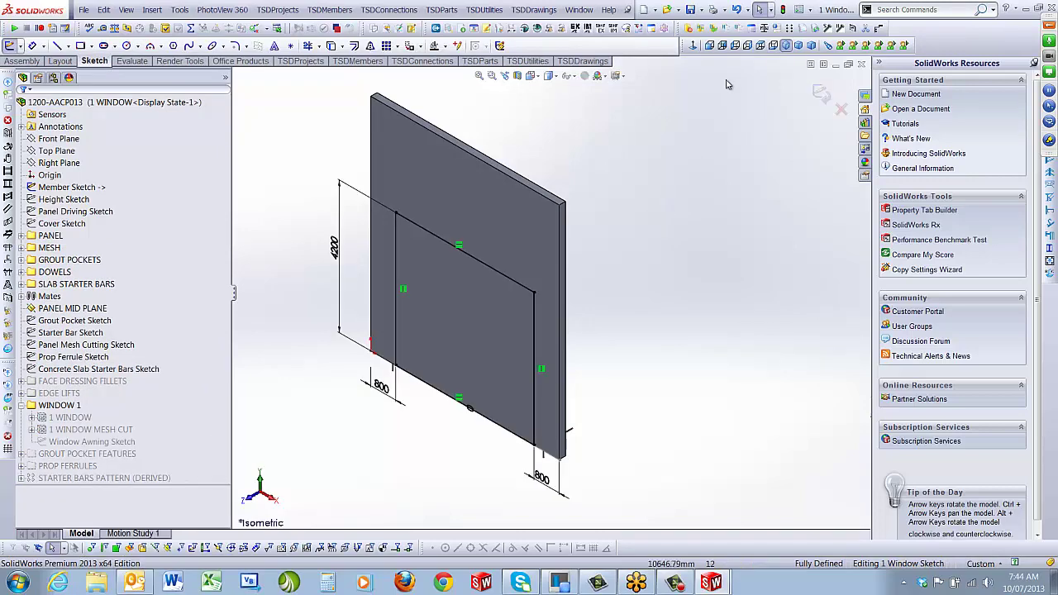
left_click(709, 46)
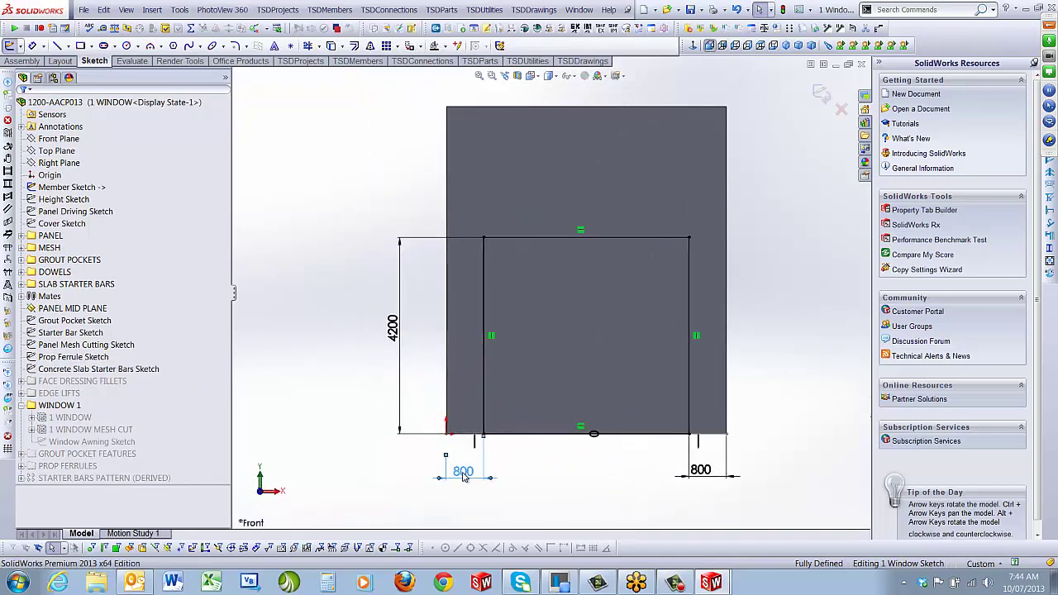
Step: Delete the window's left 800 mm offset dimension and dimension the opening's width as 900 mm
left_click(463, 476)
key("Delete")
scroll(588, 481, "down", 2)
right_click_drag(586, 482, 578, 239)
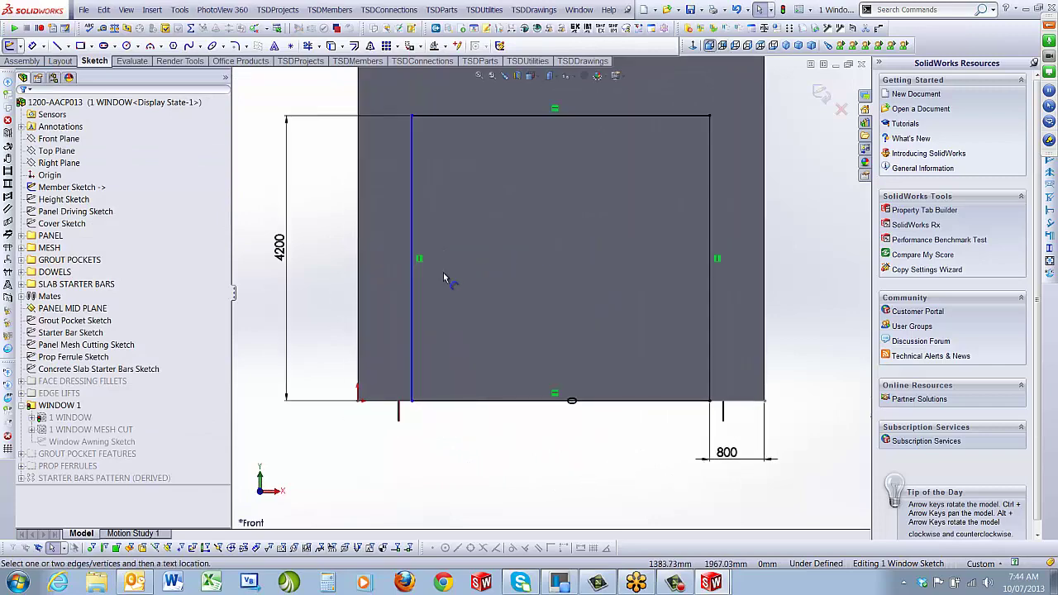
left_click(412, 290)
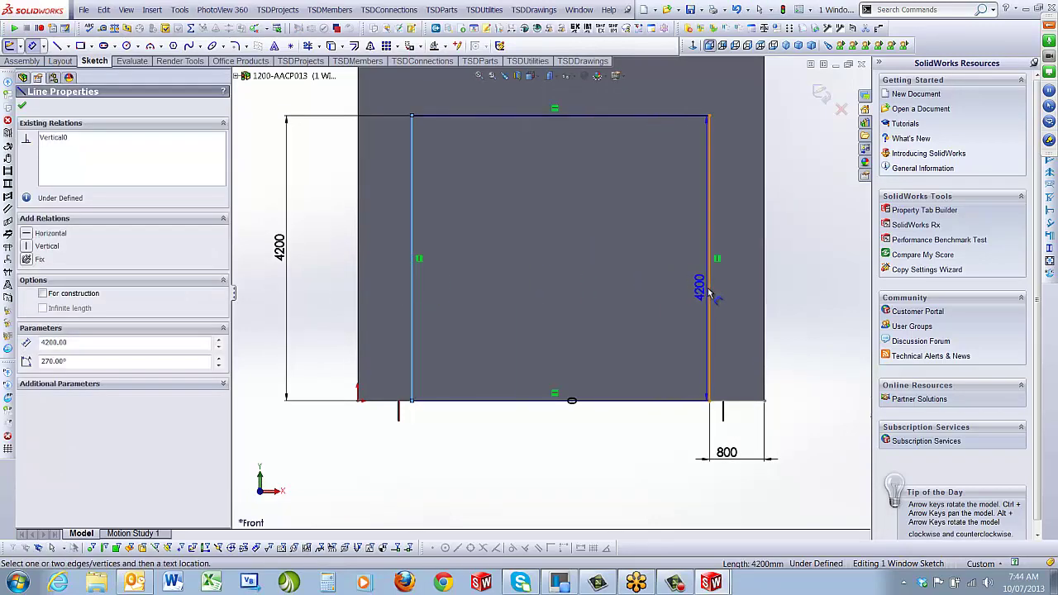
left_click(708, 289)
left_click(567, 461)
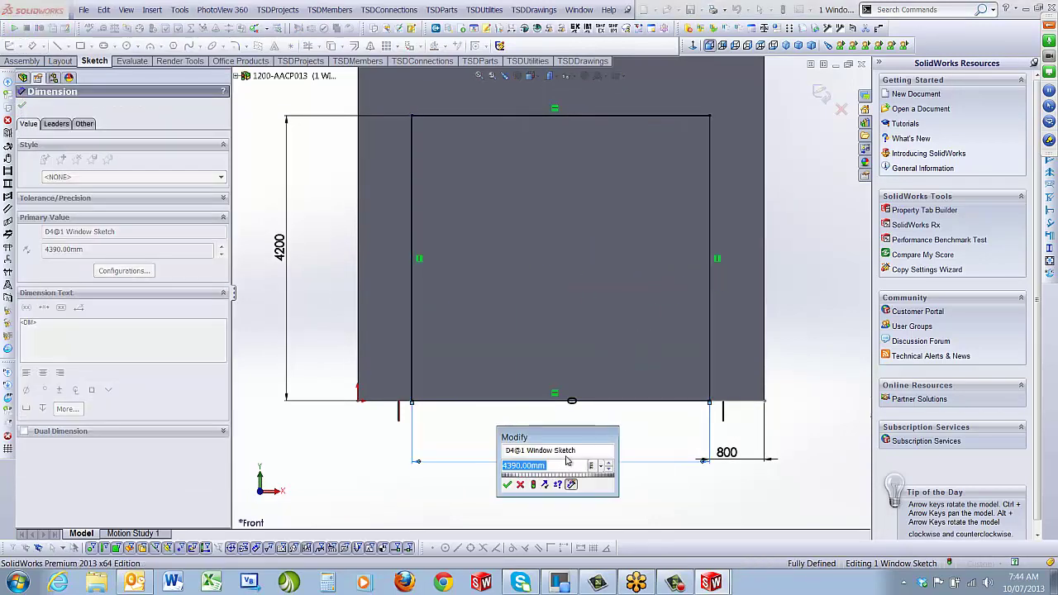
type("900")
key("Return")
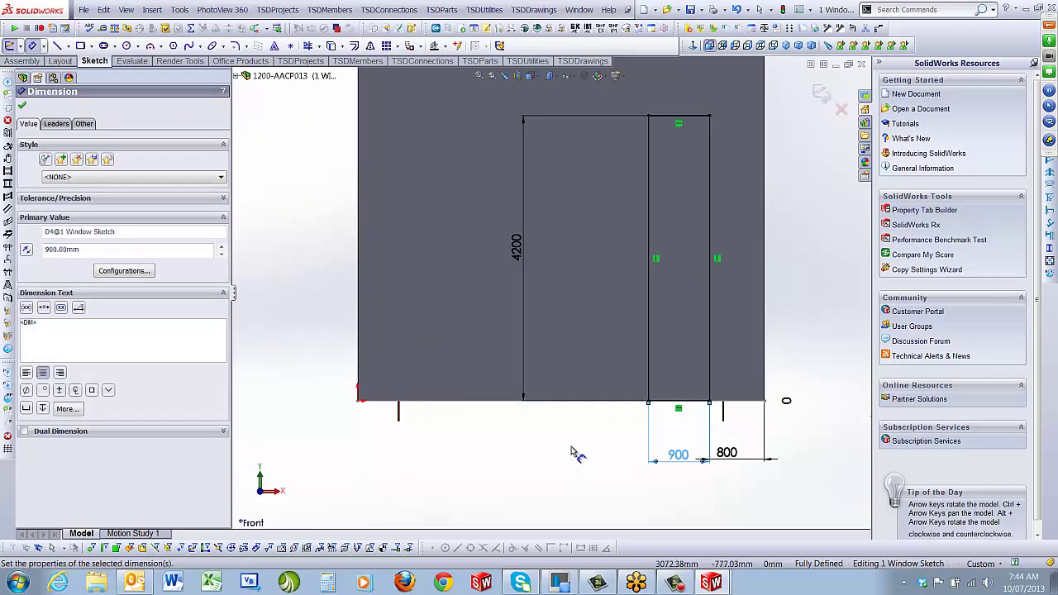
Step: Set the window opening's height to 2160 mm
left_click(518, 250)
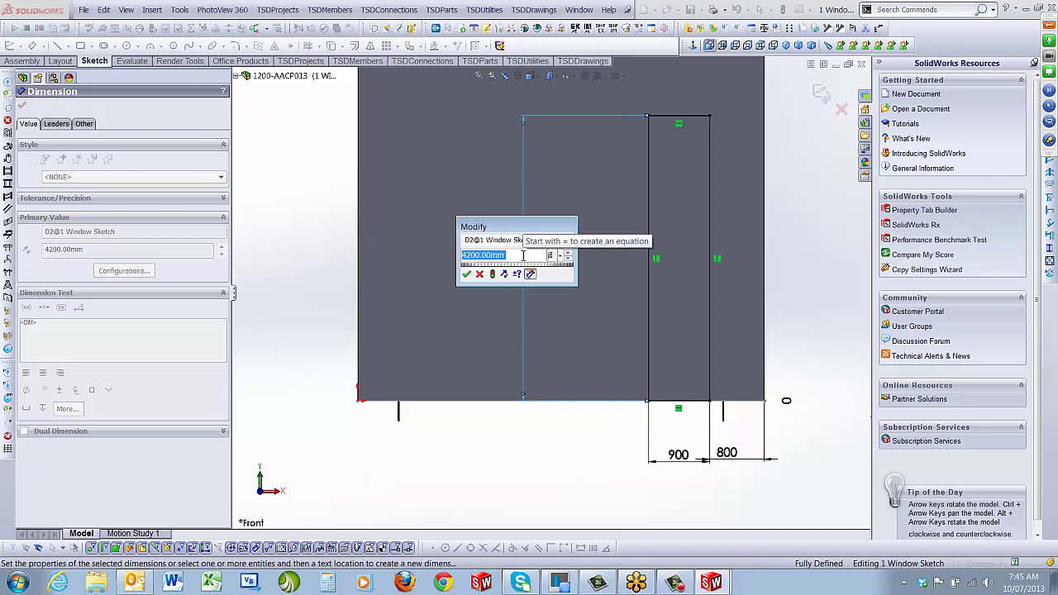
type("21")
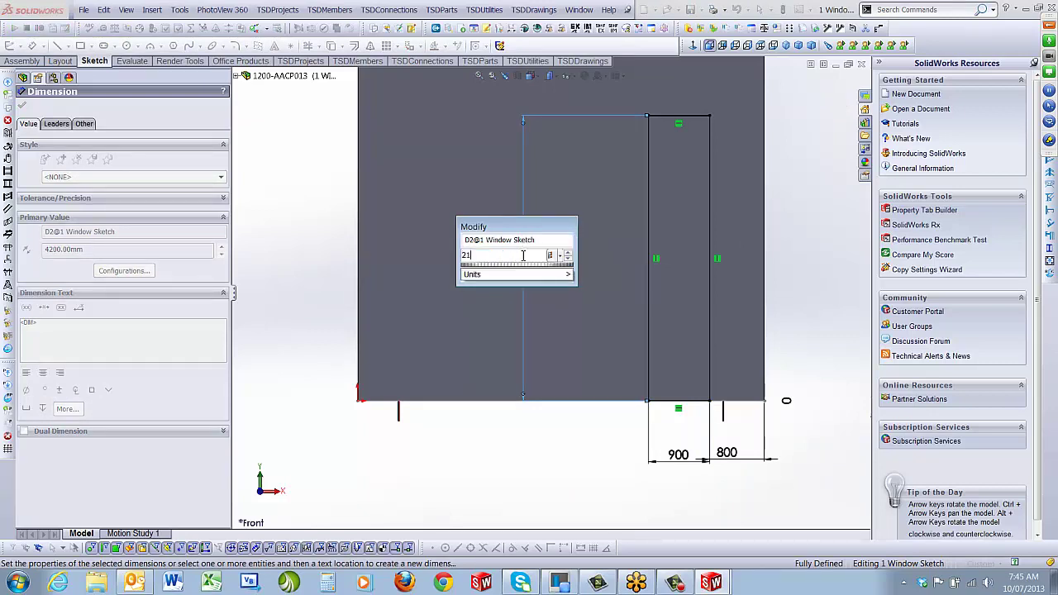
type("60")
key("Return")
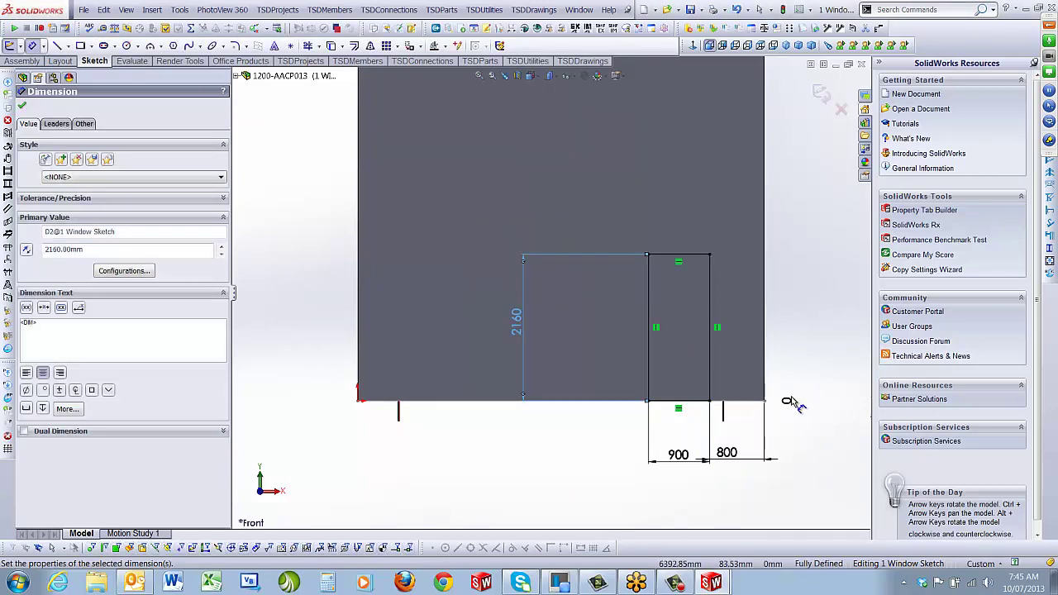
Step: Raise the window opening 400 mm above the panel base, exit the sketch and select the awning line above it
left_click(791, 399)
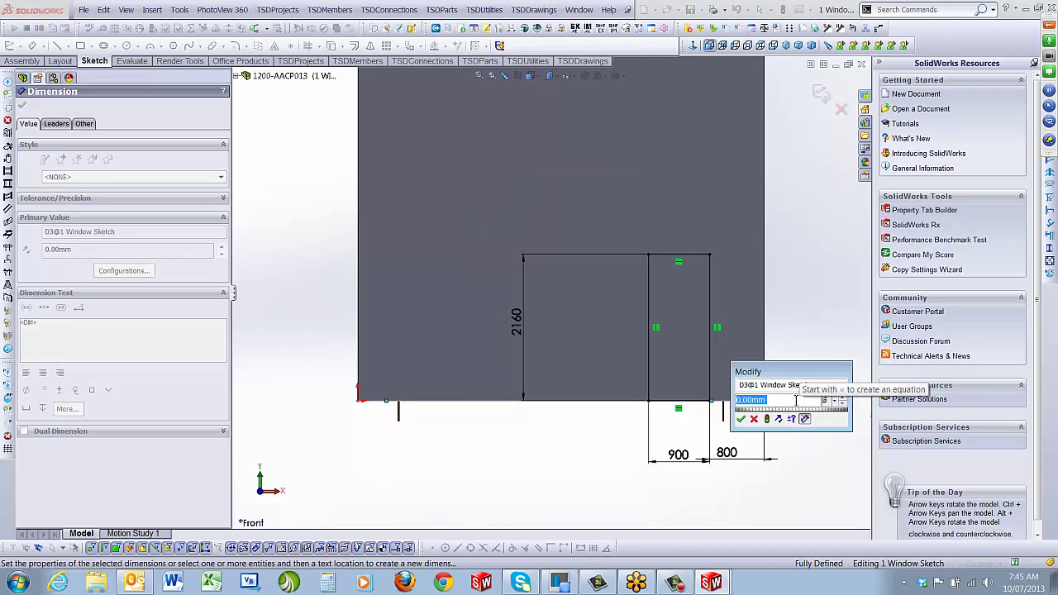
type("400")
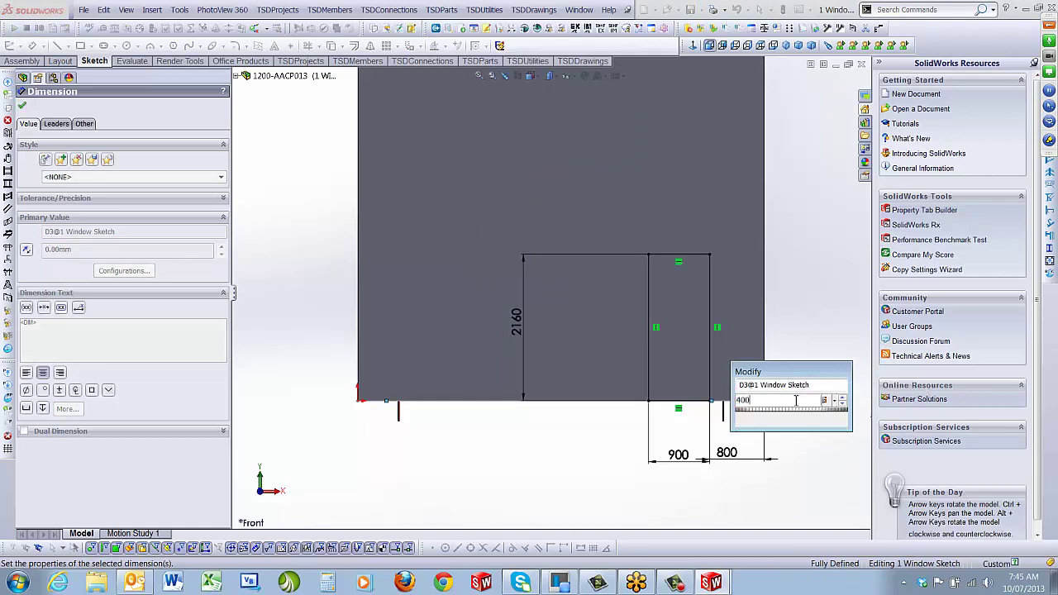
key("Return")
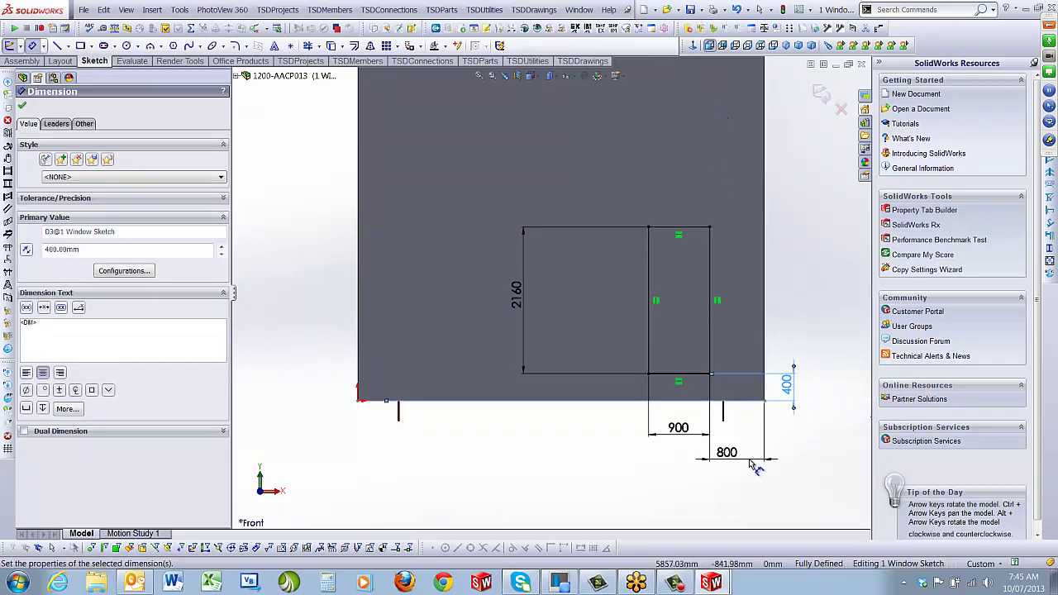
left_click(819, 94)
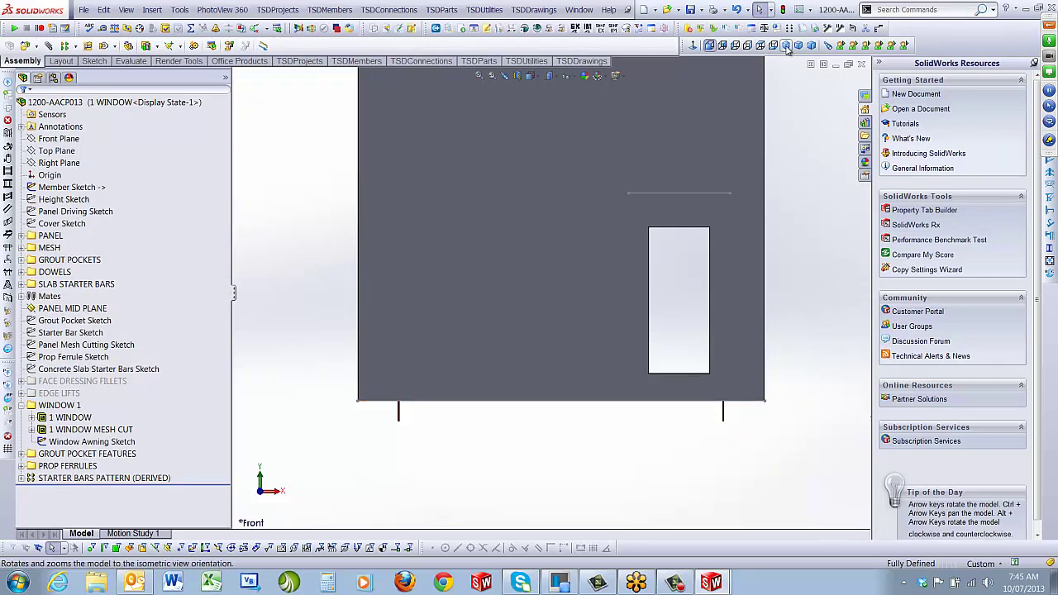
left_click(670, 195)
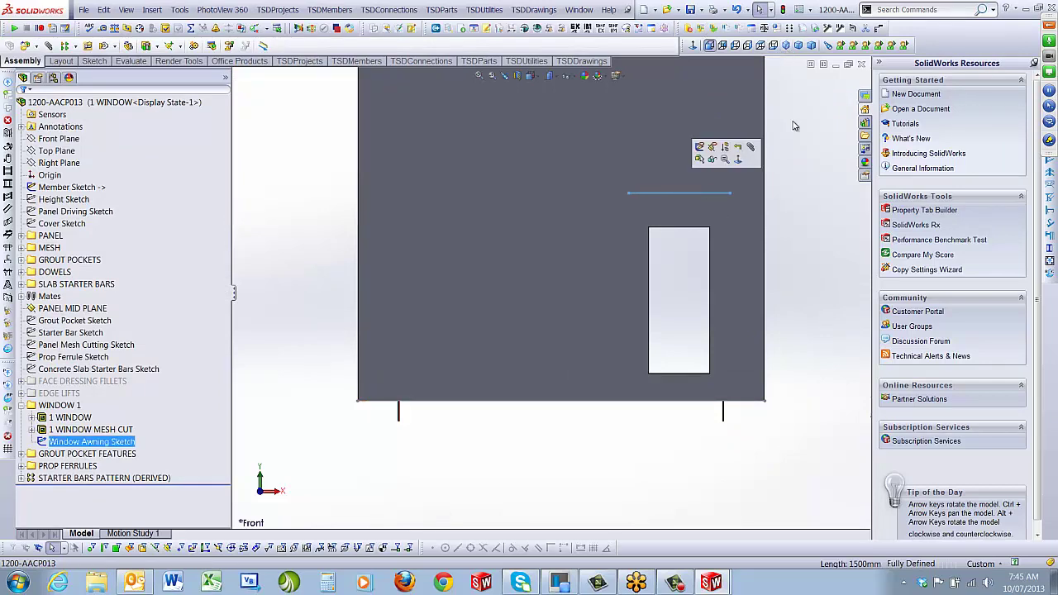
Step: Close the panel 1200-AACP013 window to return to the building assembly and check the awning over its resized window
middle_click_drag(785, 132, 774, 146)
left_click(698, 228)
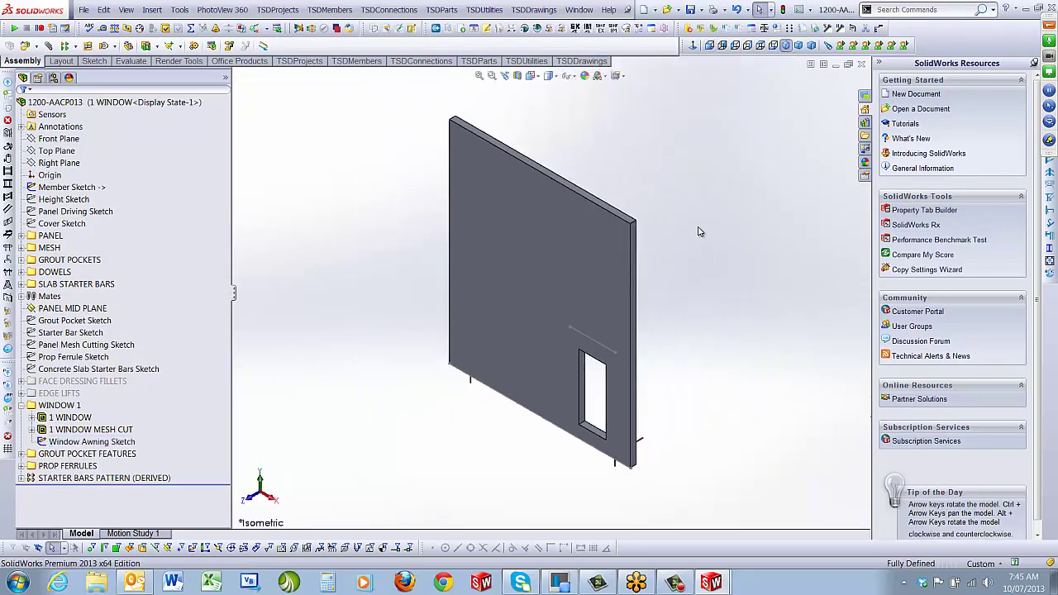
left_click(861, 63)
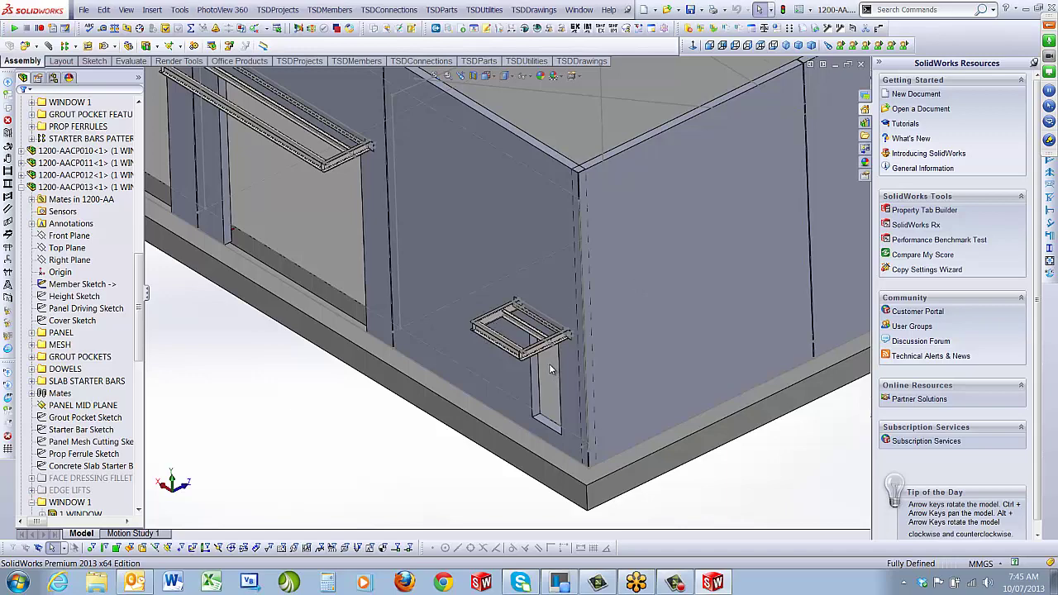
scroll(532, 326, "down", 3)
middle_click_drag(532, 325, 546, 274)
scroll(517, 296, "up", 3)
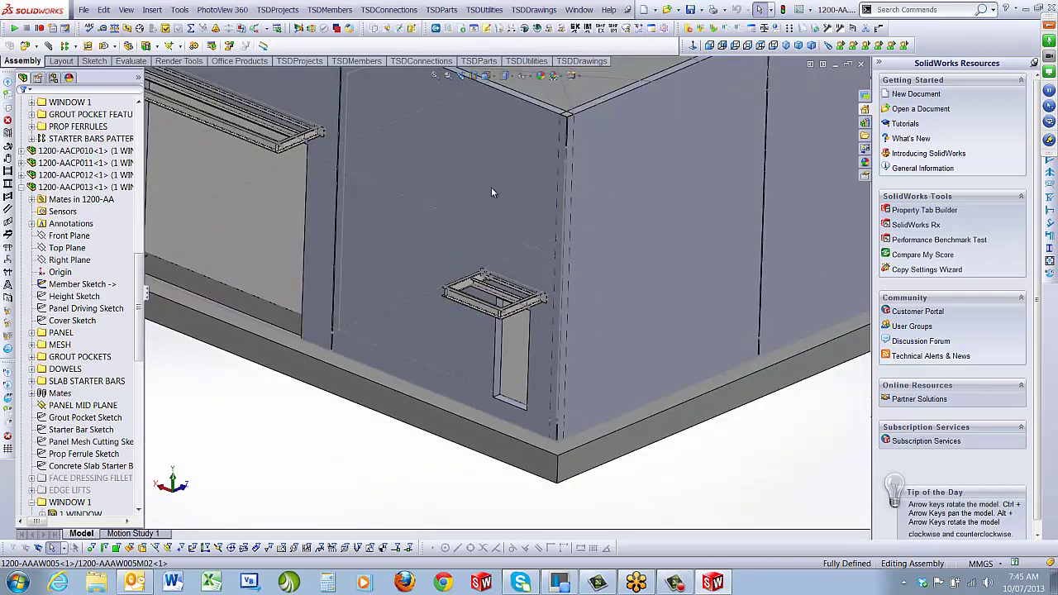
scroll(488, 192, "up", 2)
scroll(488, 188, "down", 1)
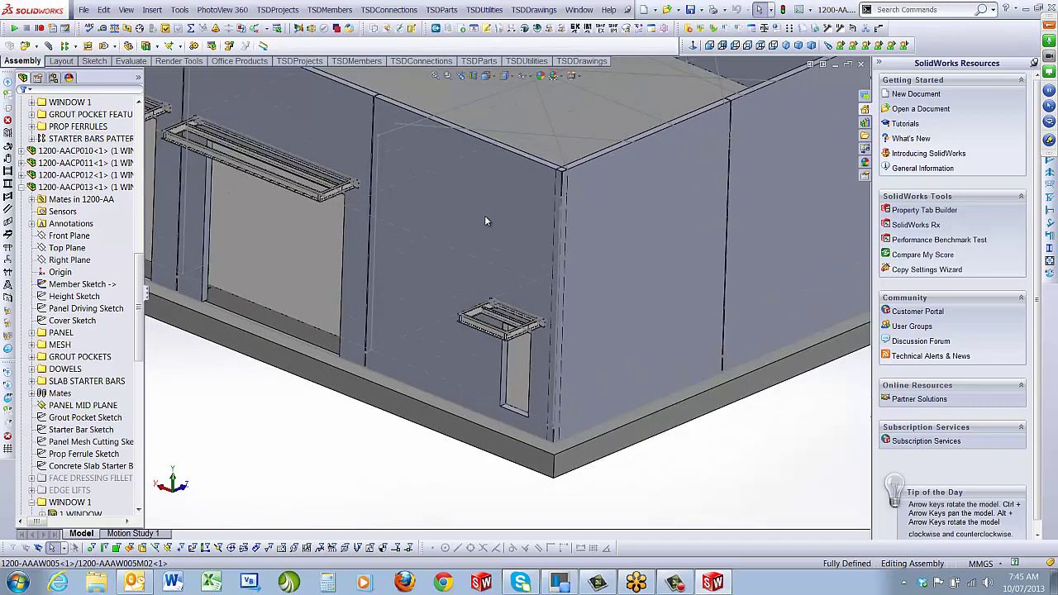
Step: Open the drawing of panel 1200-AACP013 from the building assembly
left_click(484, 215)
right_click(74, 187)
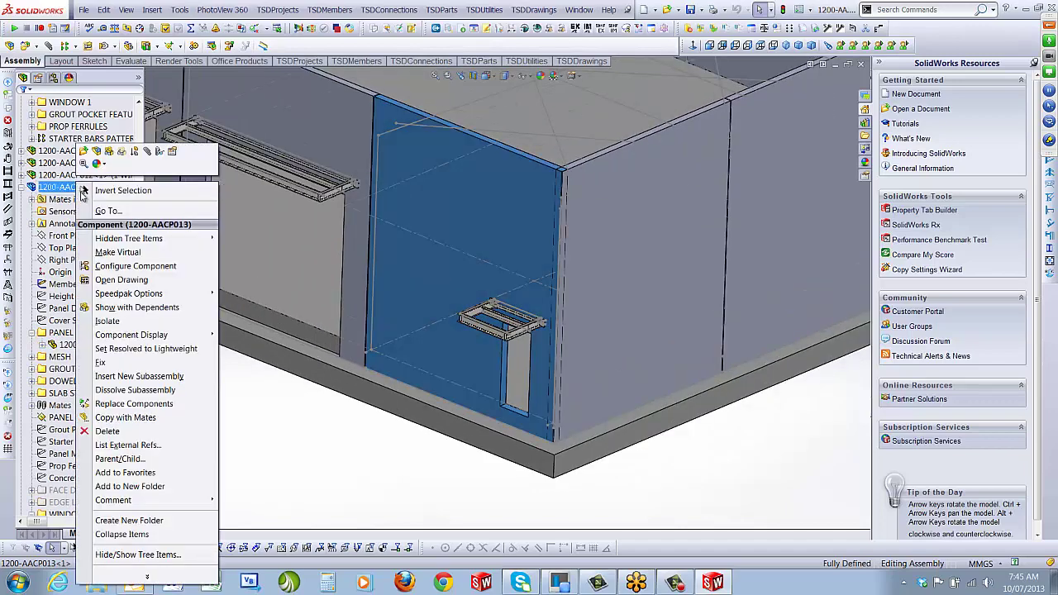
left_click(121, 279)
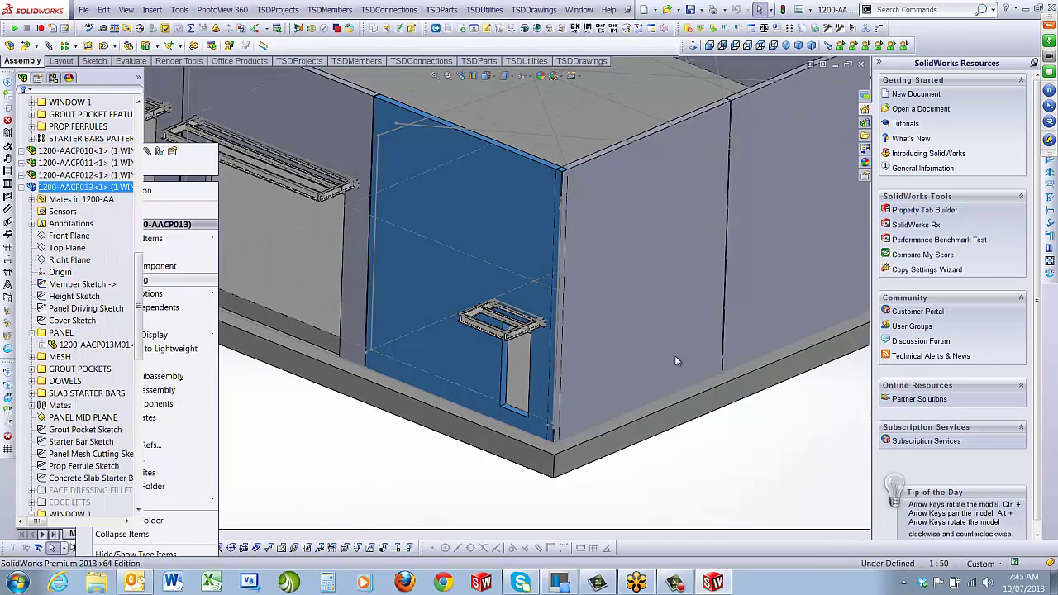
scroll(546, 199, "down", 3)
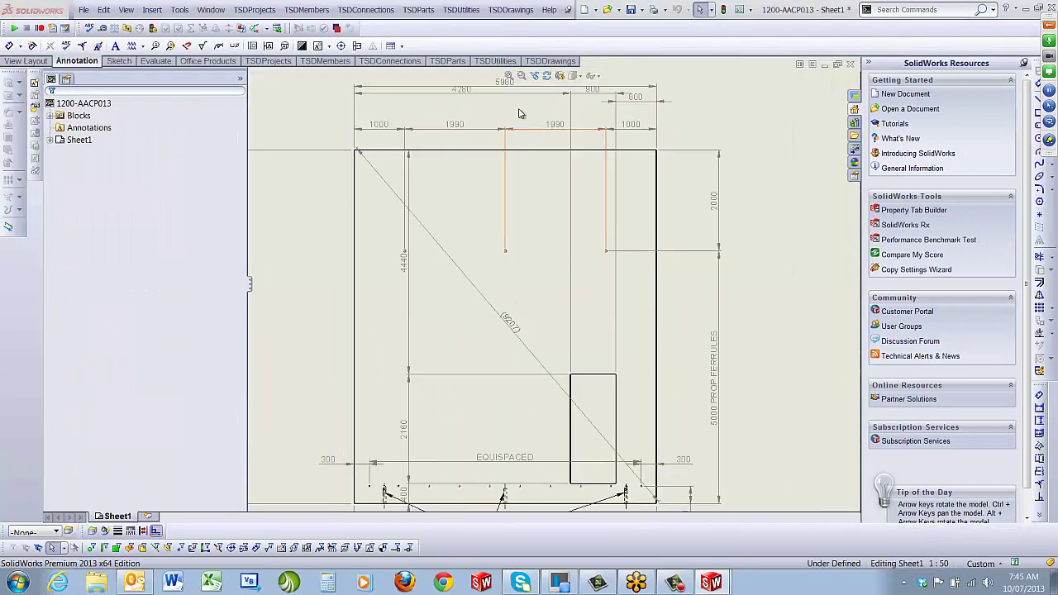
Step: Align the 4280 dimension with the window's 900 dimension and move the 2160, 400 and 4440 dimensions outside the panel outline
left_click_drag(464, 95, 468, 107)
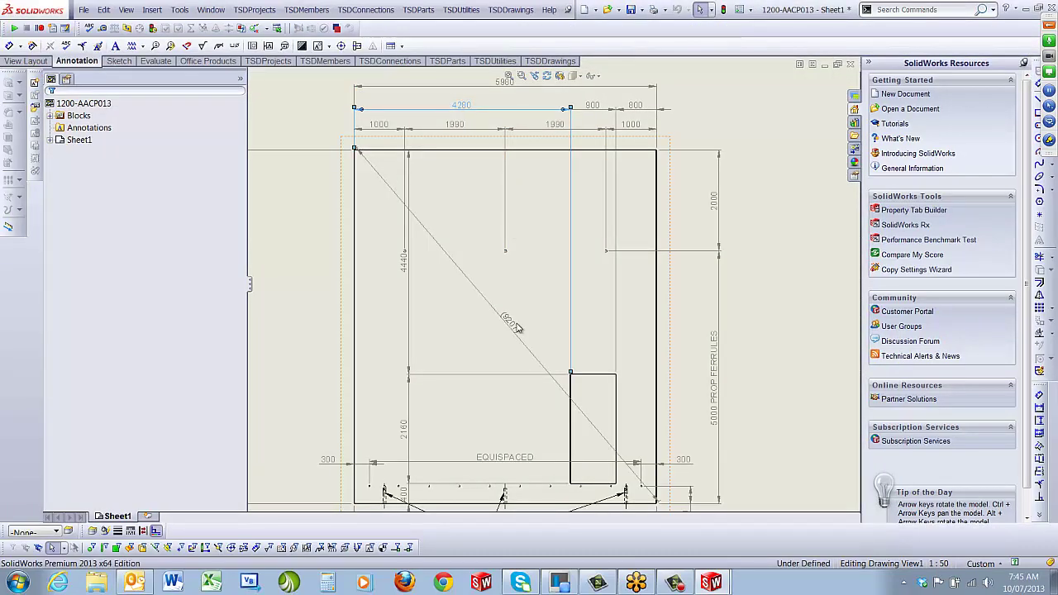
left_click_drag(404, 428, 301, 428)
left_click_drag(404, 494, 302, 494)
left_click_drag(400, 273, 306, 273)
key("z")
key("z")
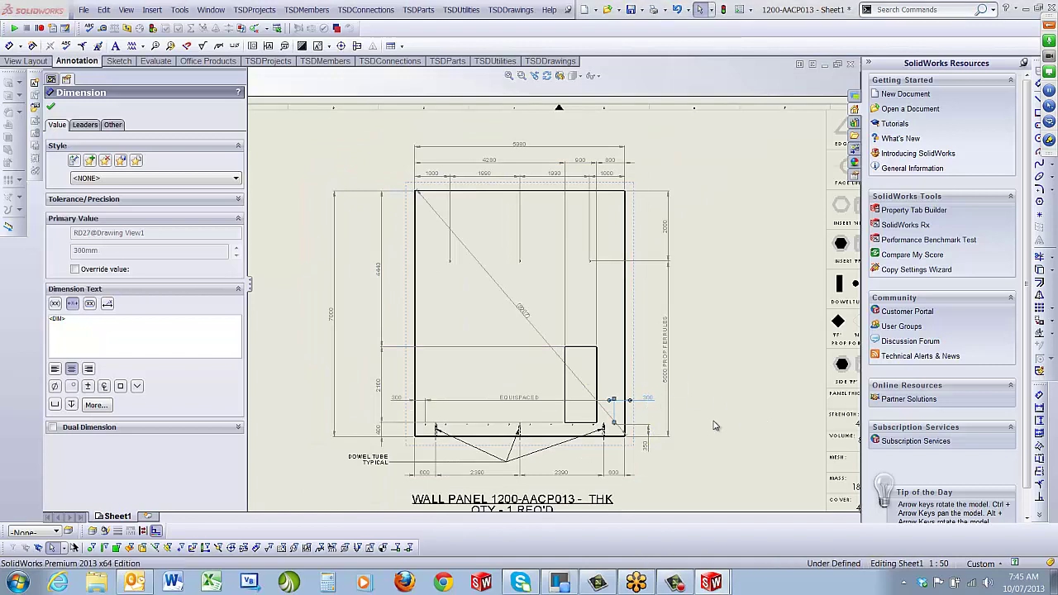
left_click(675, 406)
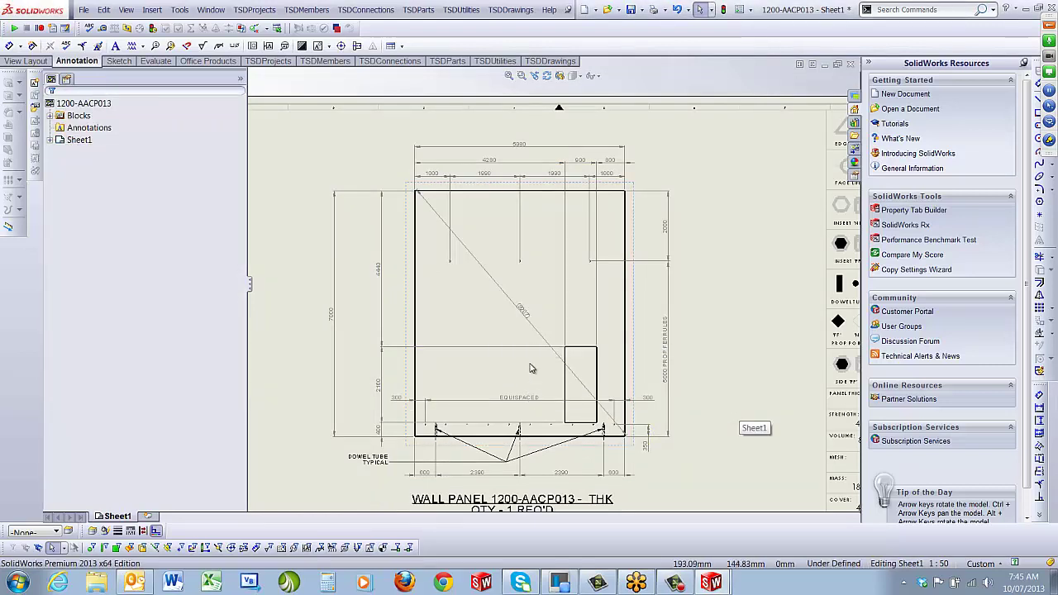
left_click(512, 76)
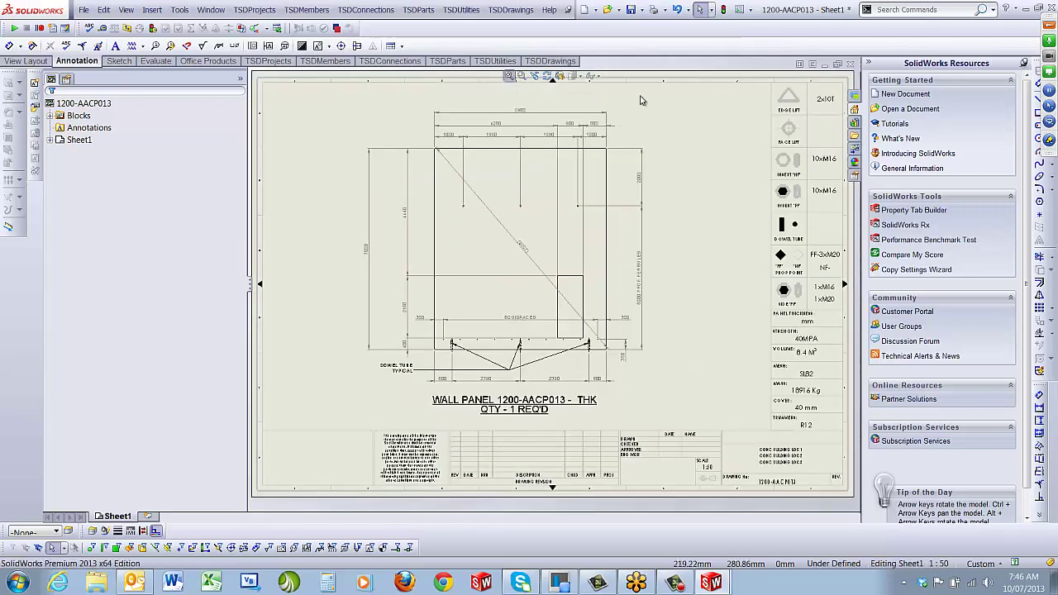
Step: Close the drawing and display the dimensions of the 1 WINDOW cut of panel 1200-AACP013 in the building assembly
left_click(849, 65)
scroll(513, 401, "down", 4)
scroll(523, 402, "down", 4)
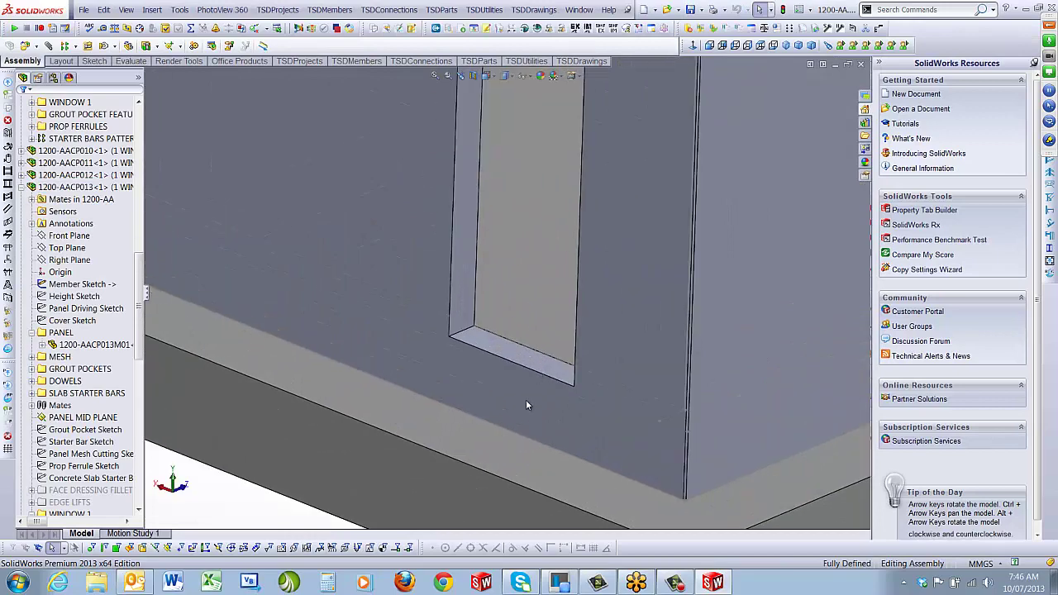
scroll(545, 284, "up", 7)
middle_click_drag(538, 227, 592, 293)
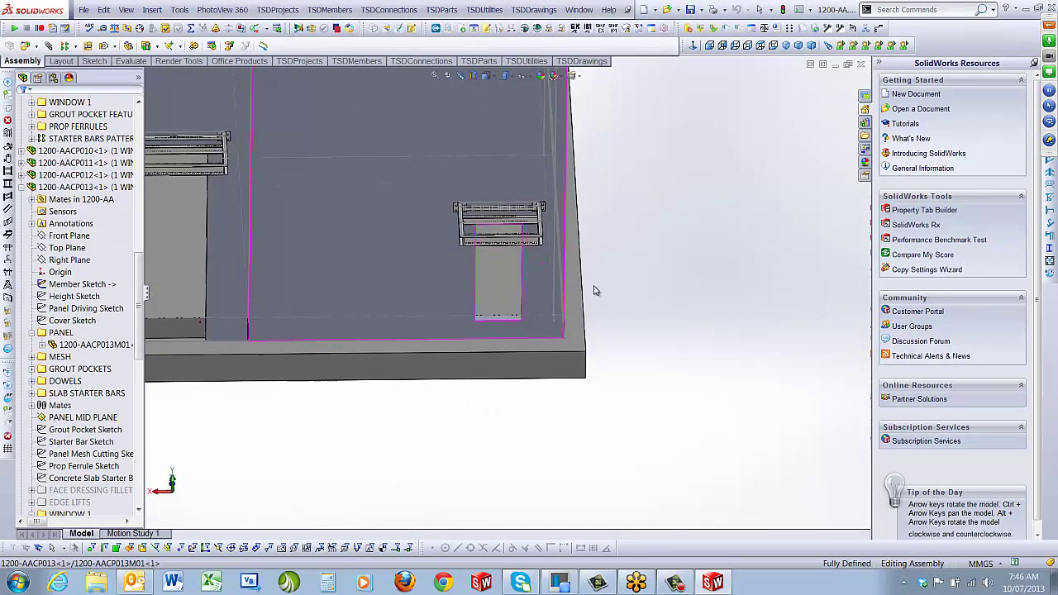
scroll(534, 290, "down", 3)
left_click(370, 304)
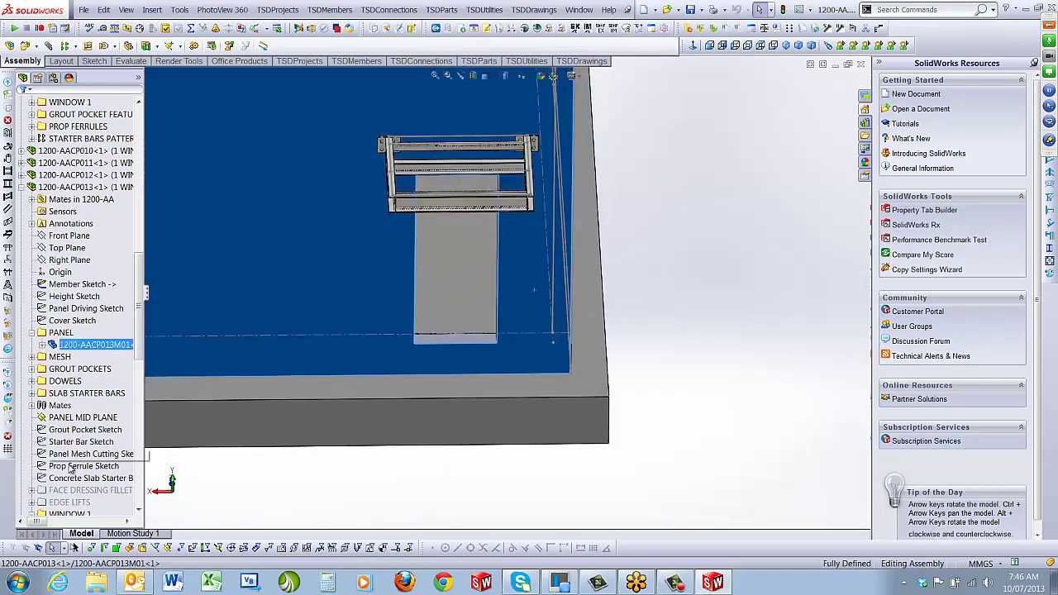
scroll(71, 465, "down", 4)
double_click(71, 381)
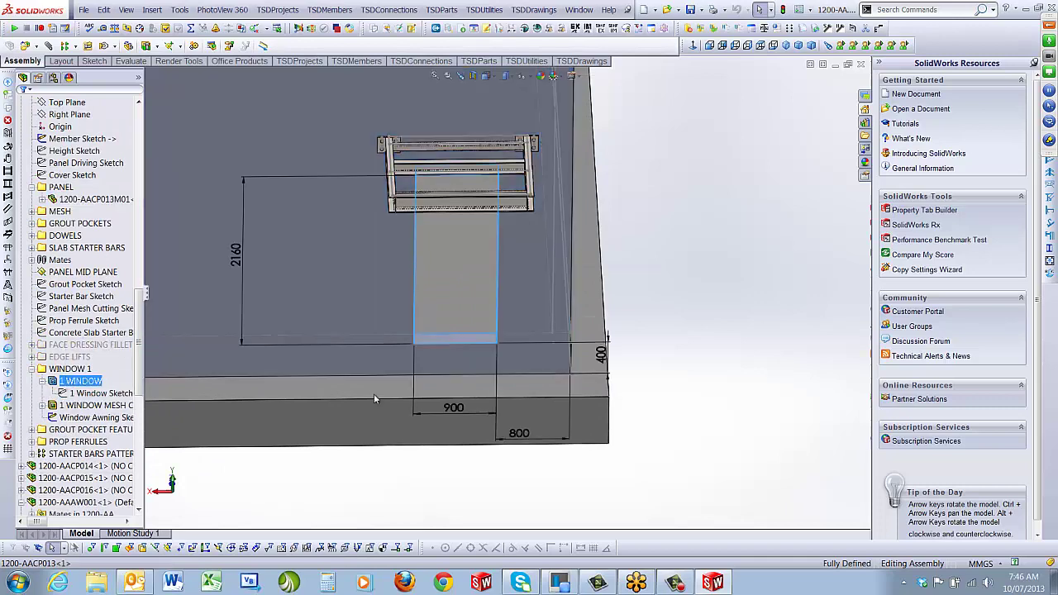
double_click(601, 354)
type("3")
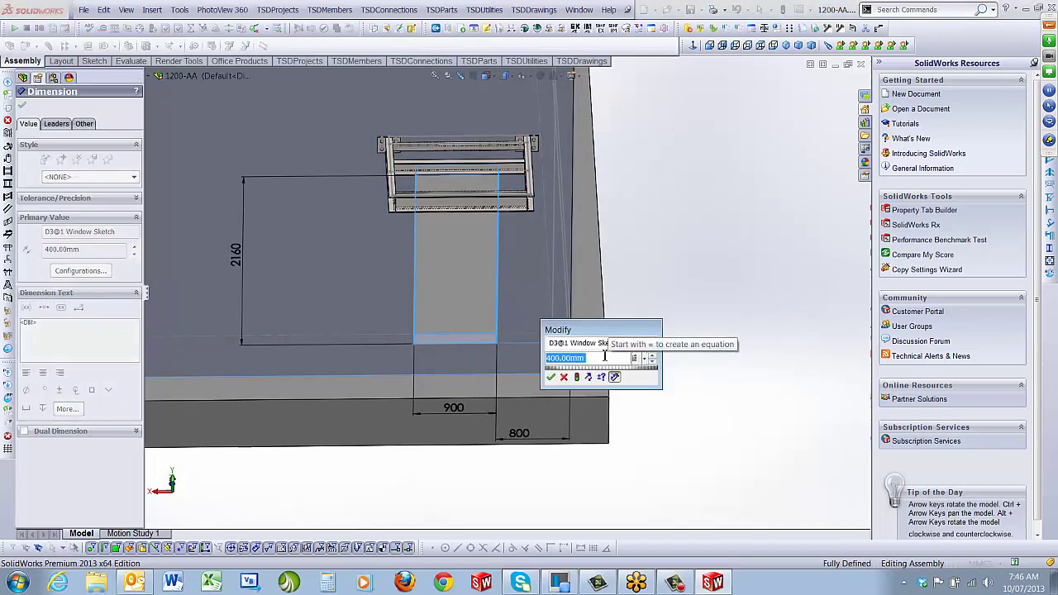
left_click_drag(605, 356, 502, 362)
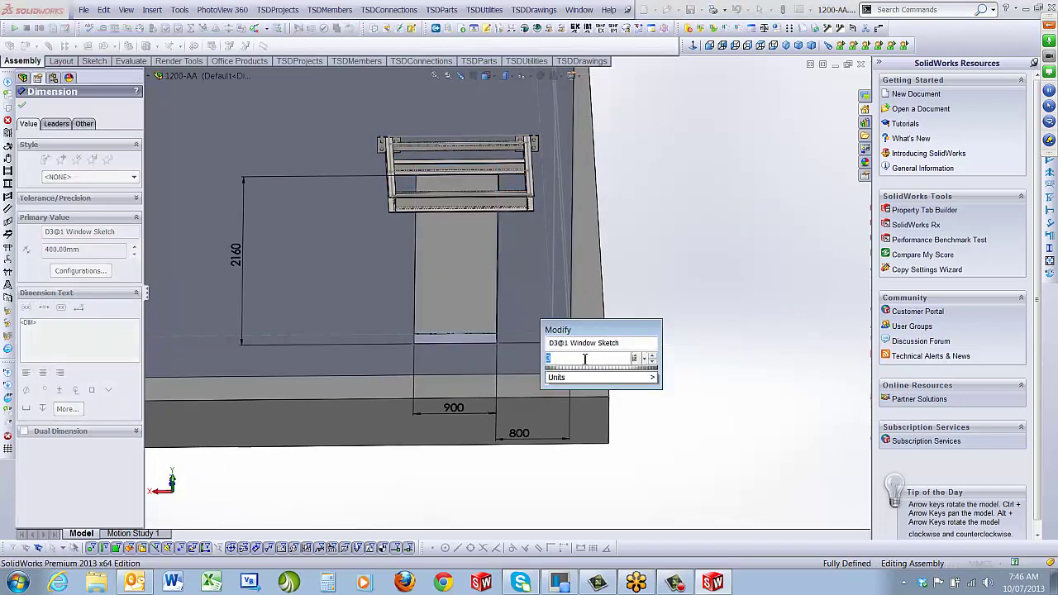
key("Escape")
key("Escape")
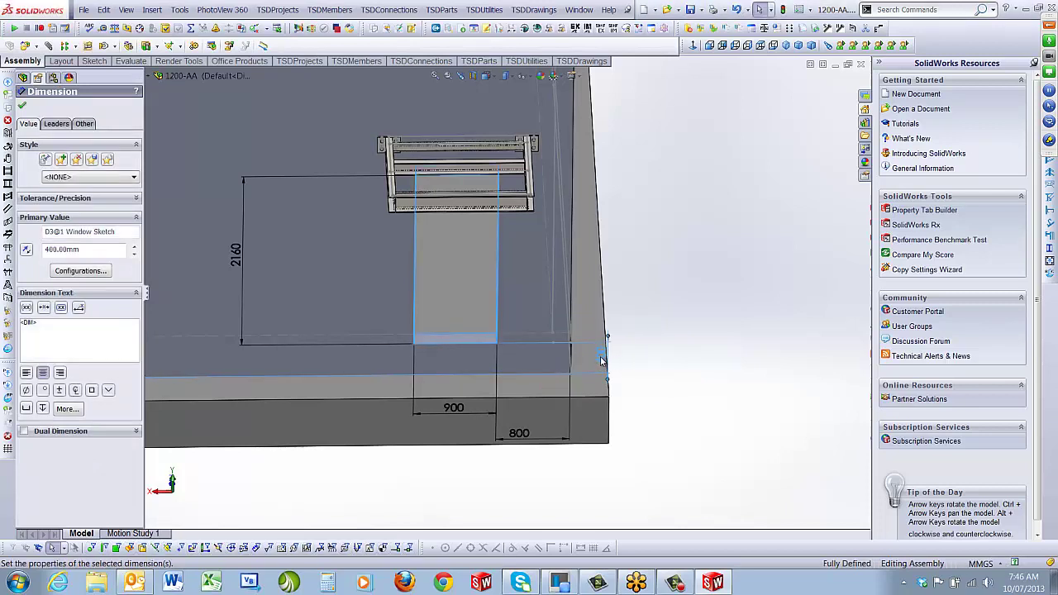
Step: Set the window's height above the panel base to 350 mm, rebuild the assembly and inspect the sill of the opening
double_click(600, 360)
type("3")
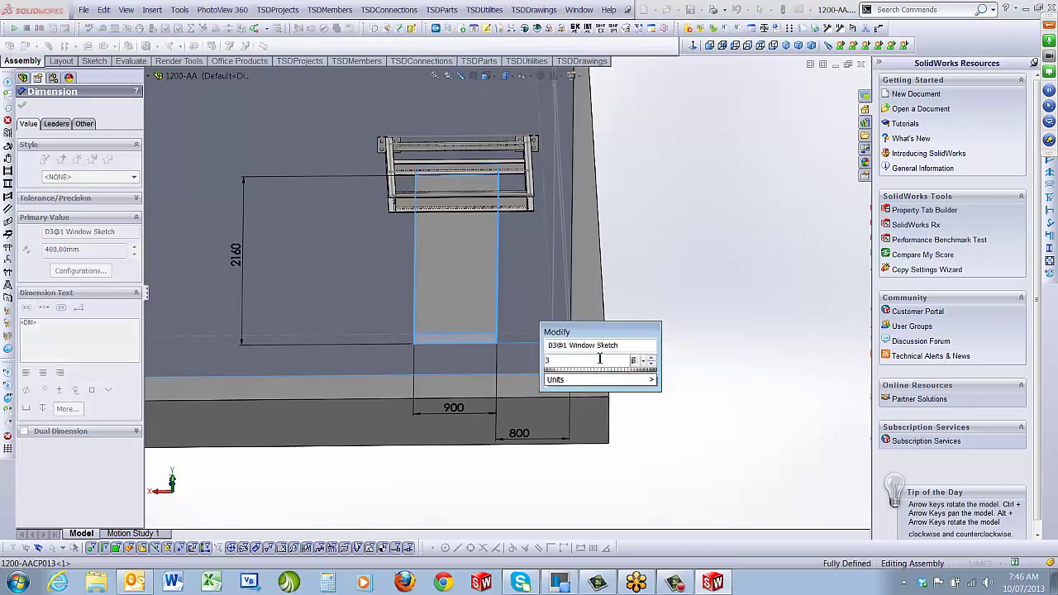
type("50")
key("Return")
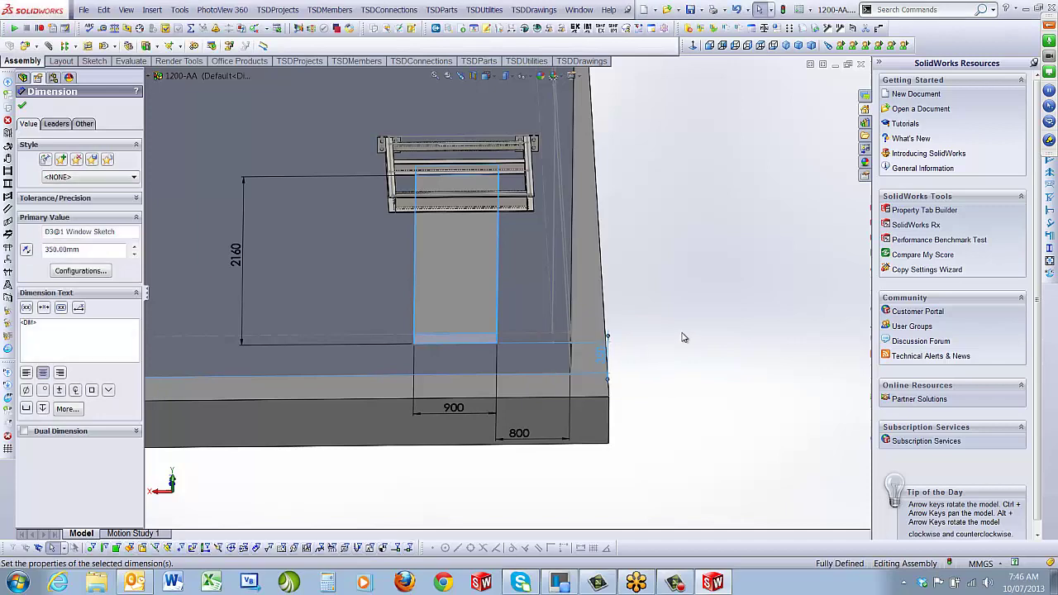
left_click(682, 335)
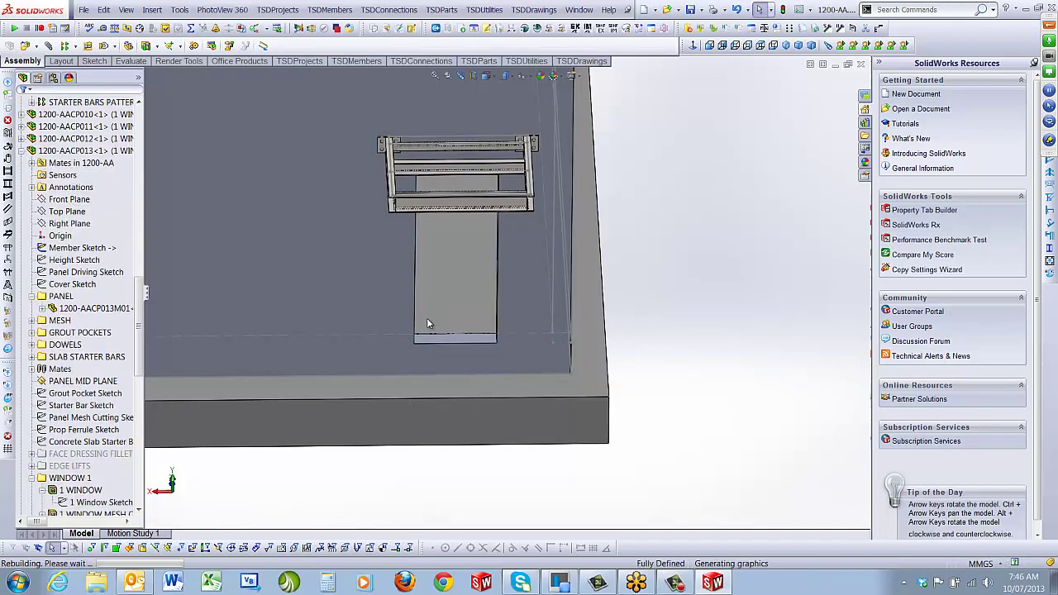
scroll(493, 371, "down", 3)
scroll(456, 303, "down", 3)
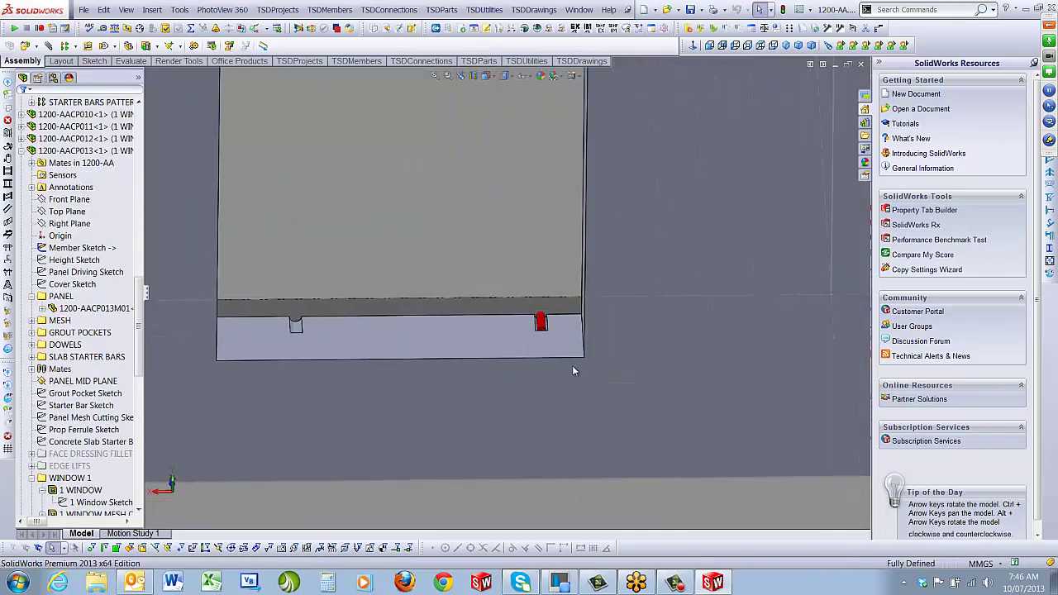
middle_click_drag(513, 336, 485, 378)
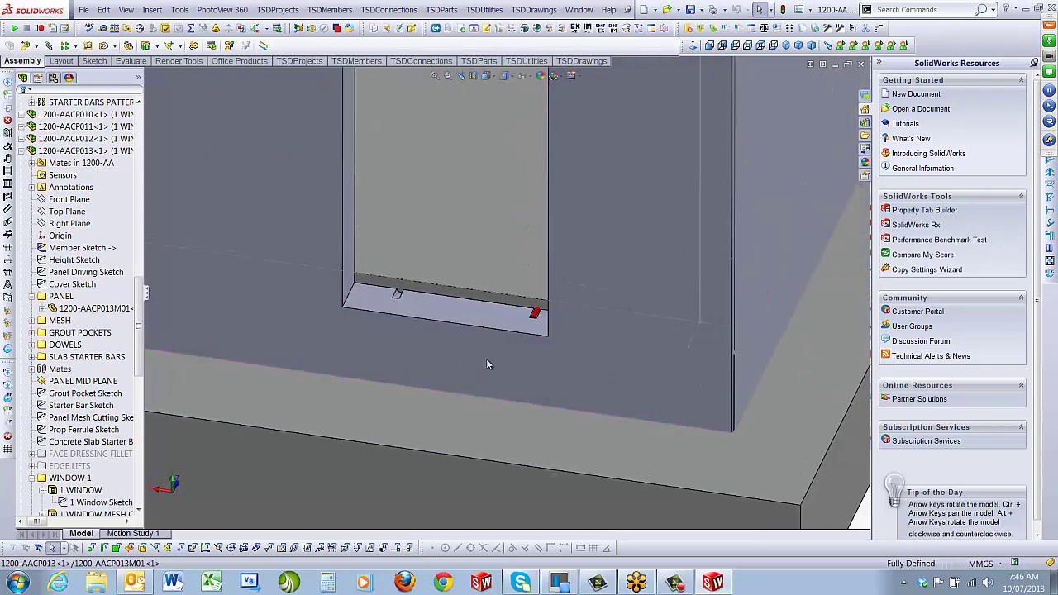
scroll(486, 317, "up", 3)
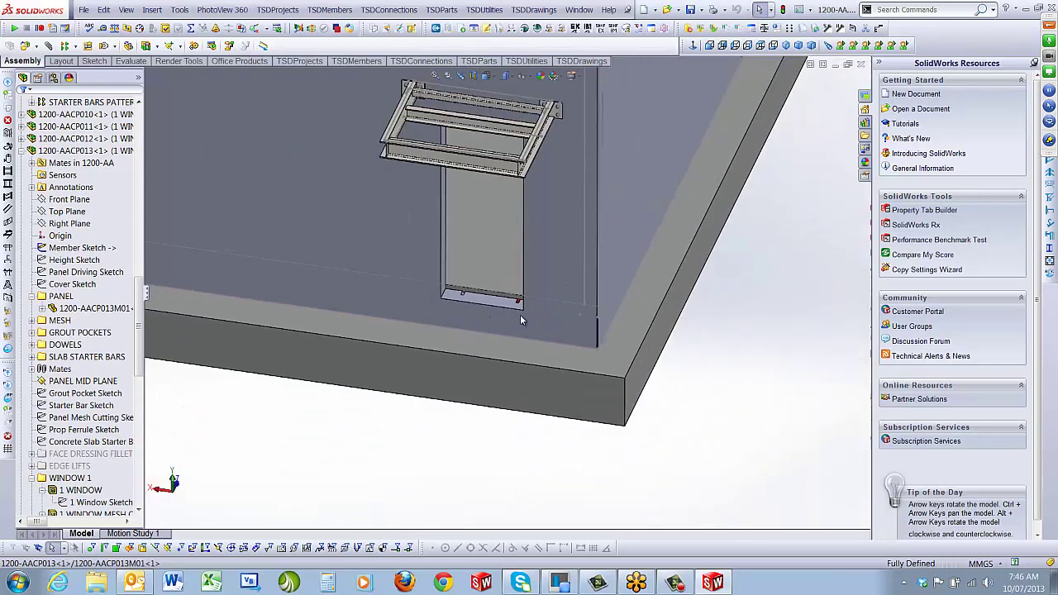
scroll(540, 316, "up", 5)
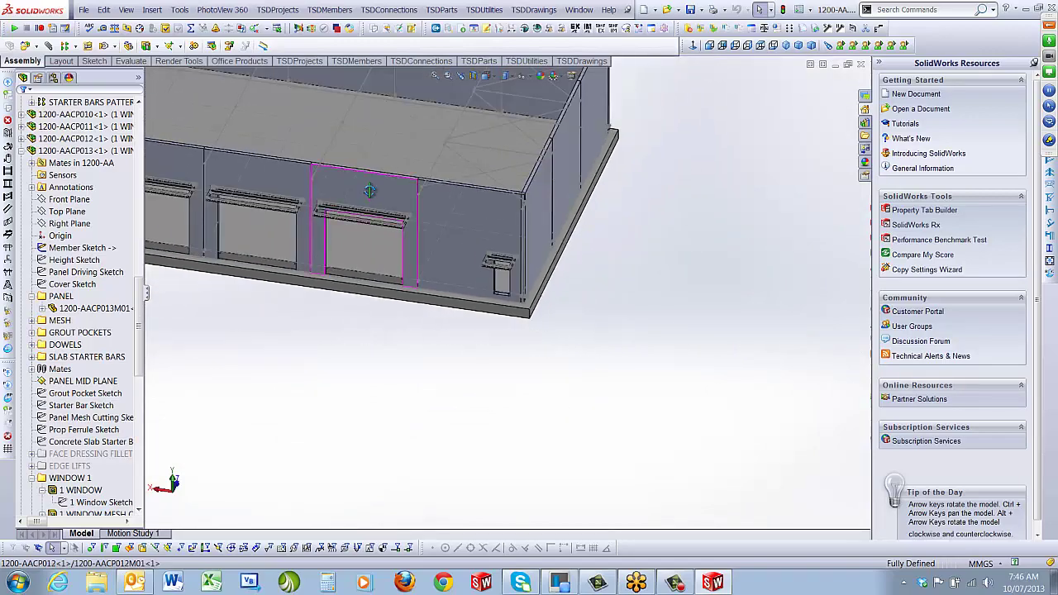
Step: Expand the WINDOW 1 folder of end panel 1200-AACP009 and display the dimensions of its 1 WINDOW cut
middle_click_drag(369, 184, 342, 208)
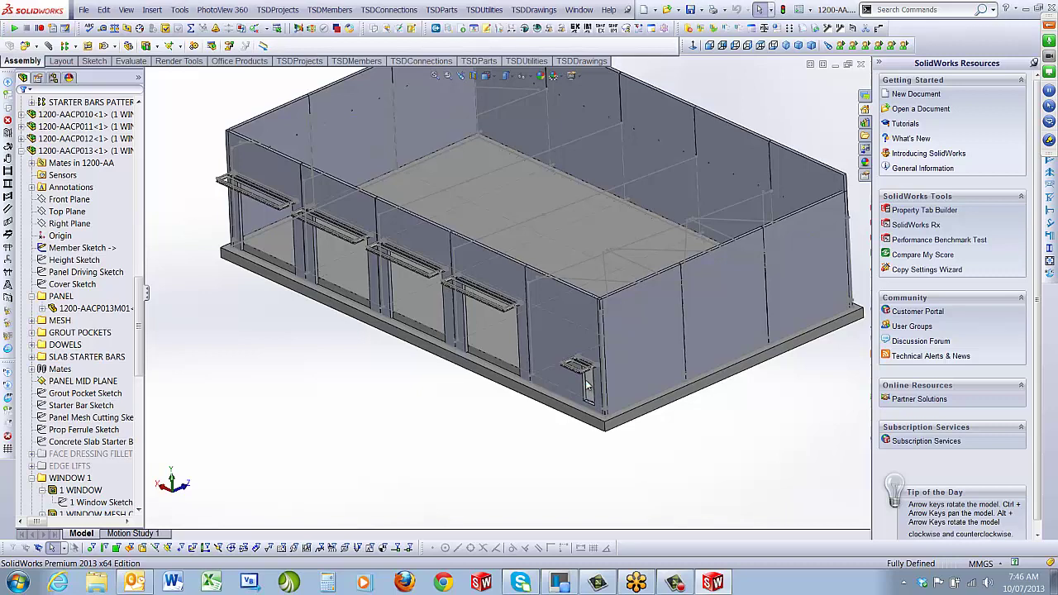
left_click(271, 178)
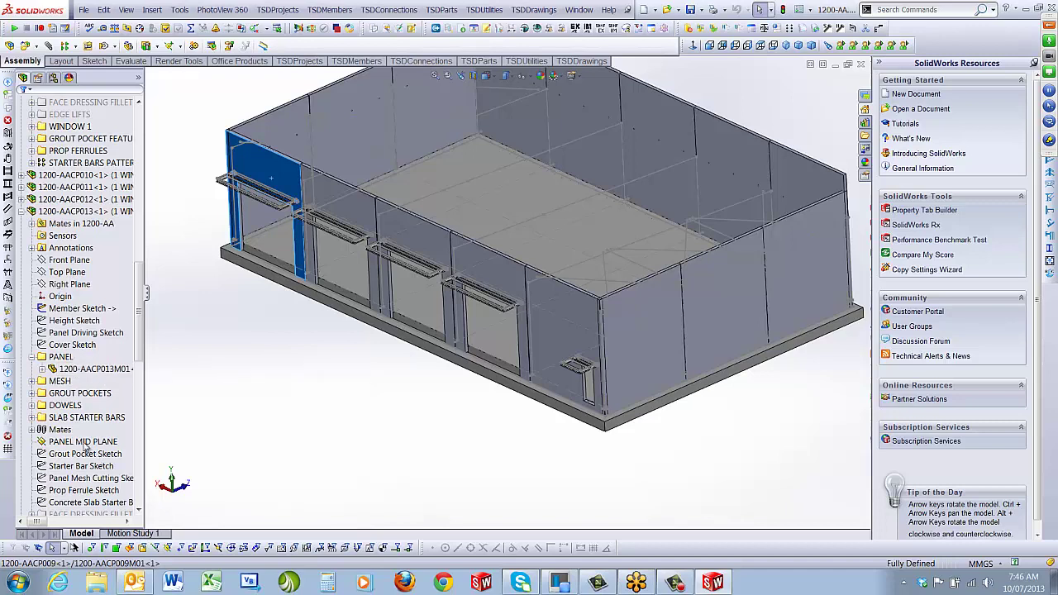
scroll(83, 442, "down", 3)
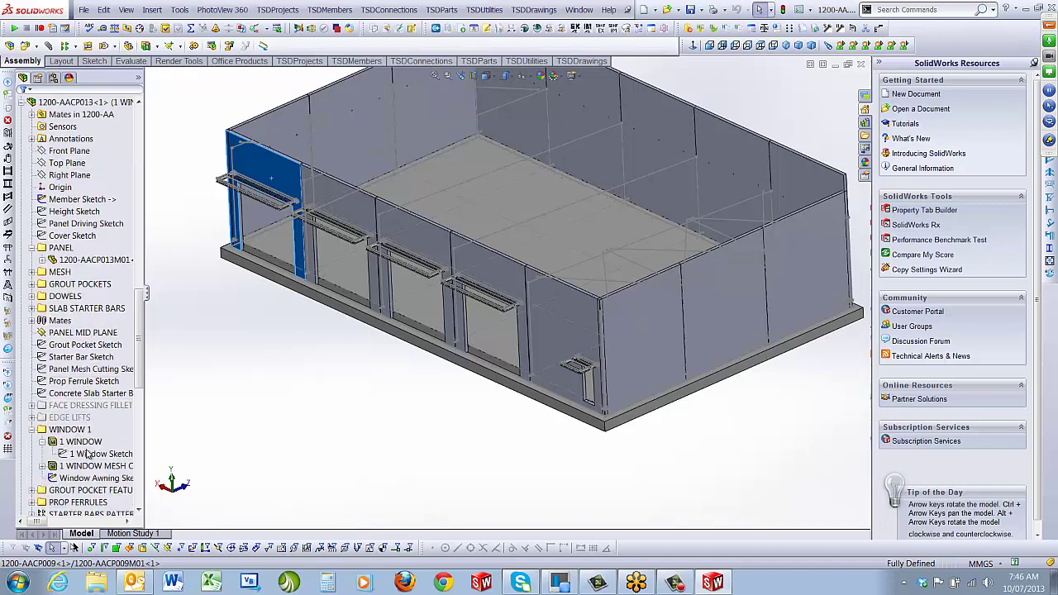
double_click(87, 444)
left_click(258, 447)
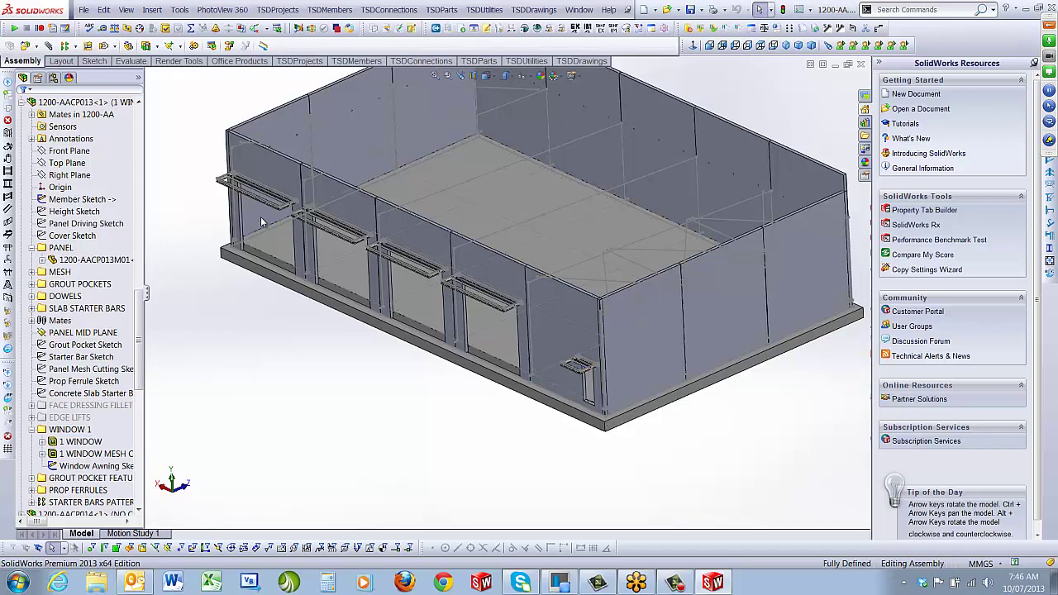
left_click(273, 182)
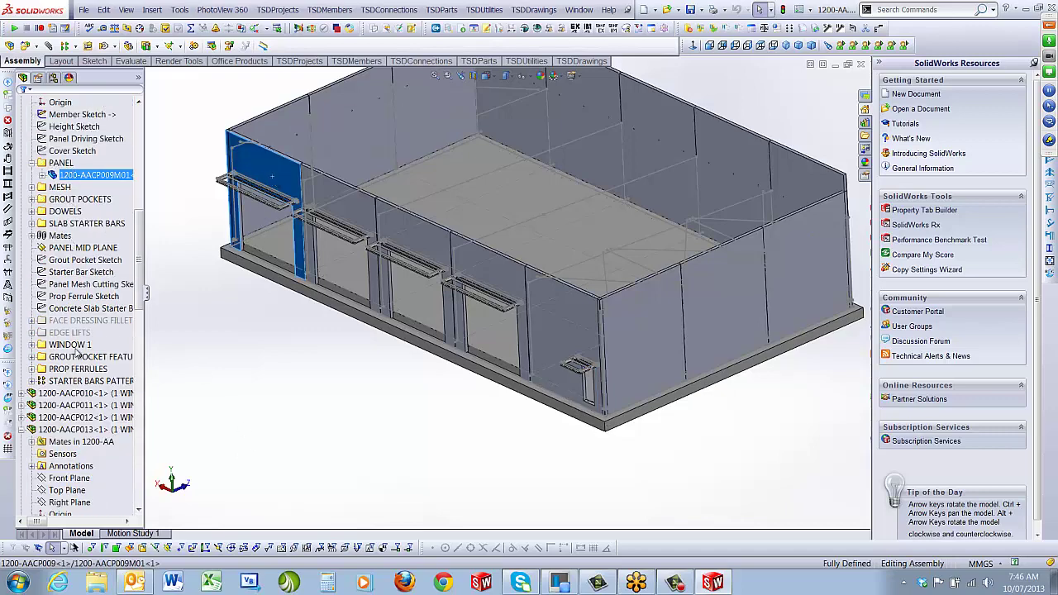
left_click(32, 344)
left_click(80, 356)
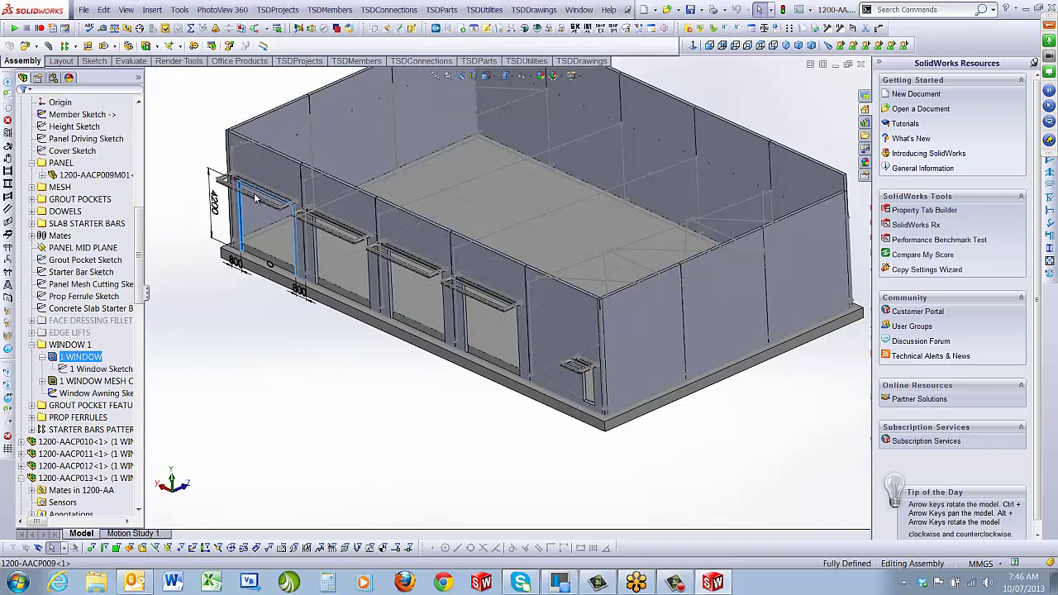
Step: Set the height of the window in panel 1200-AACP009 to 2400 mm
scroll(256, 198, "down", 3)
double_click(237, 246)
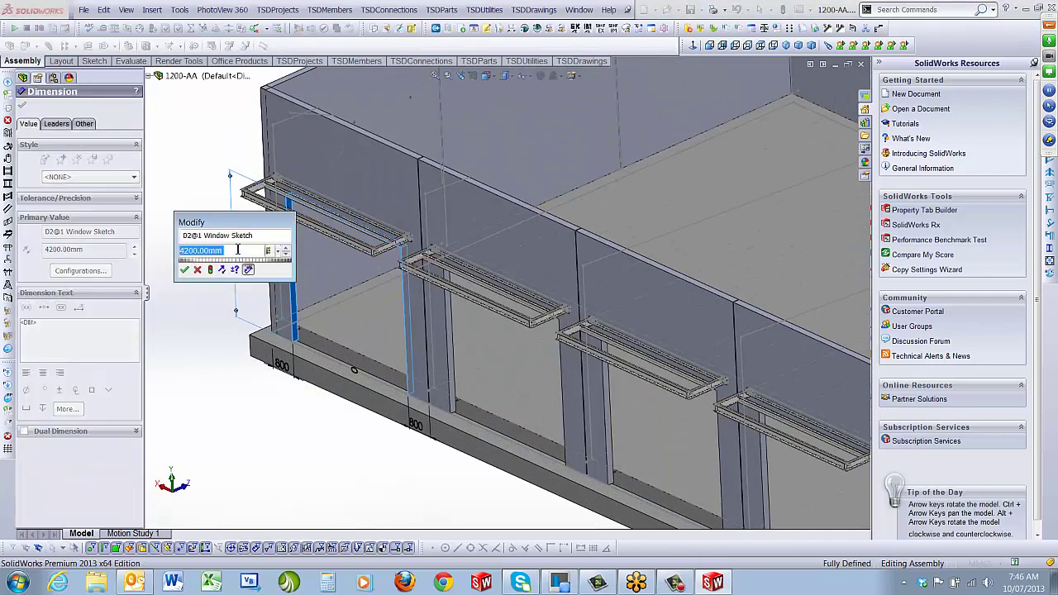
type("2400")
key("Return")
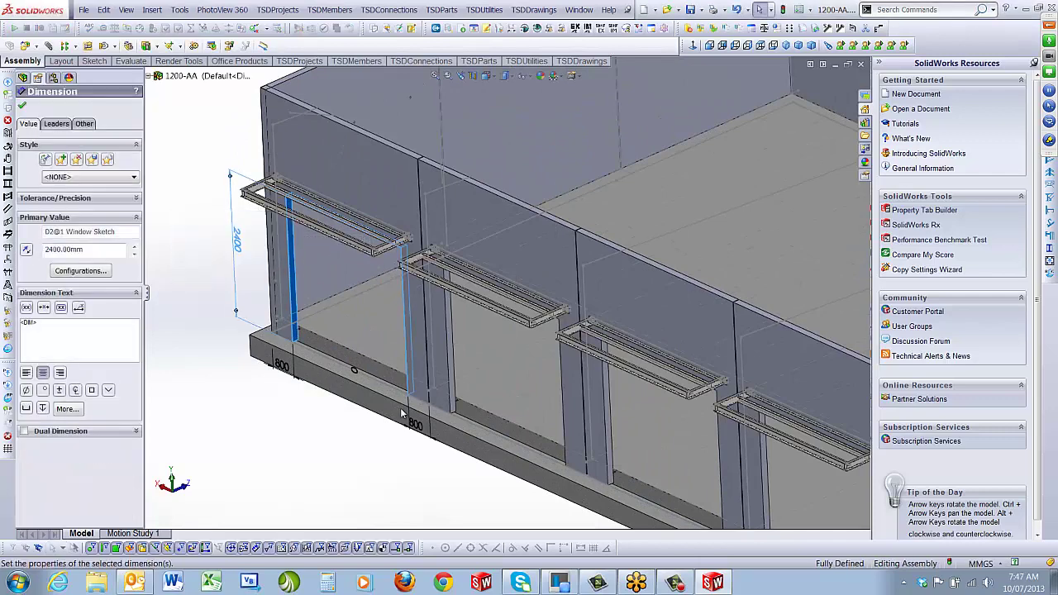
Step: Set both side distances of the window in panel 1200-AACP009 to 1200 mm and rebuild the assembly
double_click(416, 426)
type("120")
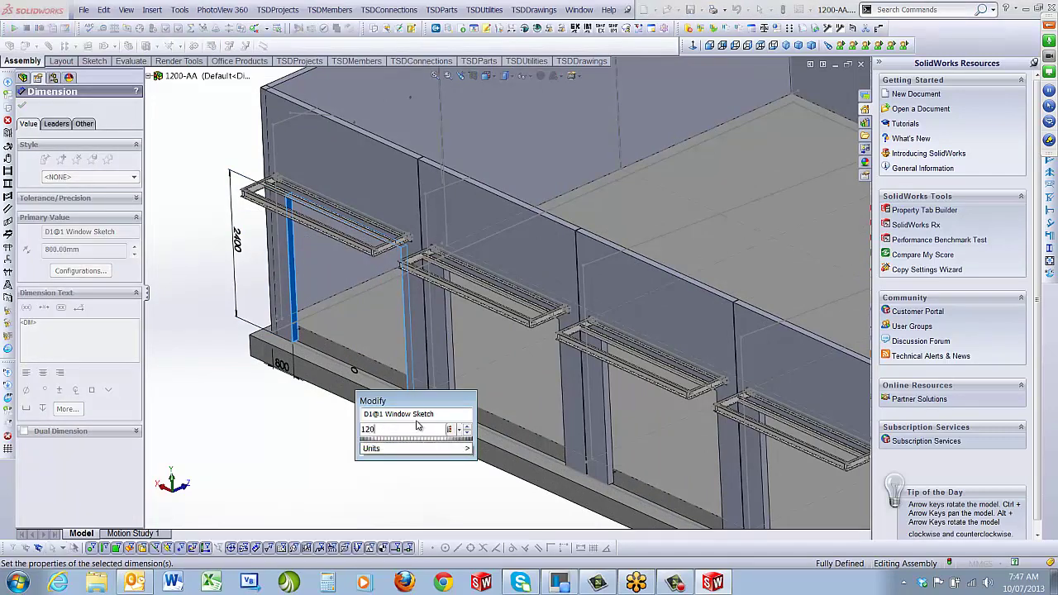
type("0")
key("Return")
double_click(281, 364)
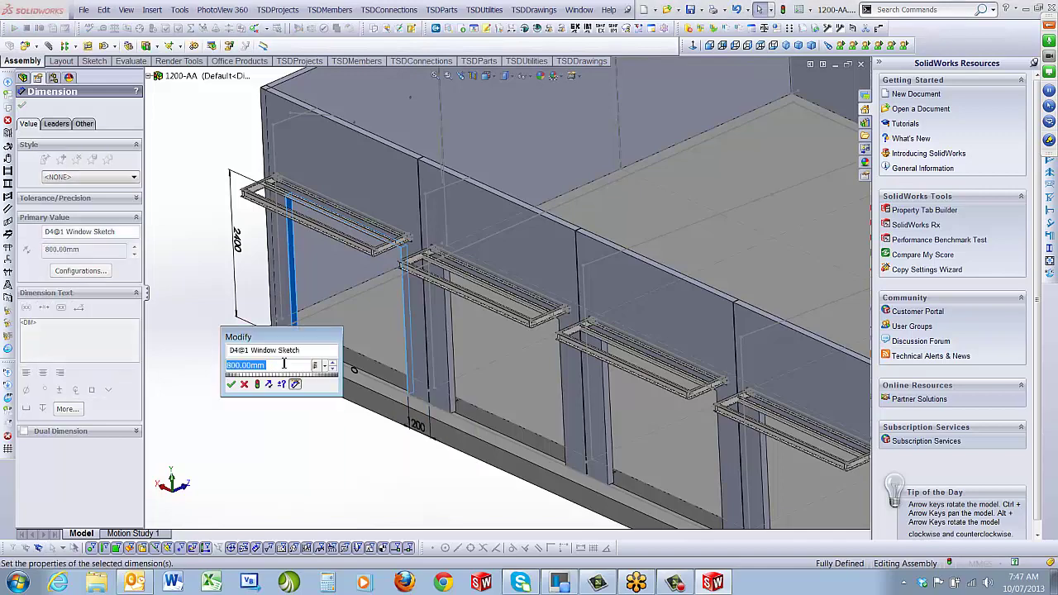
type("1200")
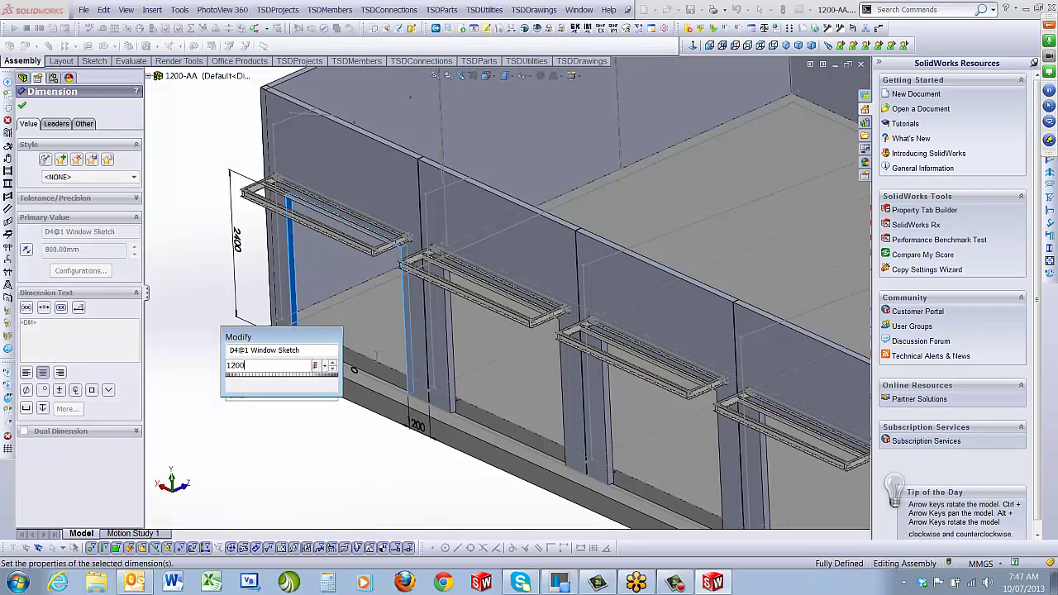
key("Return")
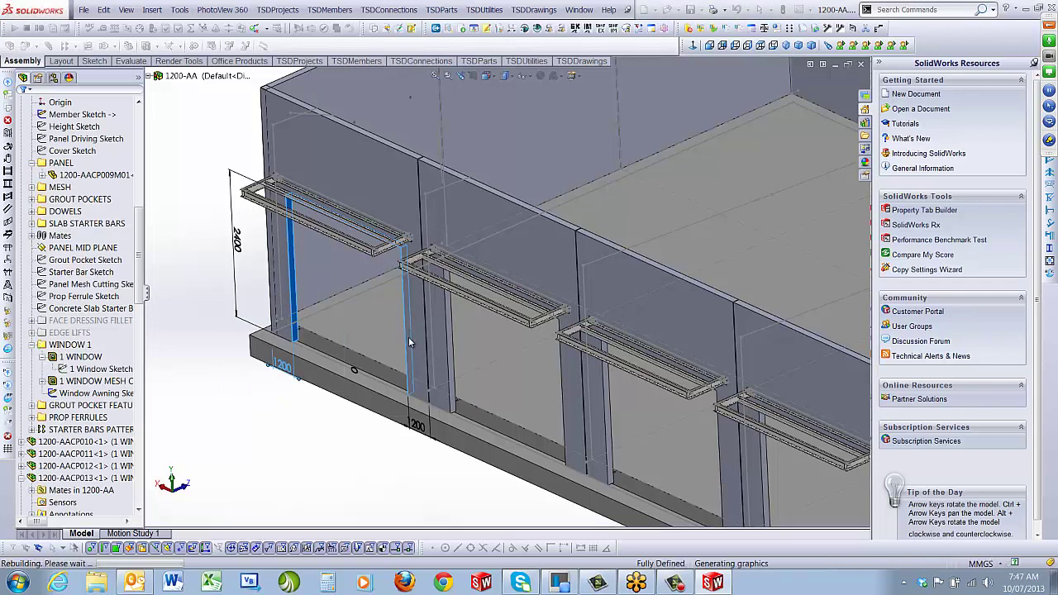
scroll(639, 397, "up", 2)
scroll(628, 372, "up", 2)
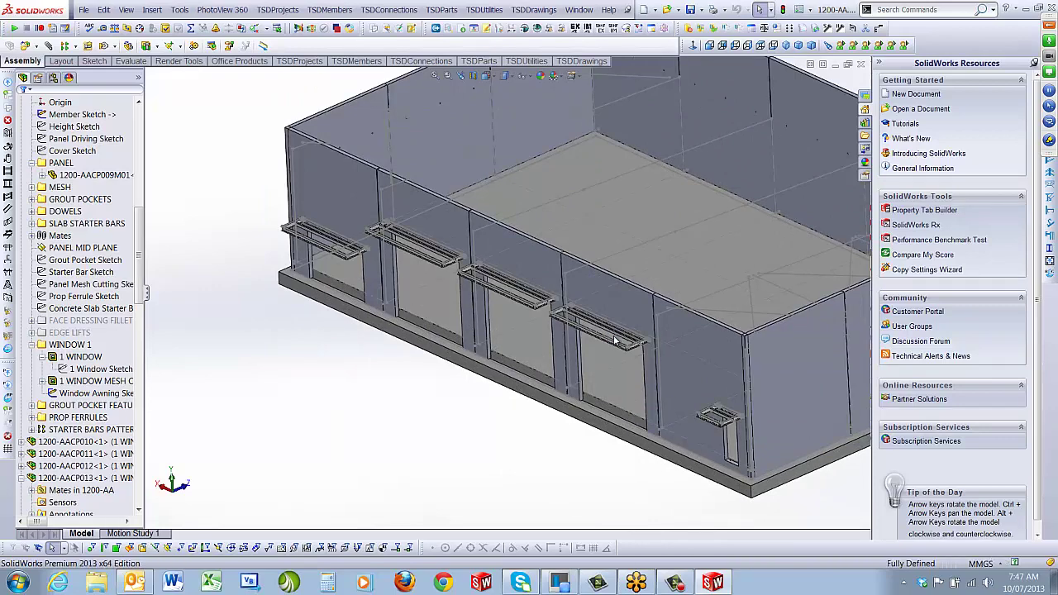
Step: Start Match Dimensions with panel 1200-AACP009 as the source and panels 1200-AACP010, 1200-AACP011 and 1200-AACP012 as the components to change
left_click(484, 9)
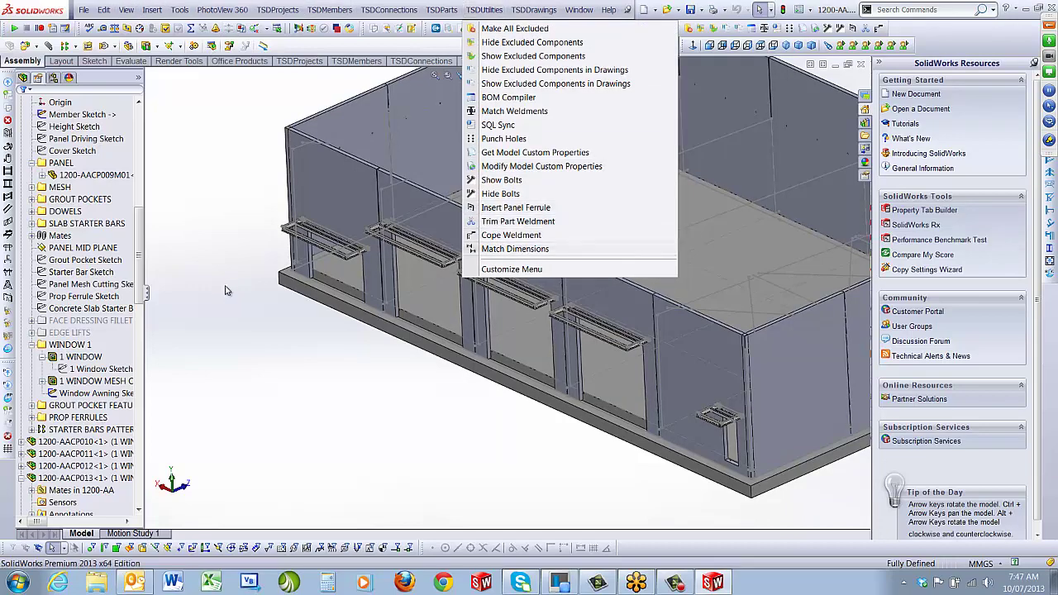
left_click(515, 248)
left_click(332, 191)
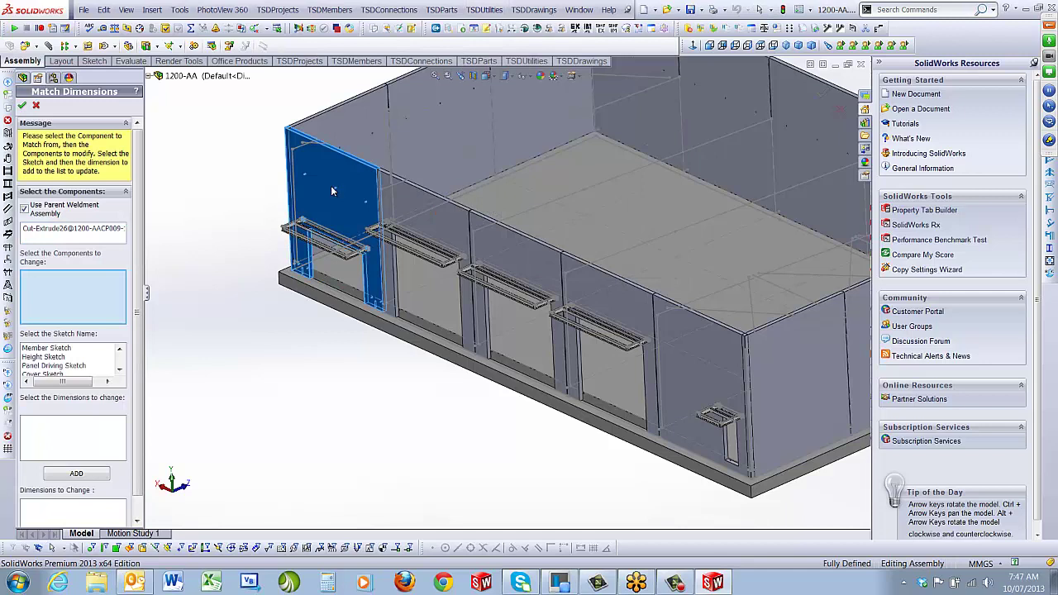
left_click(409, 204)
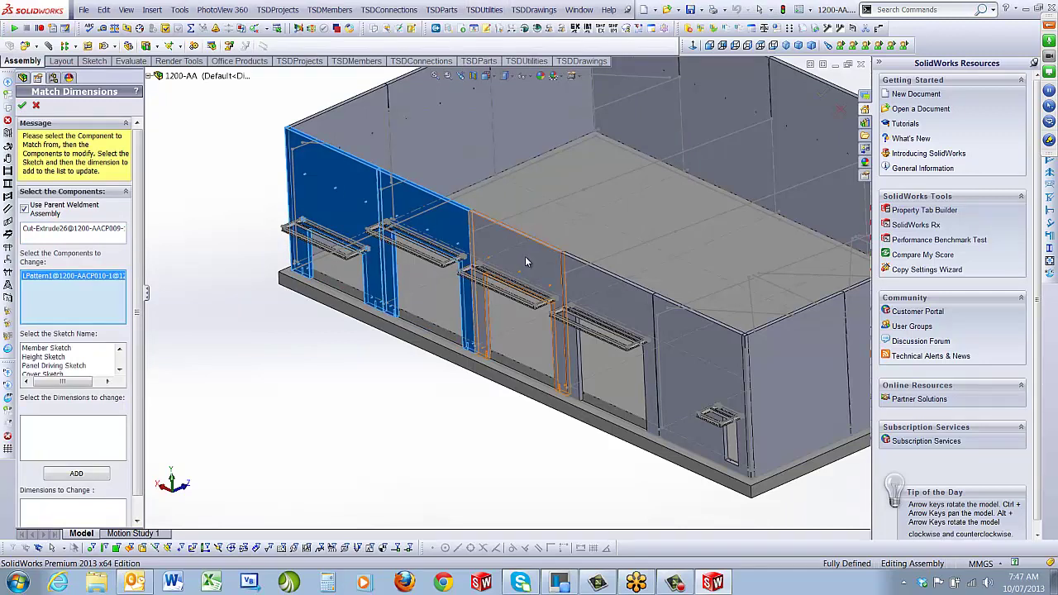
left_click(519, 252)
left_click(607, 277)
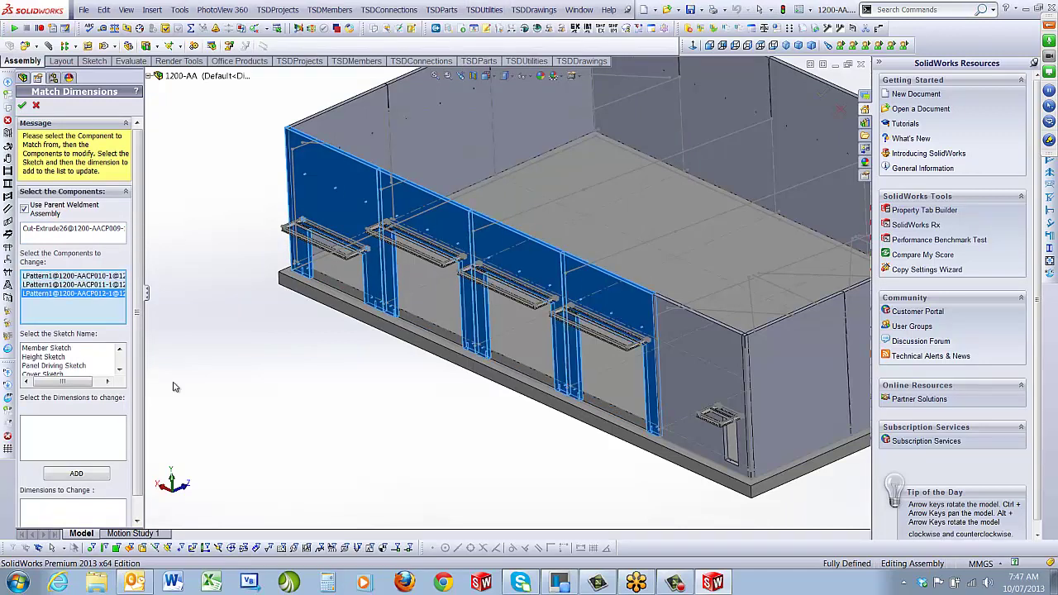
Step: Add all dimensions of the 1 Window Sketch to the match list and apply them to the chosen panels
left_click(119, 370)
left_click(119, 370)
left_click(119, 371)
left_click(119, 371)
left_click(119, 371)
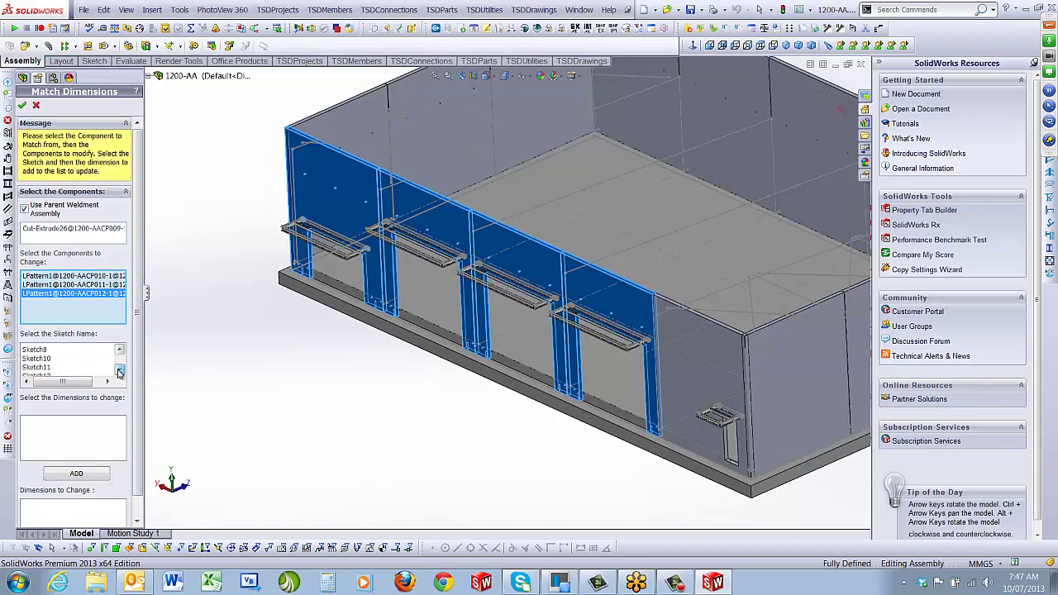
left_click(119, 371)
left_click(119, 371)
left_click(119, 371)
left_click(119, 371)
left_click(119, 371)
left_click(62, 367)
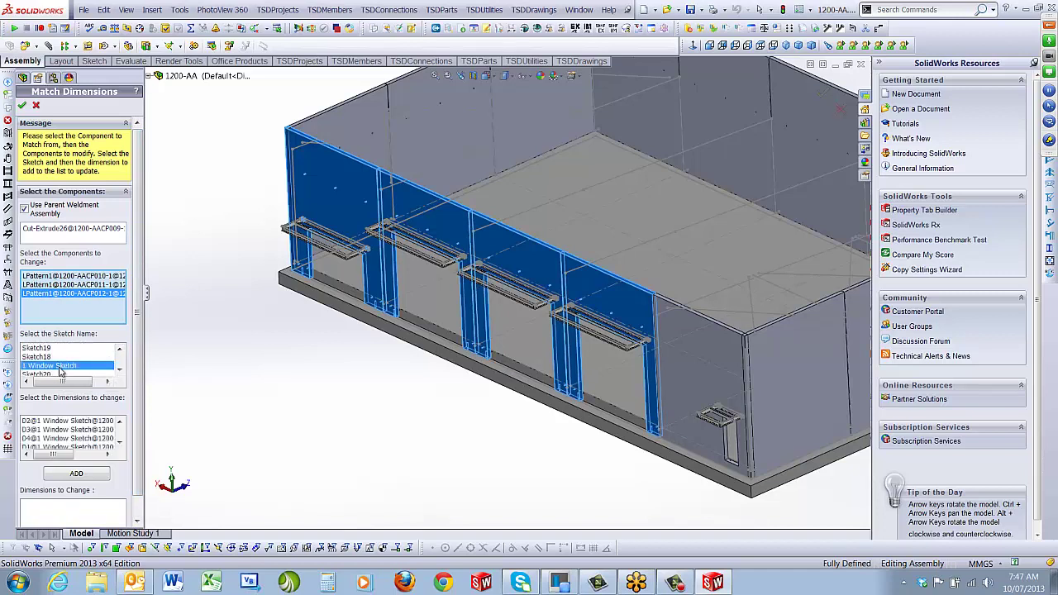
left_click_drag(71, 421, 72, 461)
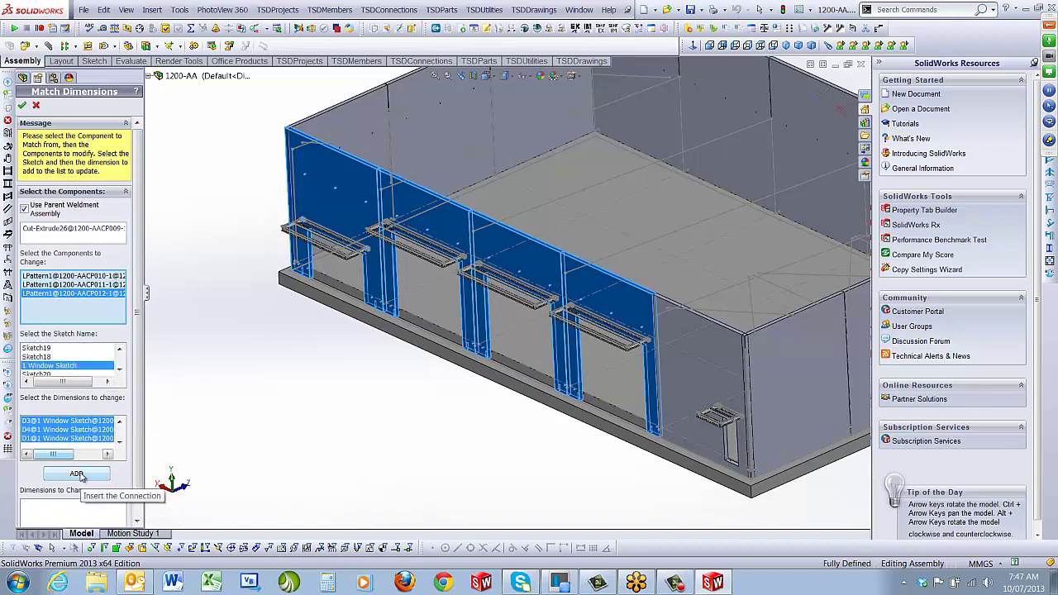
left_click(75, 474)
left_click(22, 108)
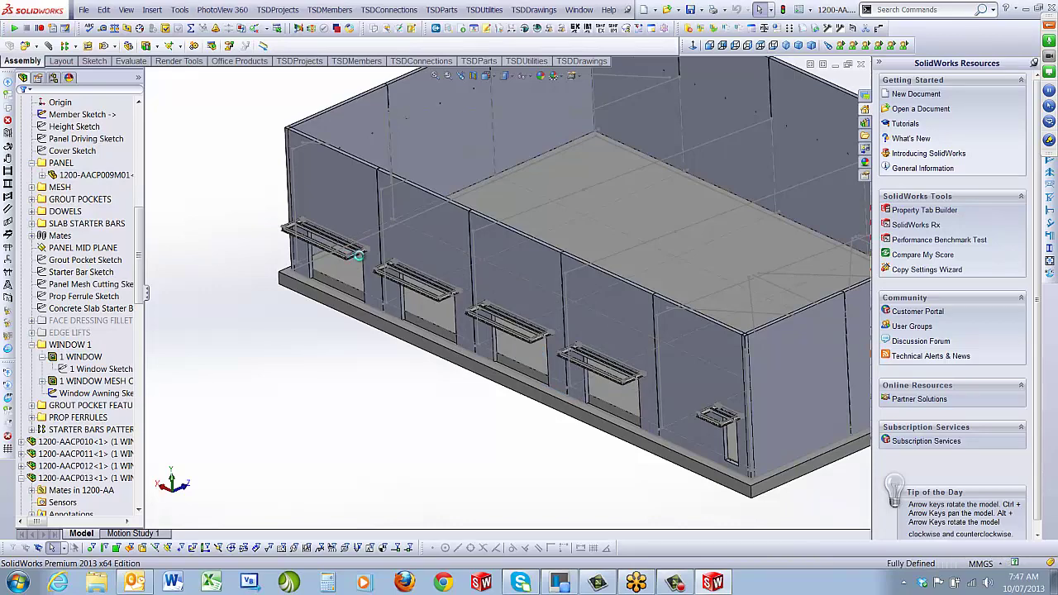
Step: Inspect the awning on the end panel up close and open the drawing of awning 1200-AAAW001
scroll(363, 278, "down", 10)
left_click(395, 206)
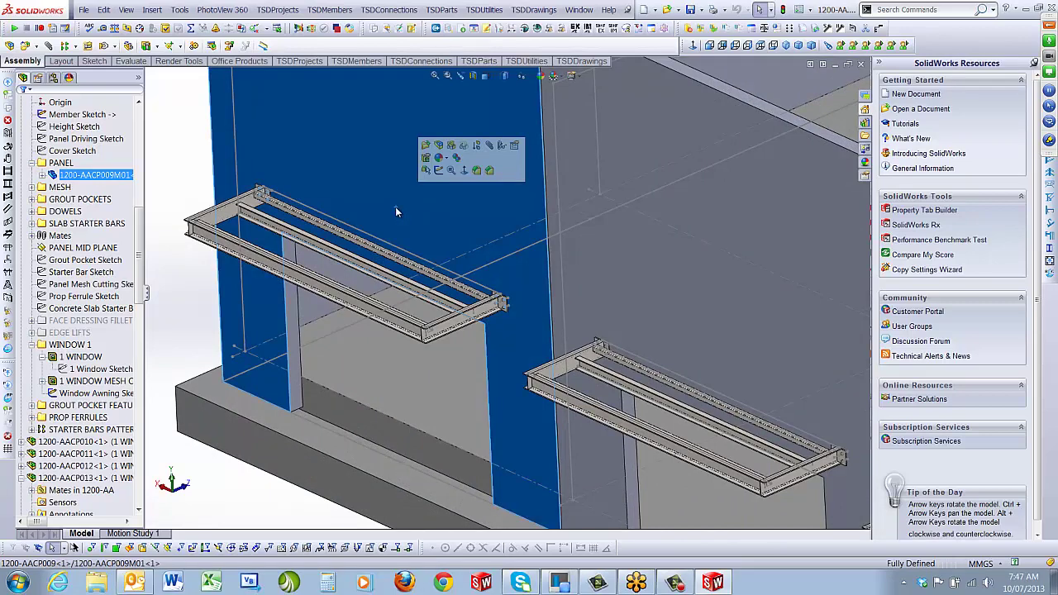
left_click(176, 204)
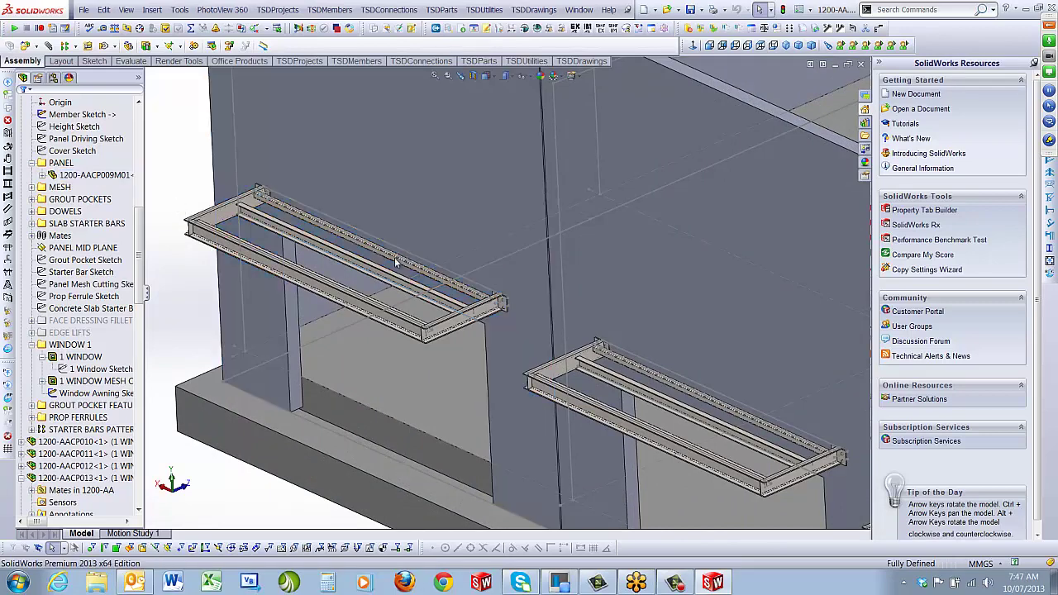
scroll(395, 261, "down", 5)
left_click(622, 339)
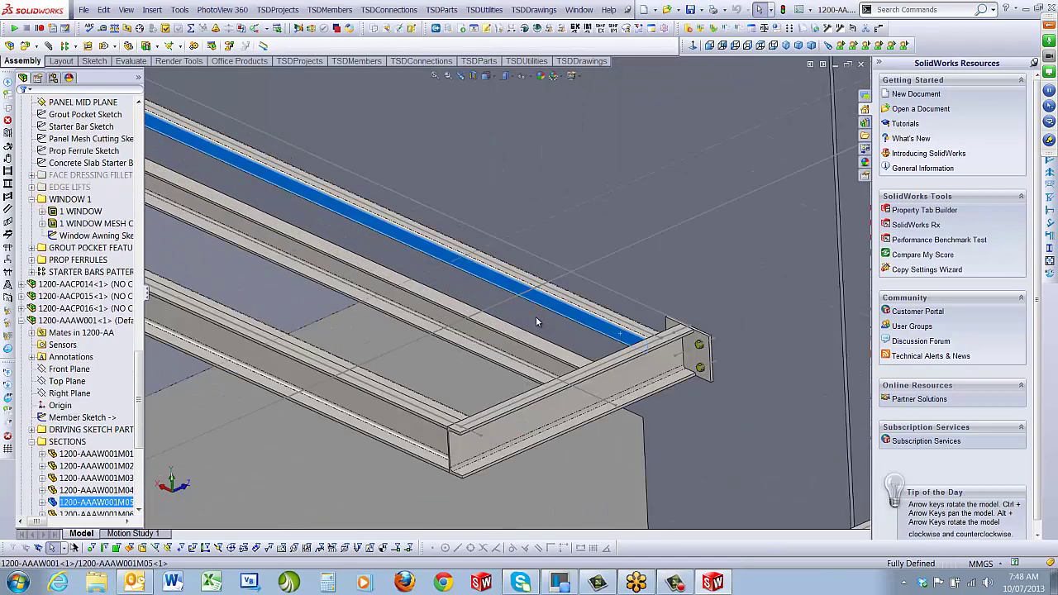
right_click(78, 320)
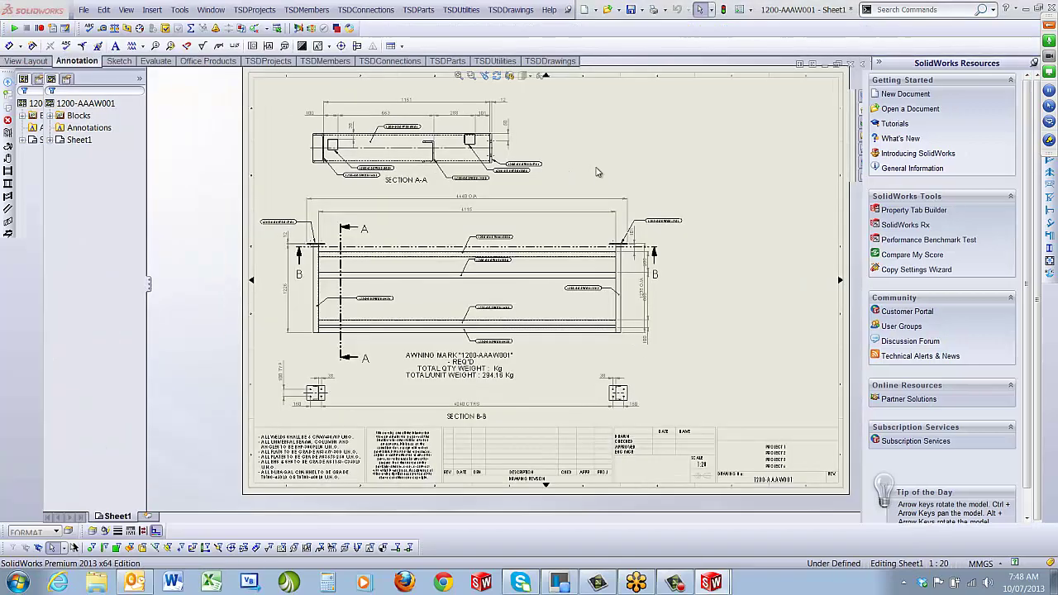
Step: Examine Section A-A, the main awning view and their dimensions on the 1200-AAAW001 drawing
scroll(600, 160, "down", 3)
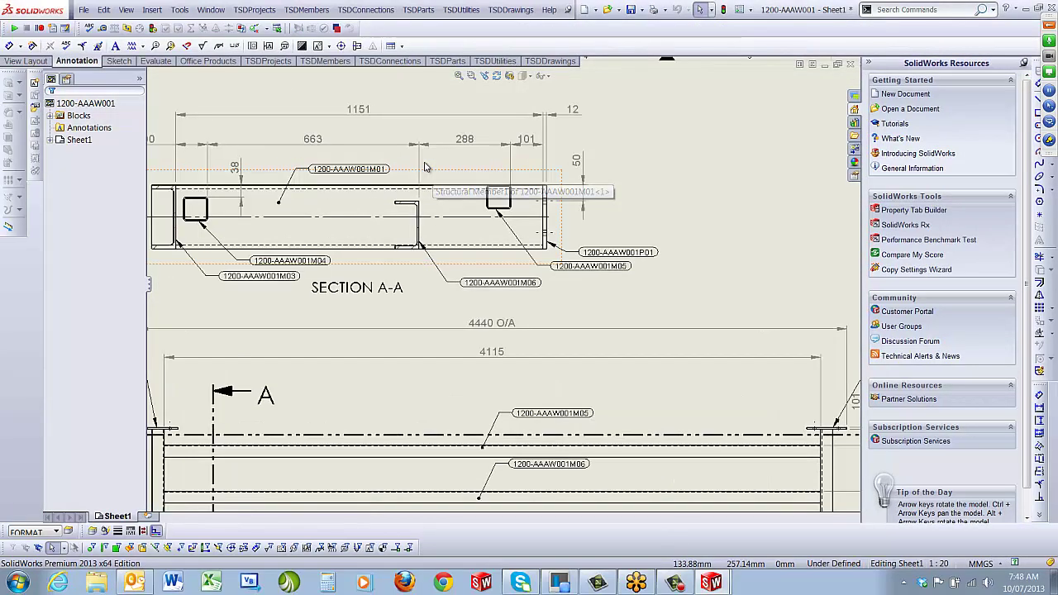
scroll(628, 206, "up", 3)
scroll(652, 255, "down", 2)
scroll(653, 258, "up", 2)
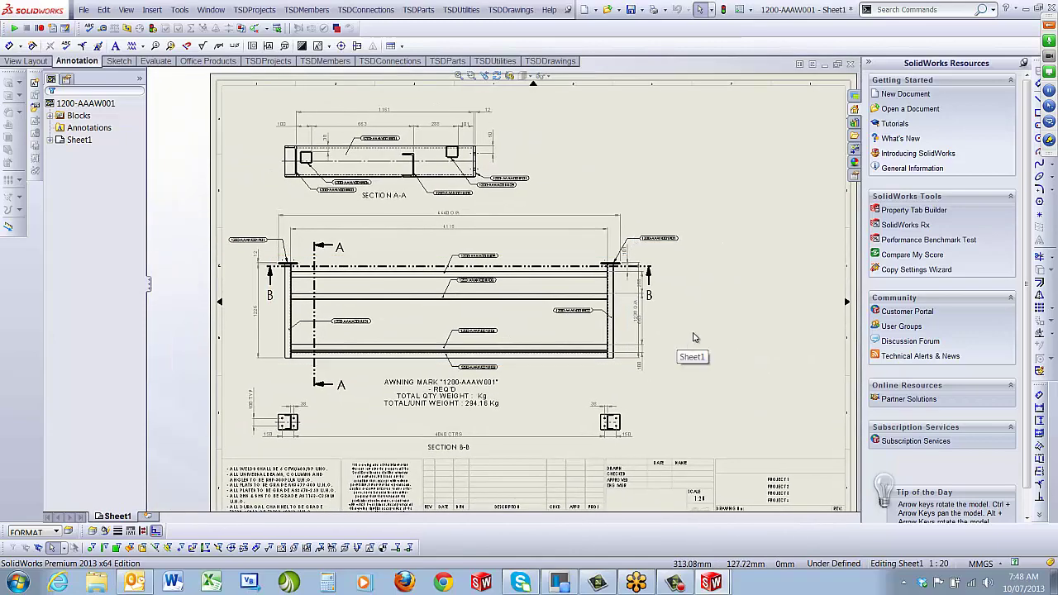
scroll(685, 331, "up", 2)
middle_click_drag(674, 319, 668, 309)
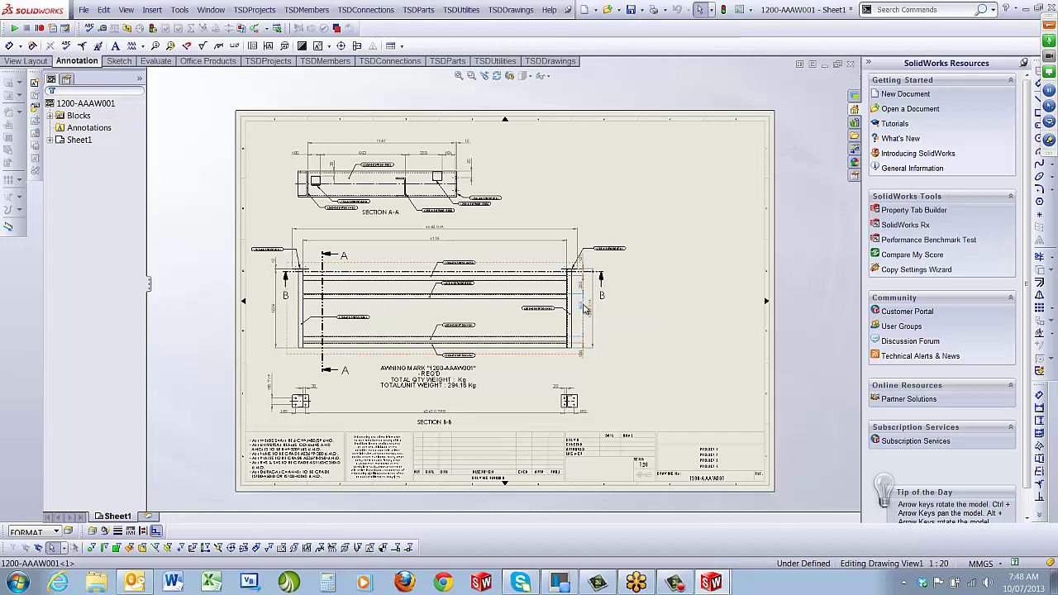
left_click(584, 308)
left_click(688, 322)
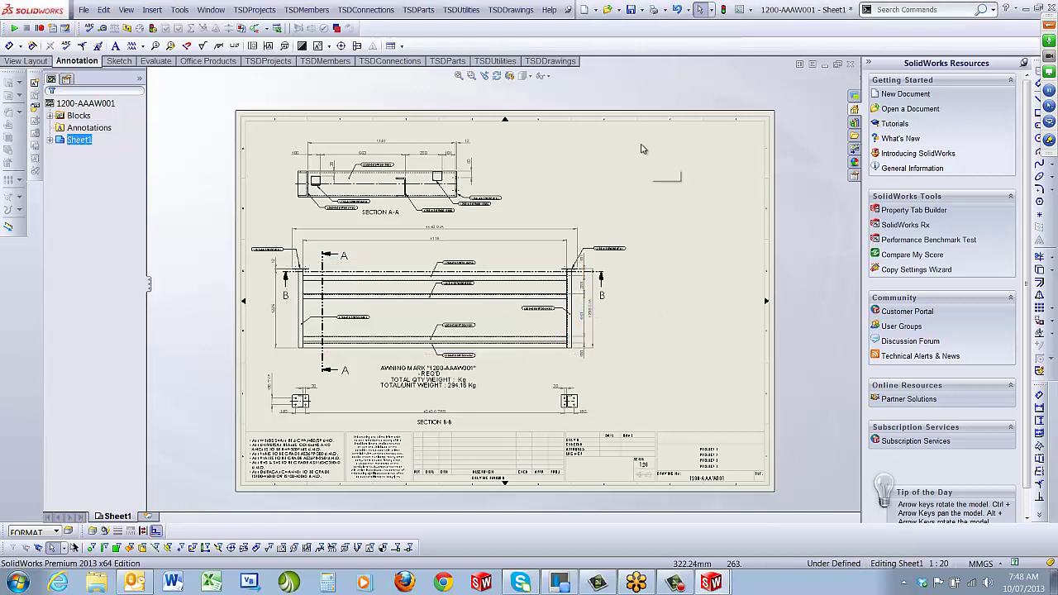
Step: Save and close the awning drawing and return to the row of window panels in the building assembly
left_click(629, 10)
left_click(850, 63)
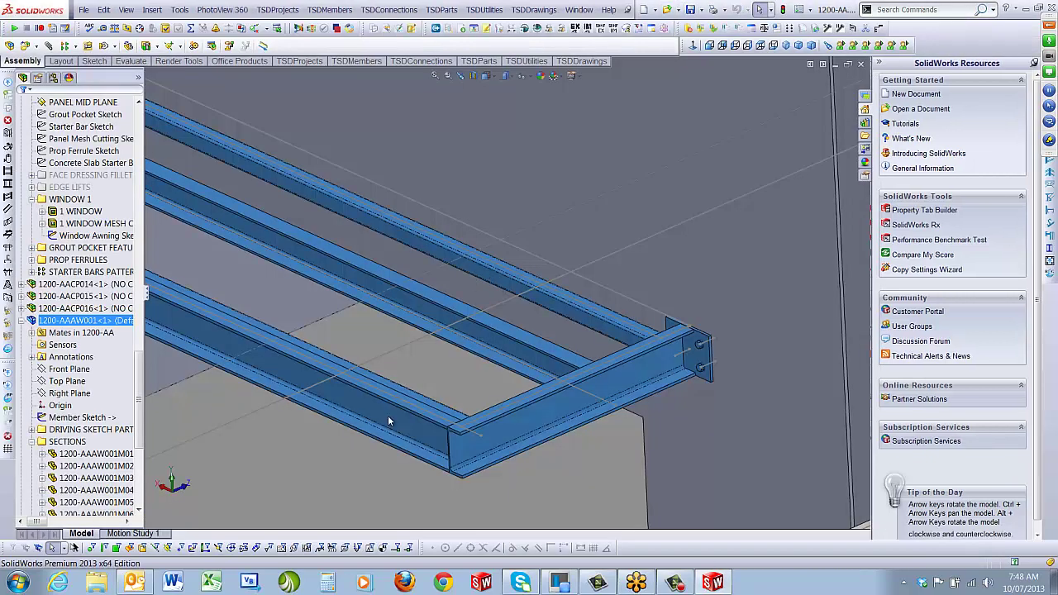
left_click(335, 451)
scroll(346, 441, "up", 8)
left_click(303, 296)
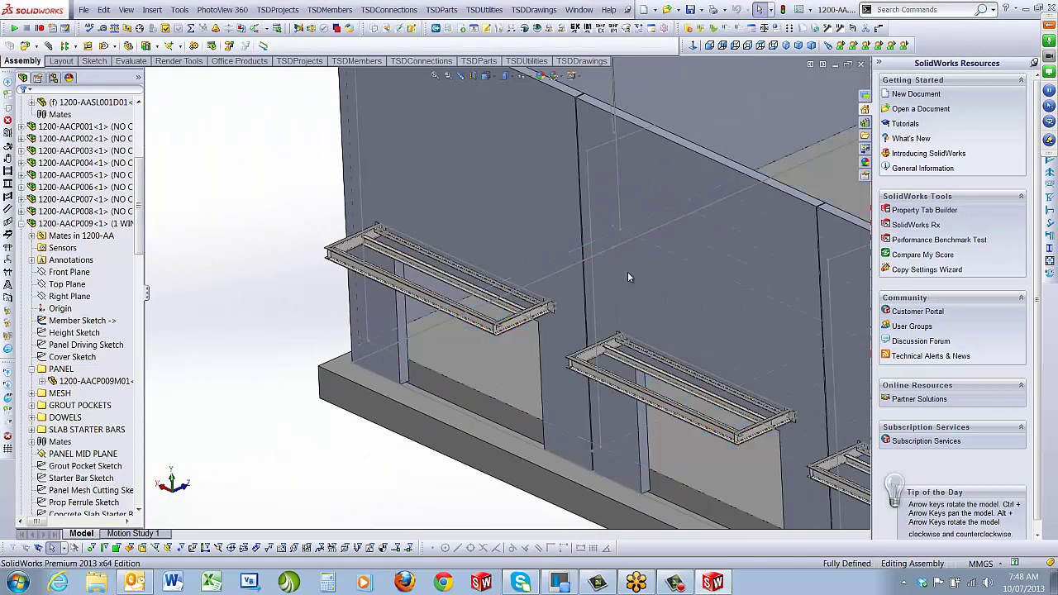
middle_click_drag(628, 273, 594, 189)
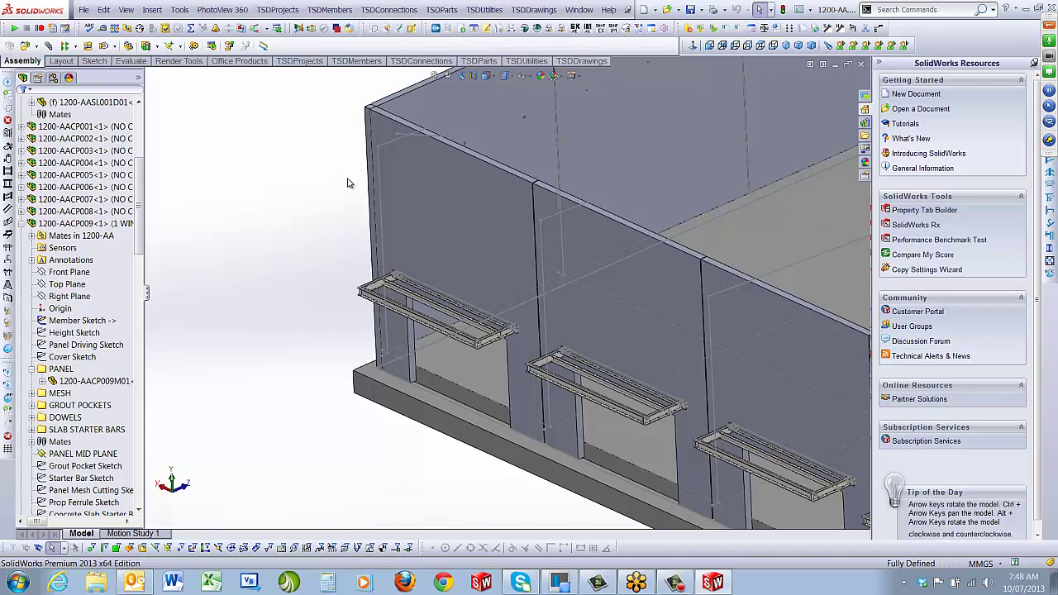
Step: Lock panel member 1200-AACP009 with concrete strength 40, mesh type SL81 and R12 trimmer bars
left_click(330, 9)
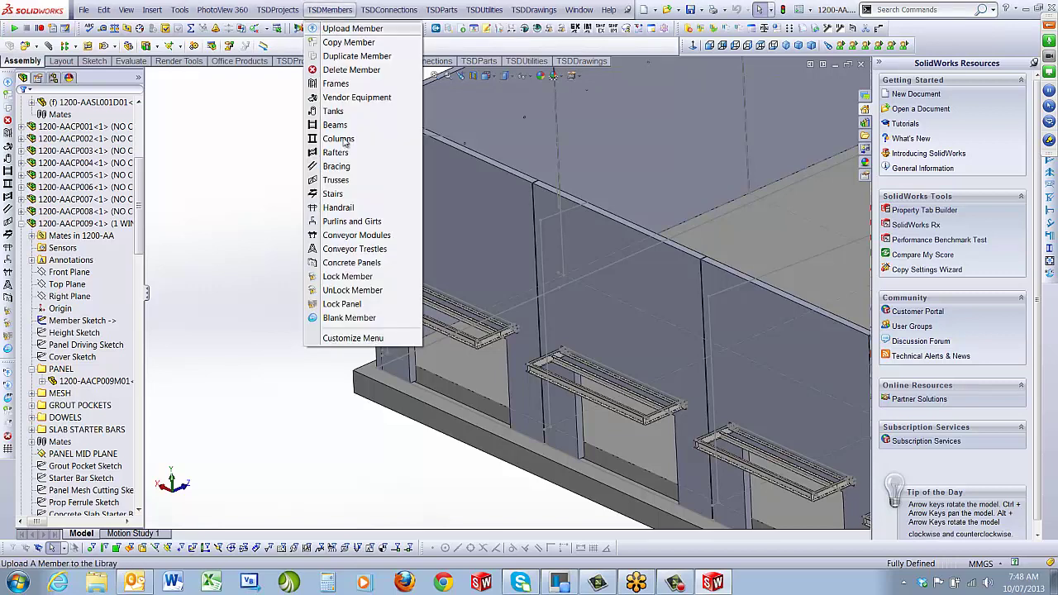
left_click(354, 306)
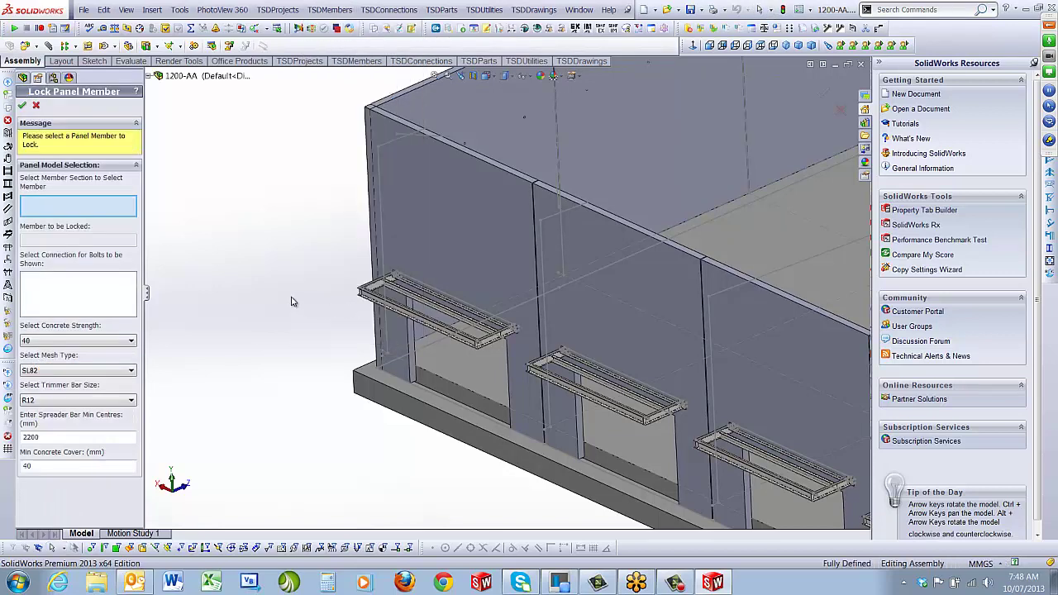
left_click(417, 238)
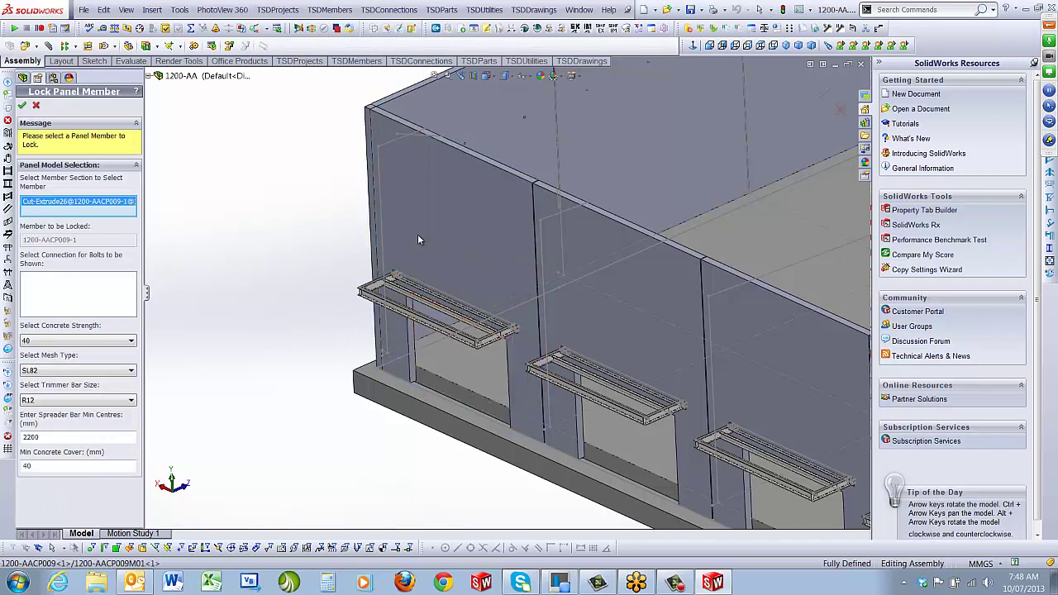
left_click(70, 341)
left_click(70, 355)
left_click(68, 371)
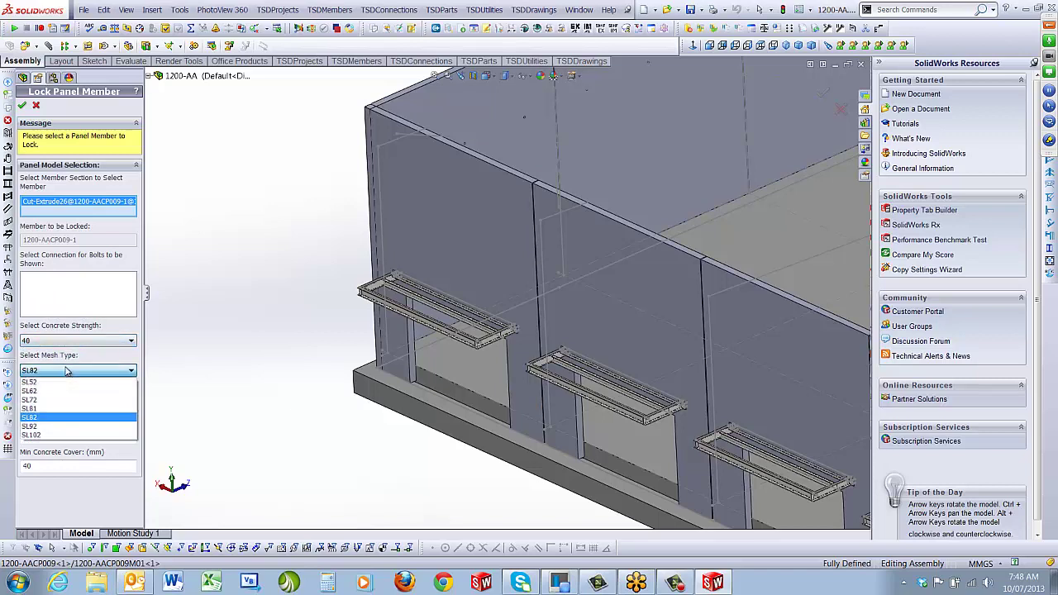
left_click(53, 410)
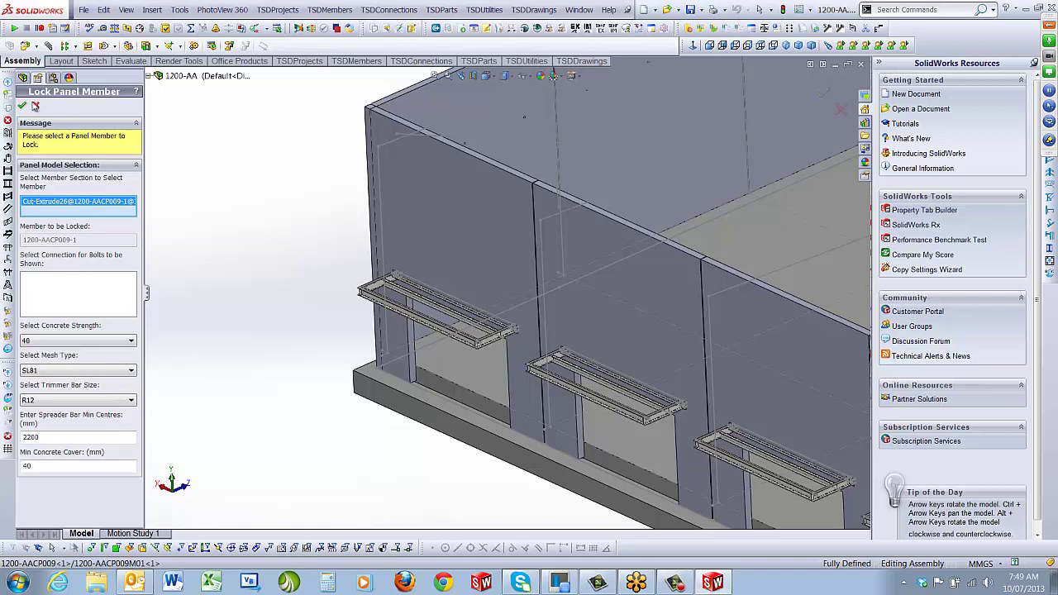
left_click(22, 106)
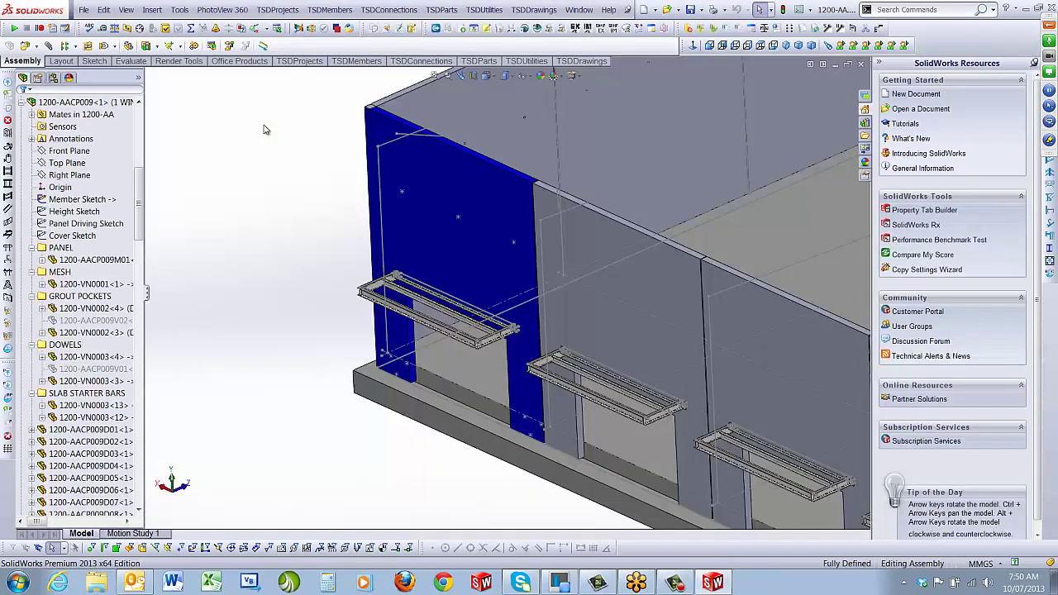
Step: Open the locked panel 1200-AACP009 as its own assembly
left_click(433, 226)
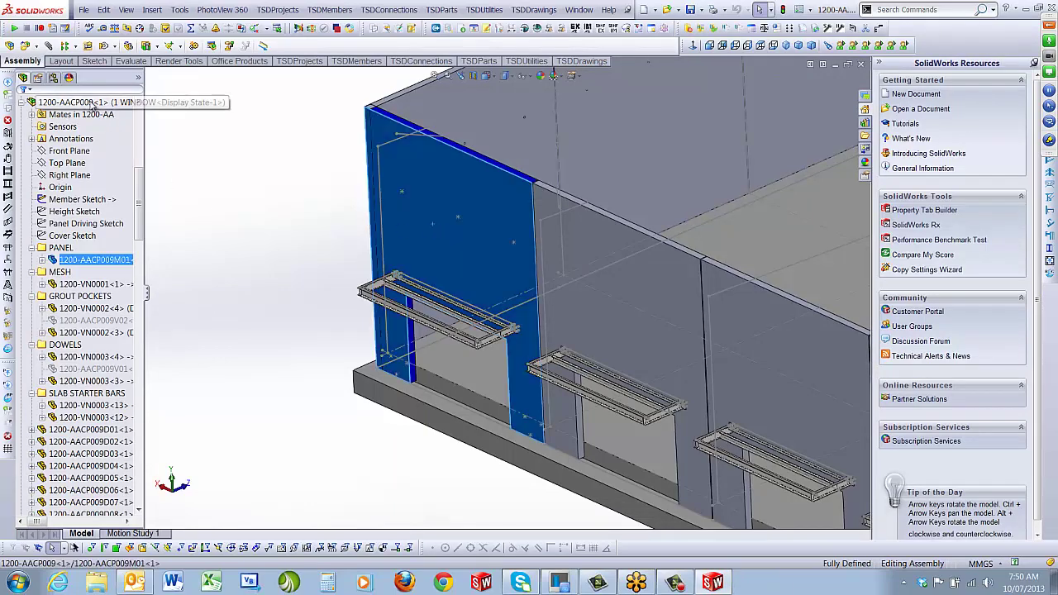
right_click(87, 101)
left_click(97, 72)
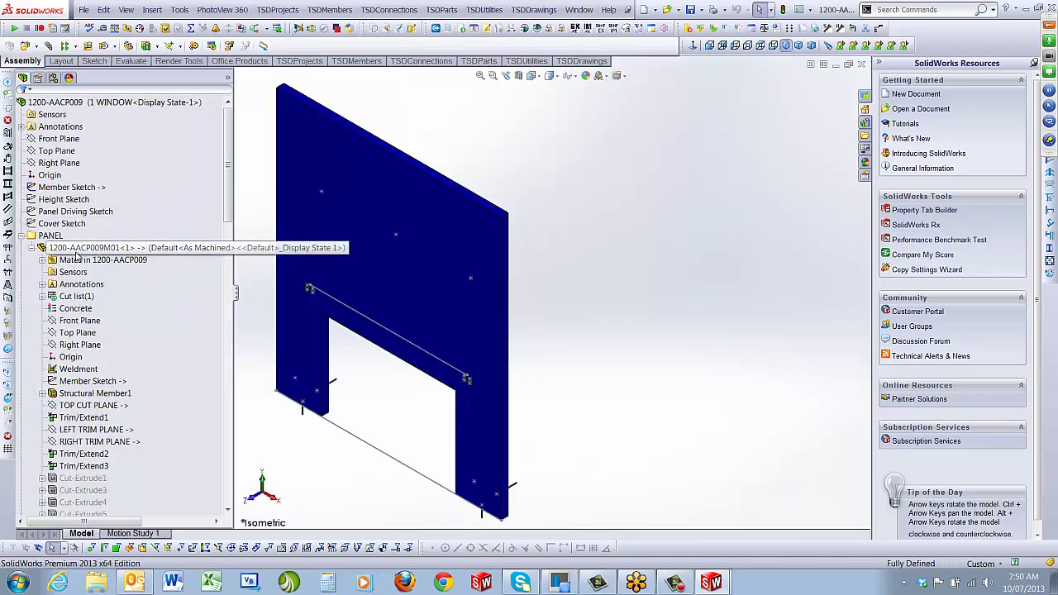
Step: Collapse the PANEL, MESH, GROUT POCKETS, DOWELS and SLAB STARTER BARS folders and select component 1200-AACP009D01
left_click(32, 248)
left_click(21, 237)
left_click(21, 248)
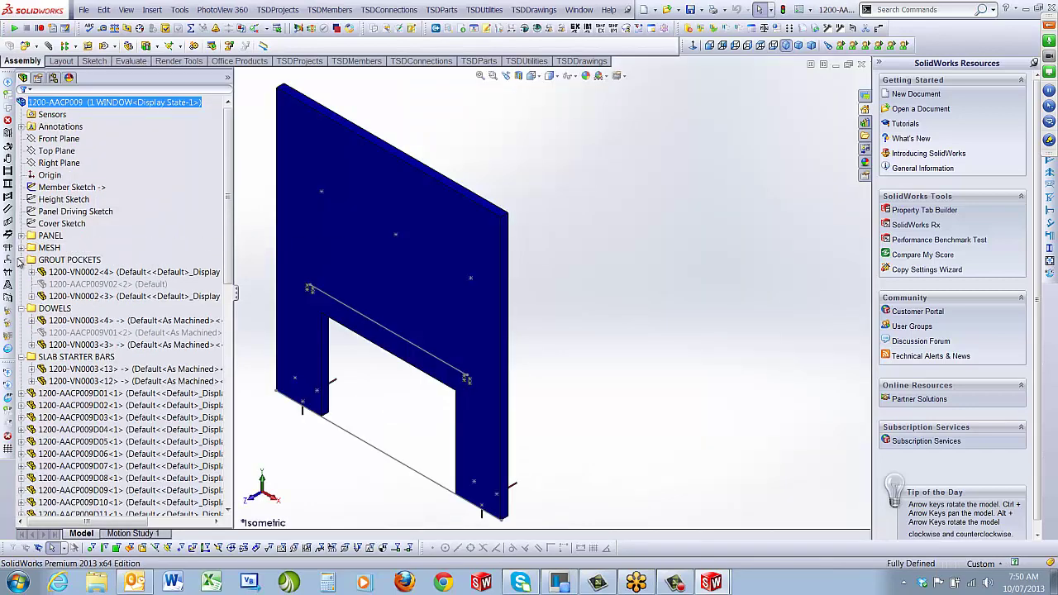
left_click(21, 259)
left_click(22, 272)
left_click(22, 284)
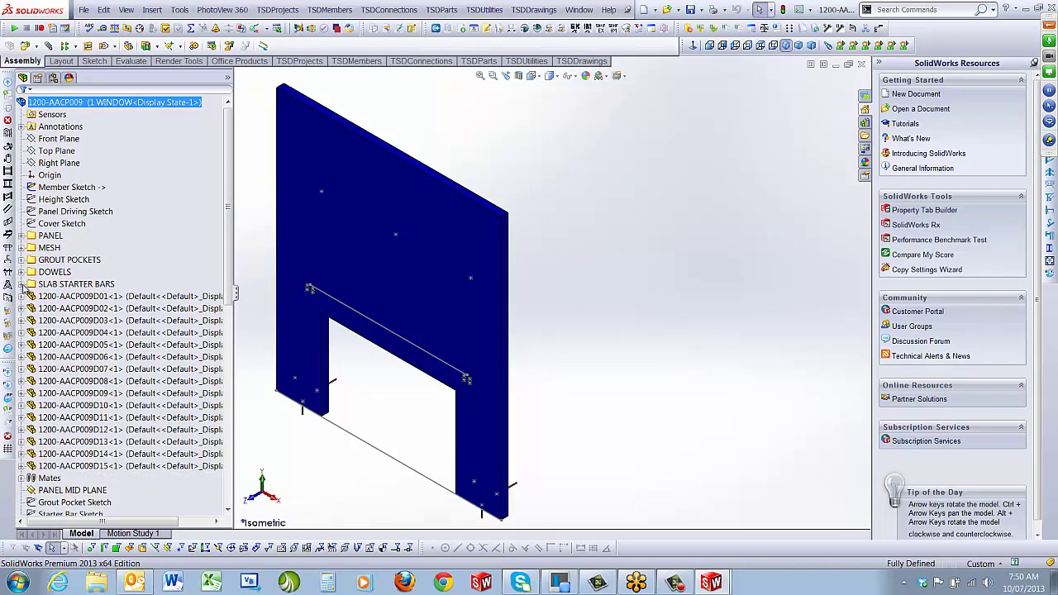
left_click(120, 298)
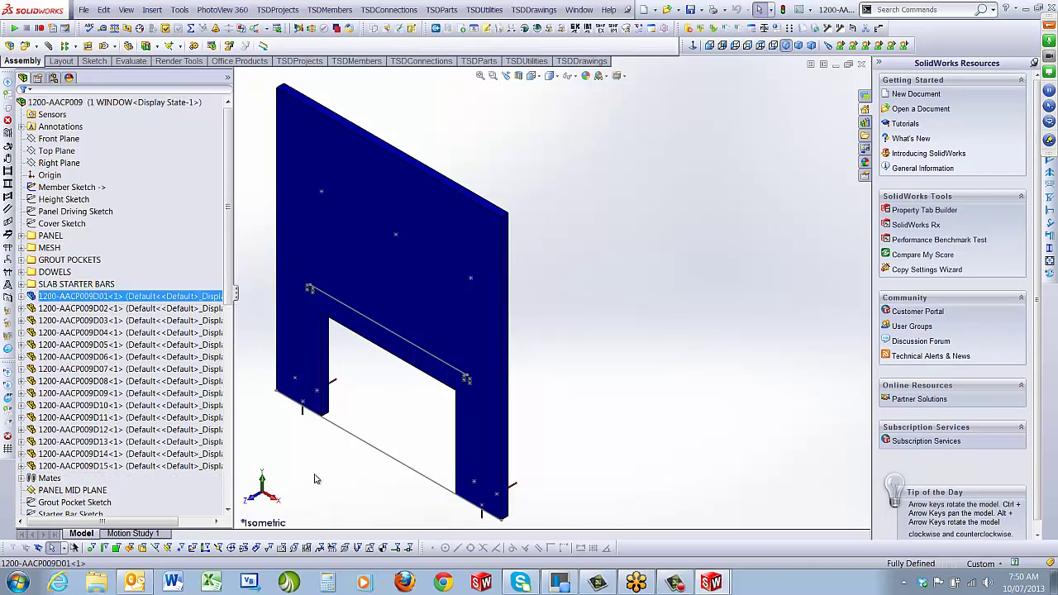
Step: Examine the hexagonal ferrules above the window opening and the starter bar at the panel's lower corner
scroll(55, 328, "down", 11)
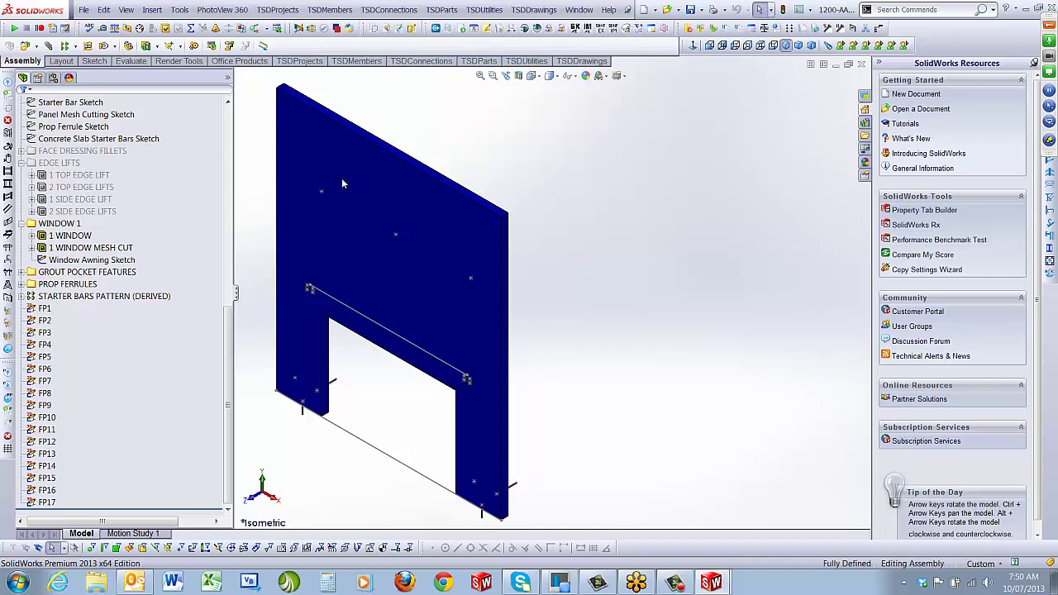
scroll(339, 310, "down", 10)
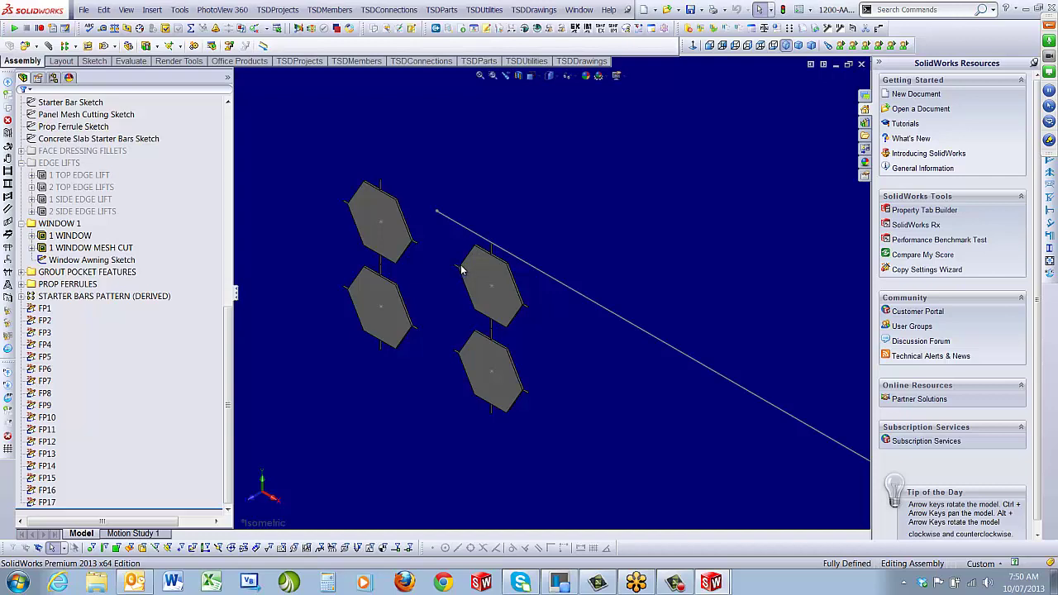
mouse_move(461, 269)
middle_mouse_down()
mouse_move(441, 273)
mouse_move(462, 258)
middle_mouse_up()
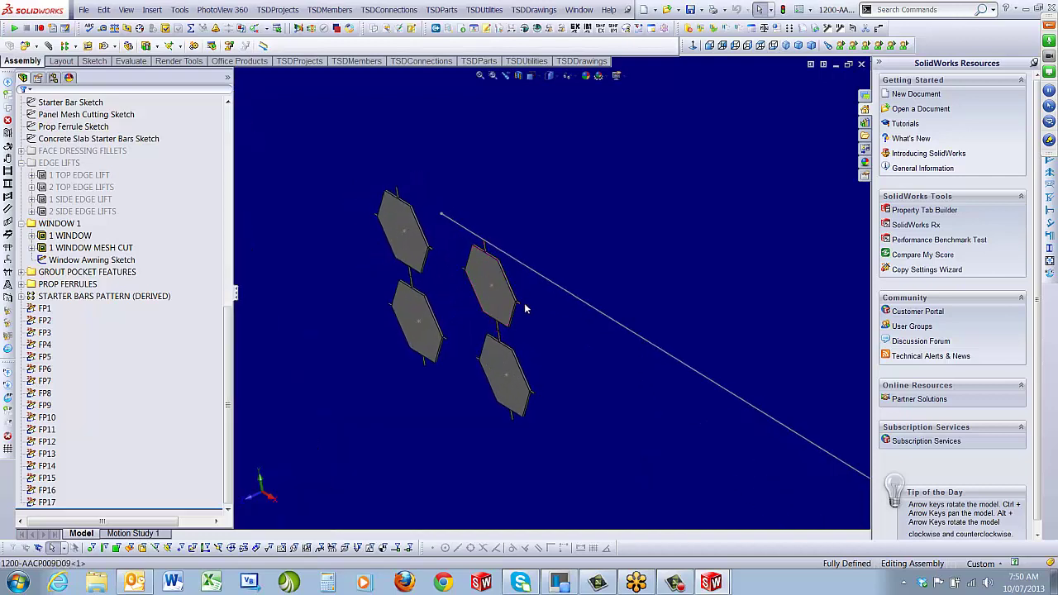
scroll(463, 258, "up", 10)
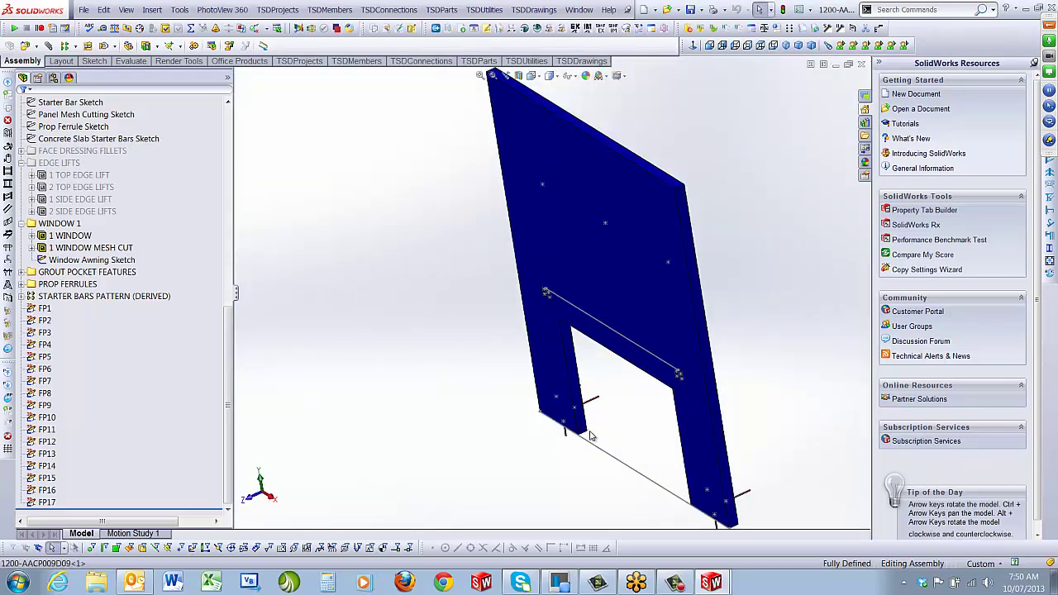
scroll(590, 435, "down", 5)
middle_click_drag(563, 378, 400, 320)
scroll(580, 335, "down", 10)
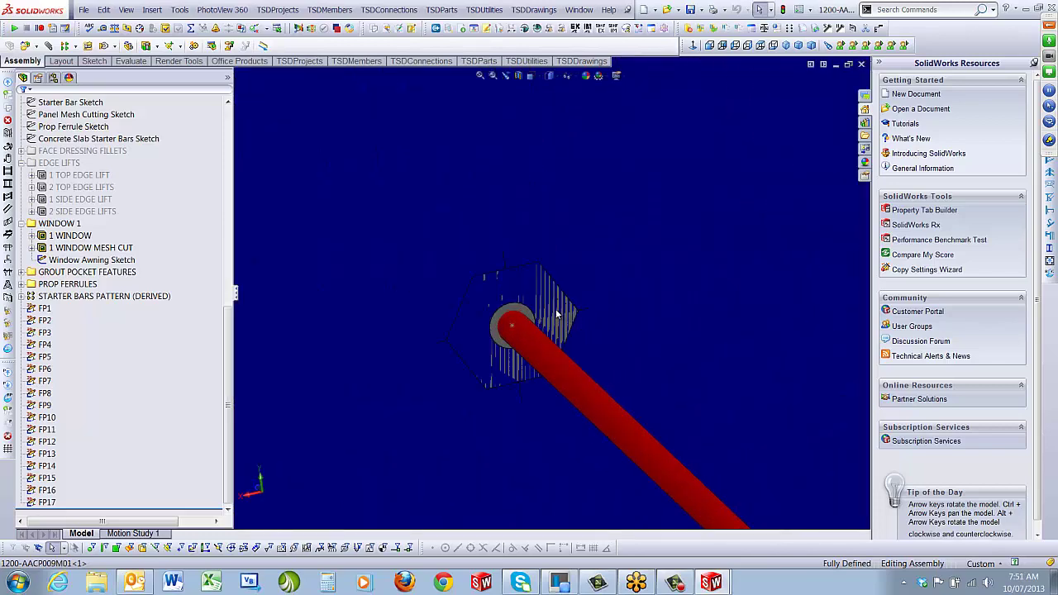
scroll(557, 314, "up", 3)
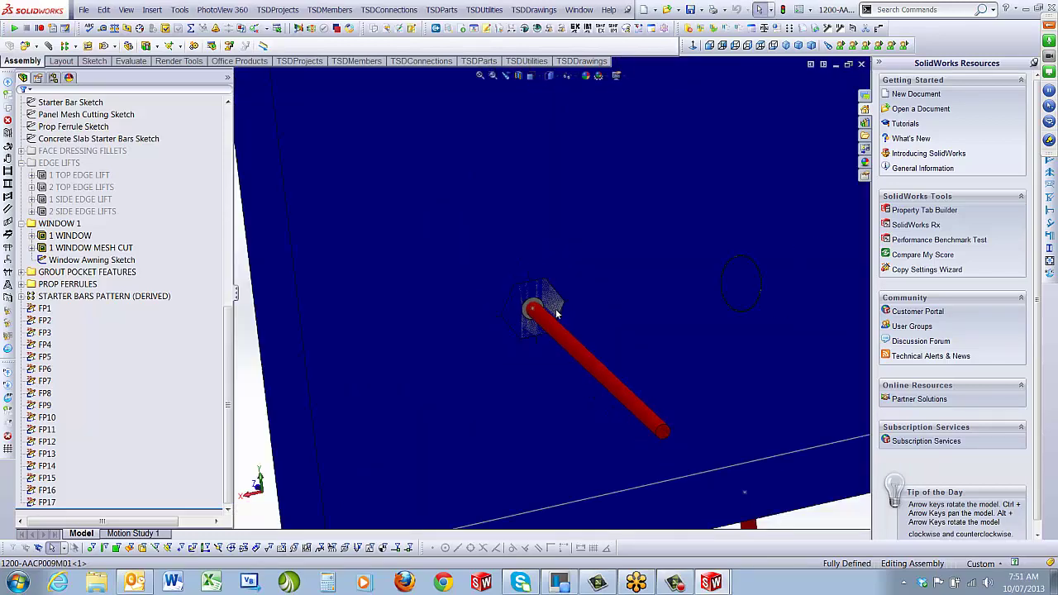
scroll(556, 314, "up", 8)
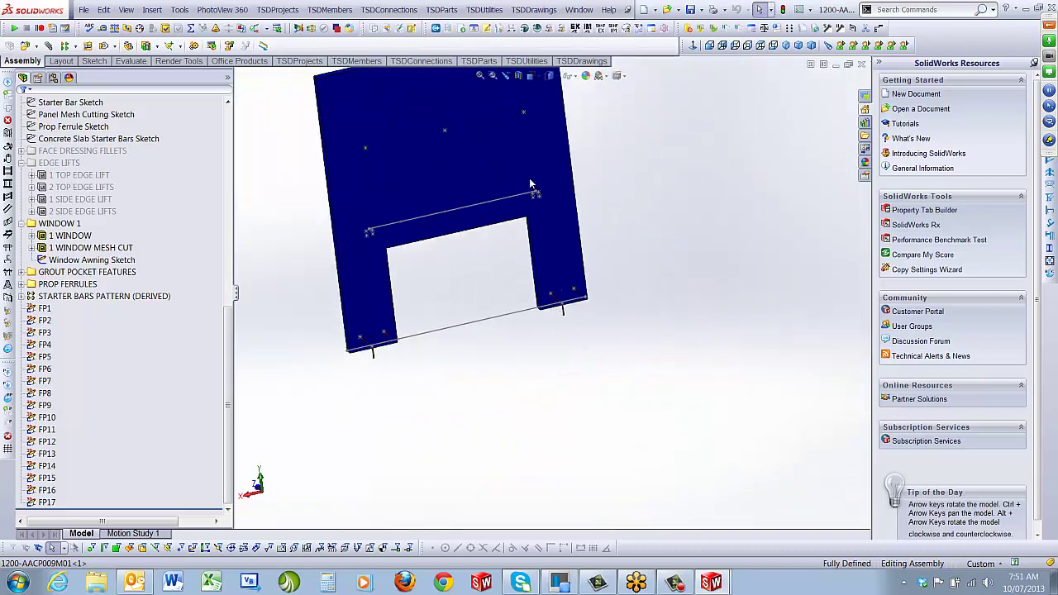
Step: Inspect a prop ferrule in the upper panel face and the bars at the base, and restore the isometric view
scroll(539, 207, "down", 10)
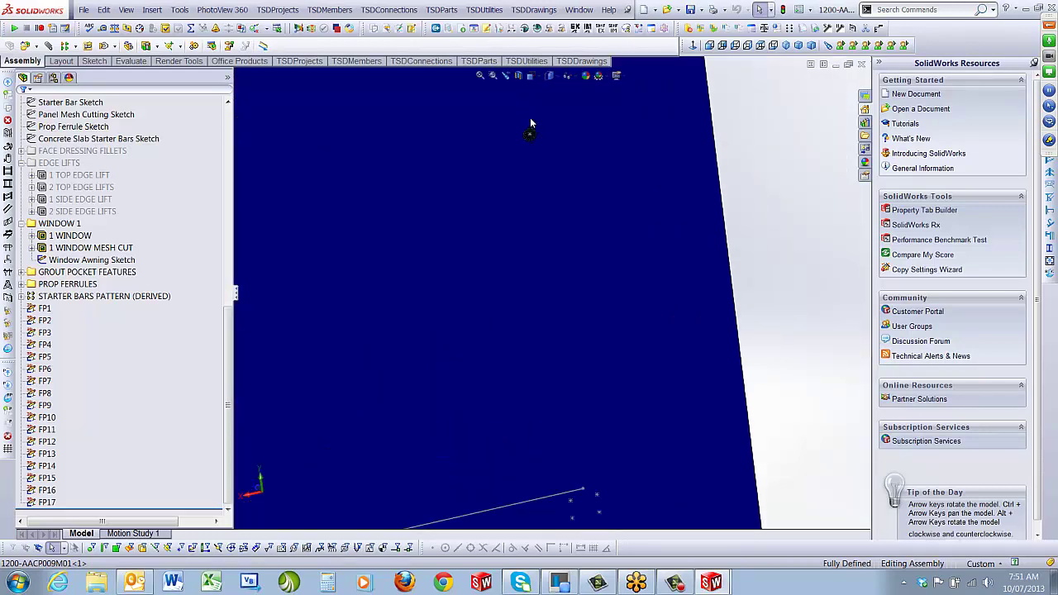
scroll(546, 191, "down", 5)
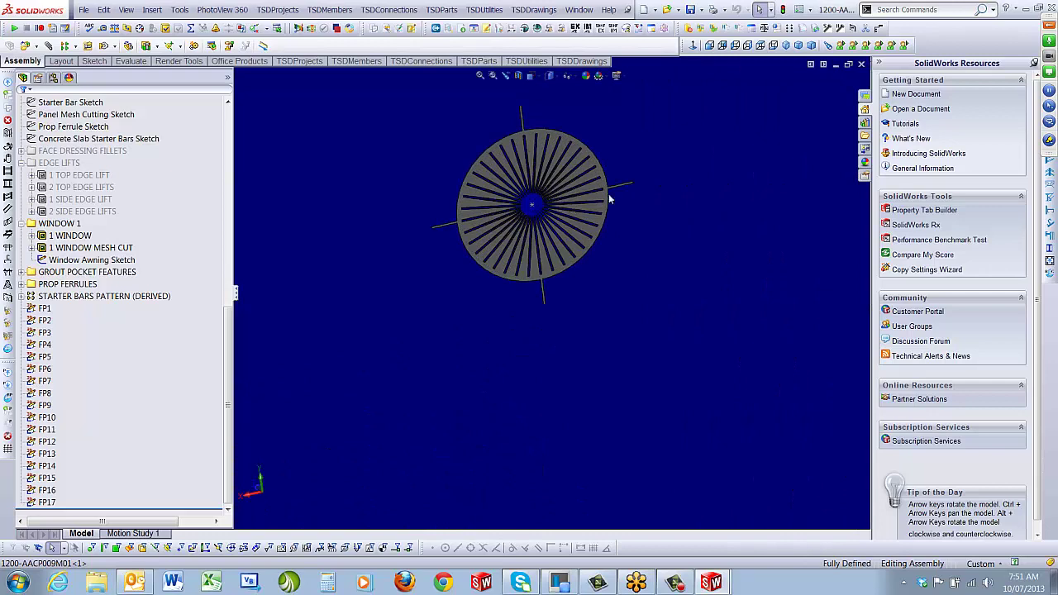
scroll(580, 211, "up", 10)
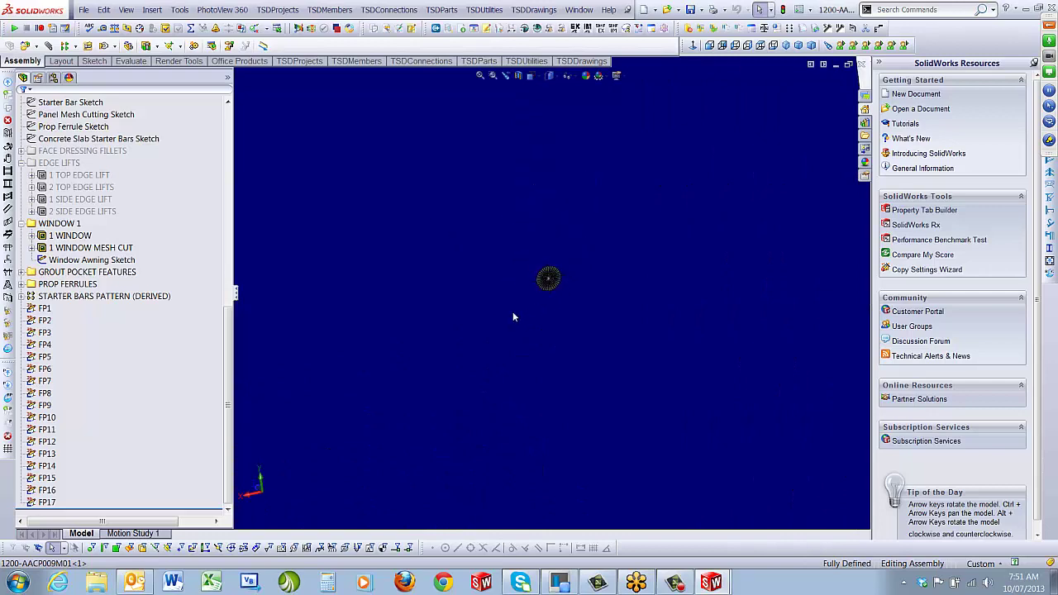
scroll(502, 348, "up", 8)
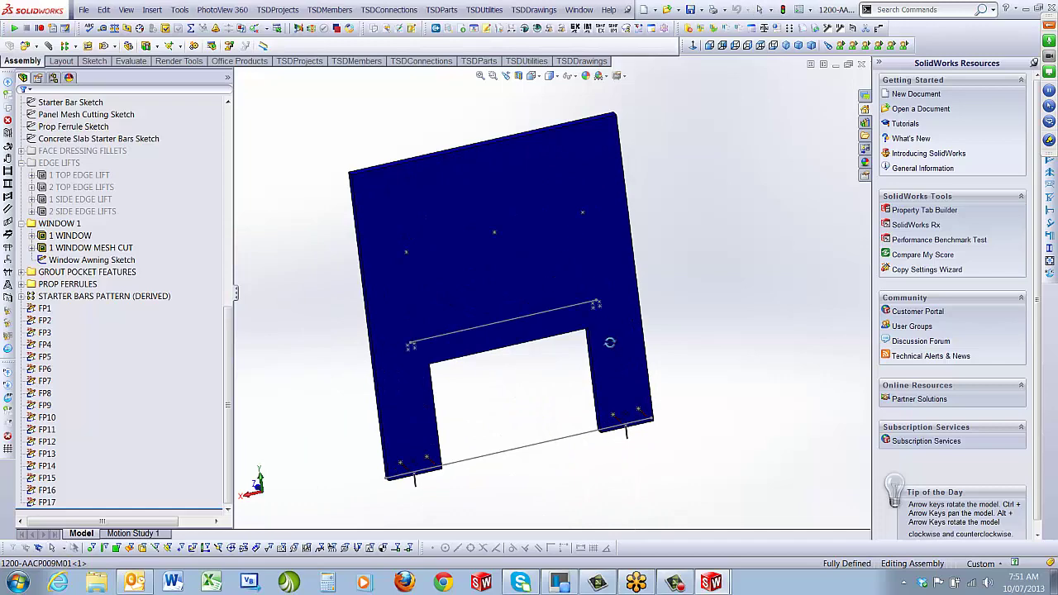
middle_click_drag(571, 226, 618, 358)
scroll(618, 358, "down", 8)
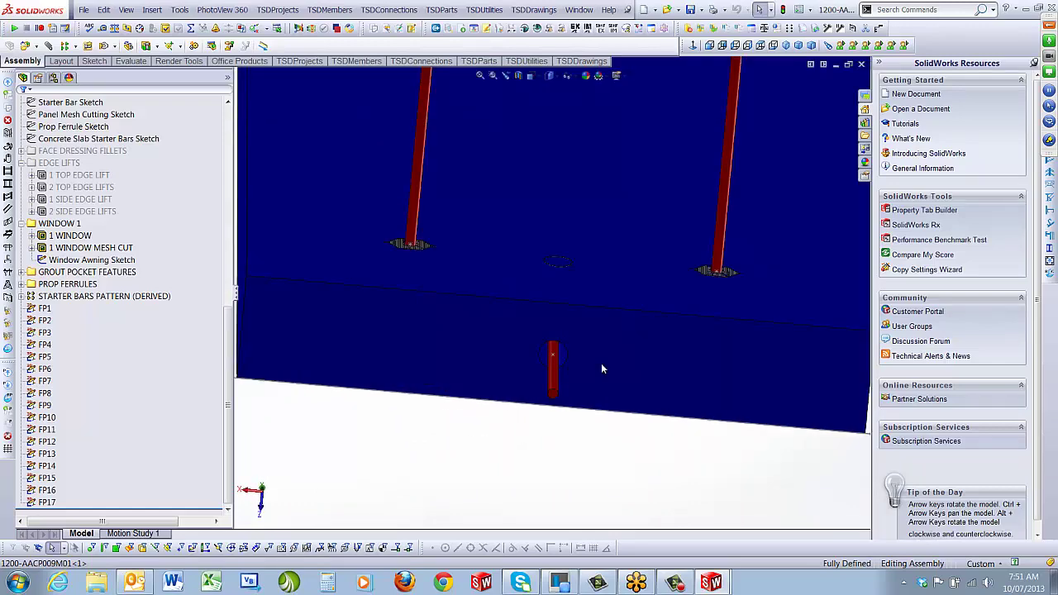
left_click(786, 46)
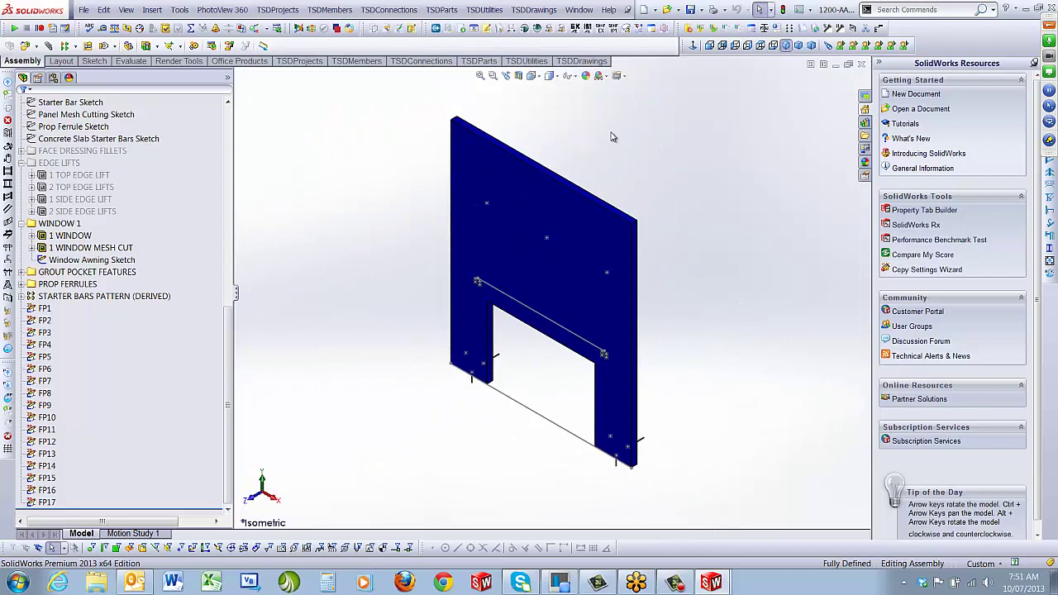
Step: Review the custom file properties of panel assembly 1200-AACP009 and leave them without changes
left_click(84, 10)
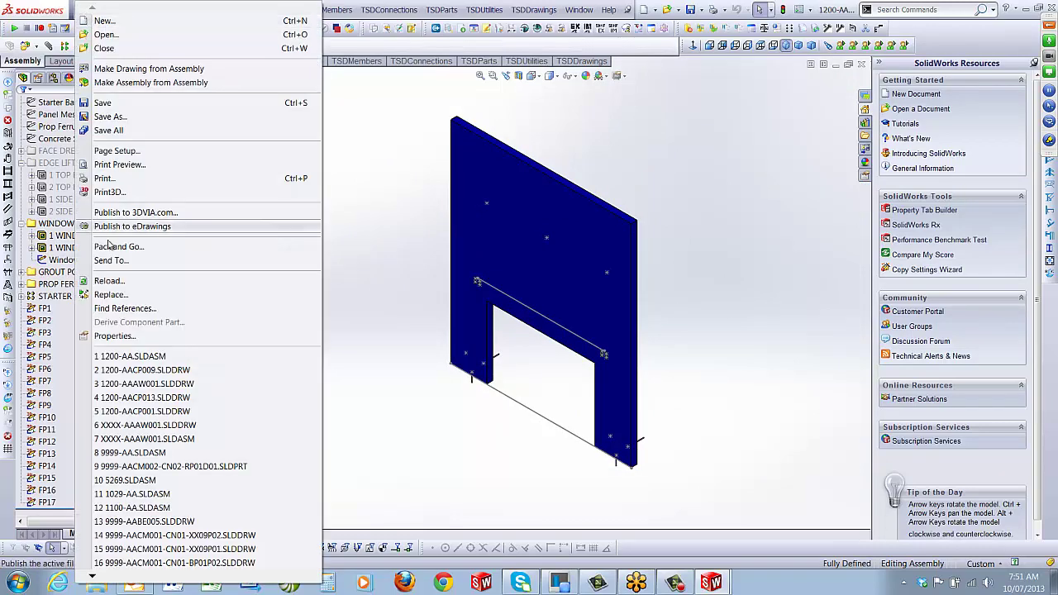
left_click(114, 335)
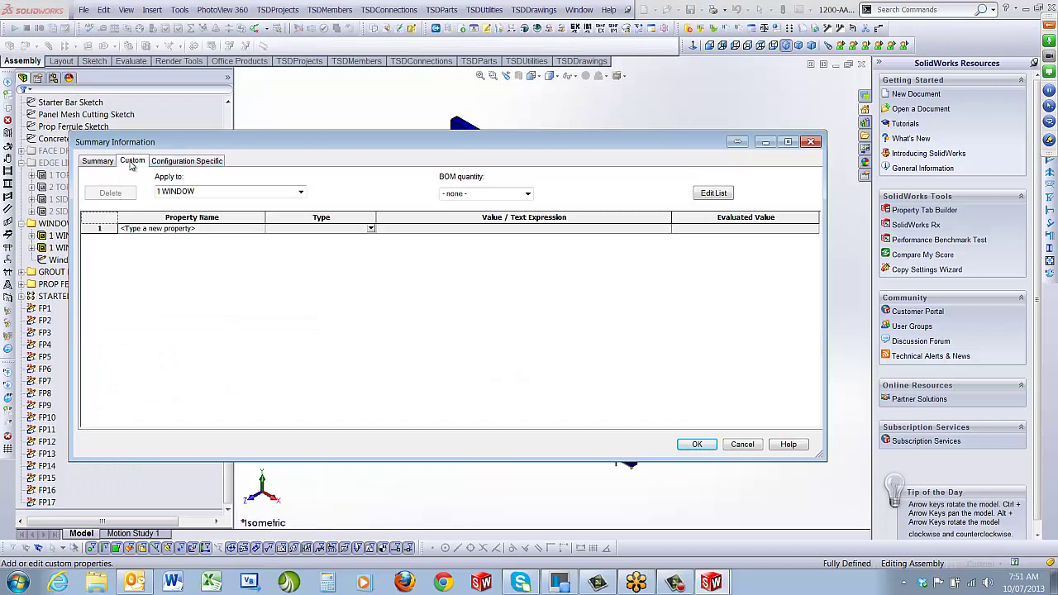
left_click(131, 162)
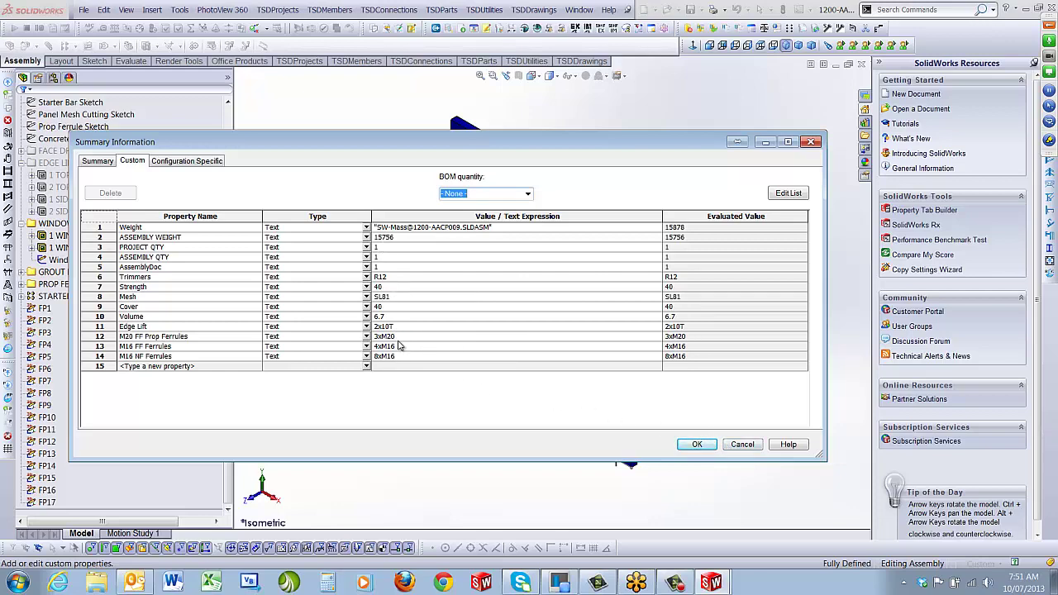
left_click(745, 447)
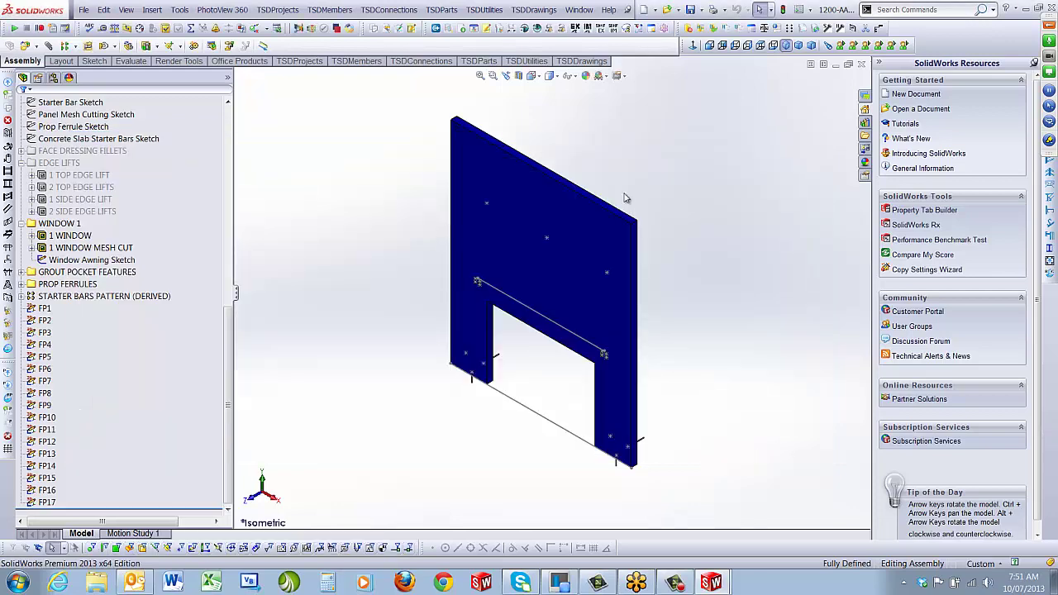
Step: Open the drawing of panel 1200-AACP009 and examine the prop ferrule symbols in the upper wall panel view
right_click(648, 159)
left_click(696, 379)
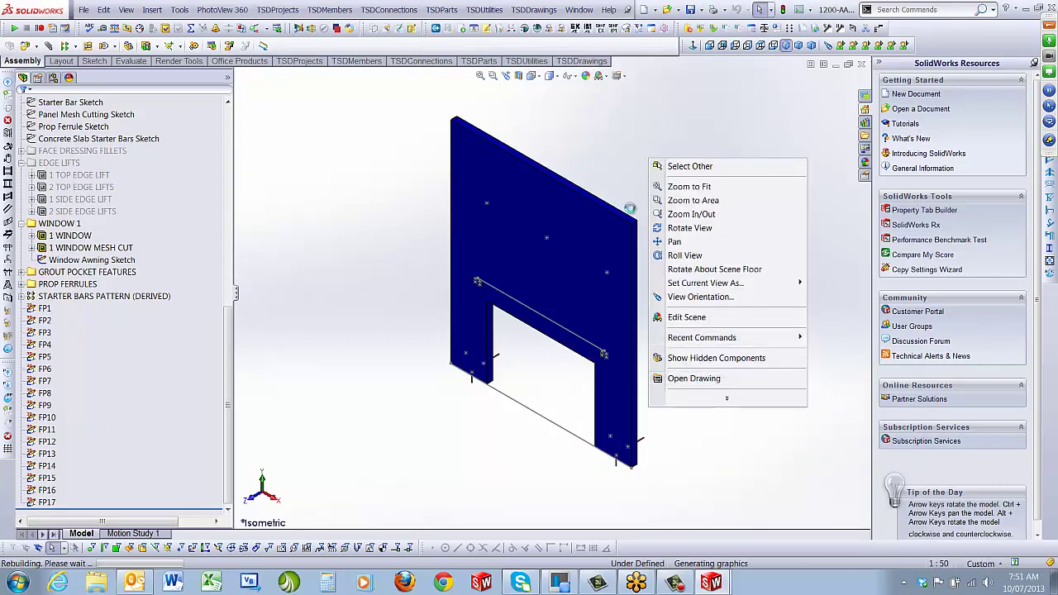
scroll(463, 199, "down", 10)
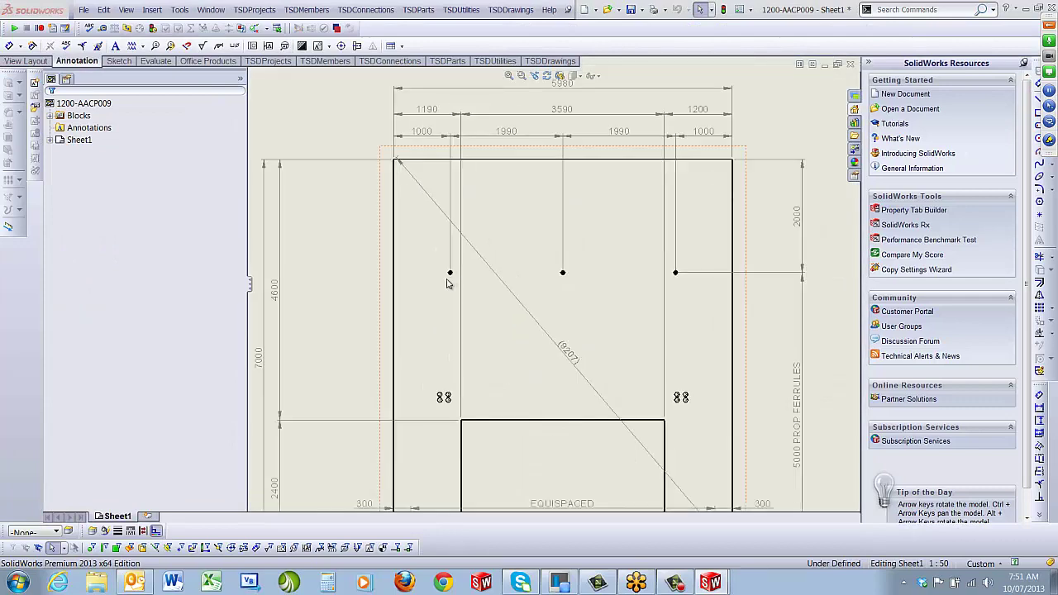
scroll(525, 285, "down", 1)
scroll(538, 286, "up", 3)
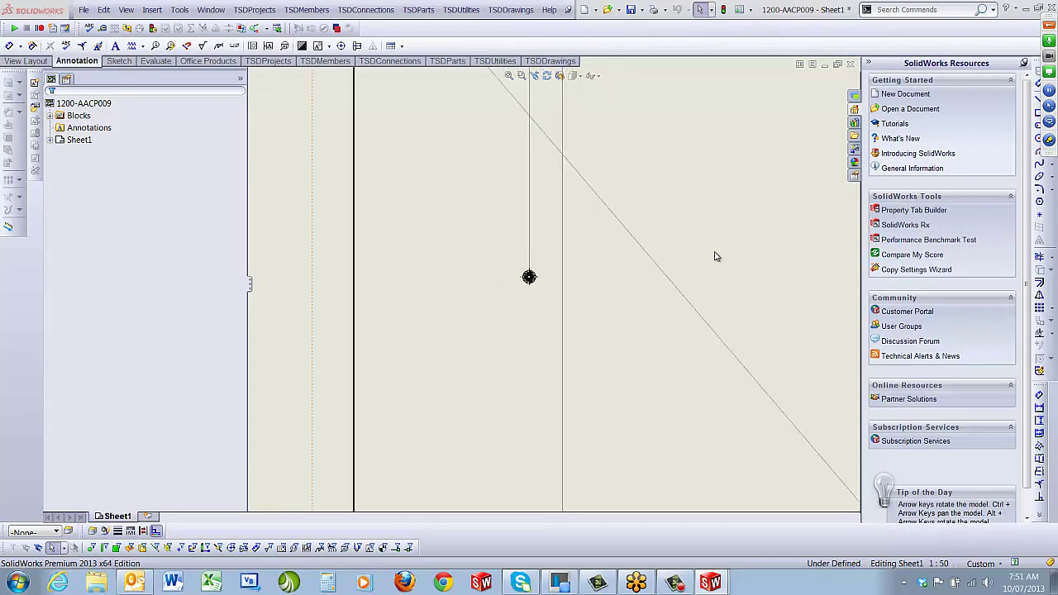
middle_click_drag(735, 255, 414, 230)
scroll(607, 288, "up", 1)
Step: Examine the ferrule group beside the window opening, the ferrules and dowel tube along the base, and the whole drawing sheet
mouse_move(719, 297)
middle_mouse_down()
mouse_move(430, 248)
mouse_move(463, 72)
middle_mouse_up()
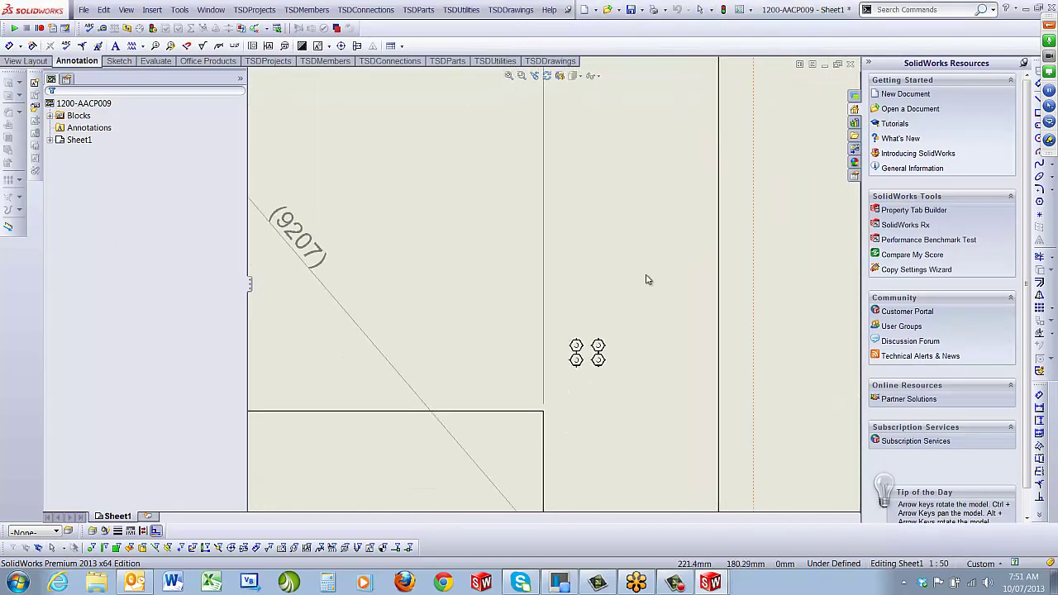
middle_click_drag(662, 321, 671, 283)
scroll(627, 333, "up", 2)
scroll(562, 327, "down", 3)
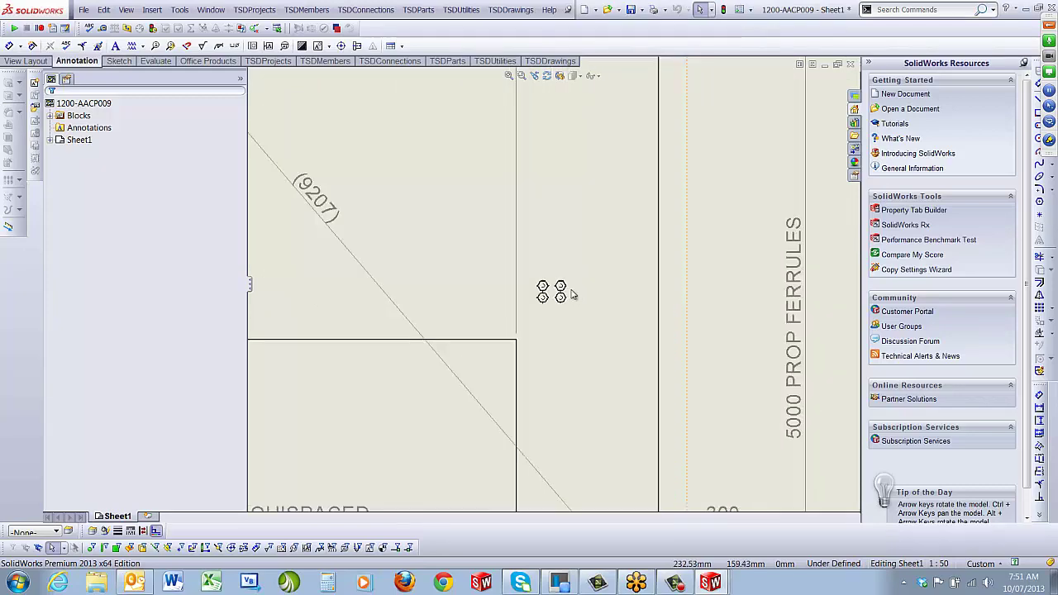
scroll(579, 320, "up", 2)
middle_click_drag(582, 391, 574, 285)
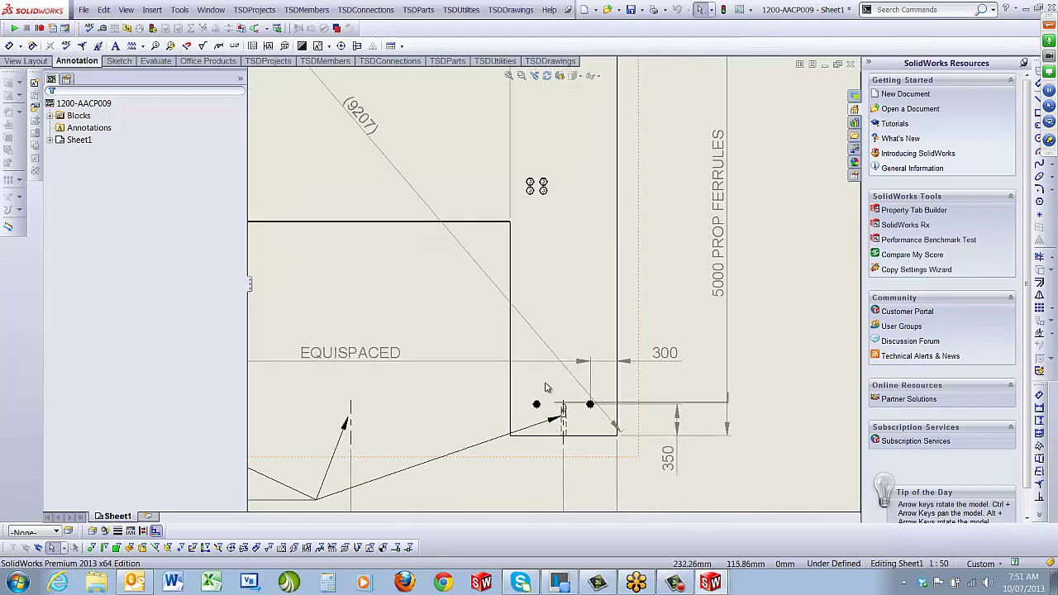
scroll(549, 384, "down", 3)
scroll(545, 367, "up", 5)
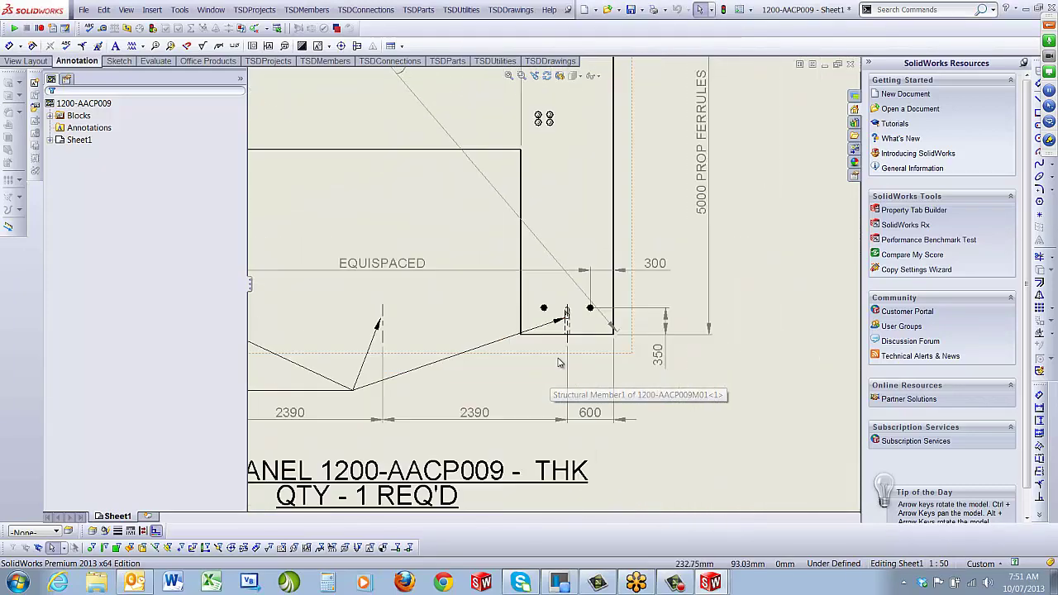
mouse_move(462, 265)
middle_mouse_down()
mouse_move(482, 344)
mouse_move(494, 353)
middle_mouse_up()
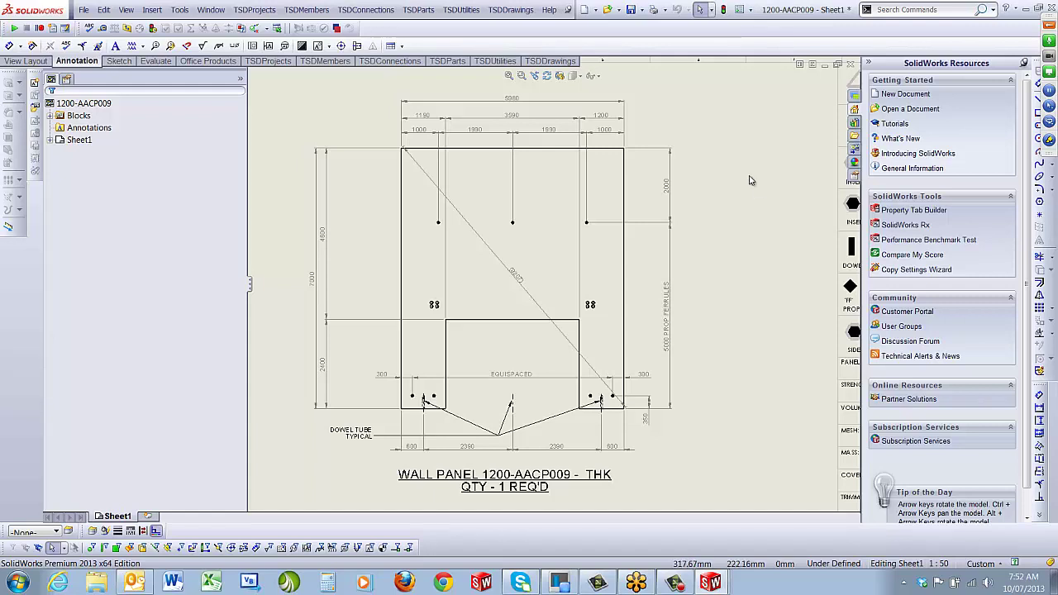
middle_click_drag(512, 172, 499, 188)
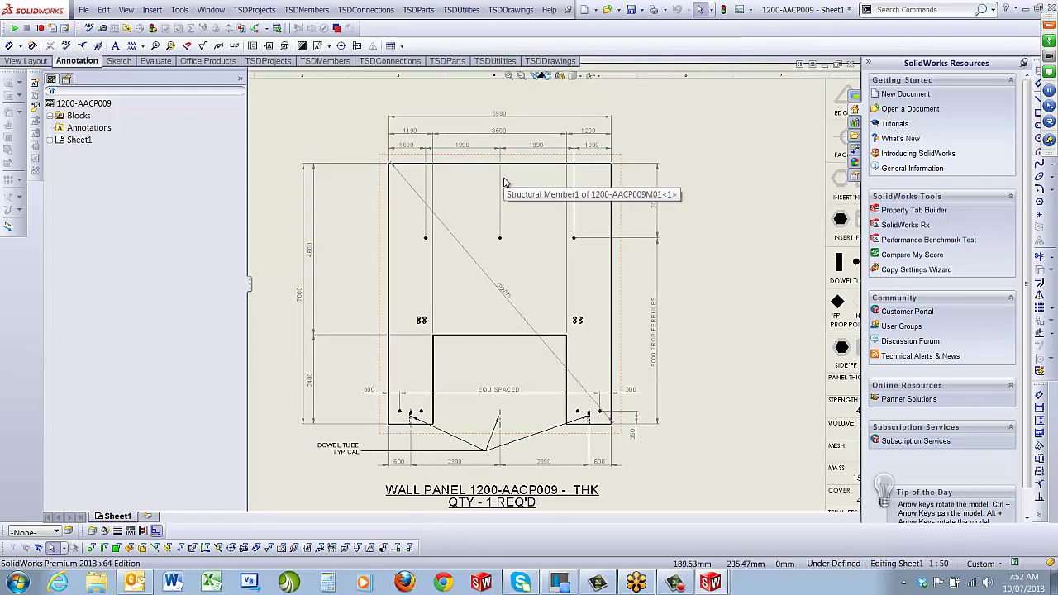
key("f")
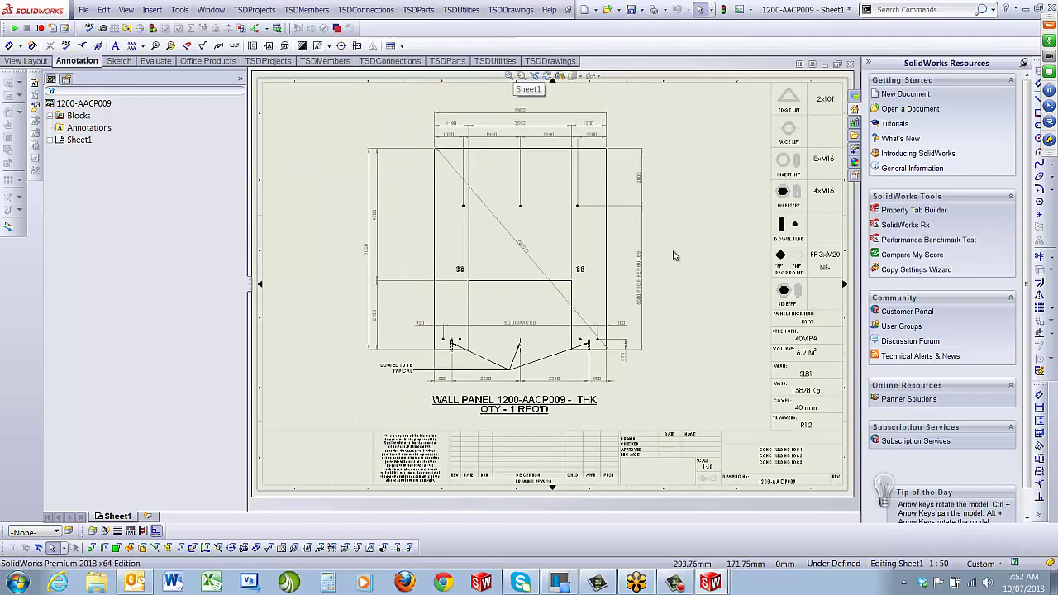
Step: Review the drawing's legend column from the edge lift and insert quantities through strength, volume, mesh, mass, cover and trimmers
scroll(709, 186, "down", 3)
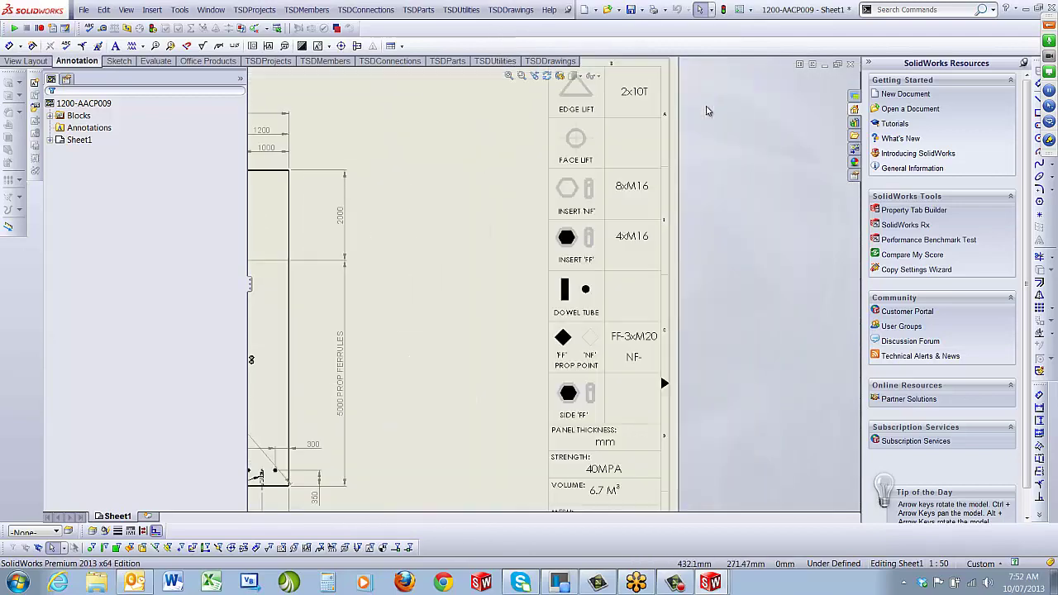
scroll(706, 110, "down", 2)
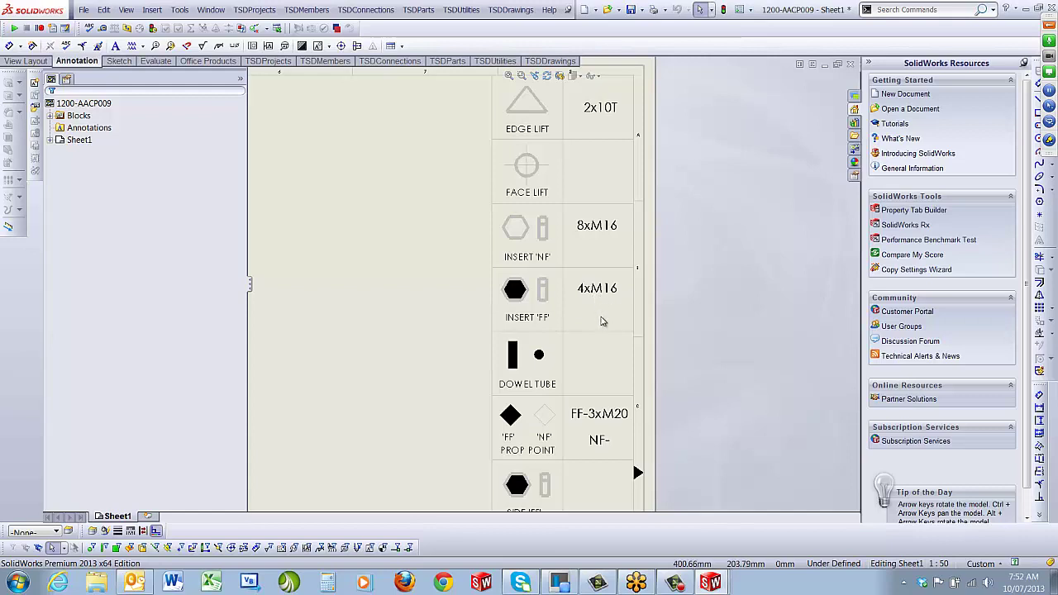
middle_click_drag(603, 318, 608, 214)
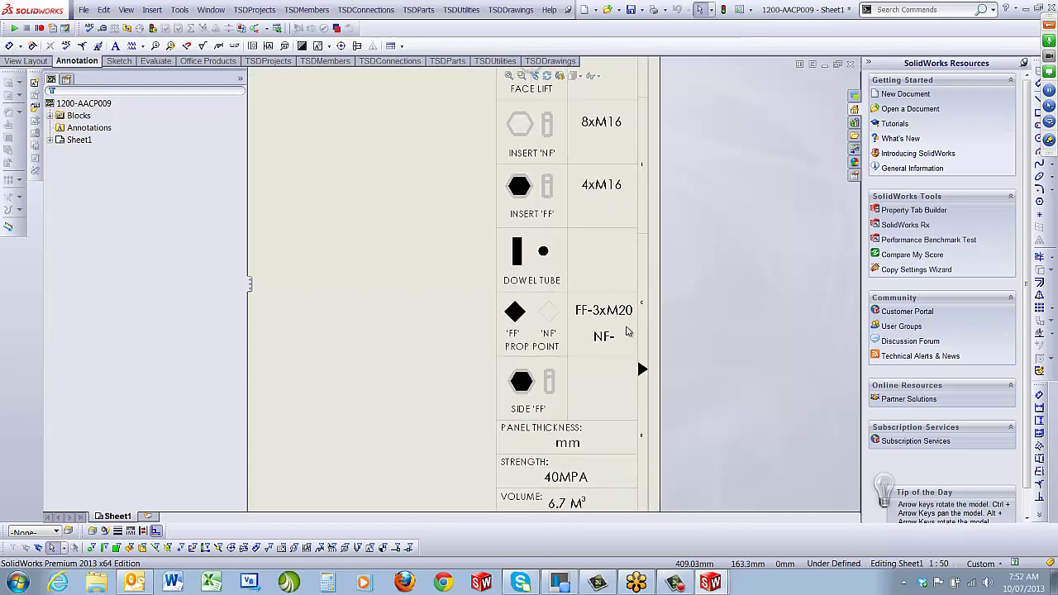
middle_click_drag(626, 330, 627, 300)
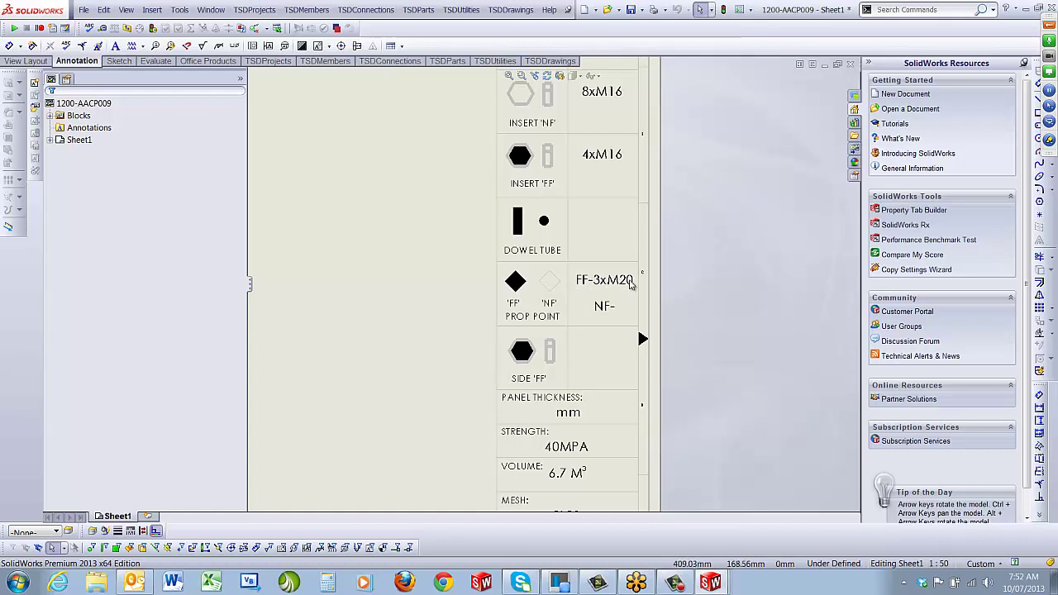
middle_click_drag(659, 385, 669, 214)
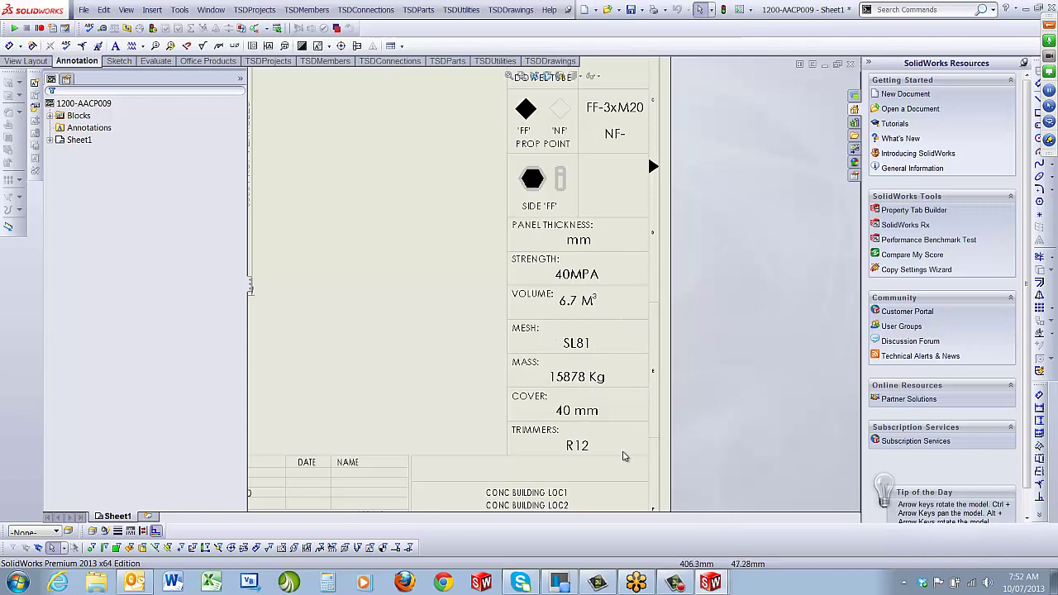
Step: Close the panel drawing without saving its changes and return to the panel assembly
scroll(638, 428, "up", 5)
middle_click_drag(538, 248, 612, 293)
scroll(612, 293, "down", 5)
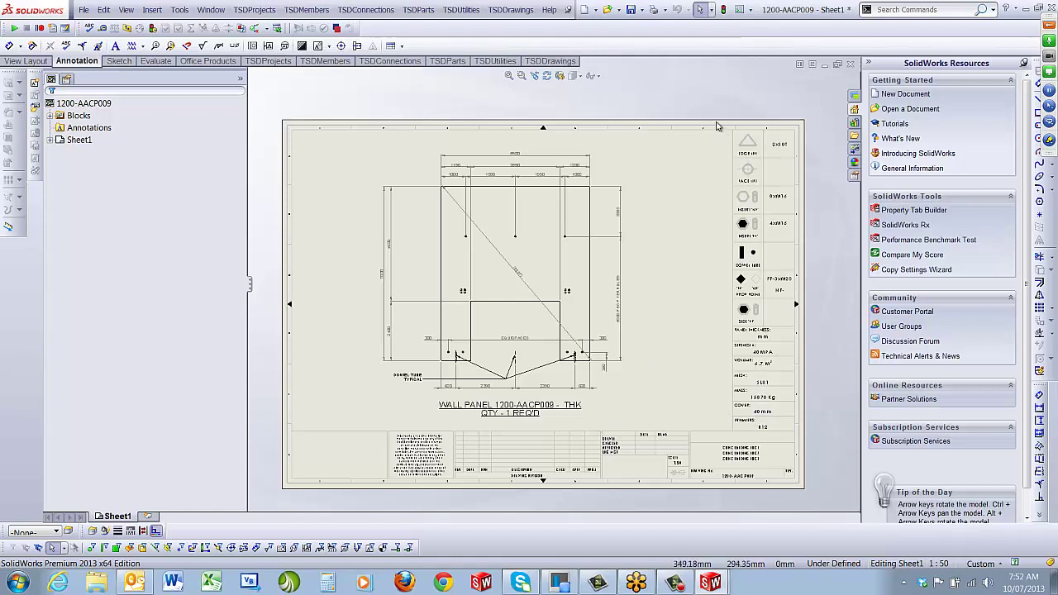
left_click(851, 65)
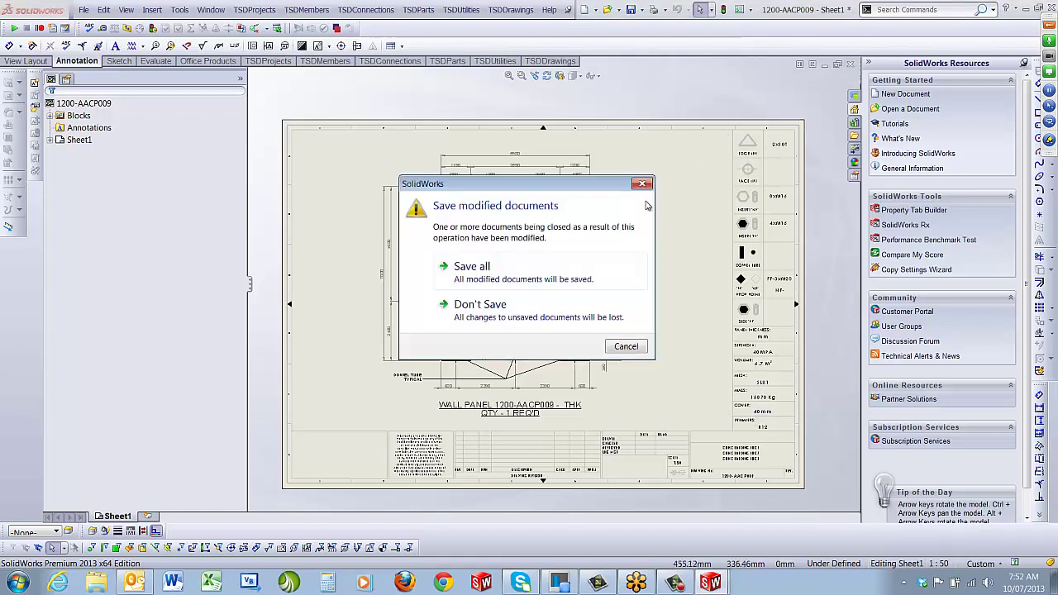
key("n")
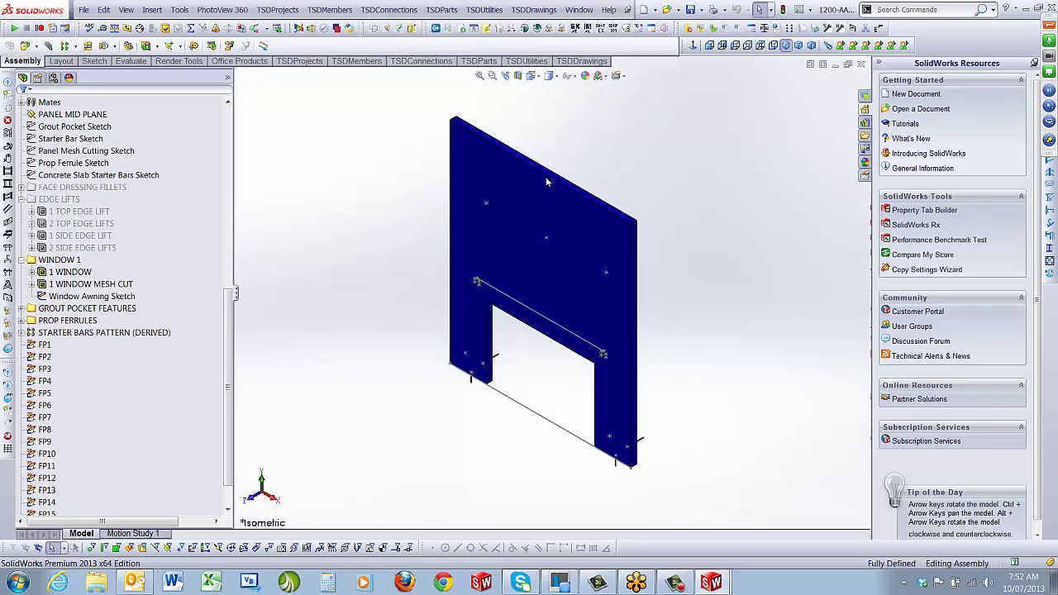
Step: Close the panel 1200-AACP009 assembly and return to the whole building assembly
left_click(860, 65)
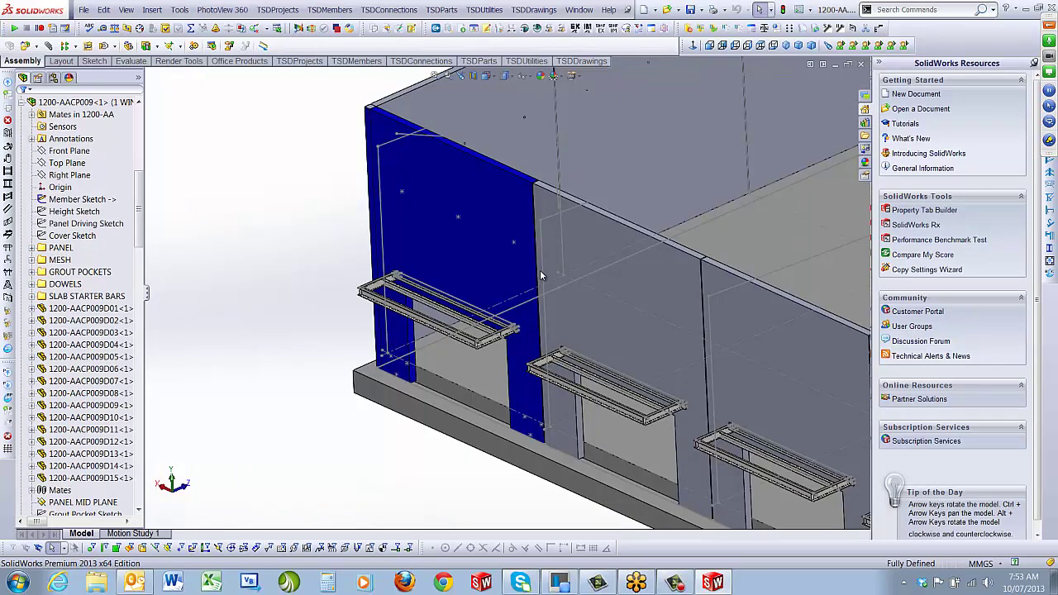
key("f")
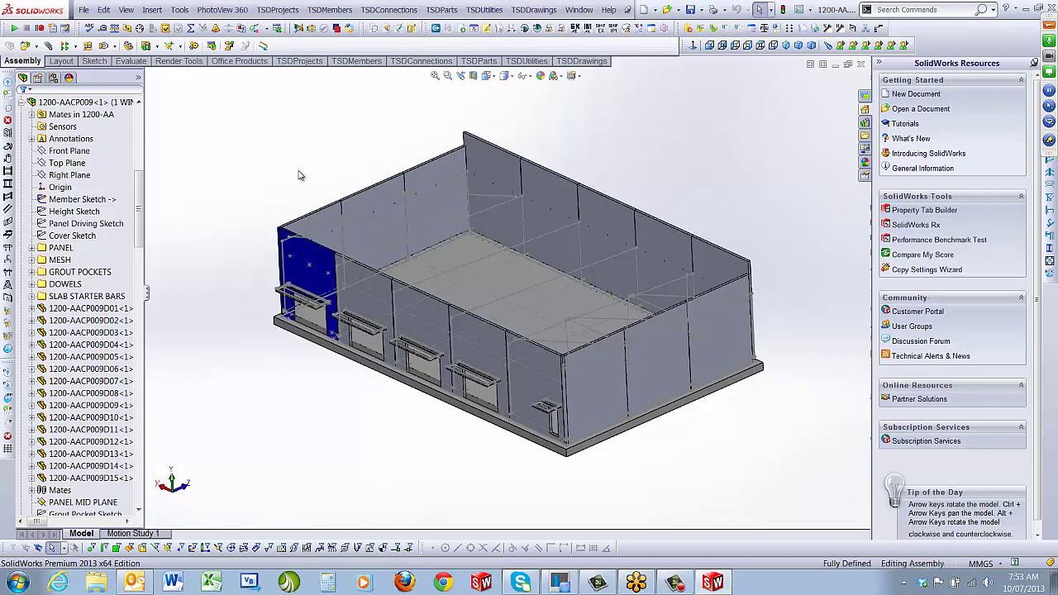
Step: Make the concrete bodies of panel 1200-AACP009 and the adjacent panel 1200-AACP010 transparent to expose their mesh
scroll(355, 272, "down", 2)
scroll(354, 272, "down", 3)
scroll(354, 273, "up", 2)
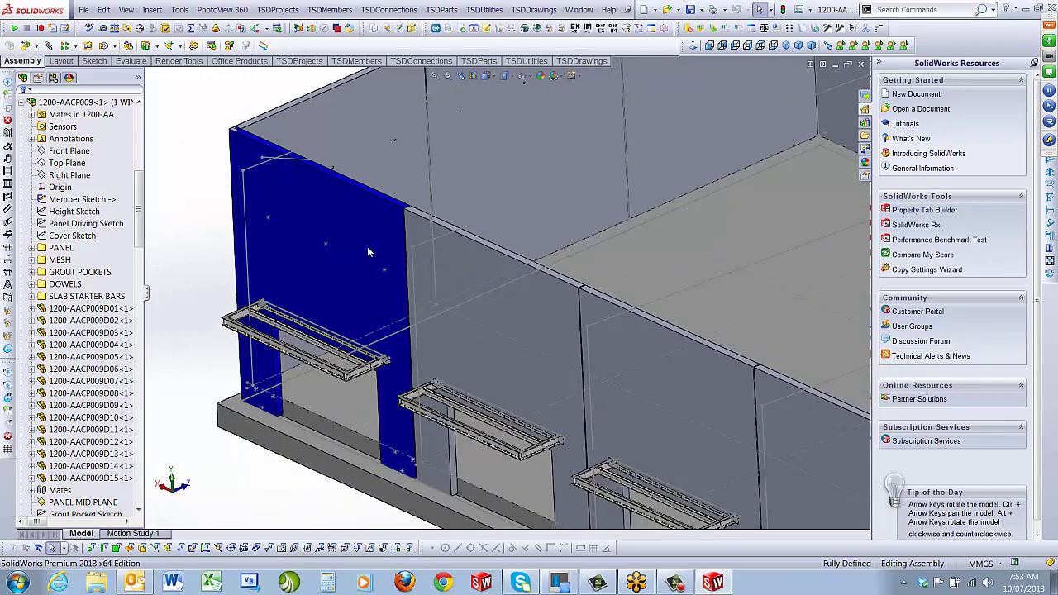
right_click(367, 247)
left_click(406, 204)
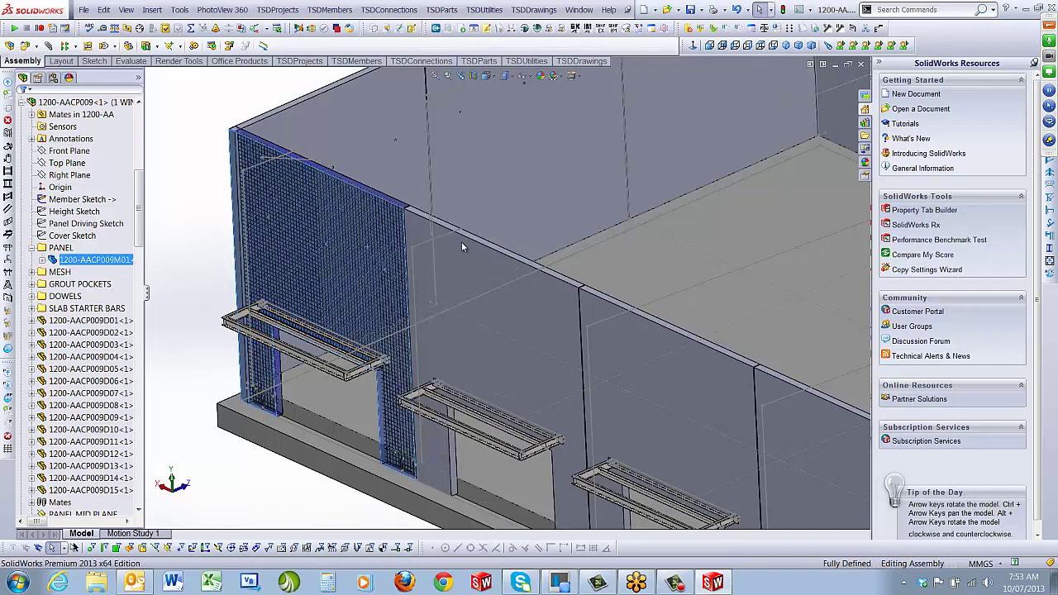
right_click(462, 244)
left_click(501, 207)
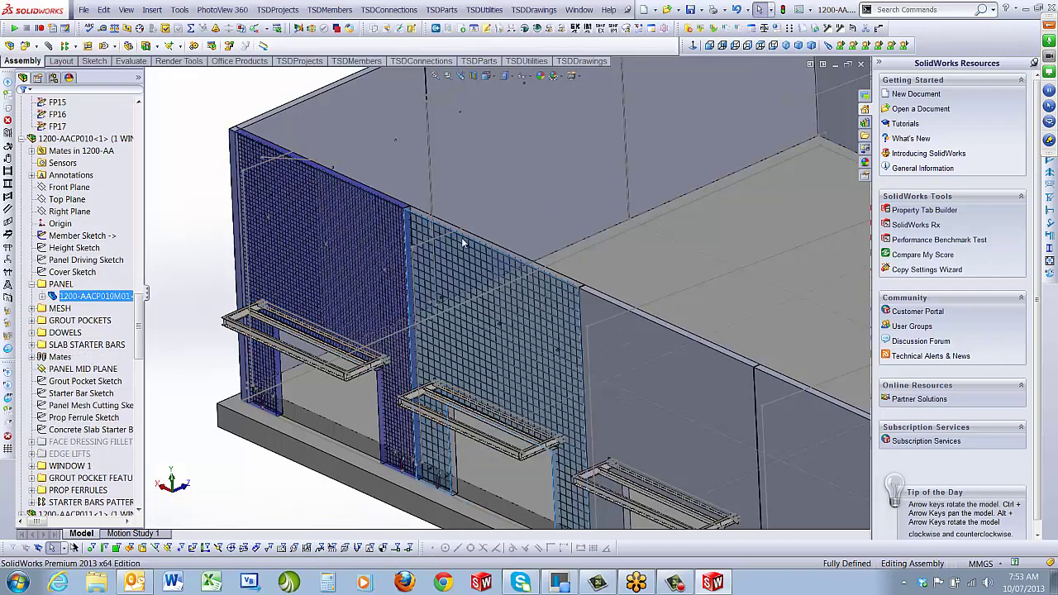
Step: Compare the reinforcement mesh of the two transparent panels up close at their shared joint and within the whole building
scroll(461, 237, "down", 5)
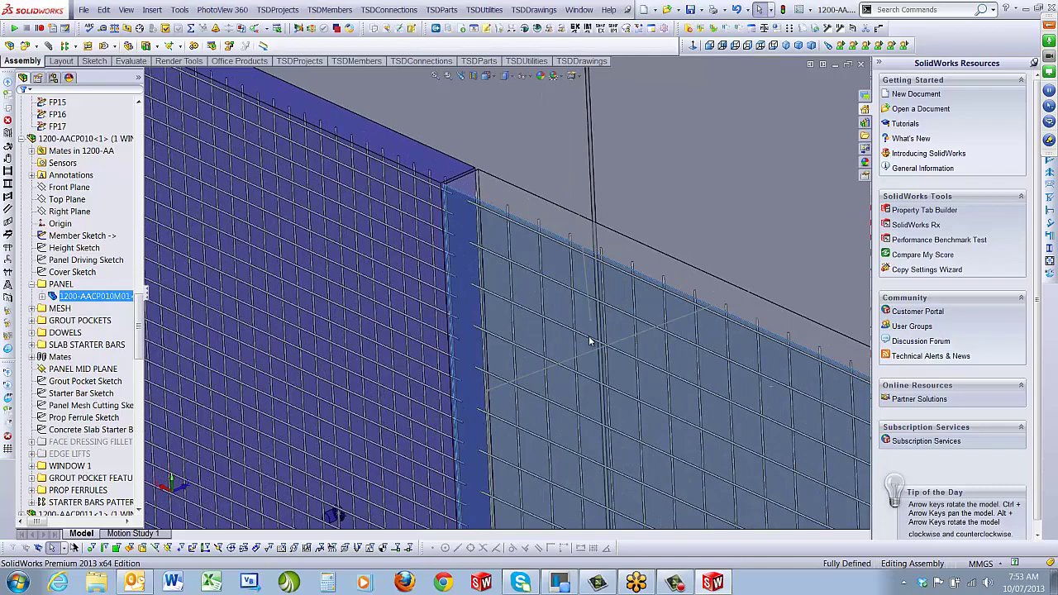
scroll(588, 340, "up", 10)
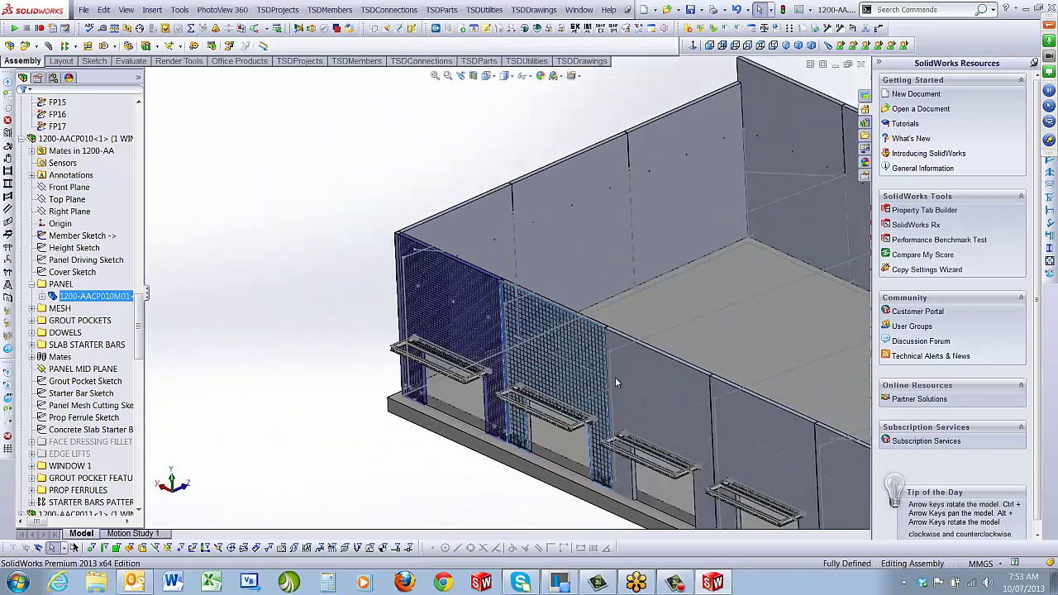
scroll(616, 371, "down", 1)
scroll(617, 363, "up", 2)
scroll(689, 296, "down", 2)
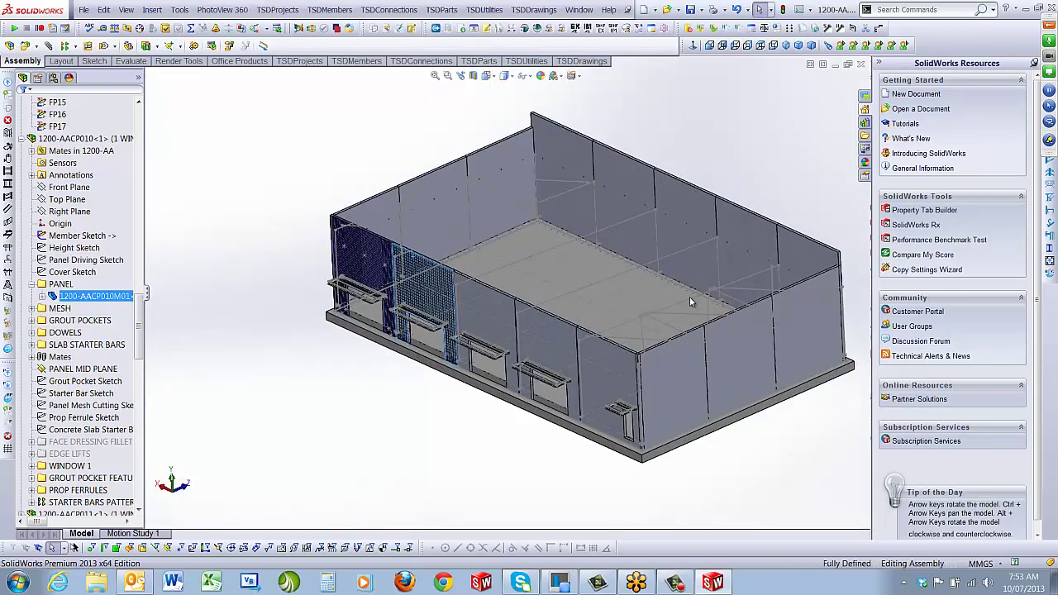